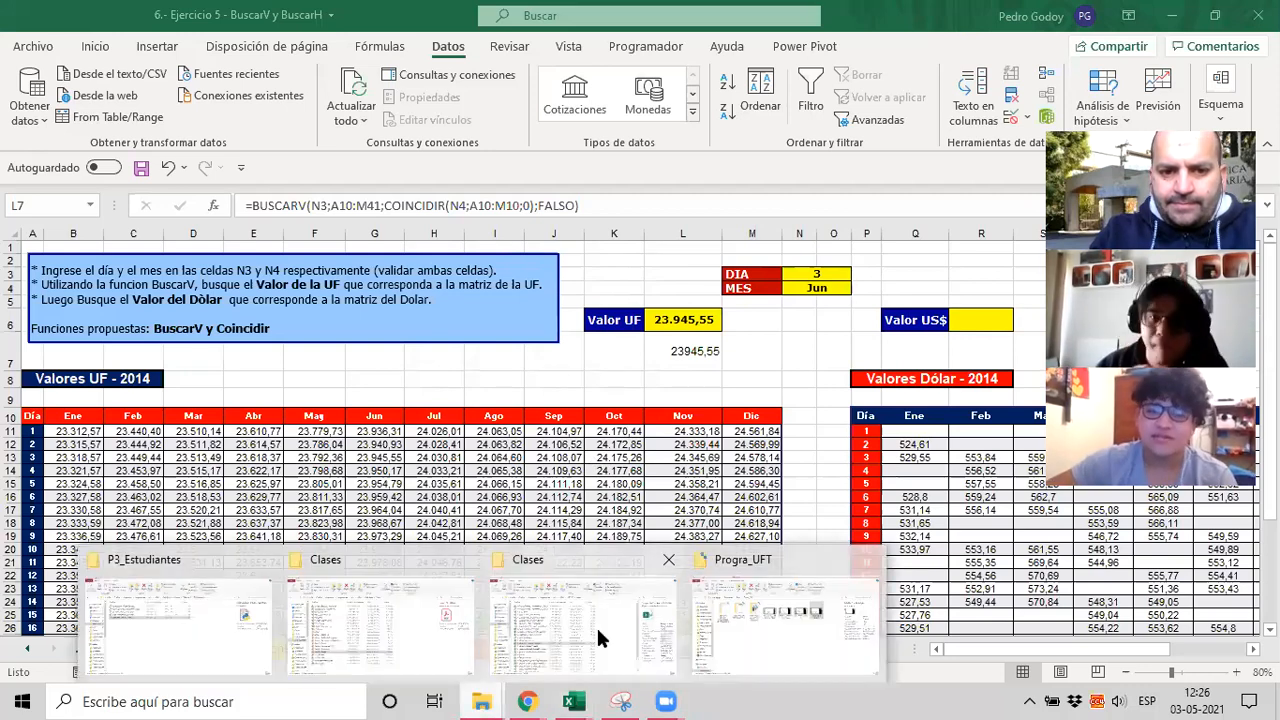
Step: Open the PDF "Tarea2 2021-1 - INF 130" from the T2 folder inside INF-130's Tareas folder, maximized in reading mode
click(600, 638)
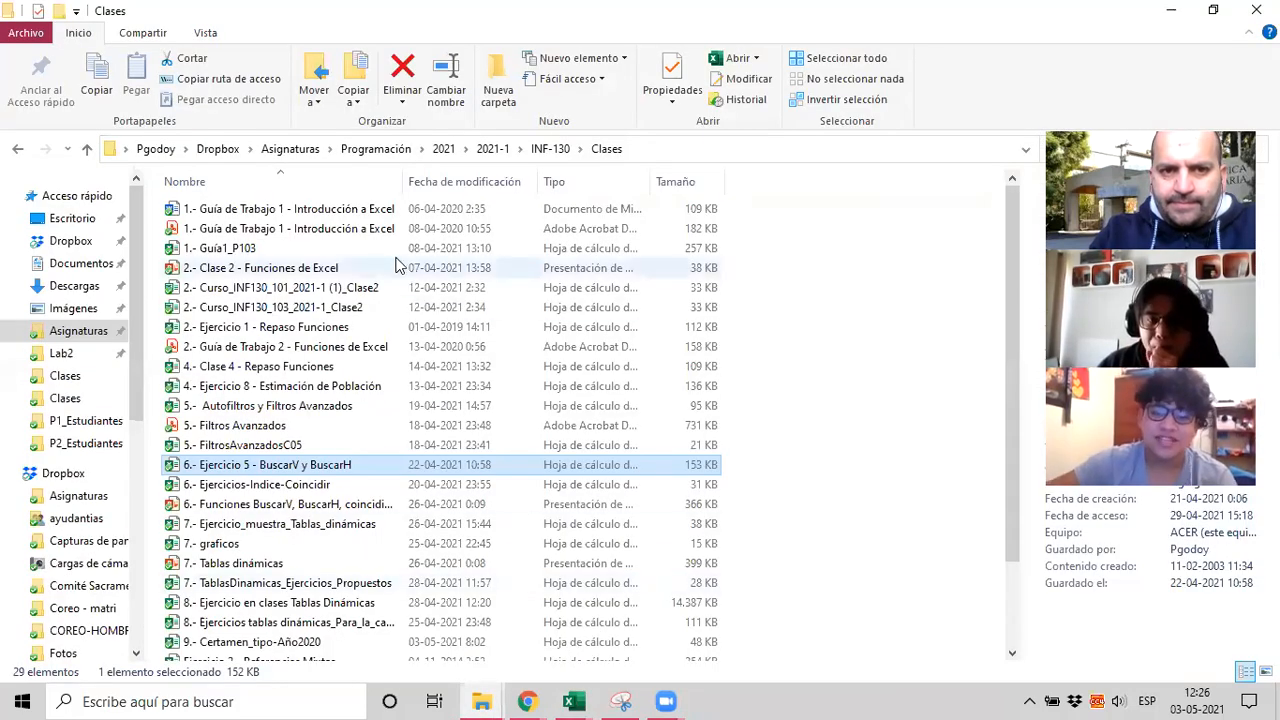
click(551, 149)
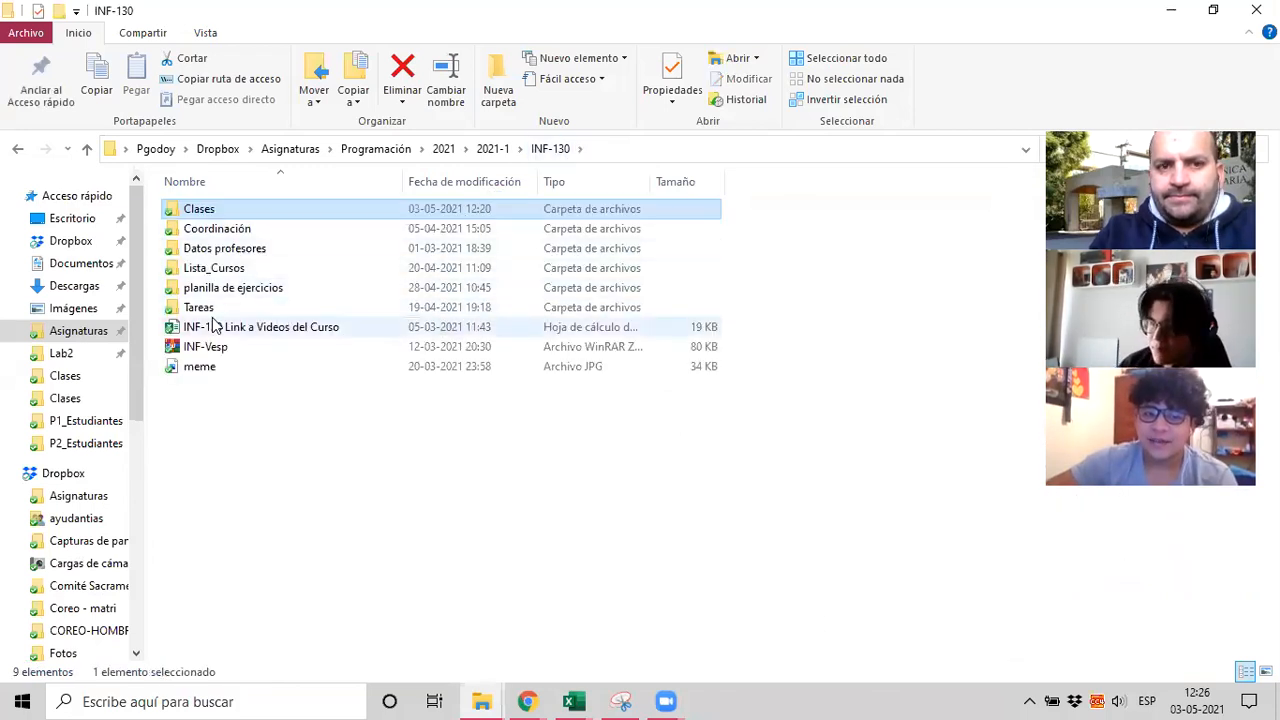
double_click(214, 307)
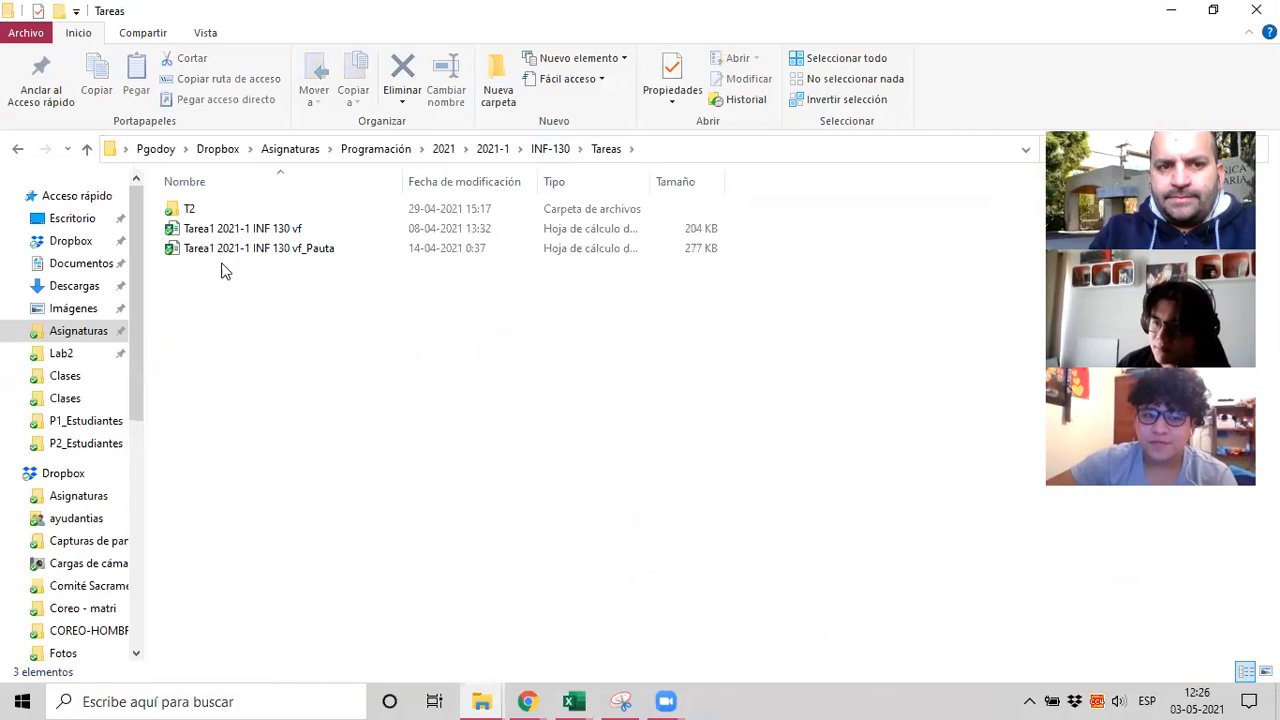
double_click(183, 211)
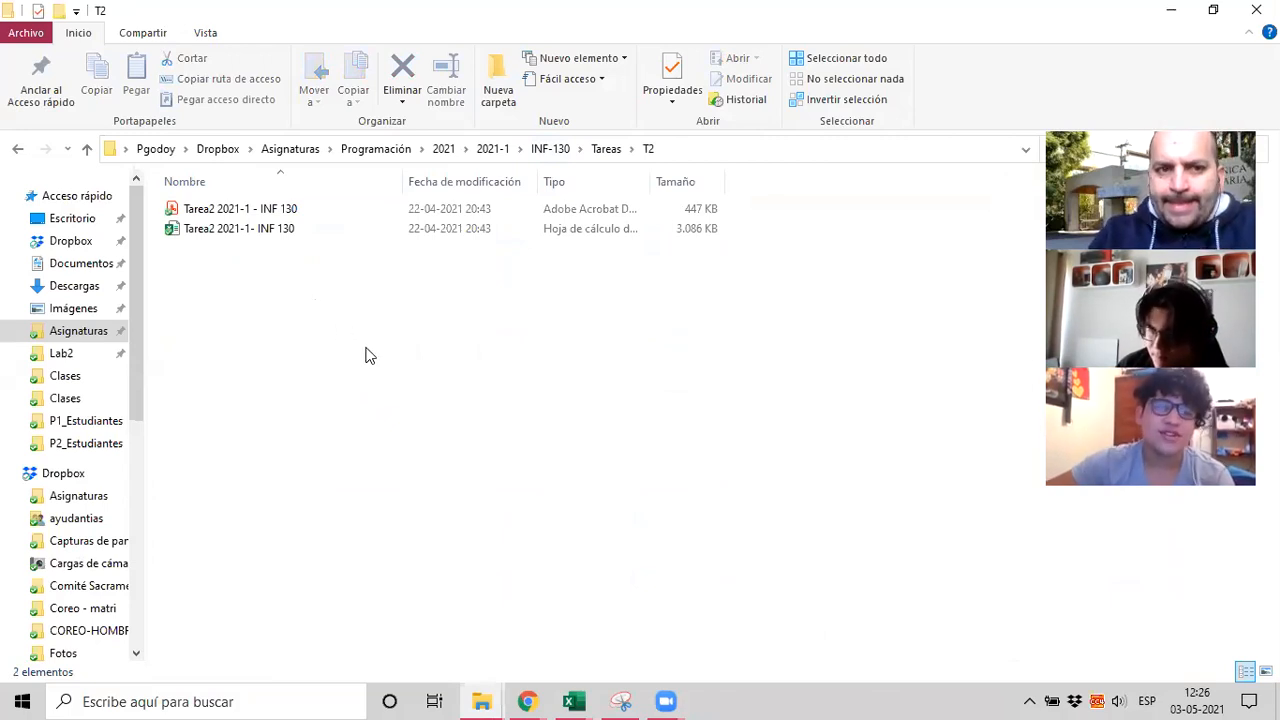
click(236, 210)
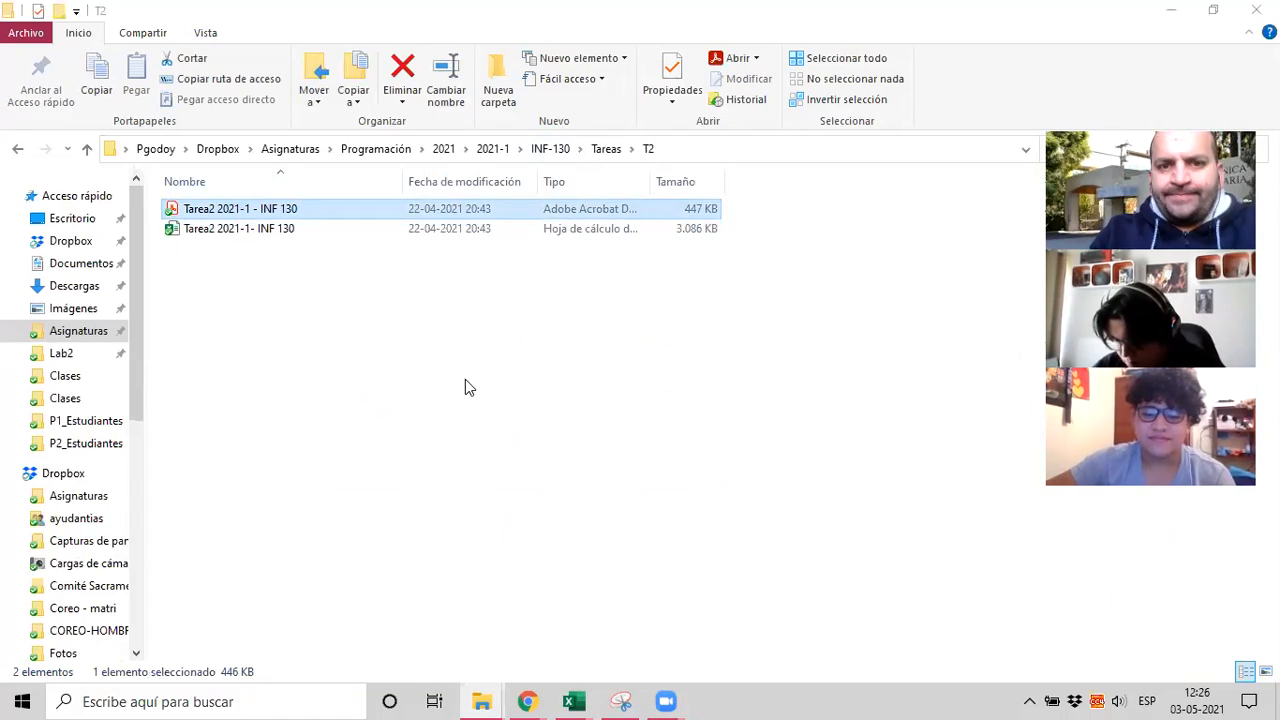
key(Return)
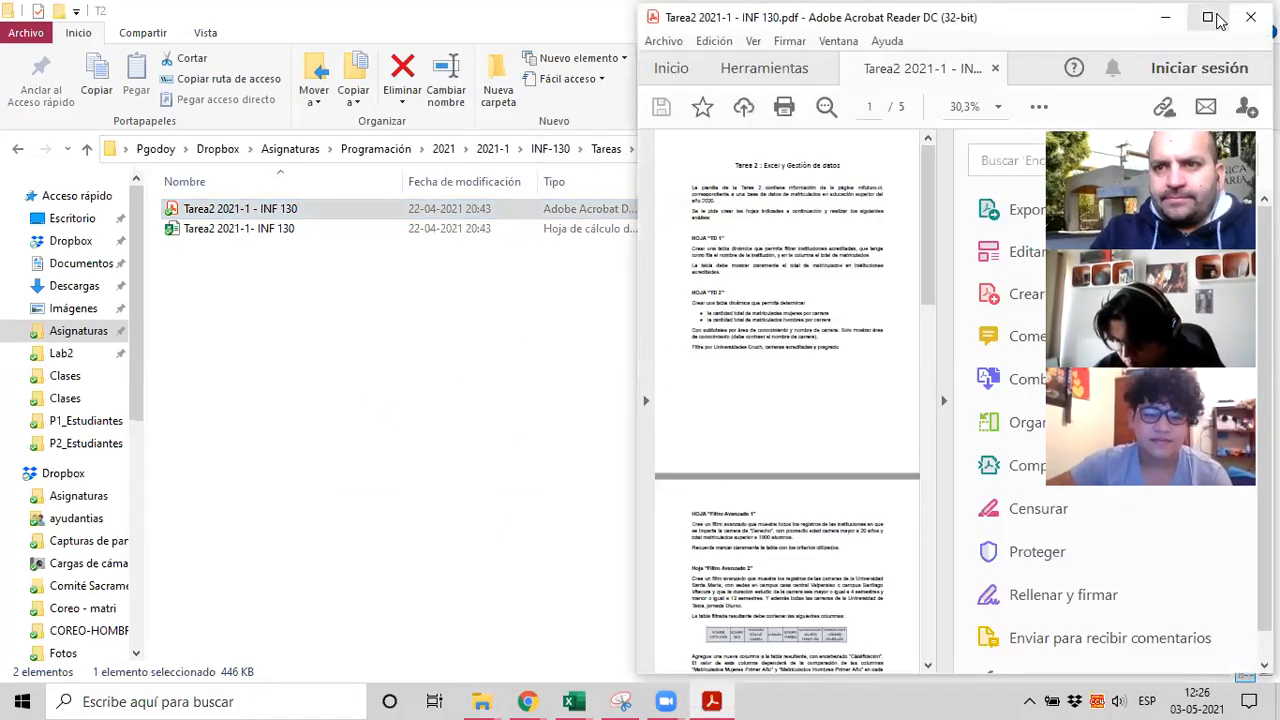
click(1207, 17)
key(ctrl+h)
Step: Find the "Filtro Avanzado 2" section of the assignment and mark the words "Y además" while reading its filter criteria
scroll(351, 255, down, 5)
scroll(355, 256, down, 10)
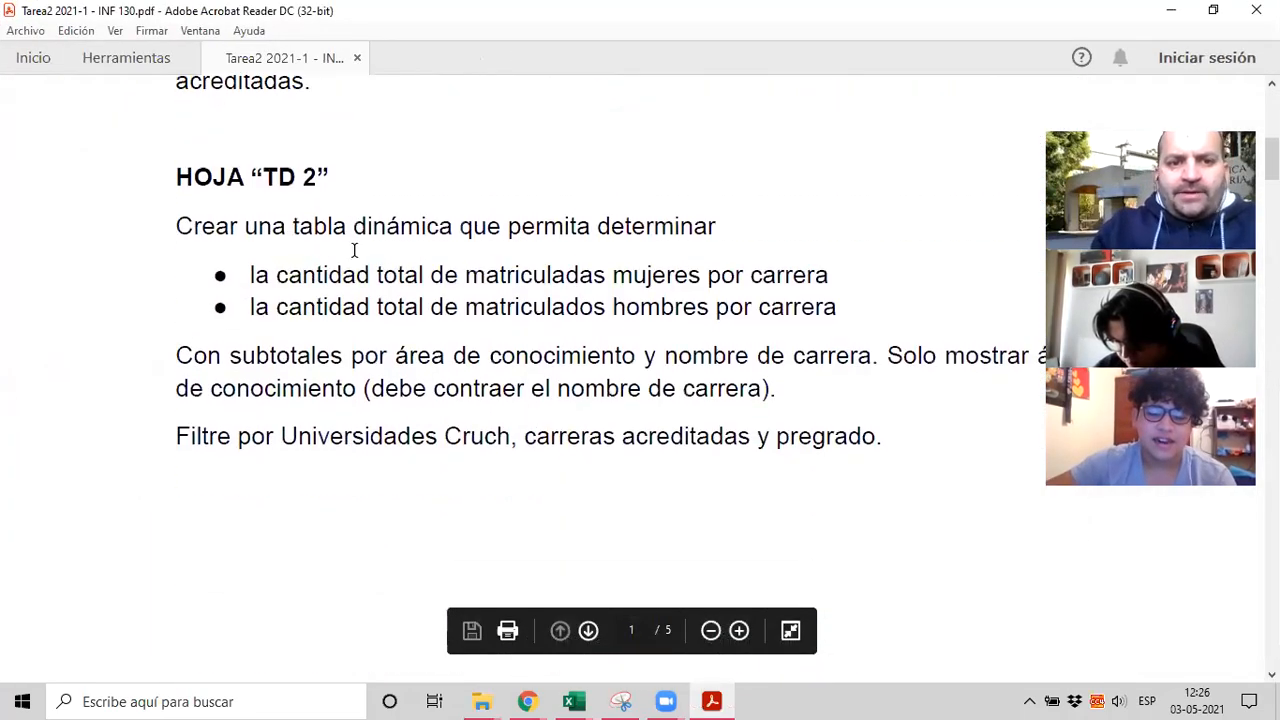
scroll(355, 255, down, 10)
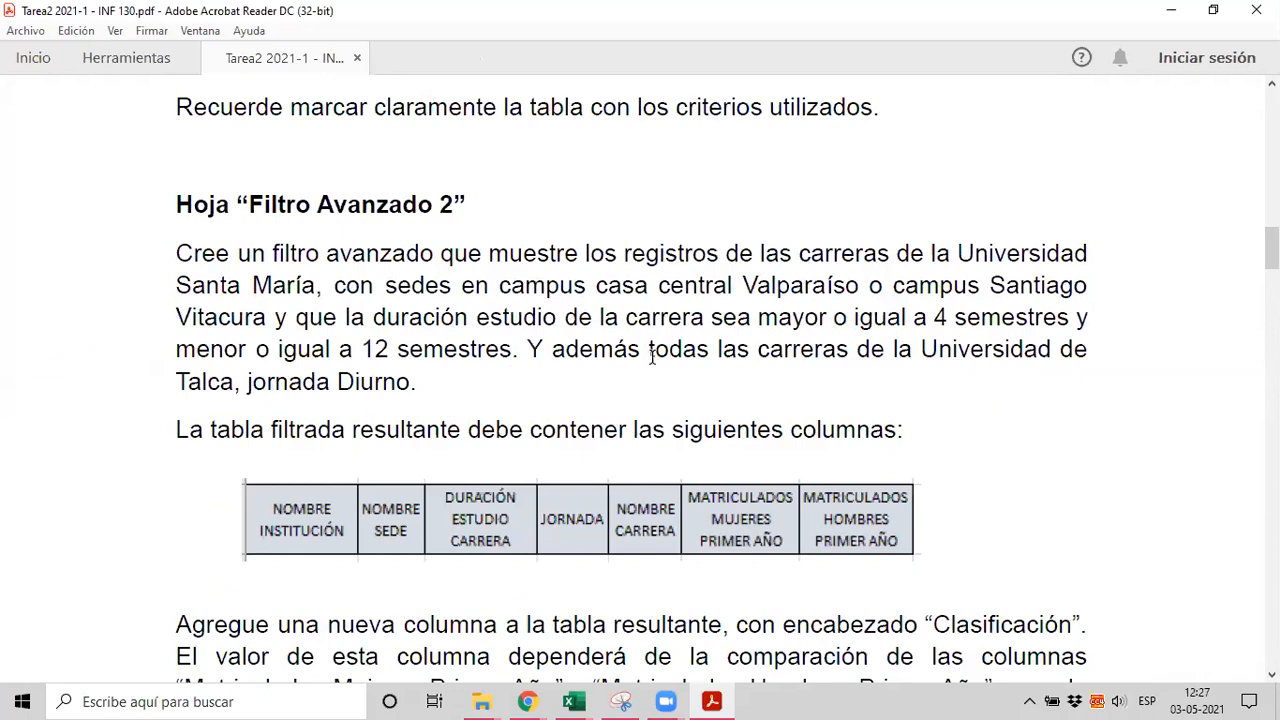
drag(534, 348, 640, 350)
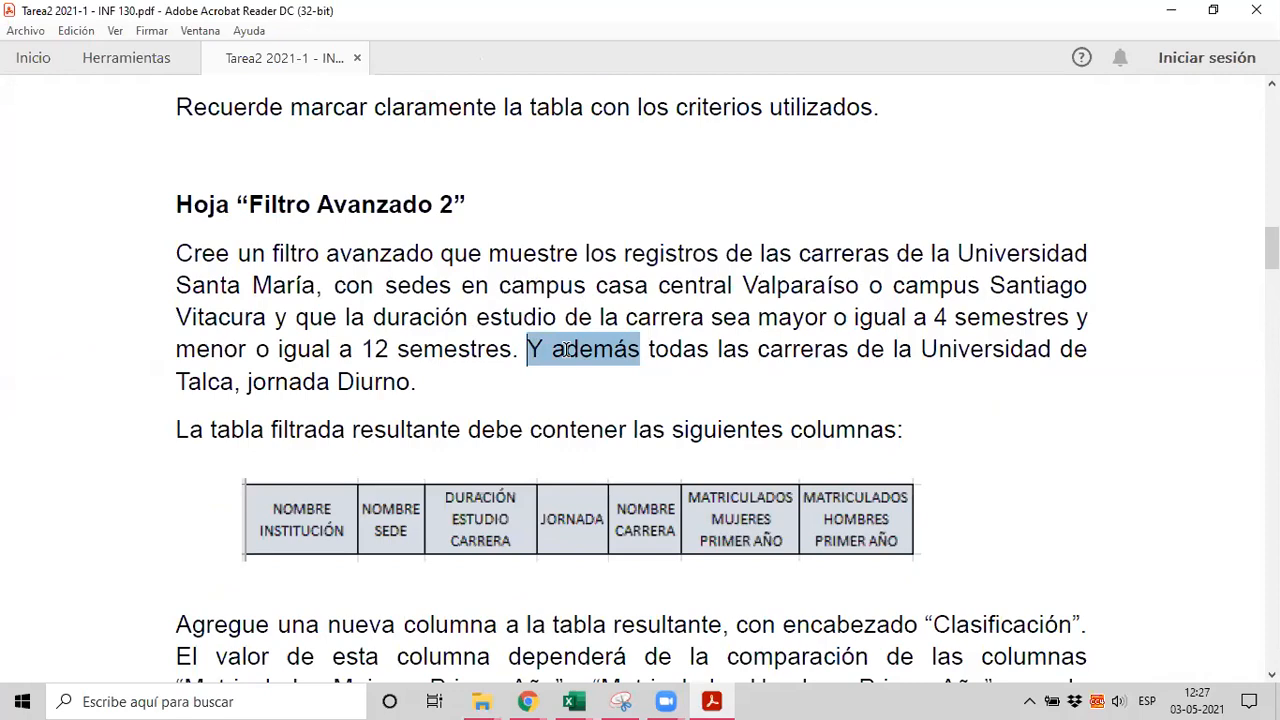
click(551, 409)
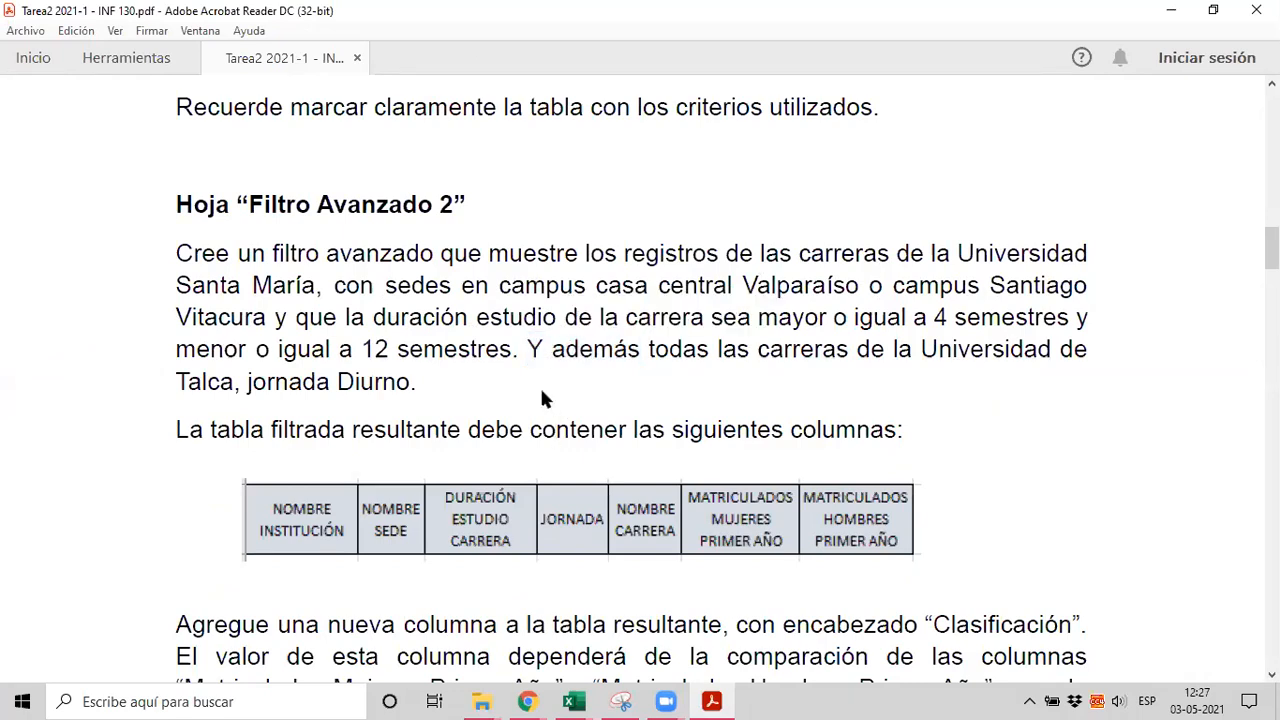
Step: Examine the columns that the filtered table must contain in the "Filtro Avanzado 2" section
scroll(541, 390, down, 1)
scroll(539, 392, down, 2)
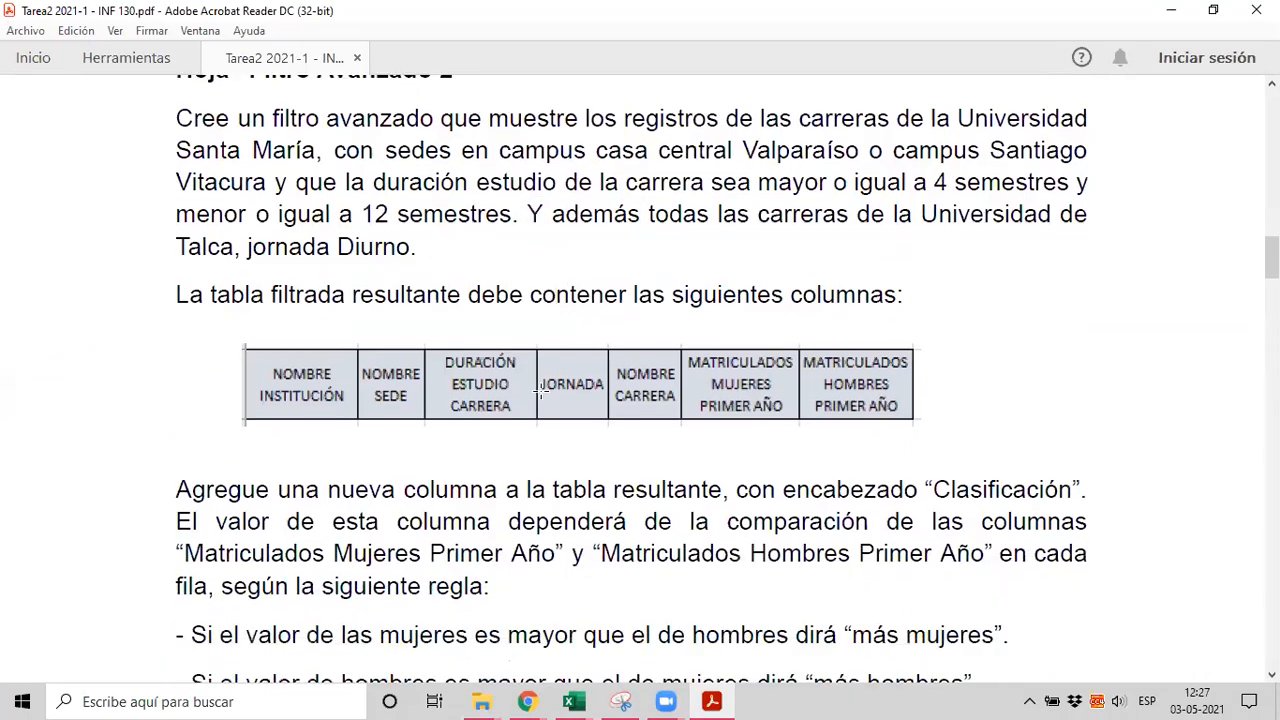
scroll(540, 392, down, 3)
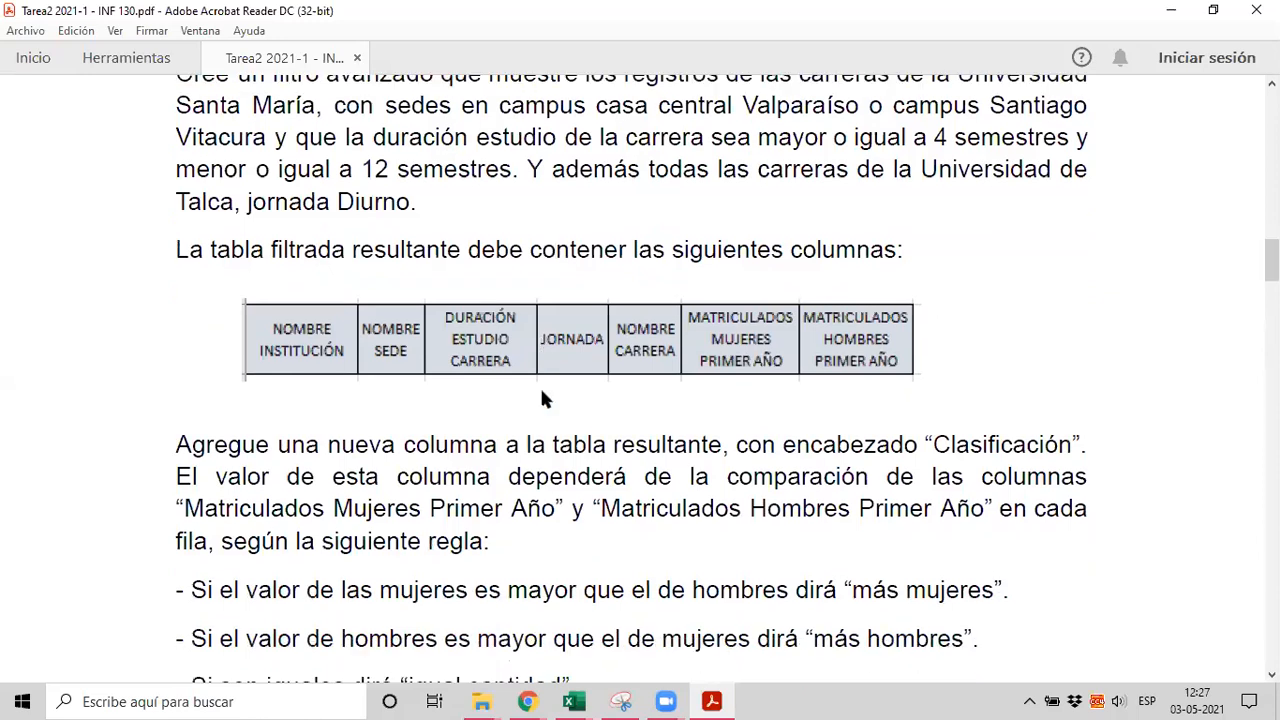
scroll(540, 390, up, 3)
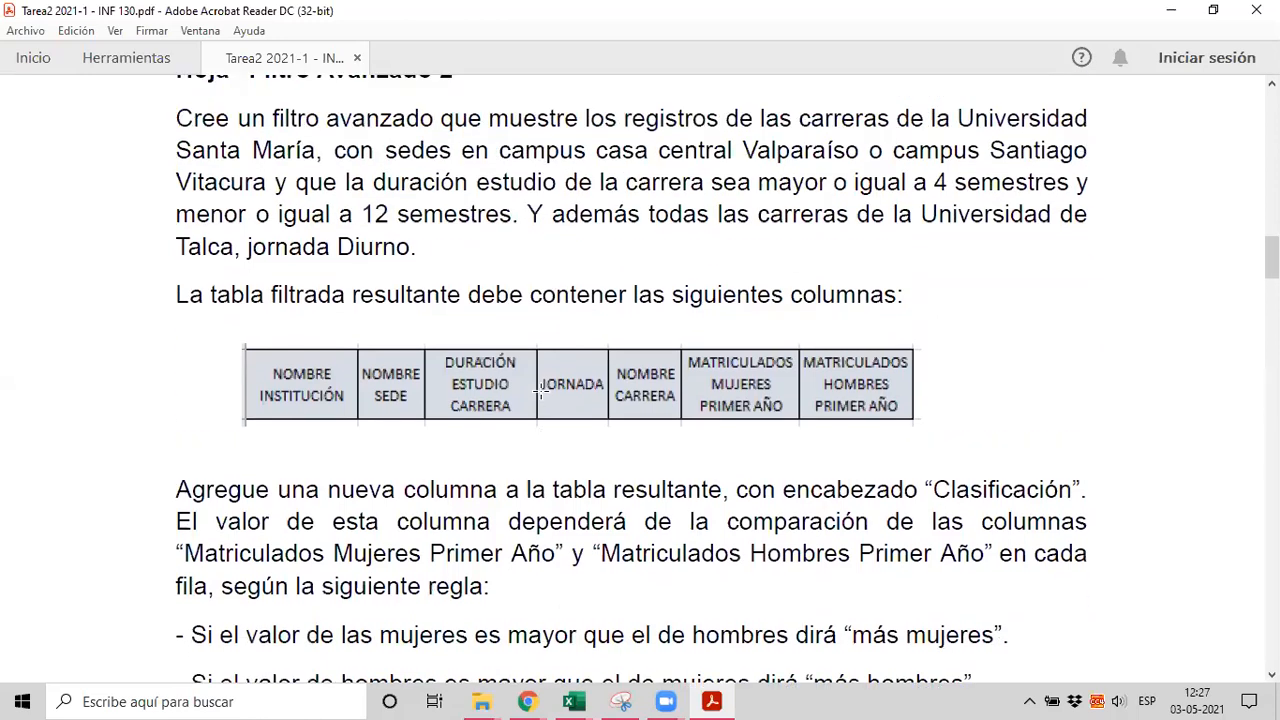
scroll(540, 392, up, 2)
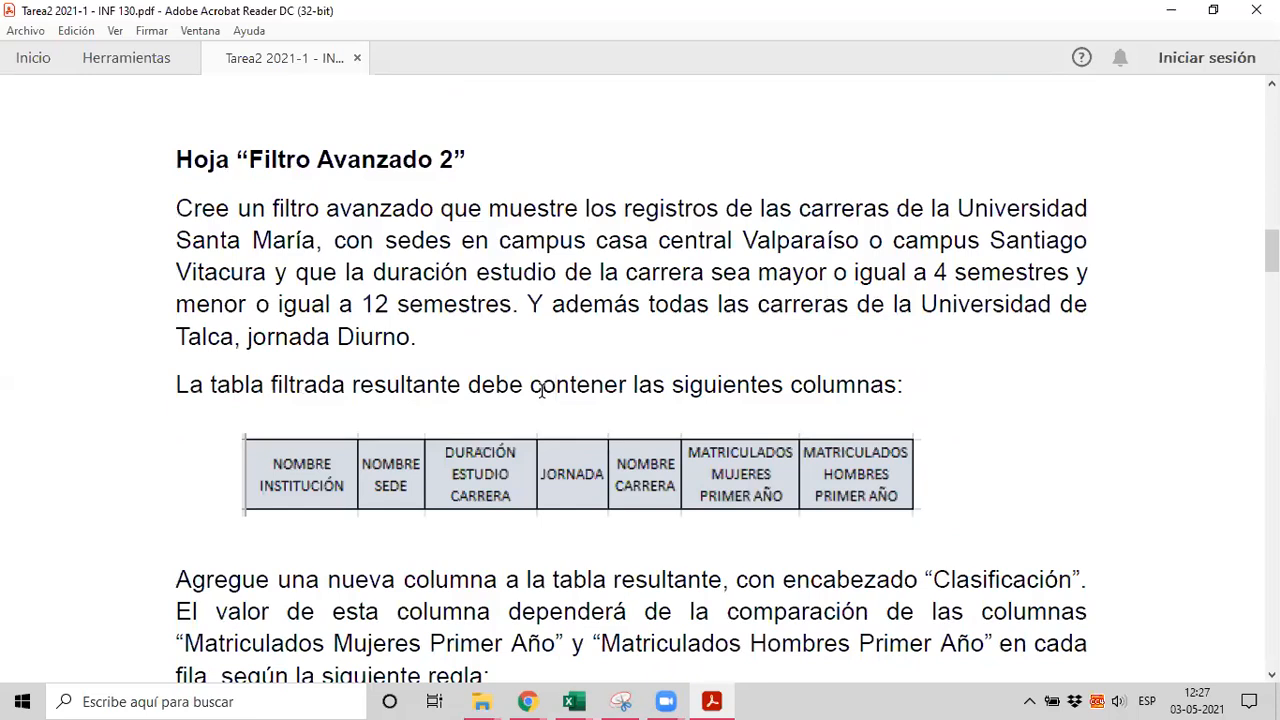
scroll(540, 390, down, 1)
scroll(540, 390, down, 4)
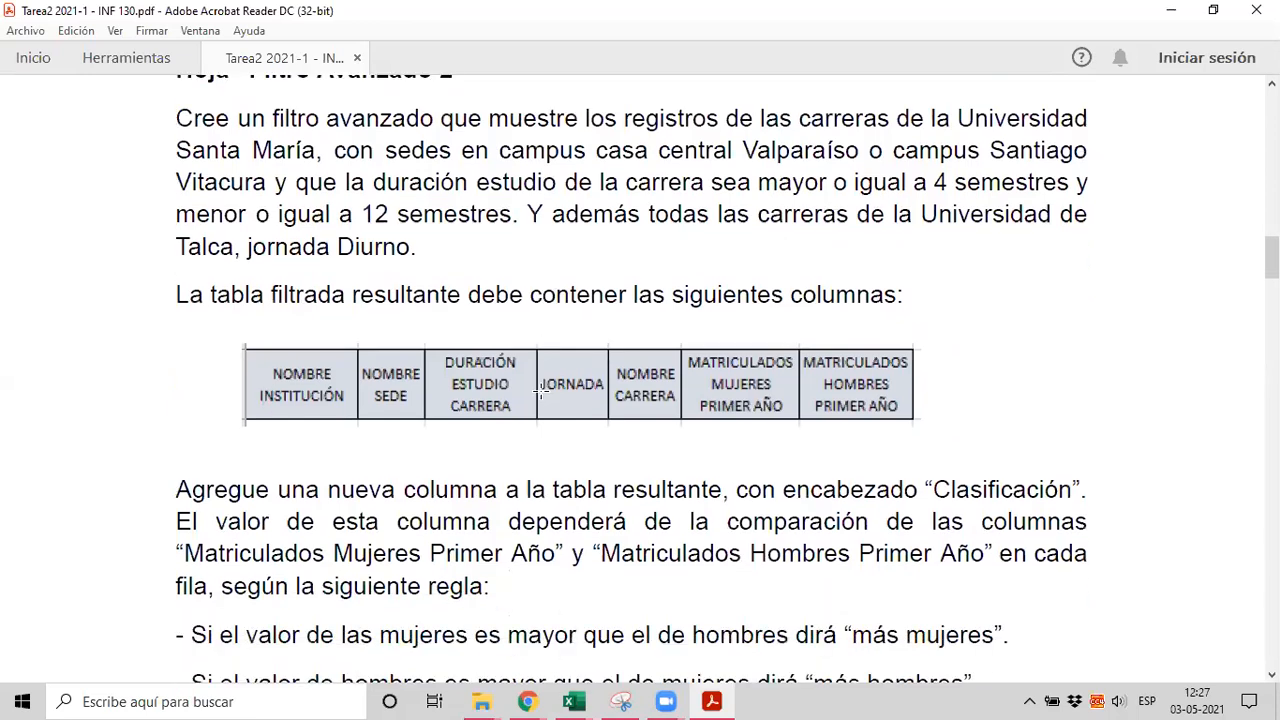
scroll(538, 390, up, 7)
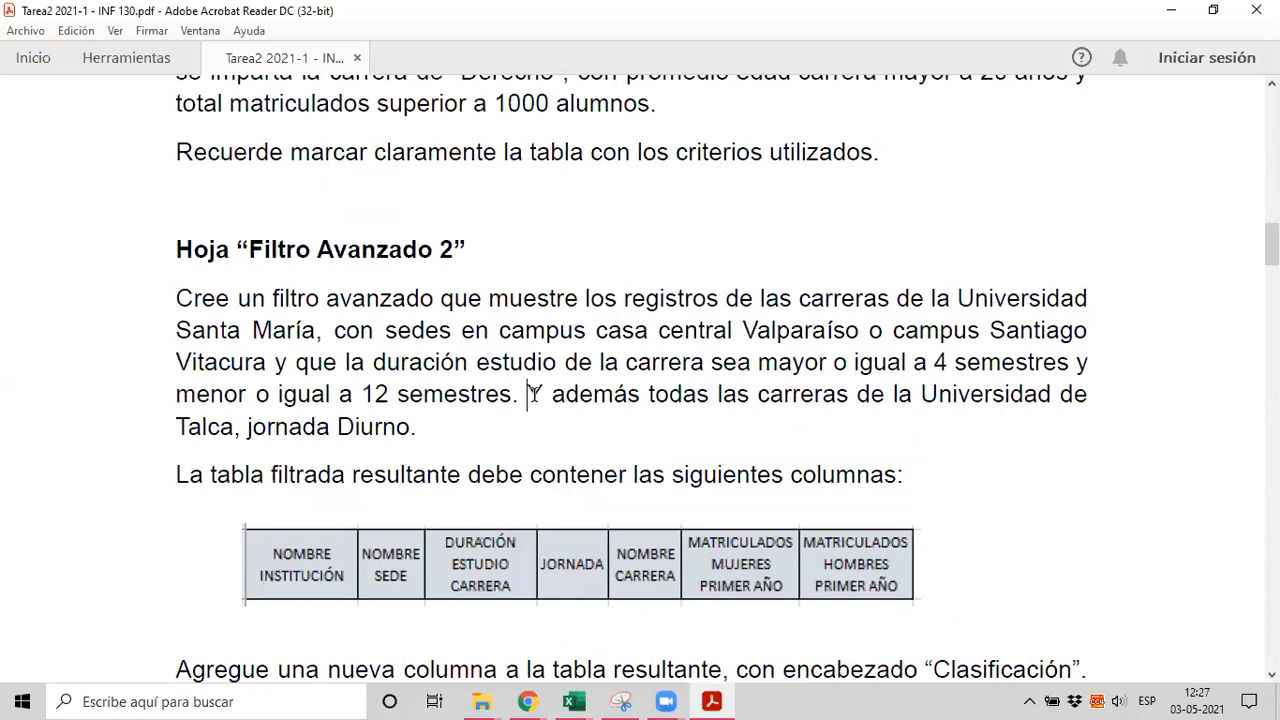
Step: Select "Y además" in the "Filtro Avanzado 2" text and review the Santa María and Talca university conditions around it
drag(527, 394, 640, 396)
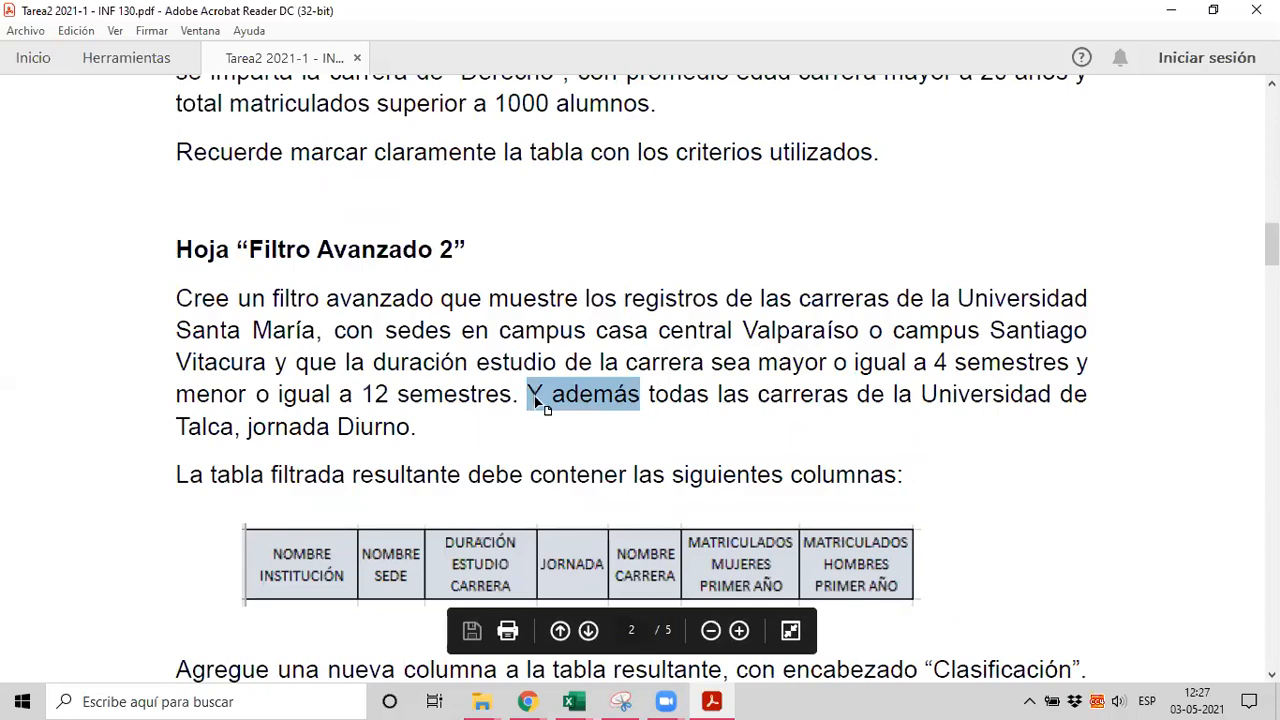
scroll(541, 402, up, 1)
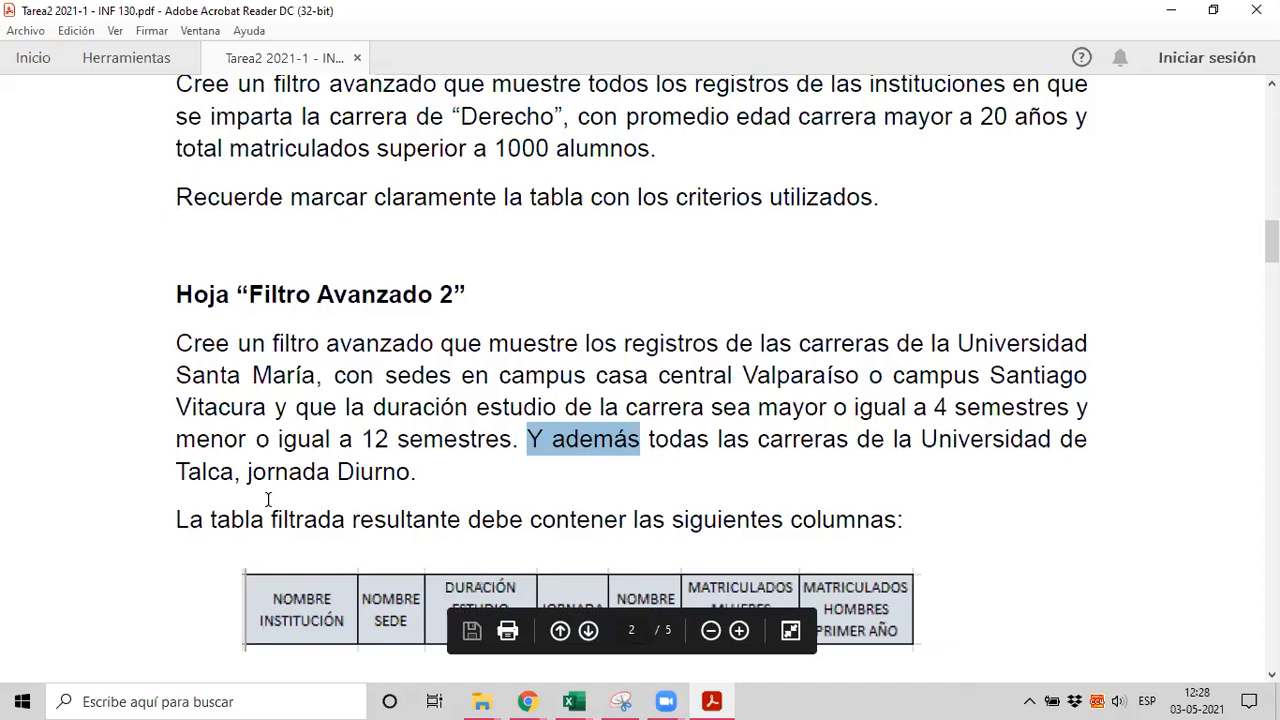
scroll(238, 414, down, 1)
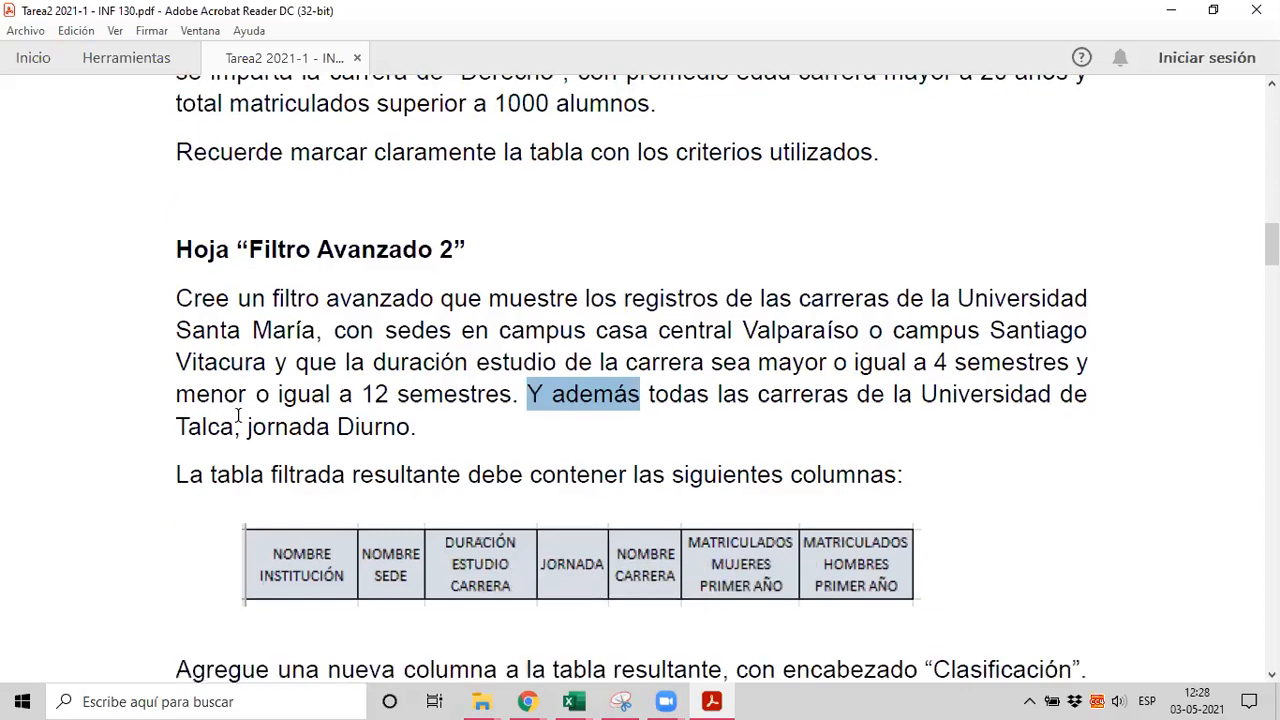
scroll(238, 414, up, 1)
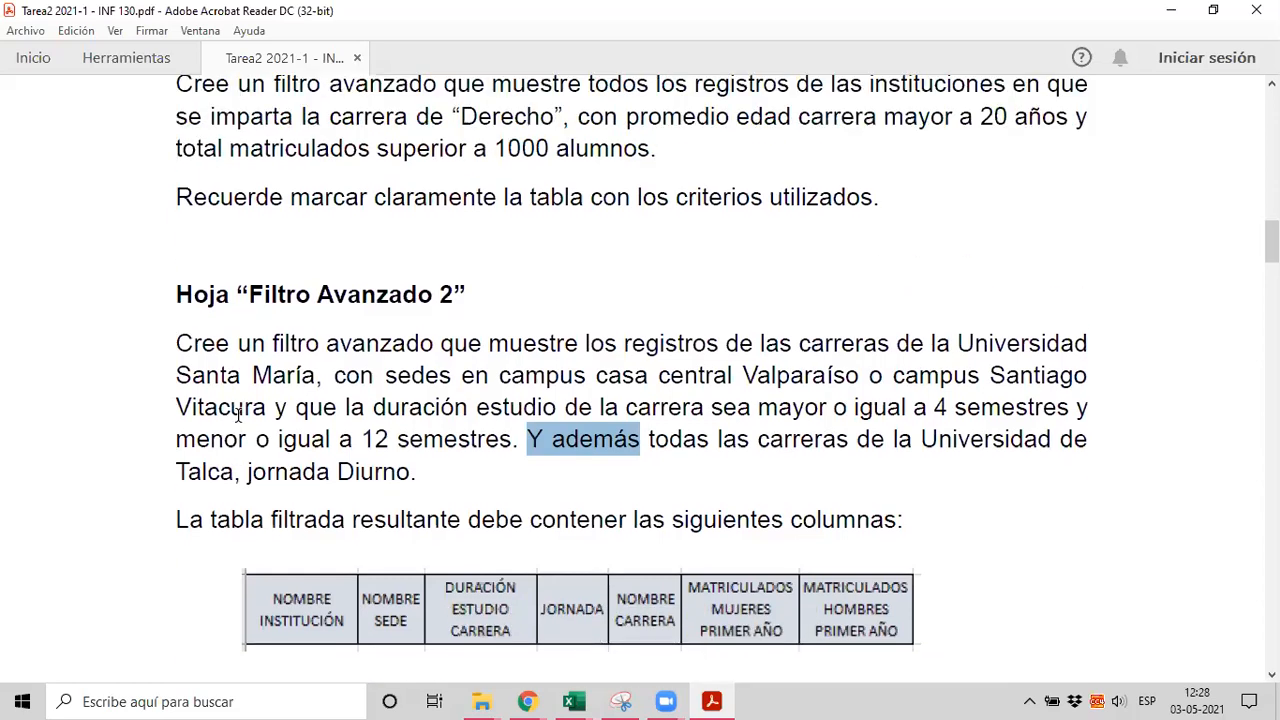
scroll(238, 414, down, 2)
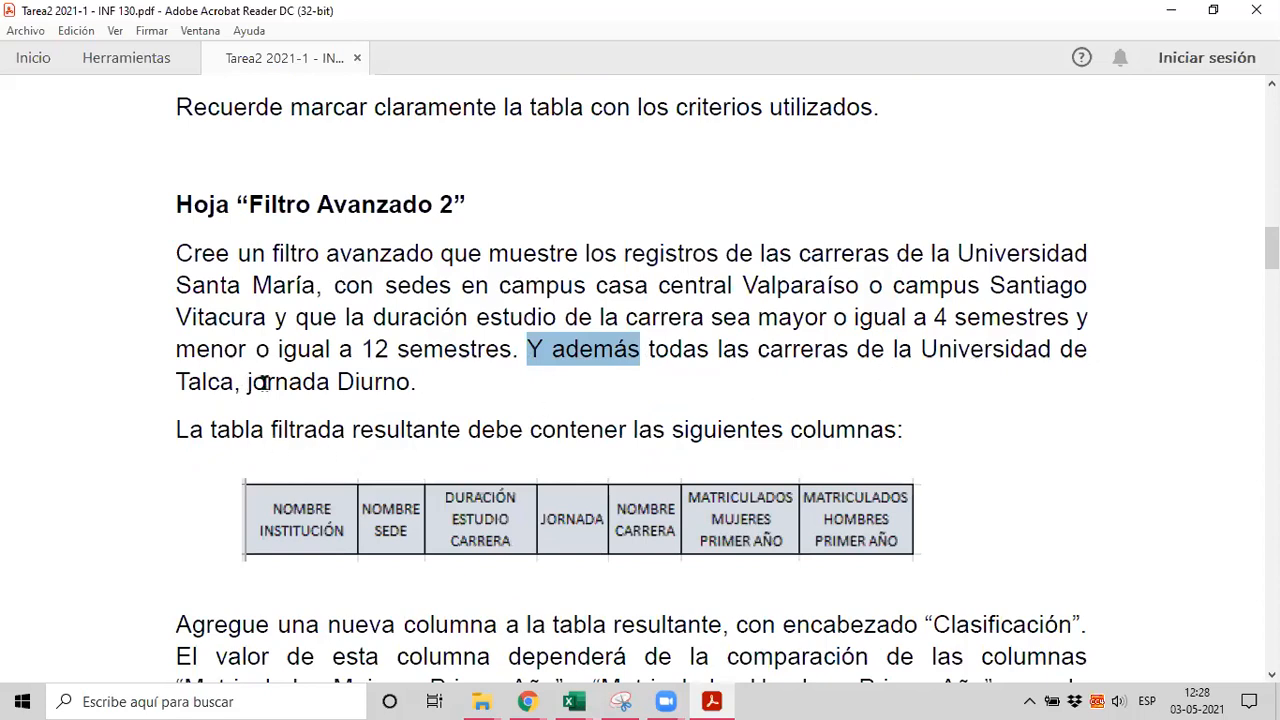
scroll(508, 400, down, 1)
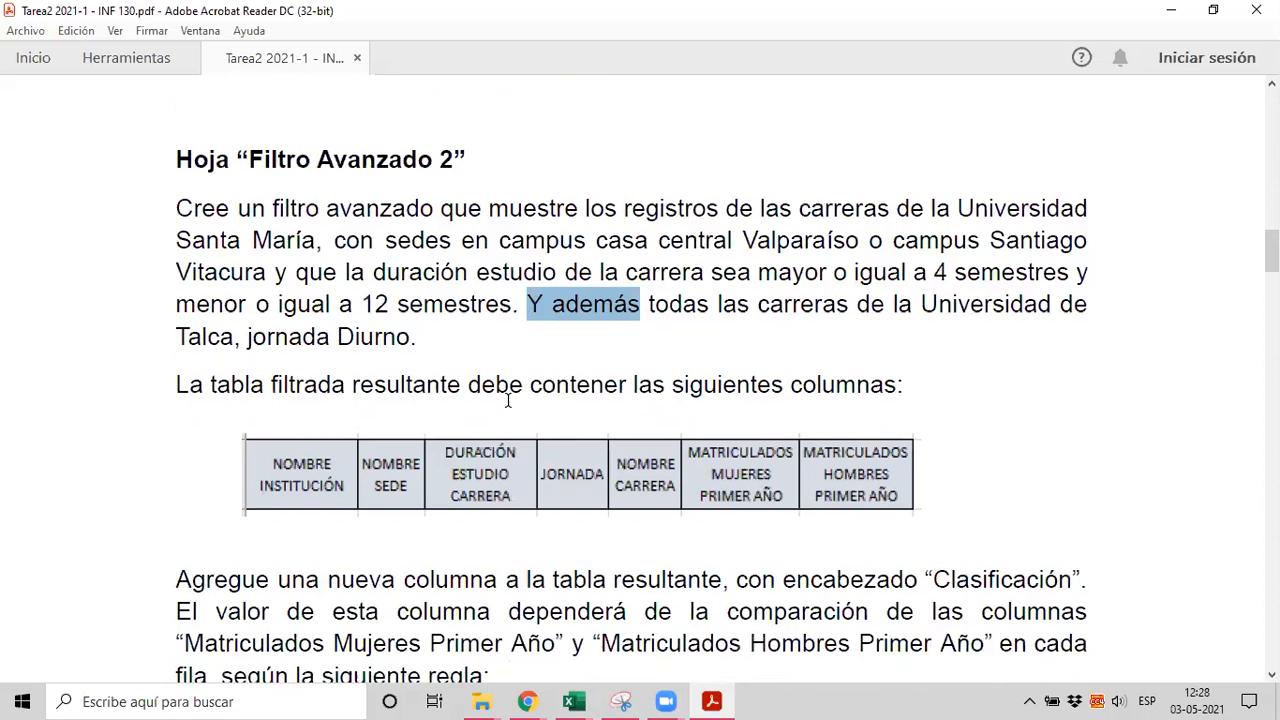
Step: Read the rules for the "Clasificación" column and its conditional formatting in the assignment
scroll(508, 400, down, 1)
scroll(508, 398, down, 4)
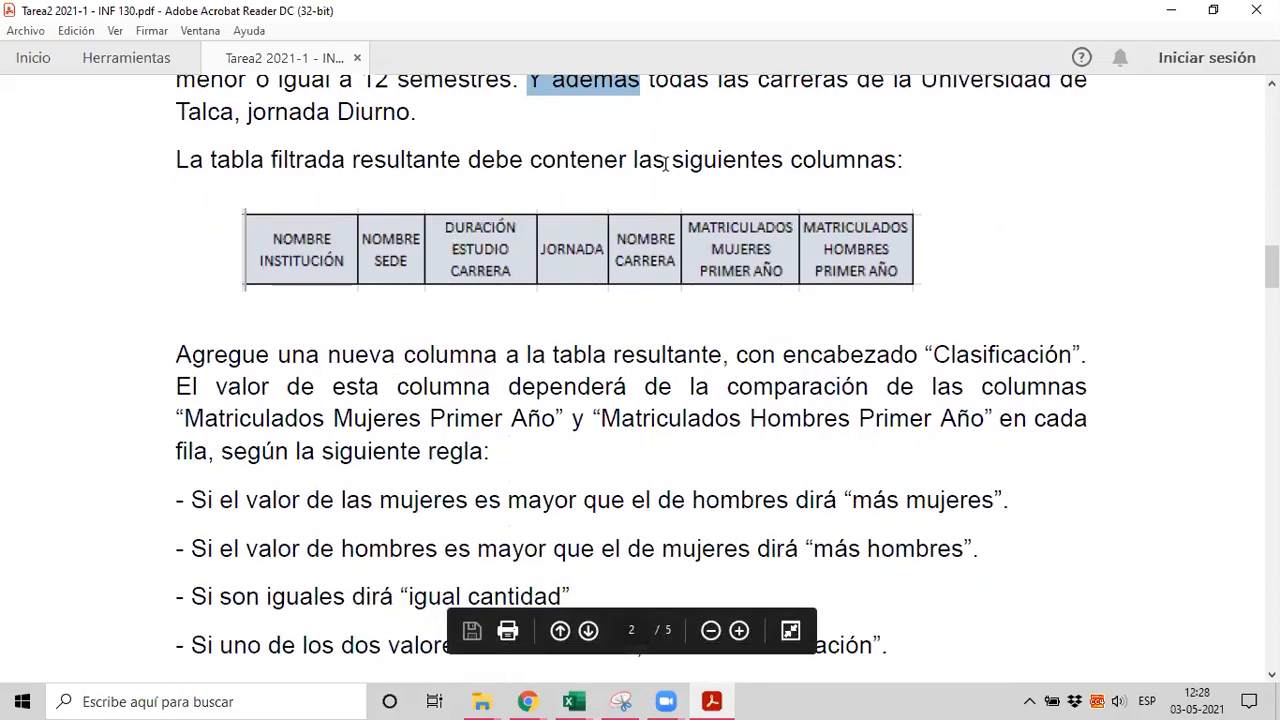
scroll(459, 432, down, 1)
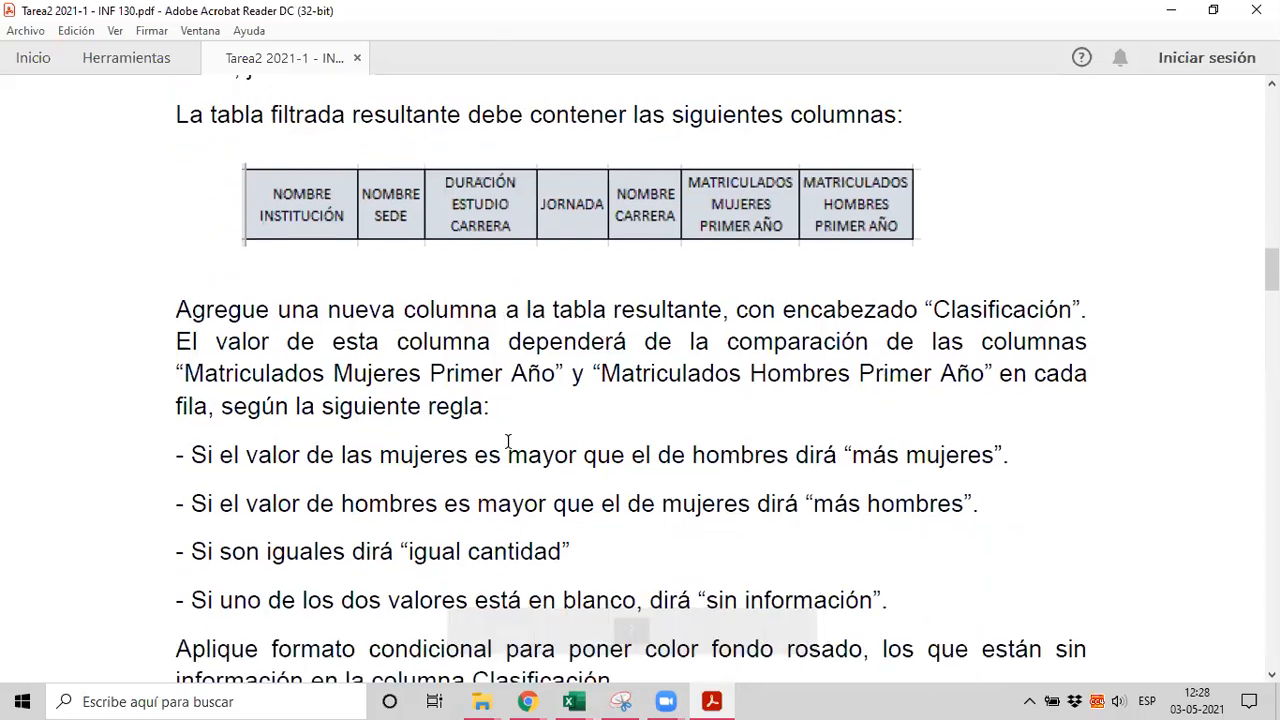
scroll(469, 436, down, 1)
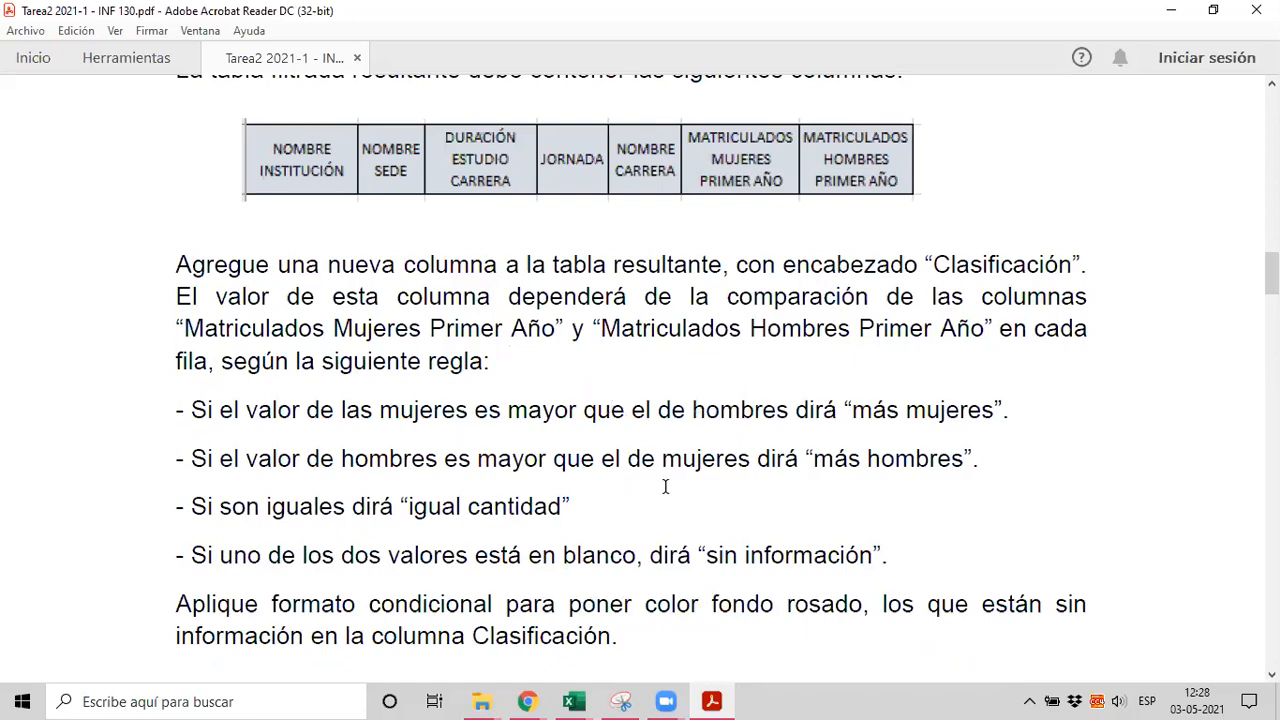
scroll(665, 487, down, 1)
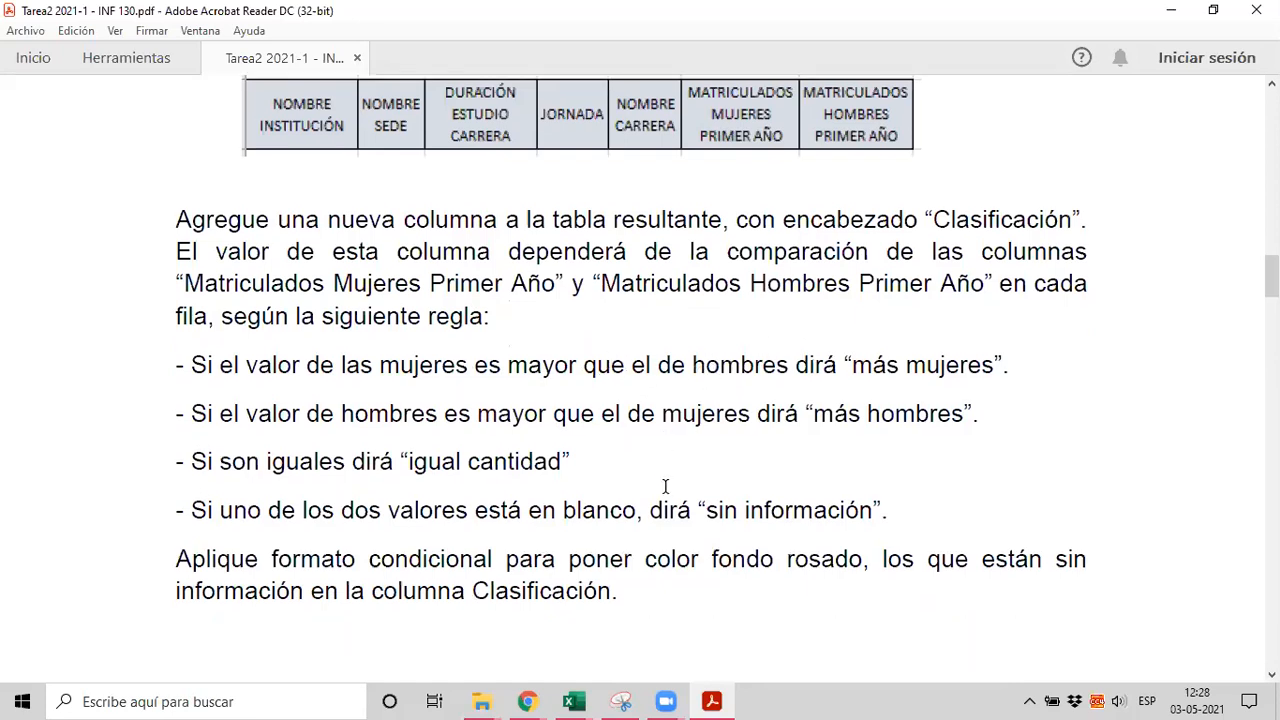
scroll(665, 487, up, 4)
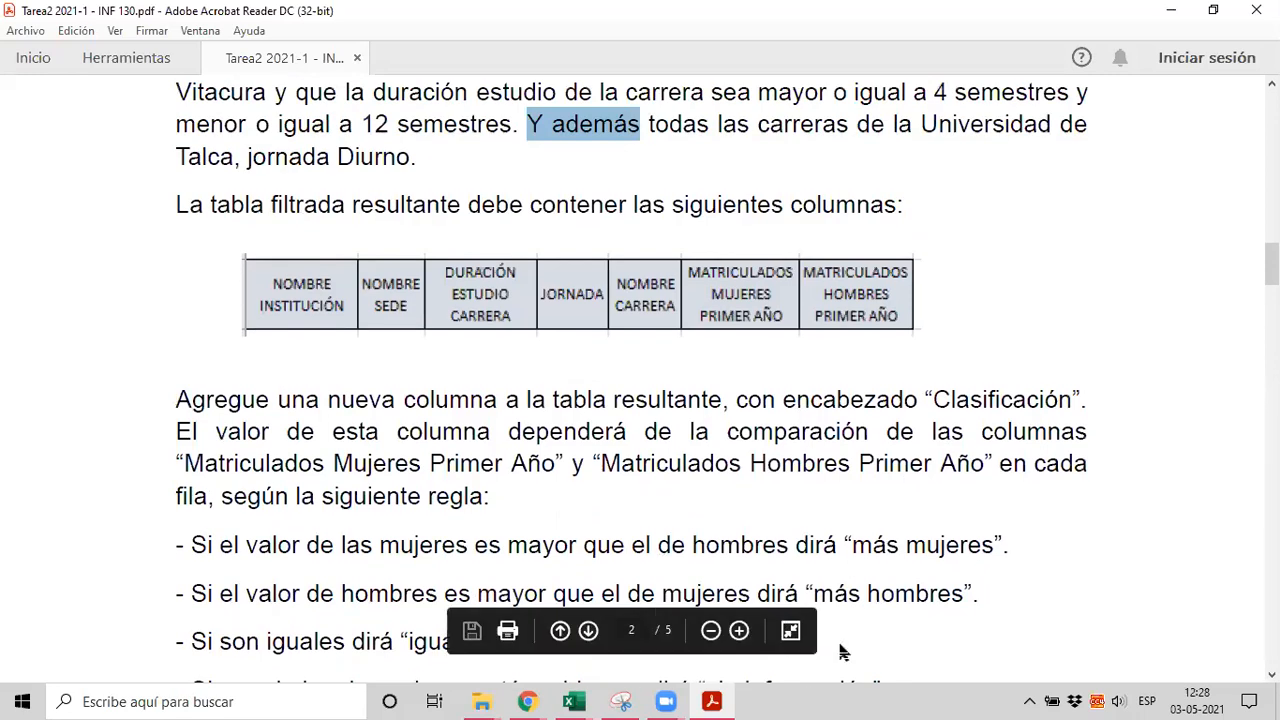
Step: Switch to the INF130 course page in Chrome and open the P101 class exercises folder under Unidad 1
click(527, 701)
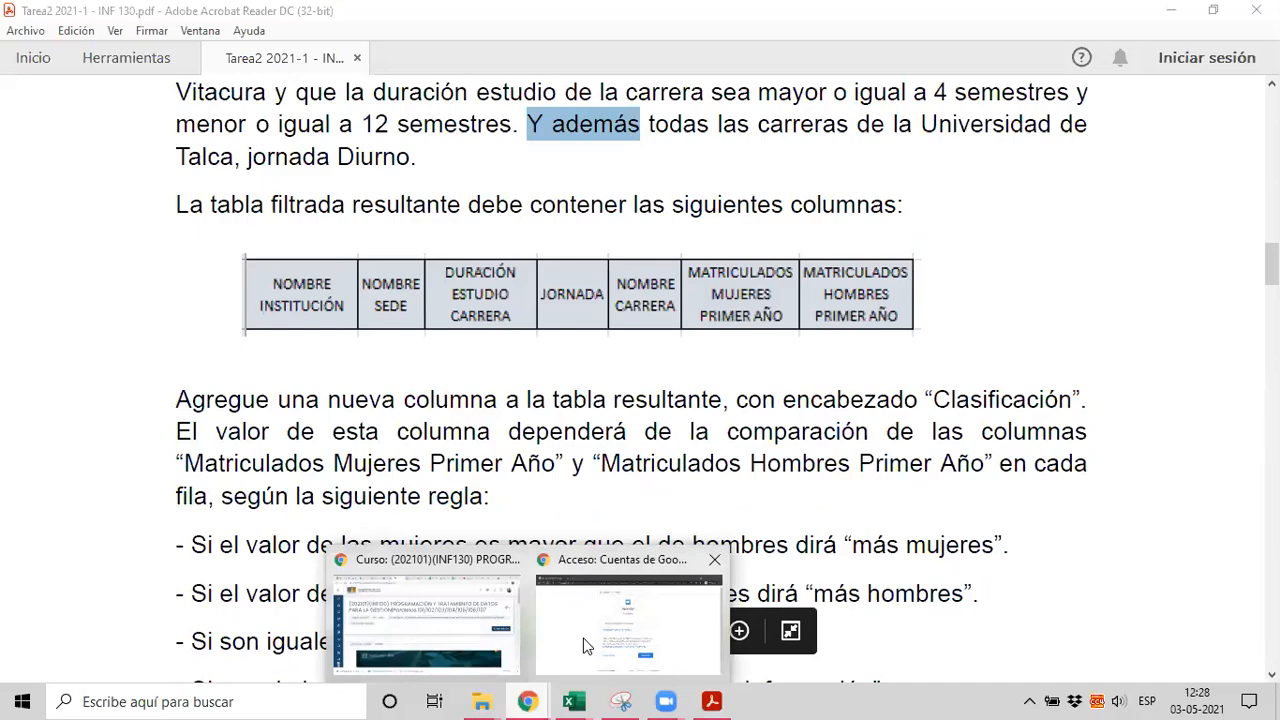
click(400, 584)
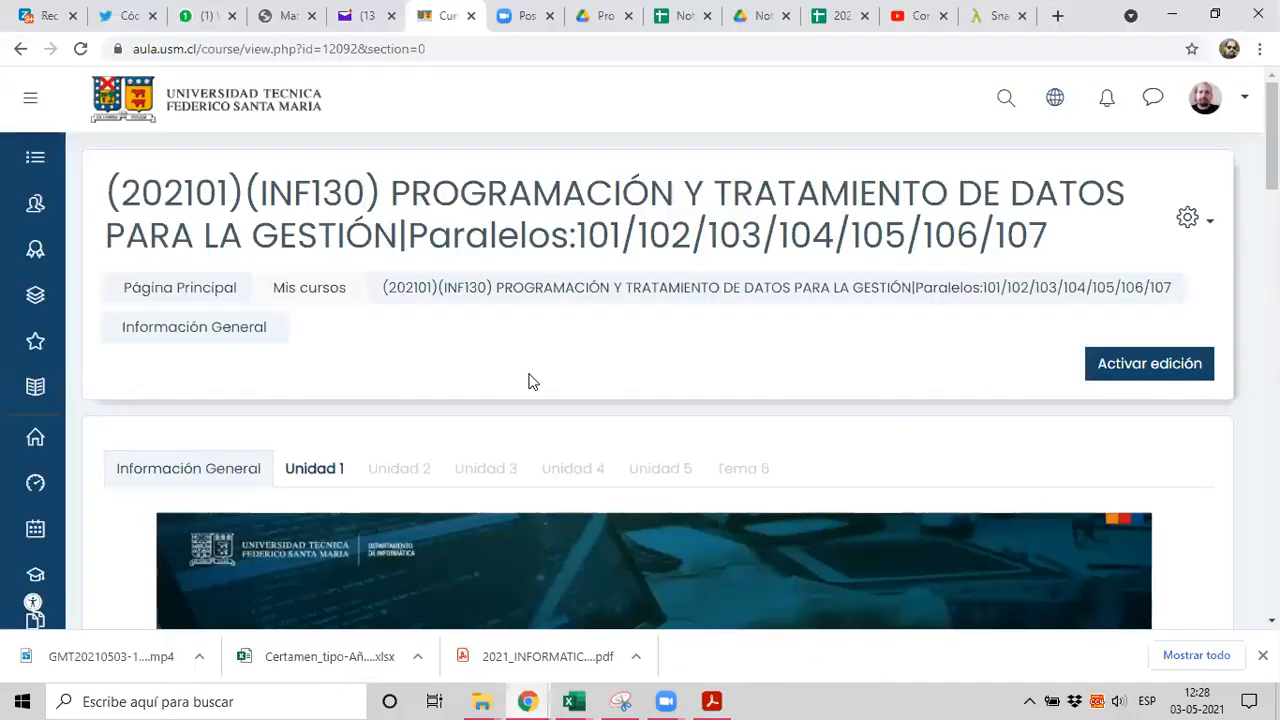
scroll(530, 382, down, 8)
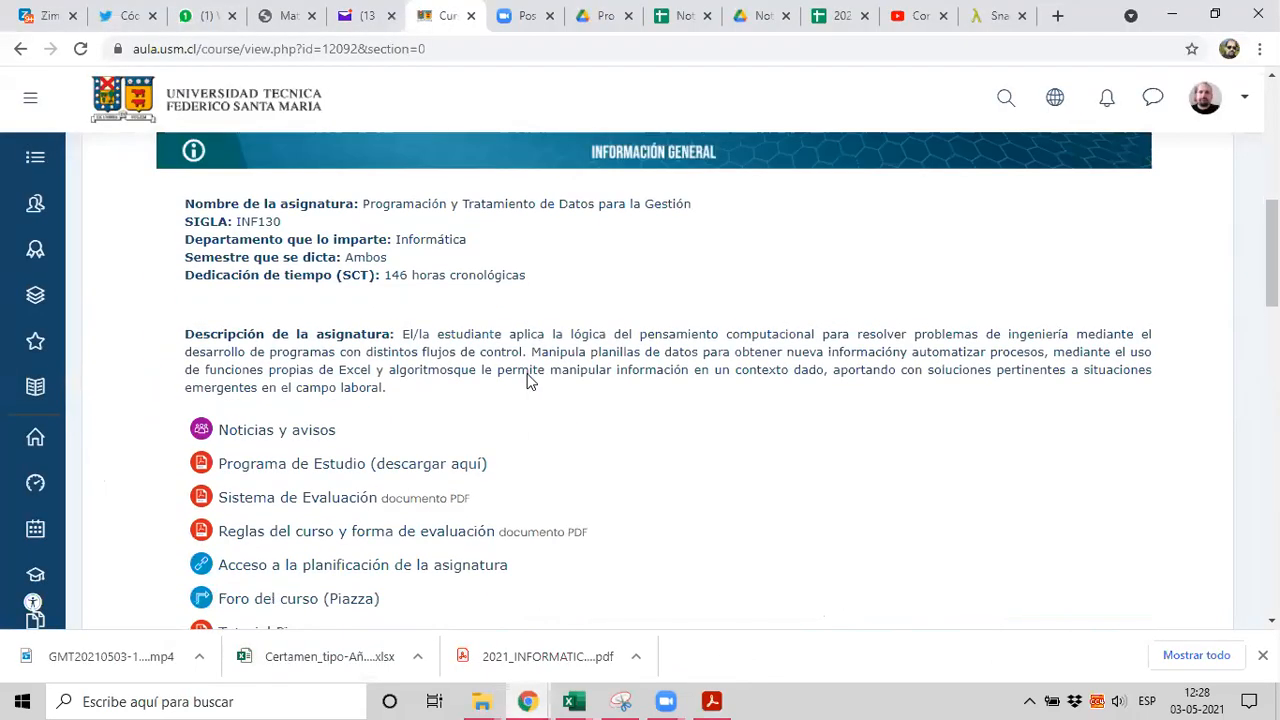
scroll(530, 382, up, 8)
click(314, 479)
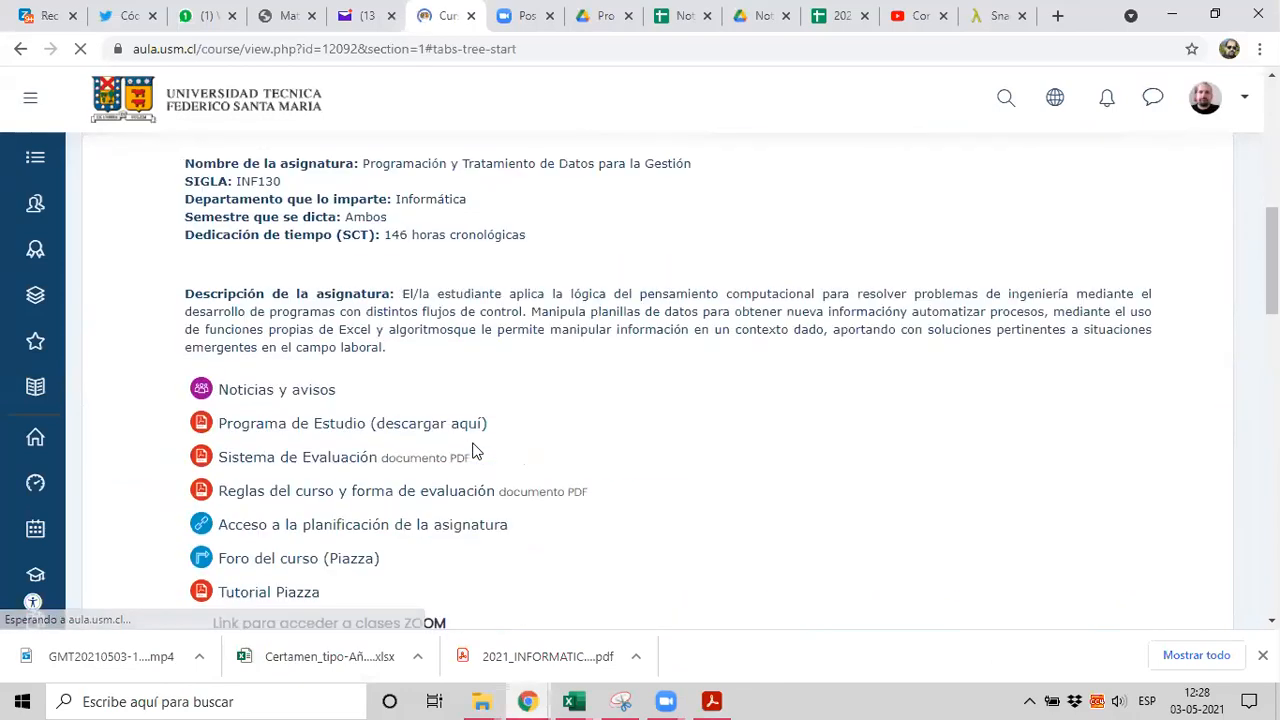
scroll(475, 452, down, 7)
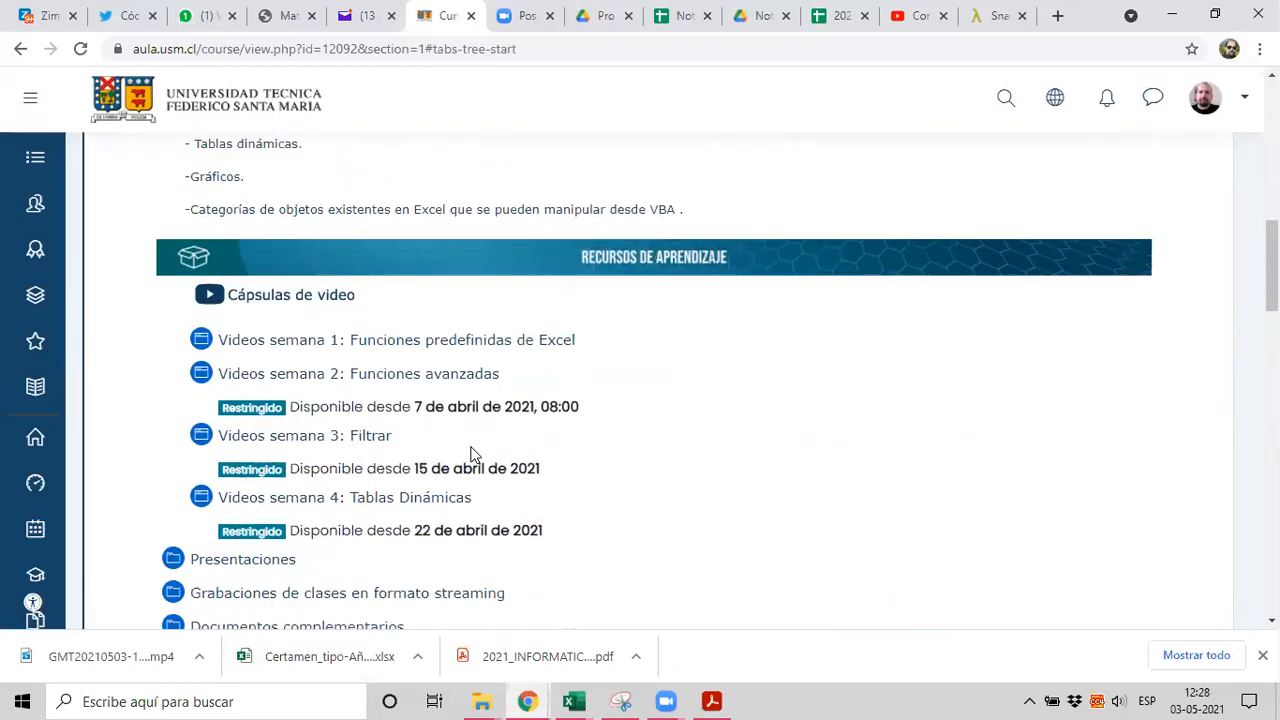
scroll(474, 453, down, 5)
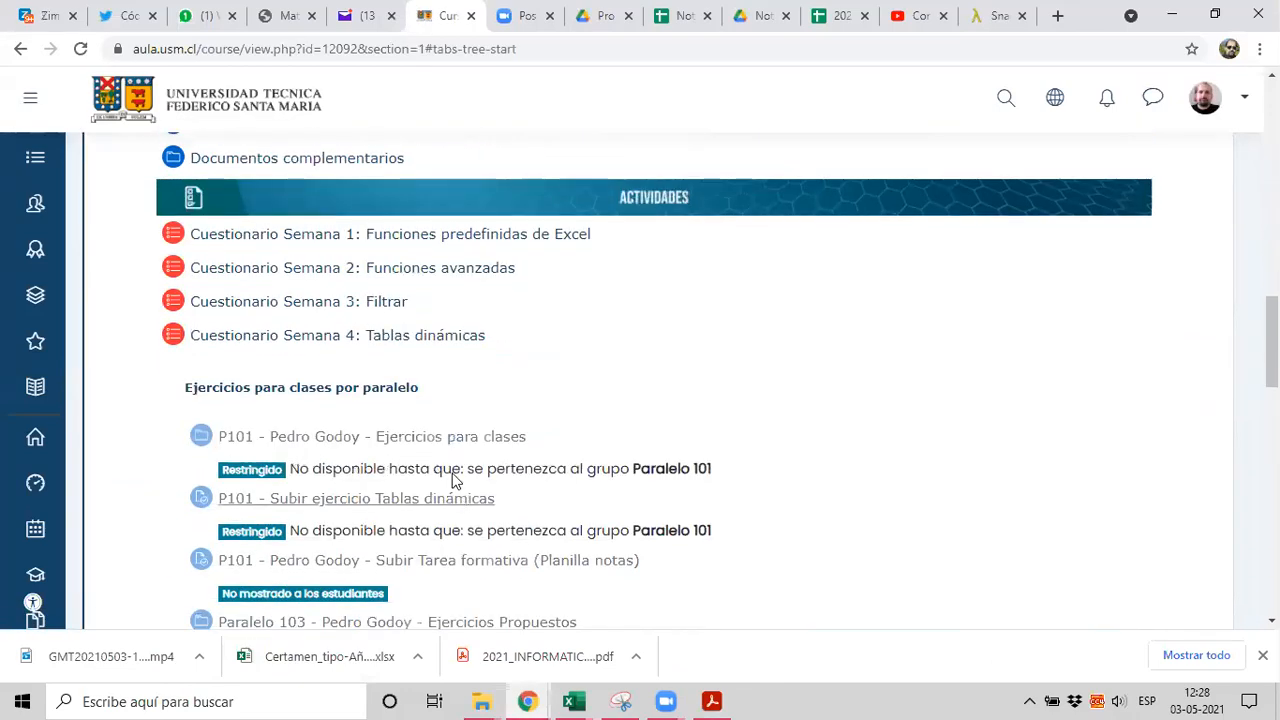
click(414, 440)
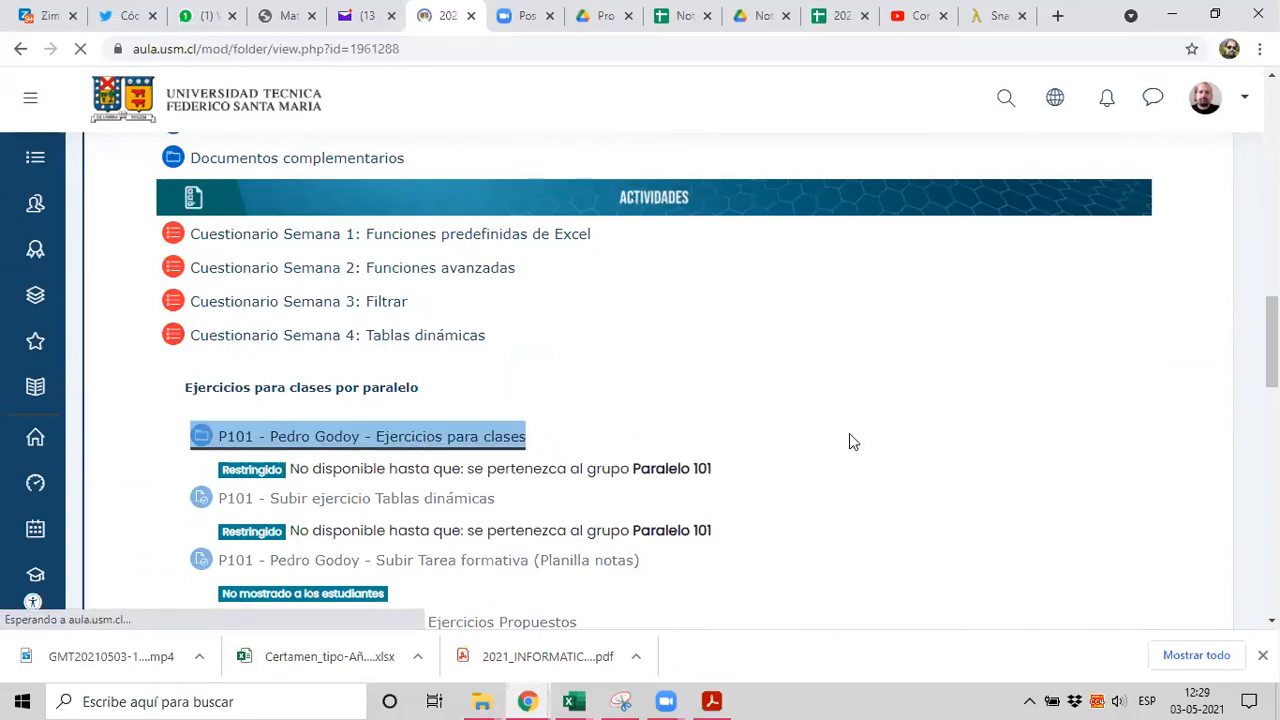
scroll(840, 445, down, 3)
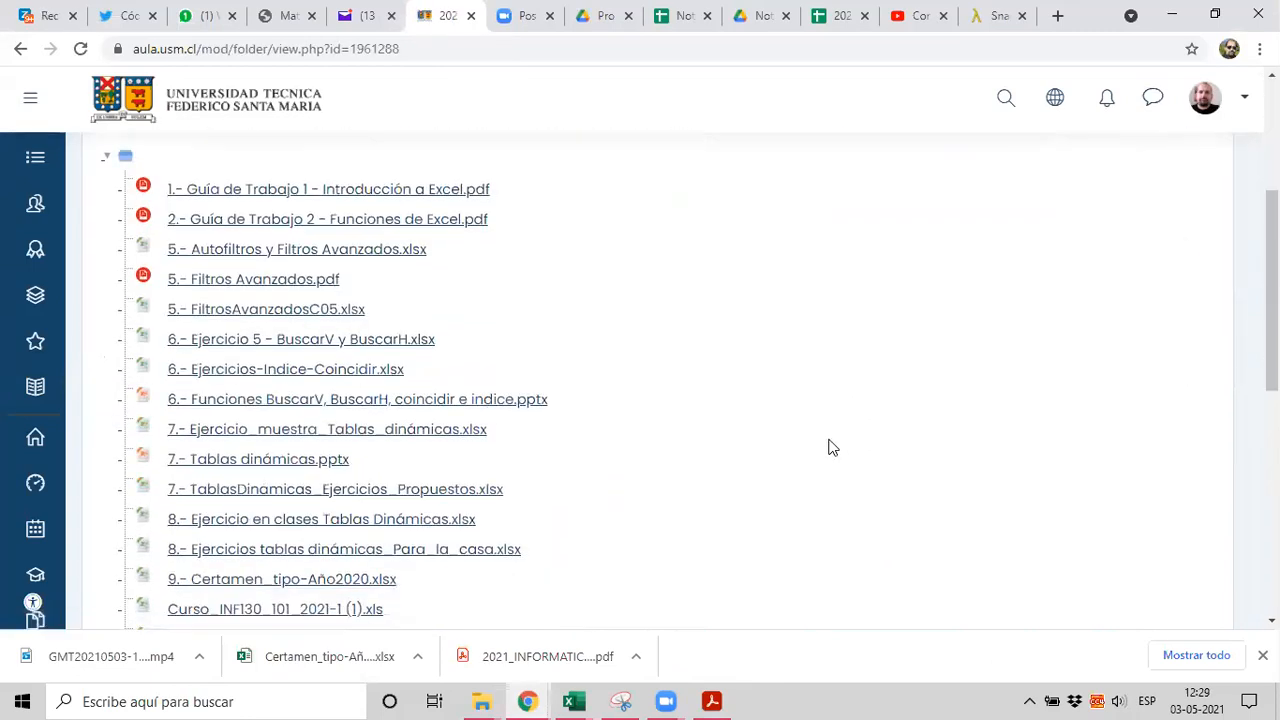
Step: Switch to the 9.- Certamen_tipo-Año2020 workbook in Excel and view its Datos and Preguntas sheets
scroll(828, 447, down, 1)
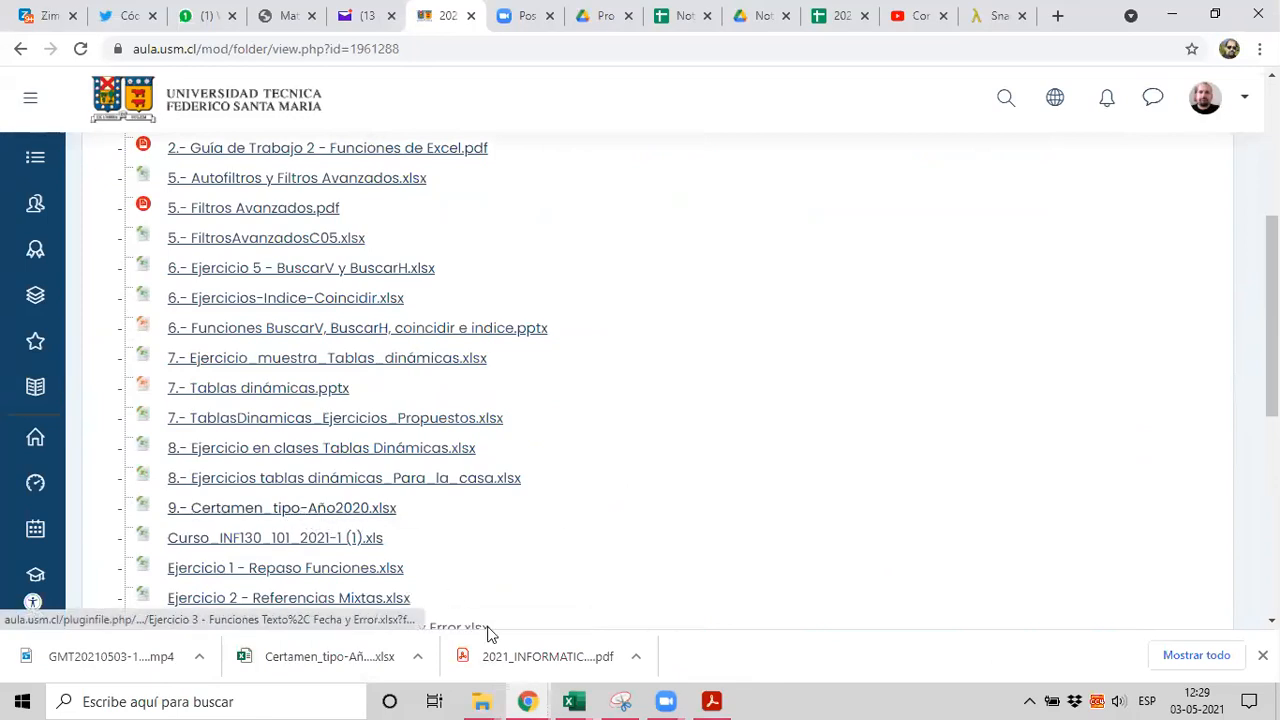
click(573, 701)
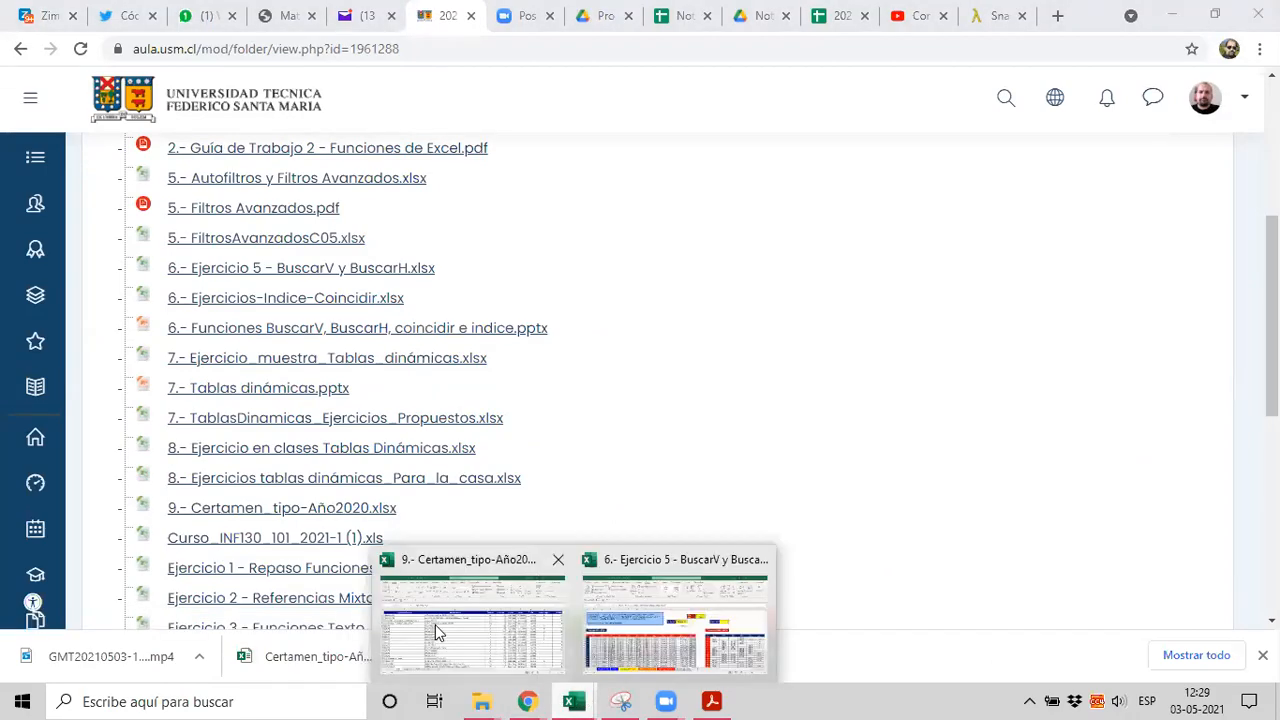
click(435, 624)
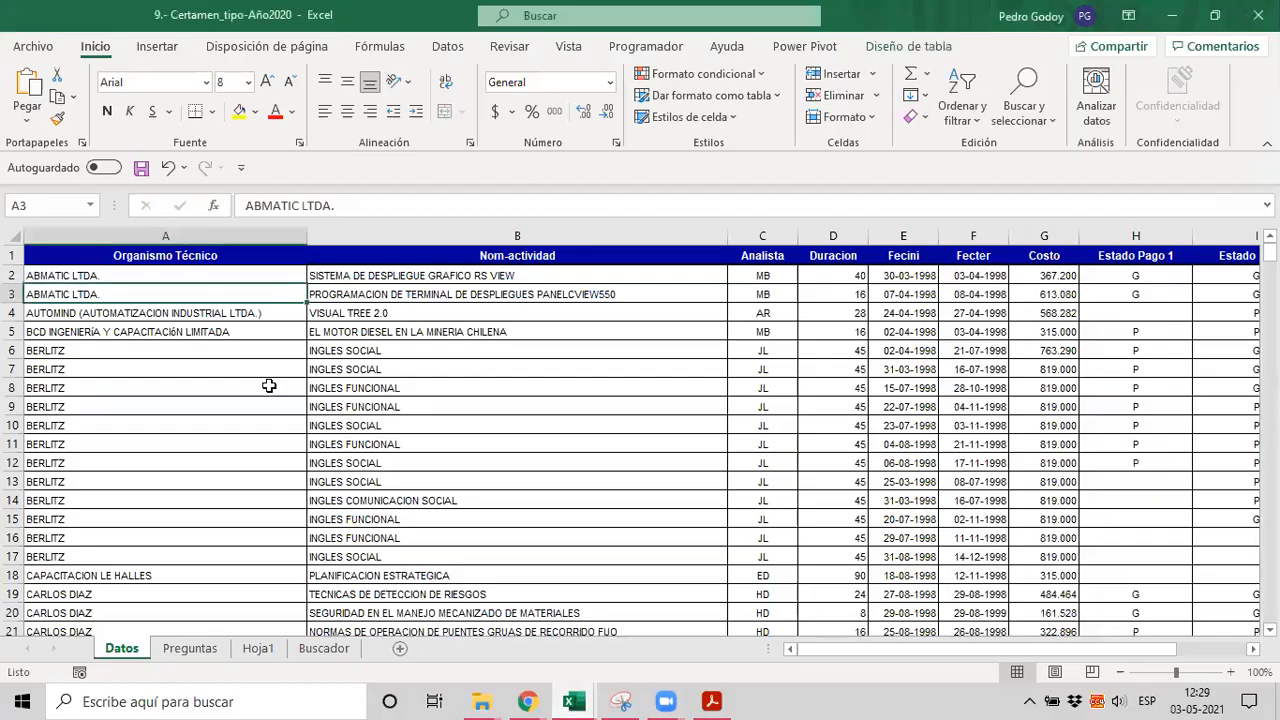
scroll(194, 434, down, 1)
scroll(196, 434, up, 1)
click(198, 652)
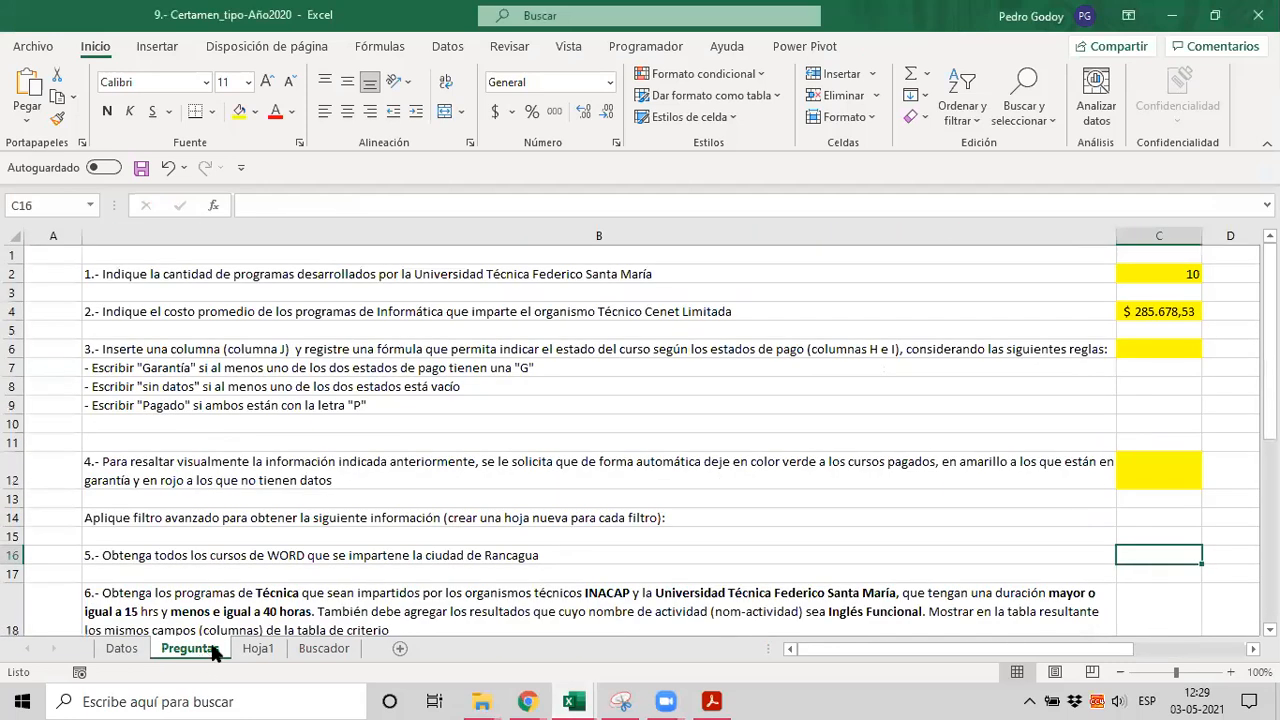
Step: Move the Buscador sheet between the Datos and Preguntas sheets, then return to Datos
click(305, 627)
click(257, 648)
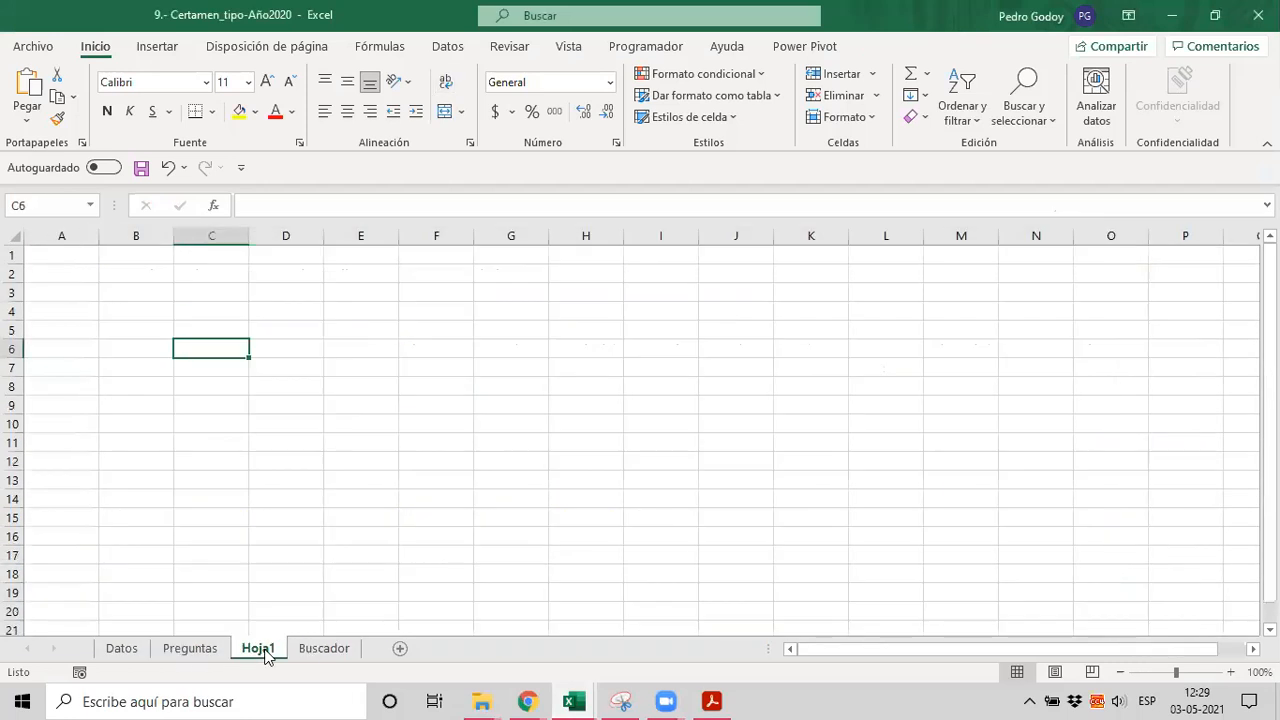
right_click(276, 650)
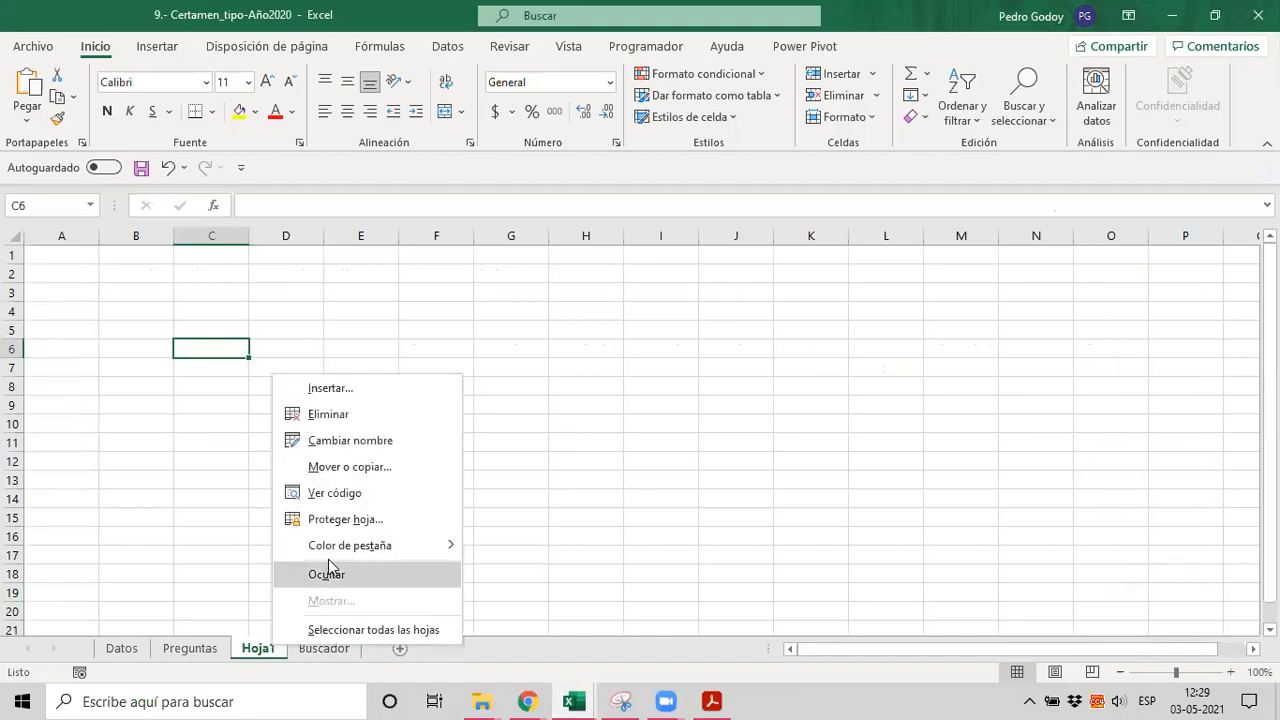
click(228, 564)
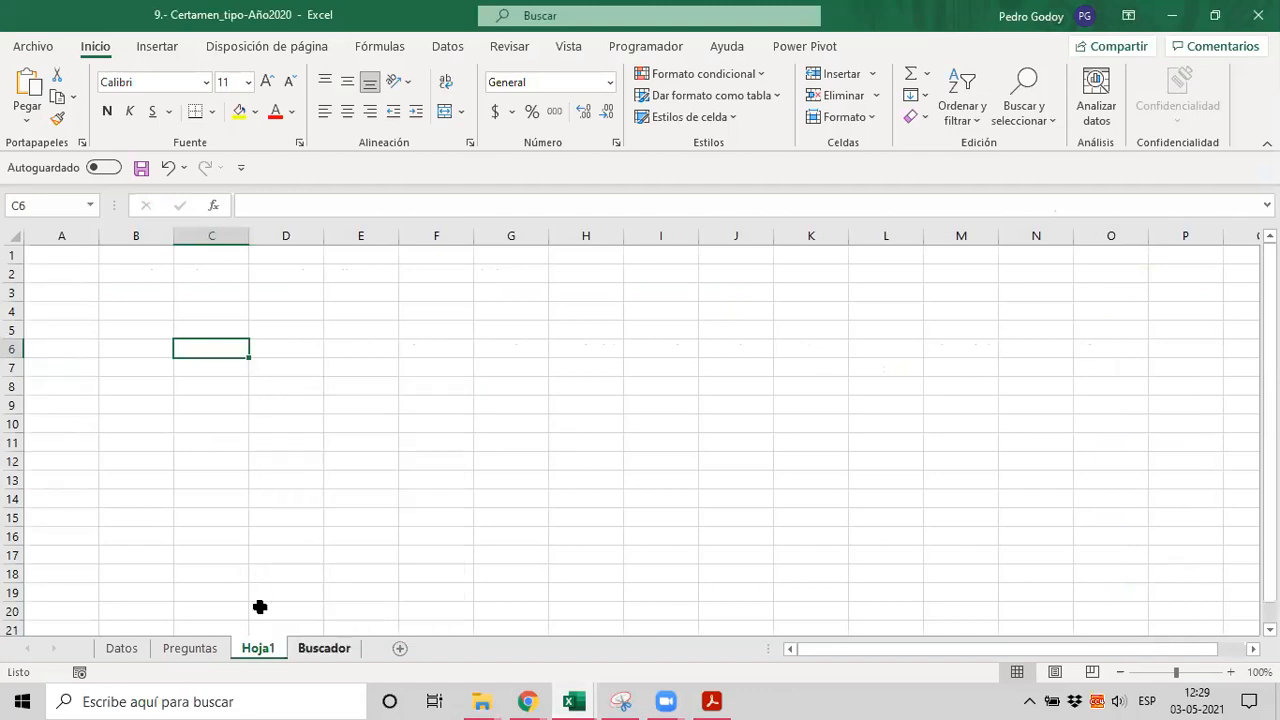
drag(316, 650, 183, 665)
click(124, 648)
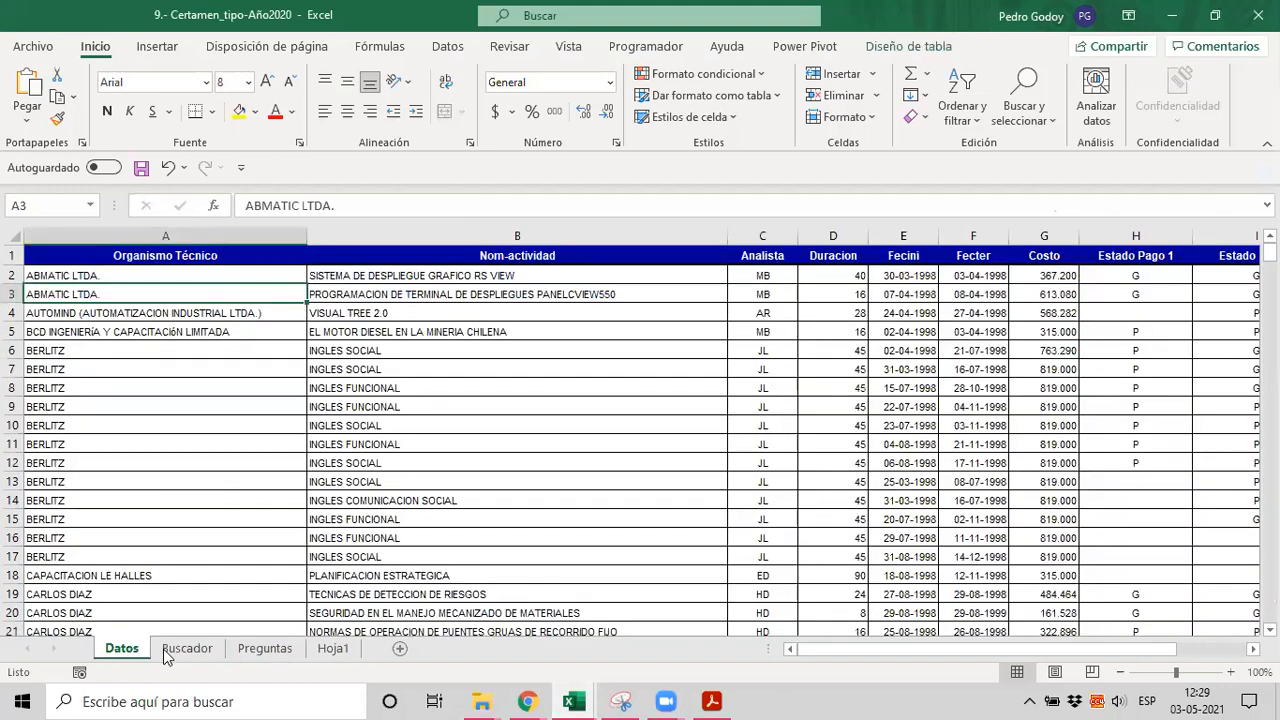
Step: Review the exam questions in Preguntas together with the search table and instructions in Buscador
click(184, 651)
click(262, 648)
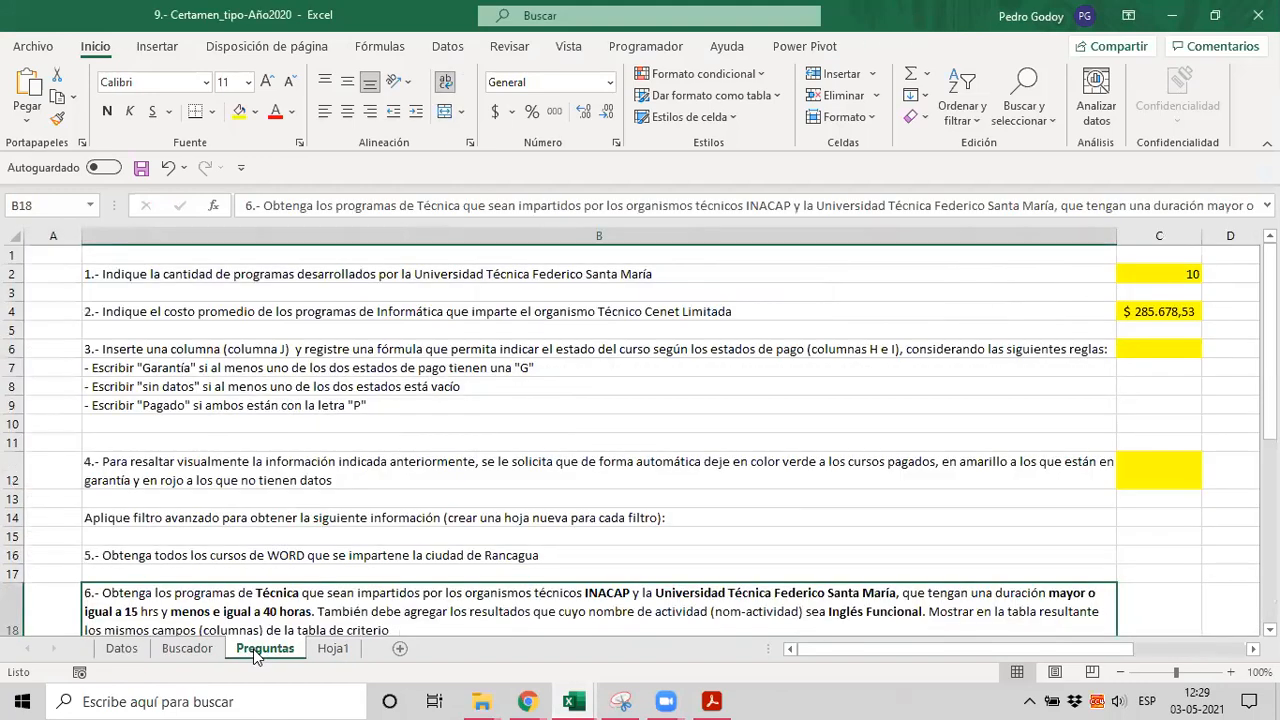
scroll(240, 515, down, 4)
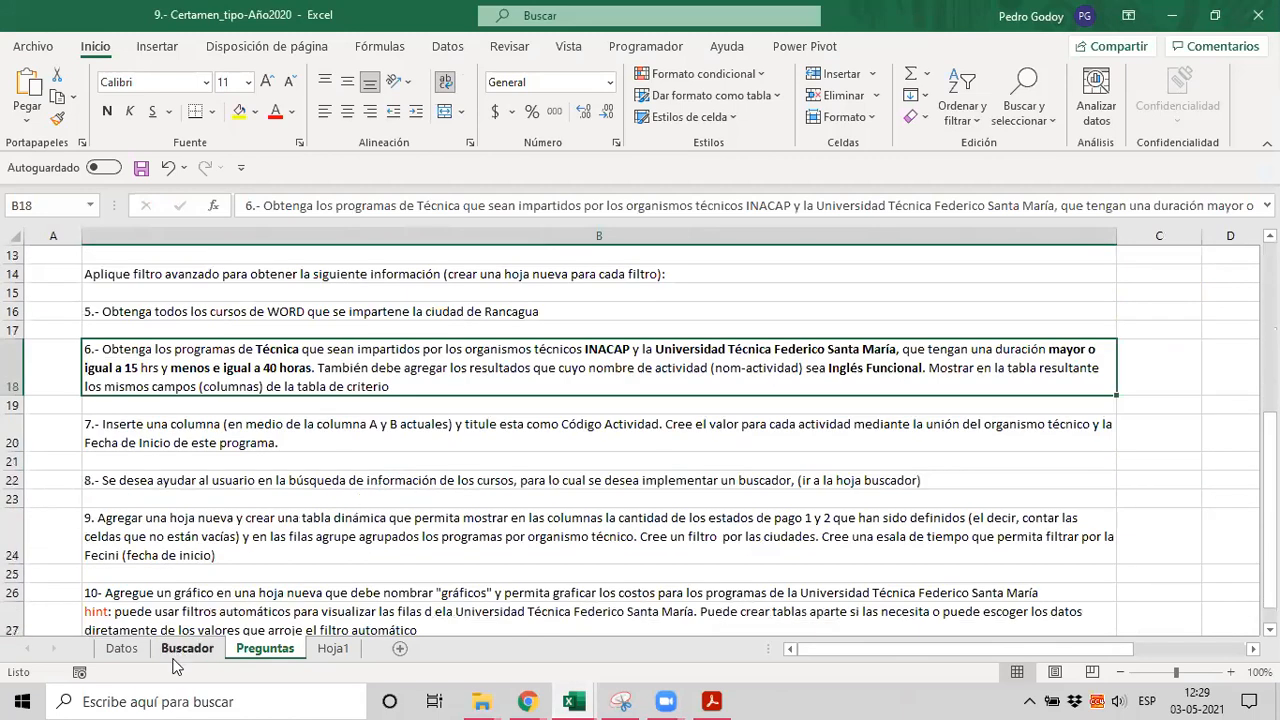
click(190, 651)
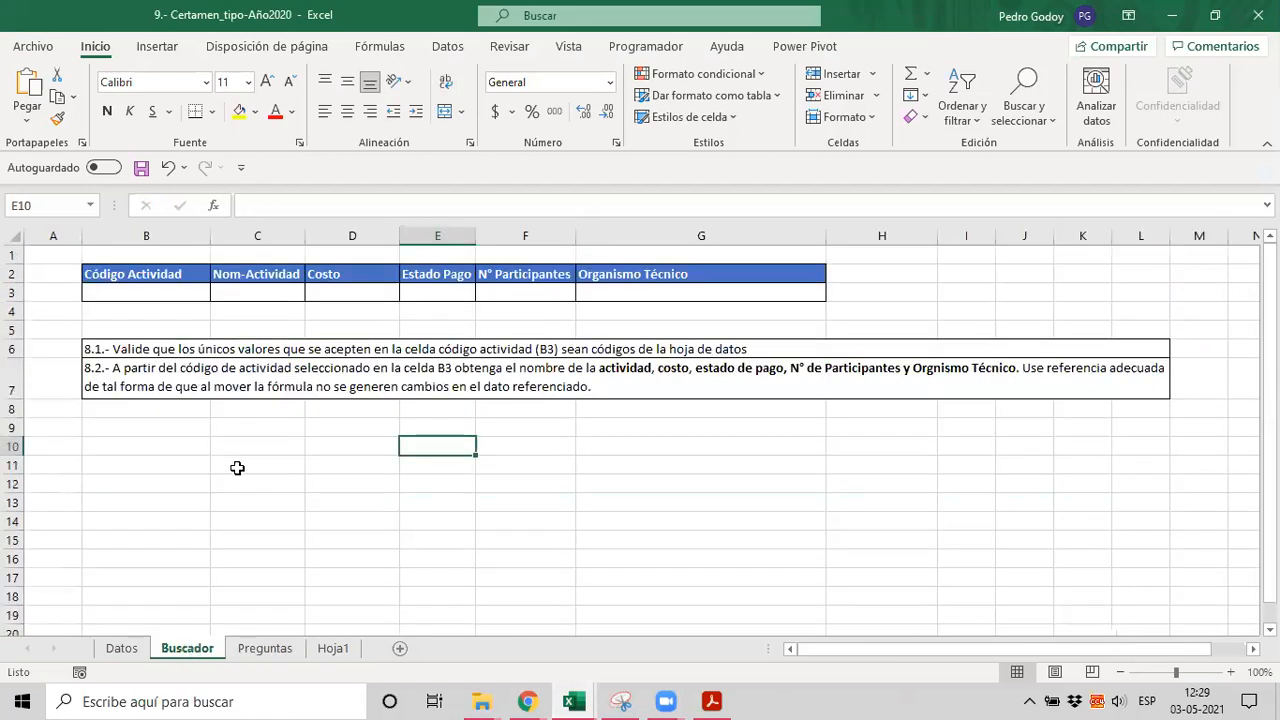
click(258, 649)
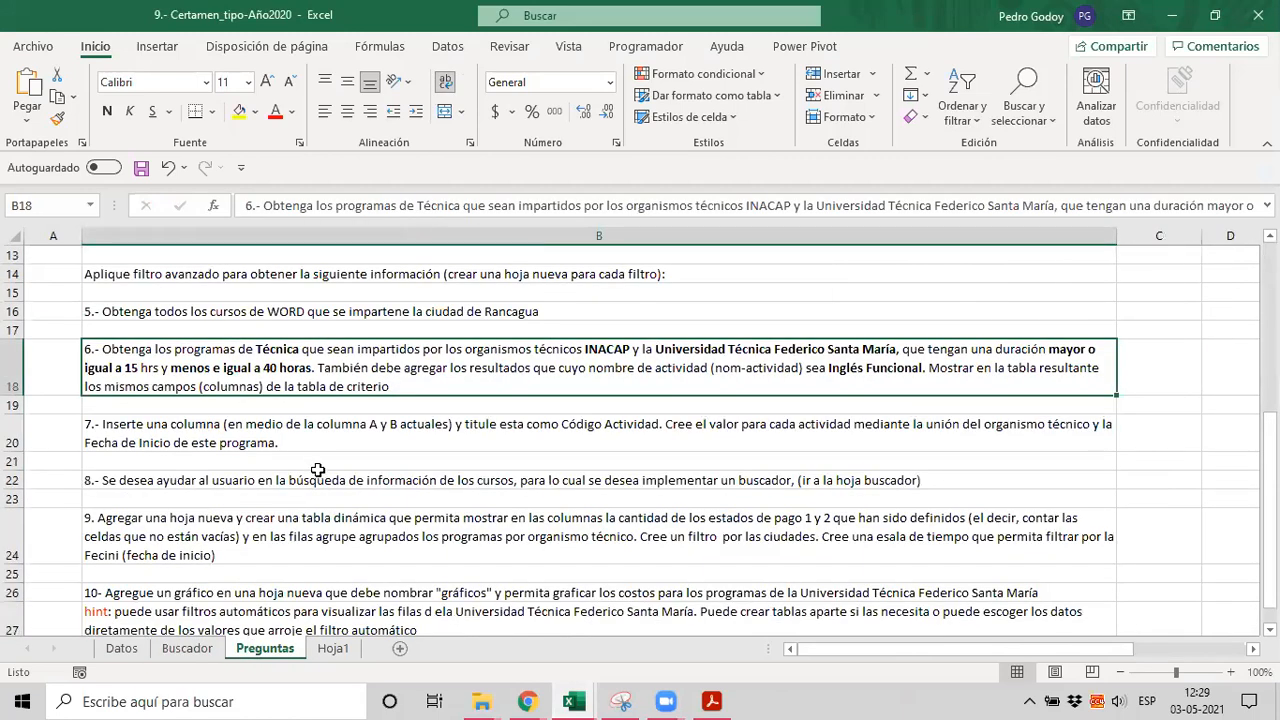
scroll(318, 468, up, 4)
scroll(314, 474, down, 1)
scroll(314, 474, up, 1)
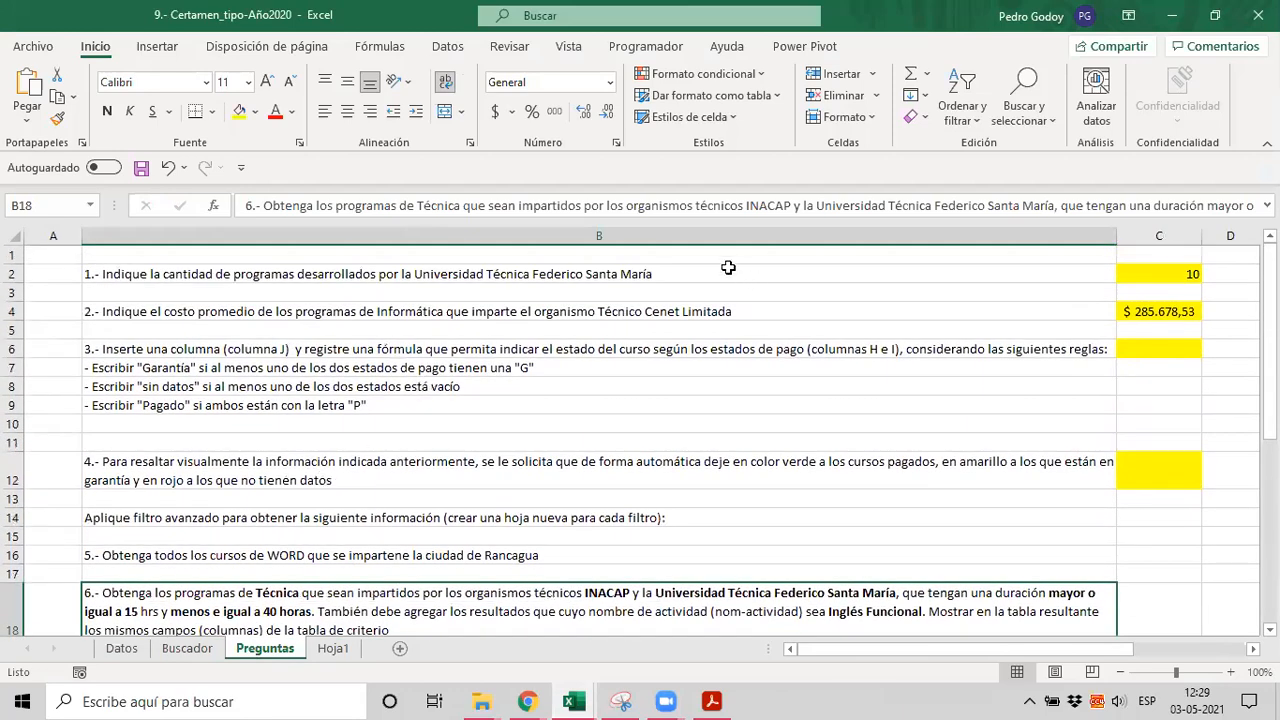
Step: Clear the answers to questions 1 and 2 in cells C2 and C4 of Preguntas
click(1164, 267)
key(Delete)
key(Return)
key(Return)
key(Return)
key(Up)
key(Delete)
key(Return)
key(Return)
key(Down)
key(Up)
key(Up)
key(Up)
key(Up)
key(Up)
key(Up)
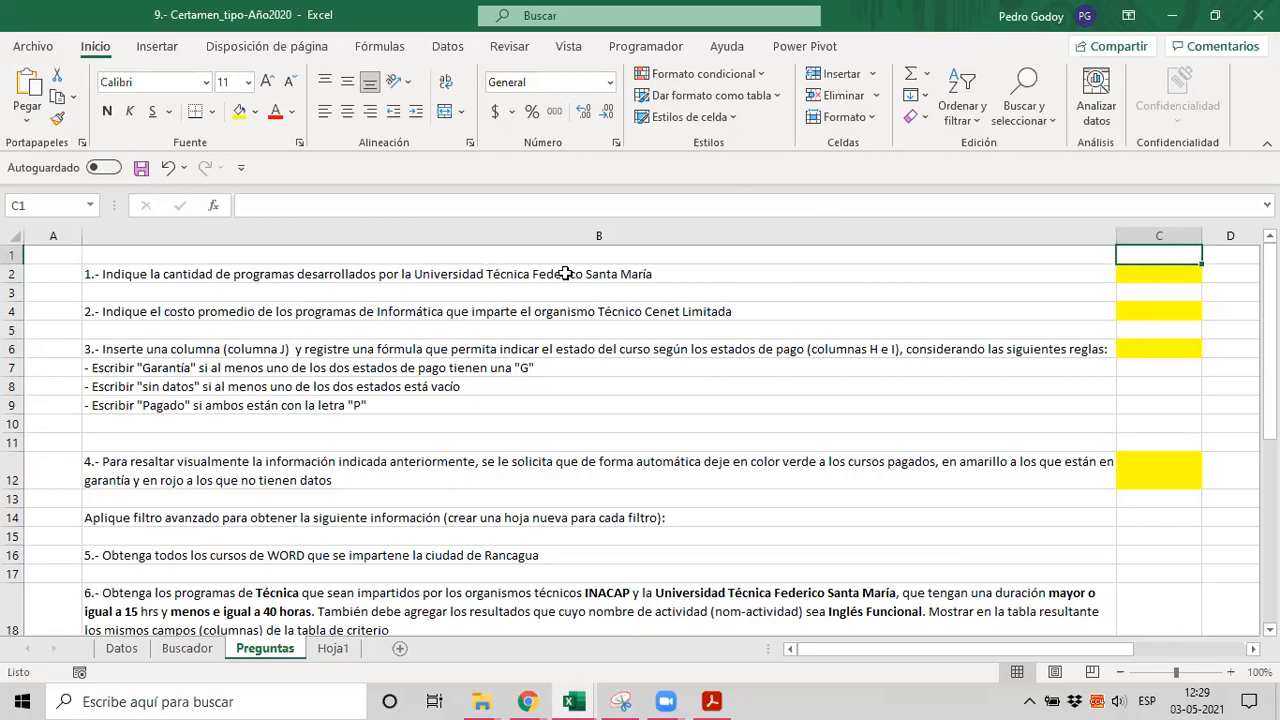
Step: Select the whole data table in the Datos sheet to check its extent, then return to cell A1
click(121, 648)
click(85, 255)
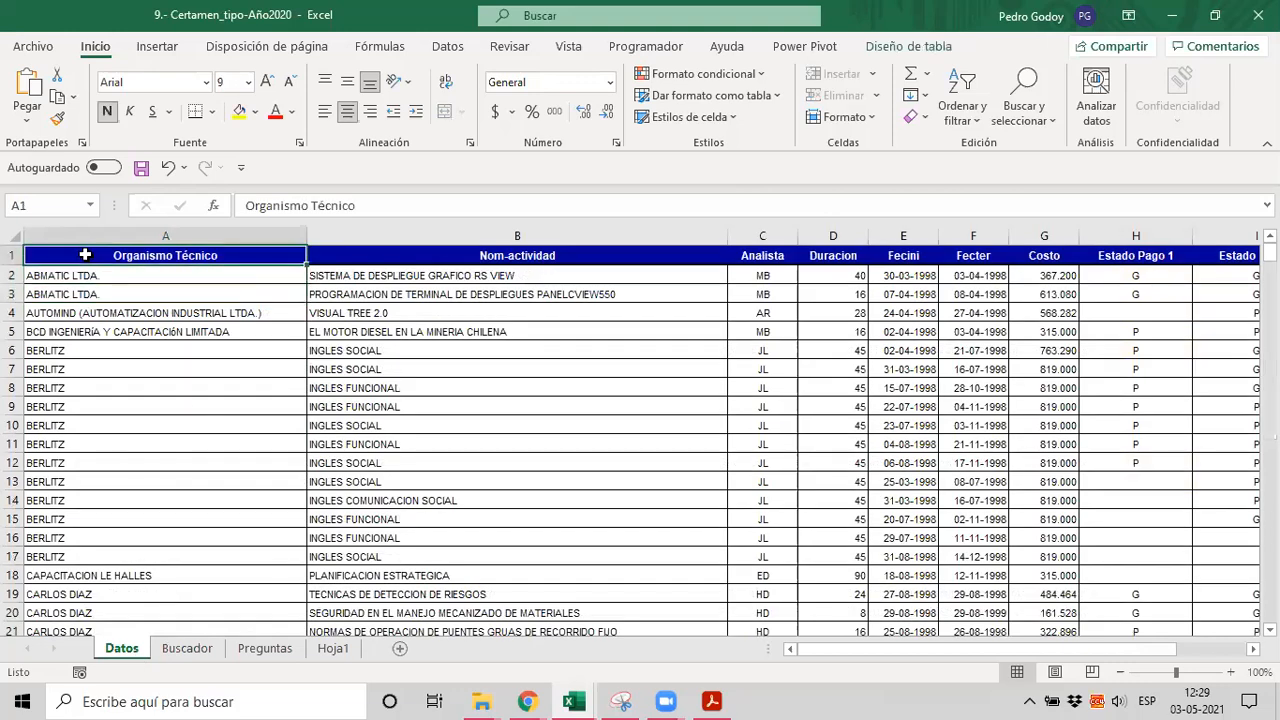
key(ctrl+shift+Right)
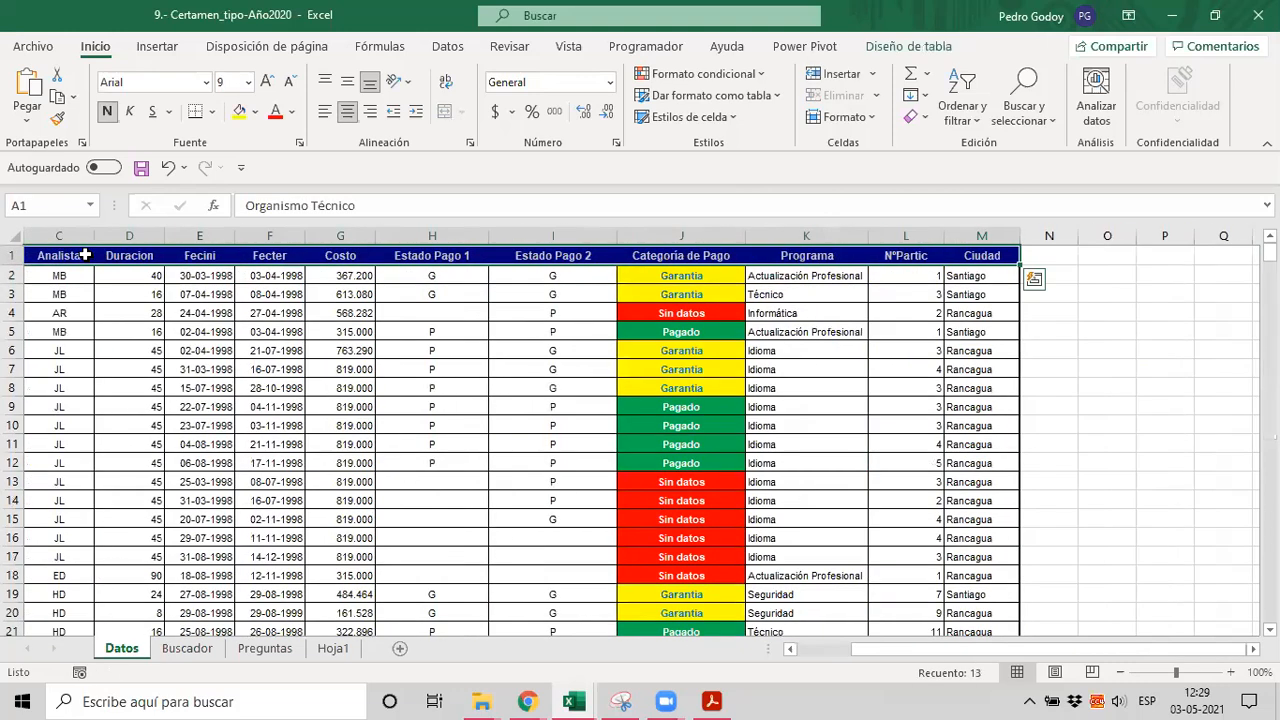
key(End)
key(shift+Down)
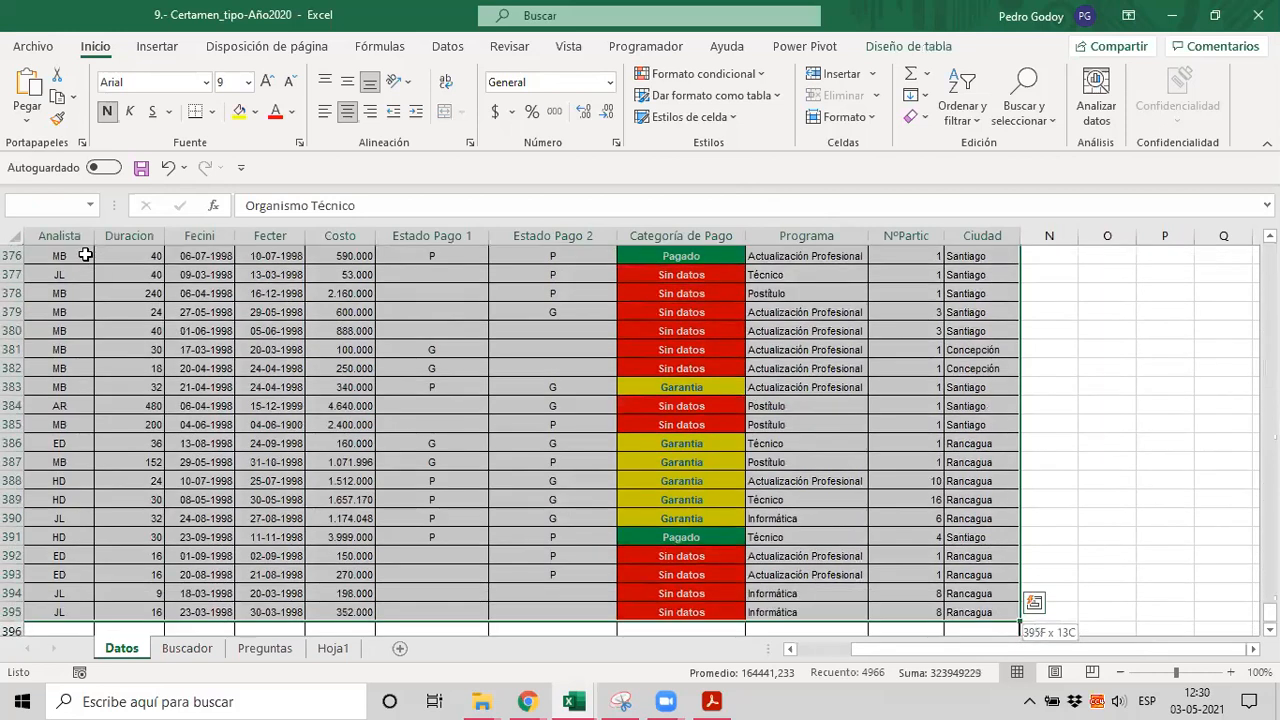
key(ctrl+Home)
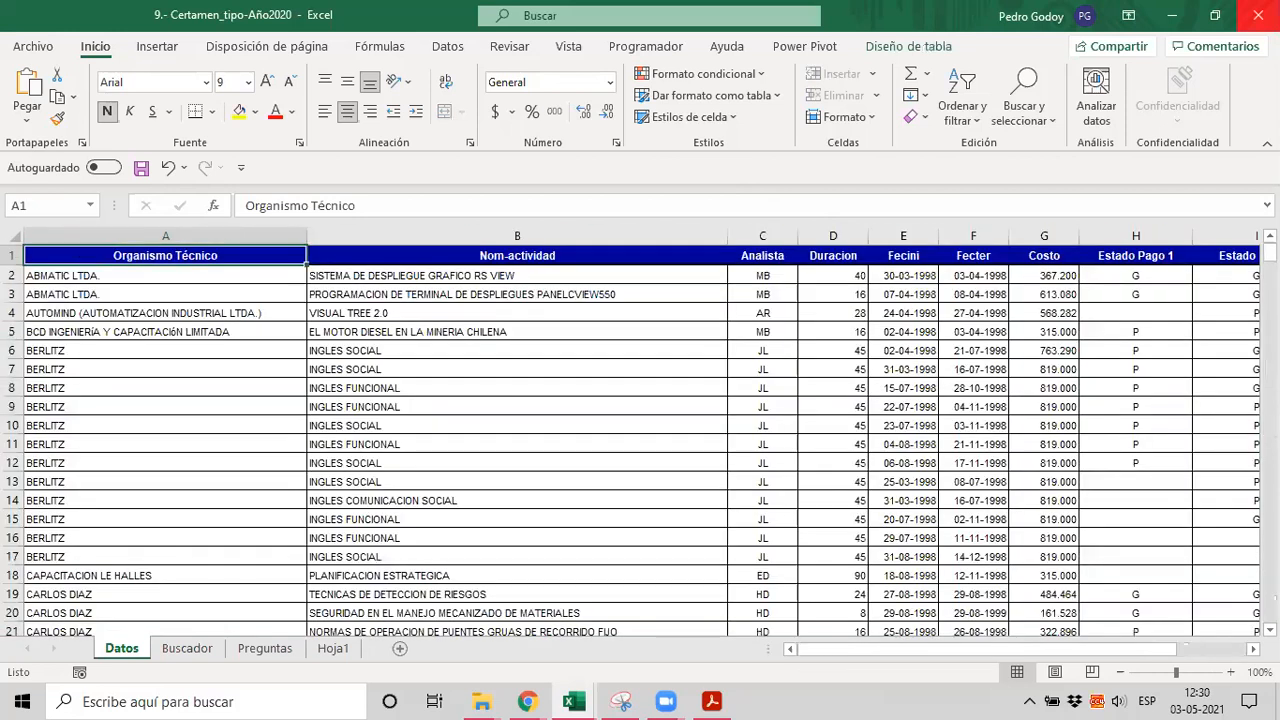
Step: Close the workbook without saving and open 9.- Certamen_tipo-Año2020 from the Descargas folder
click(1257, 15)
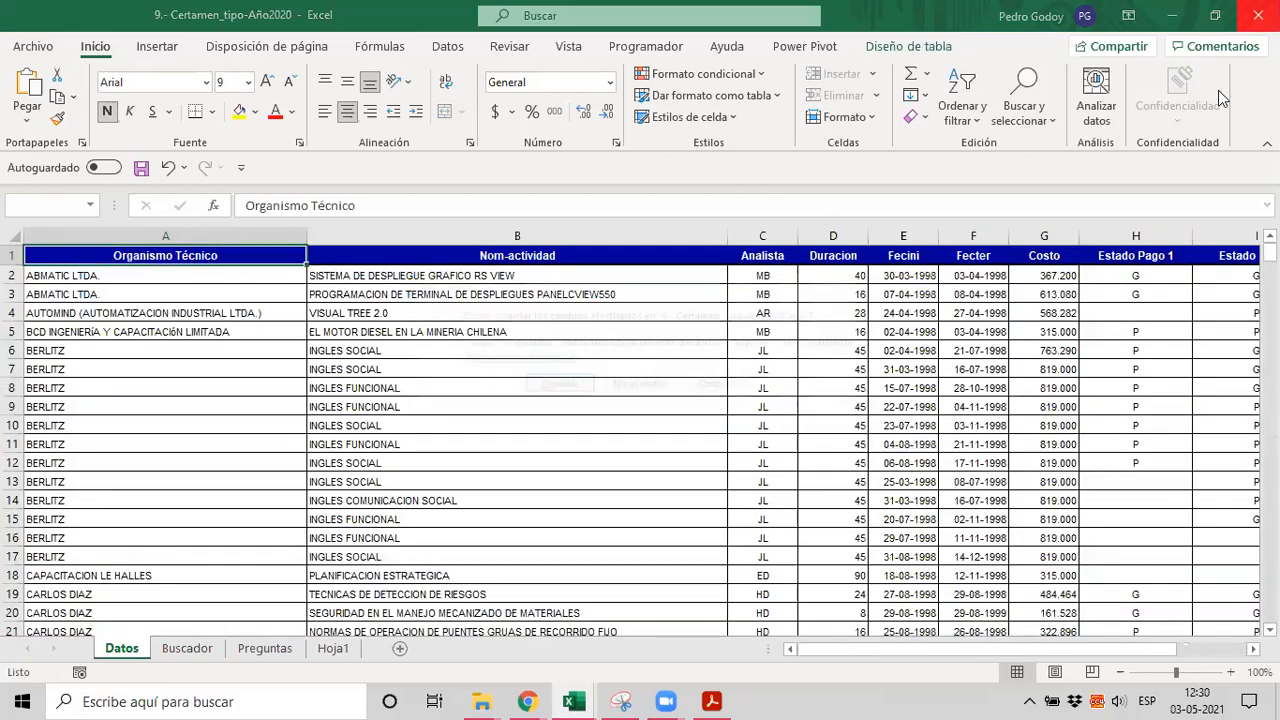
click(640, 386)
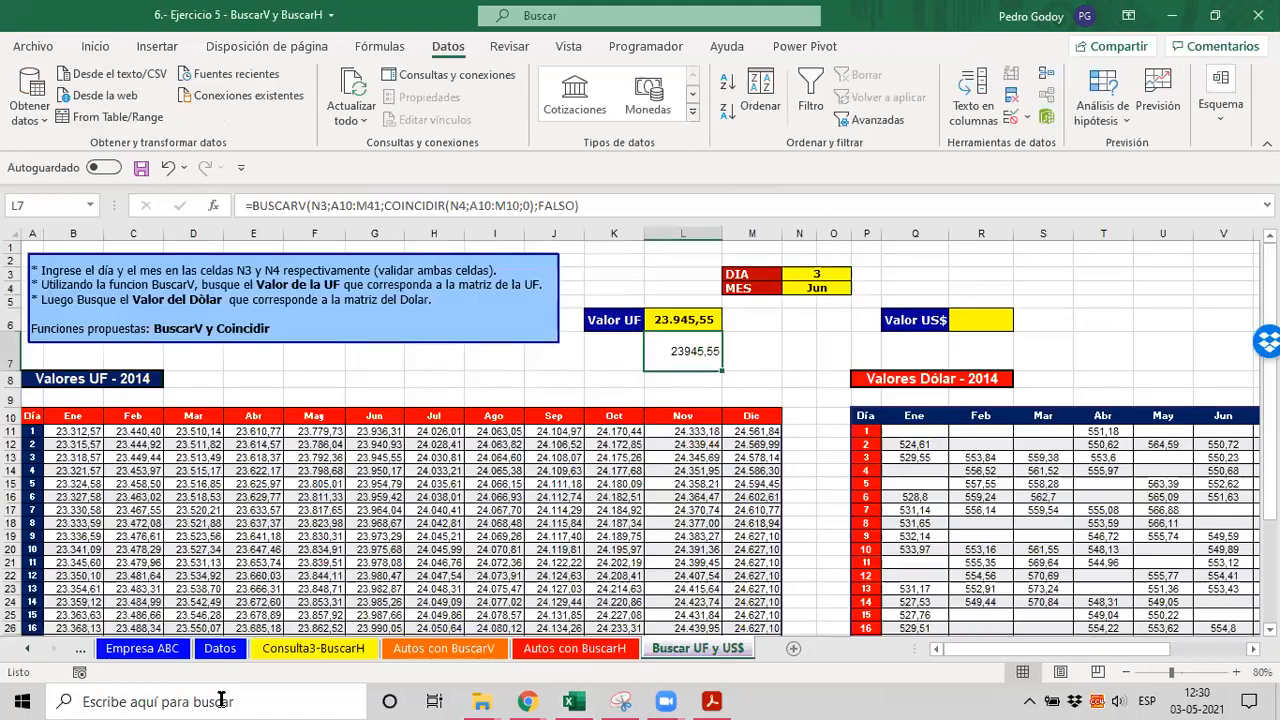
key(super+d)
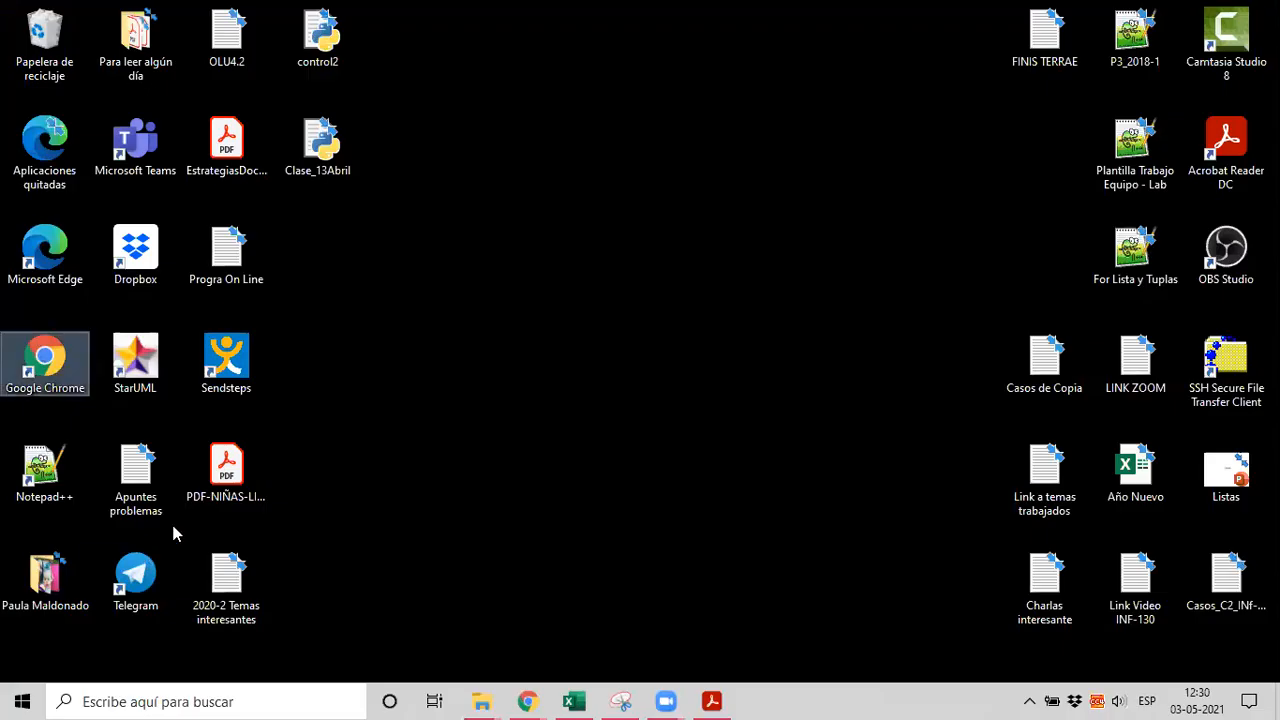
click(484, 700)
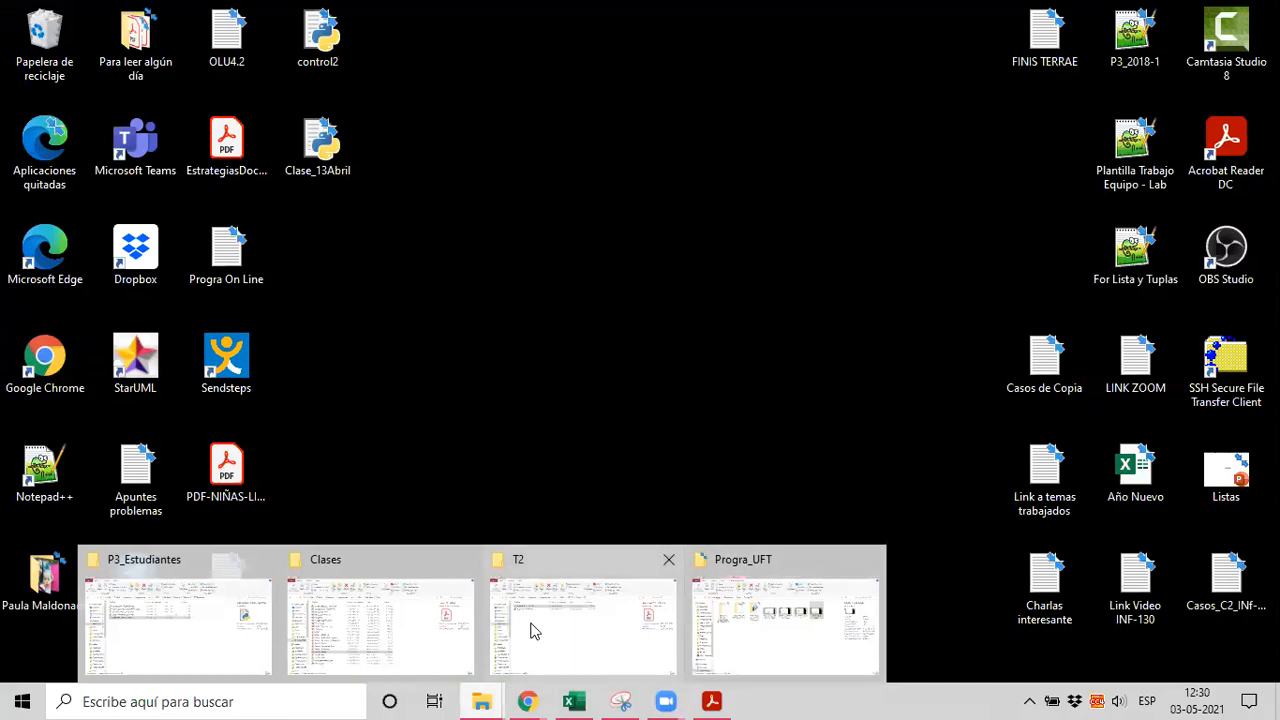
click(561, 627)
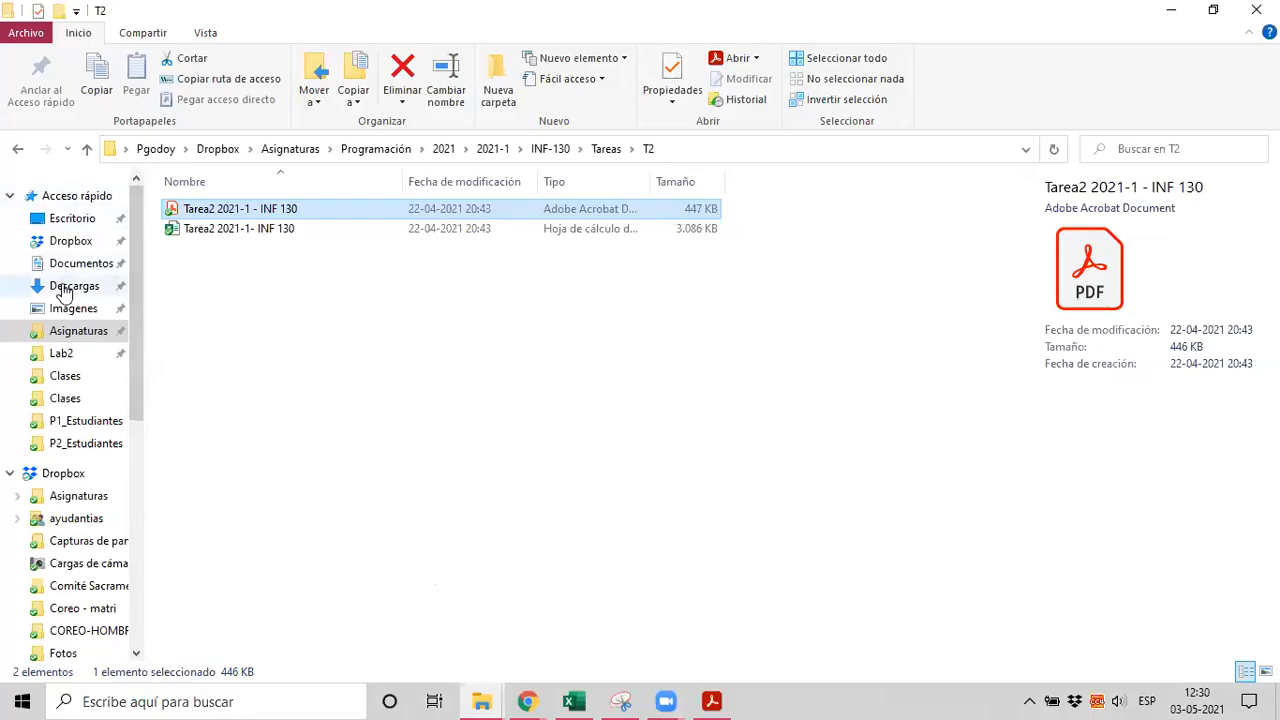
click(63, 287)
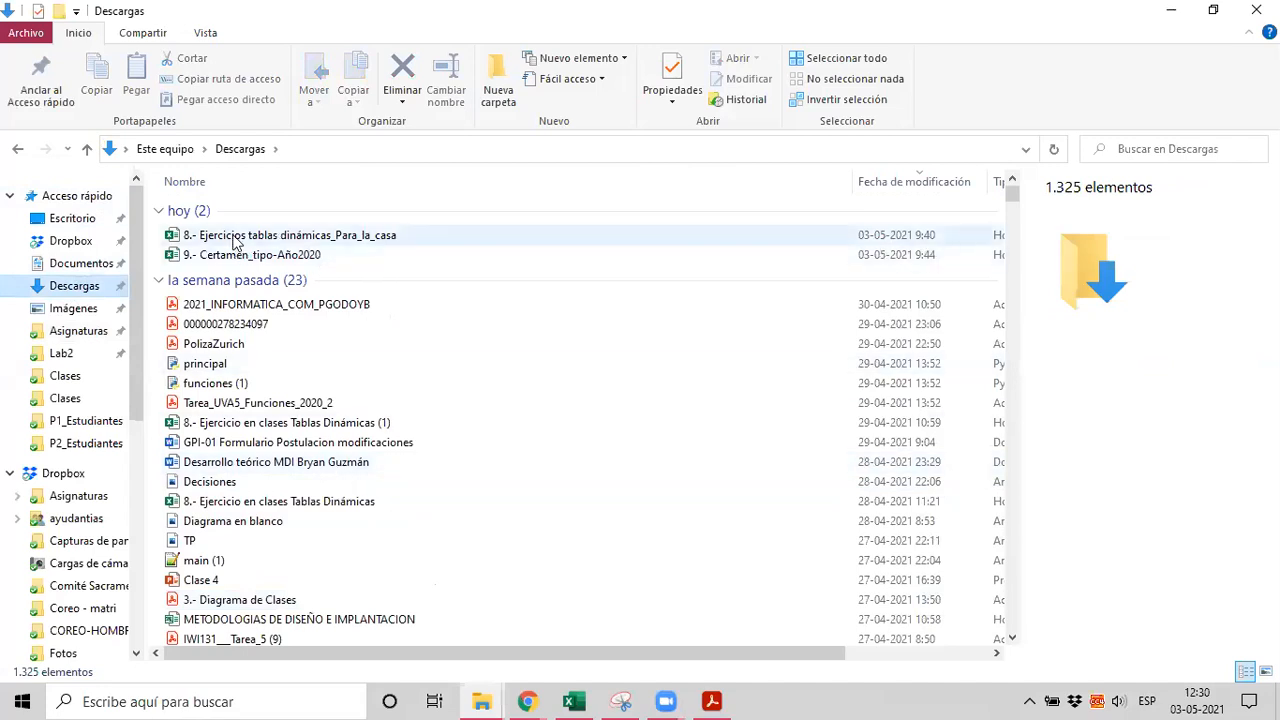
click(240, 254)
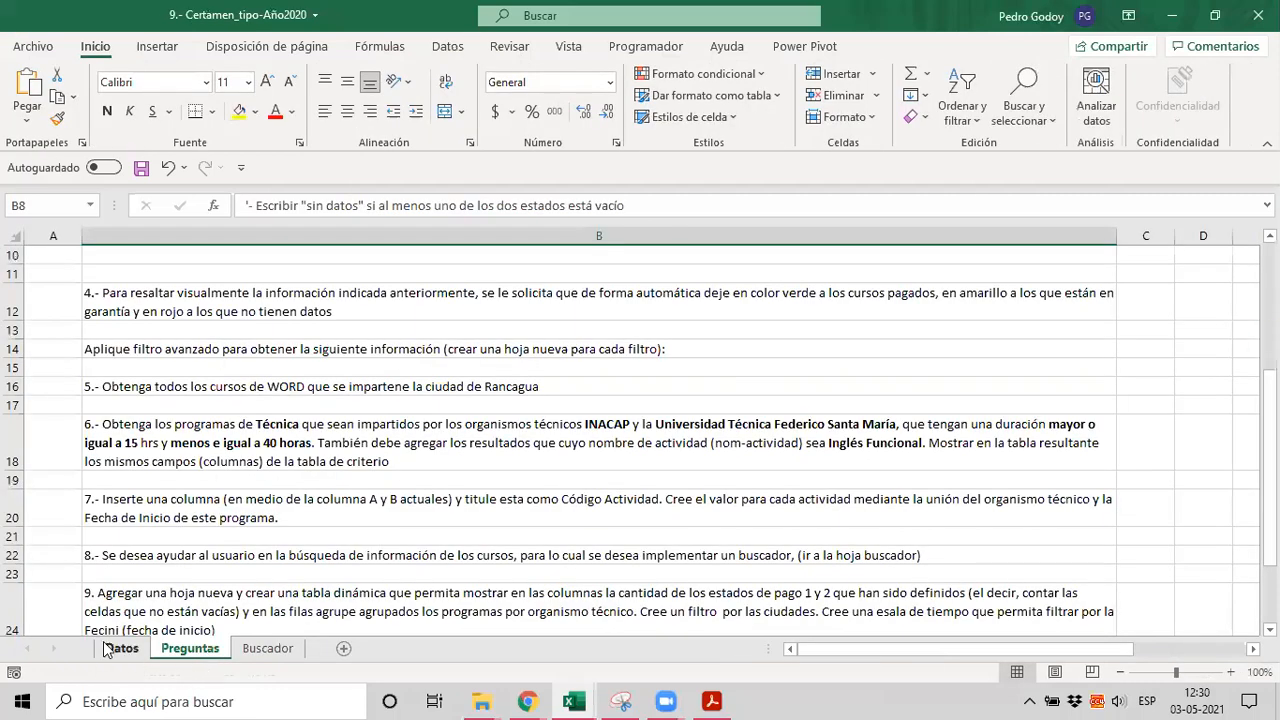
Step: Look over the Preguntas and Datos sheets of the reopened workbook, ending on cell A2 of Datos
click(121, 648)
click(205, 652)
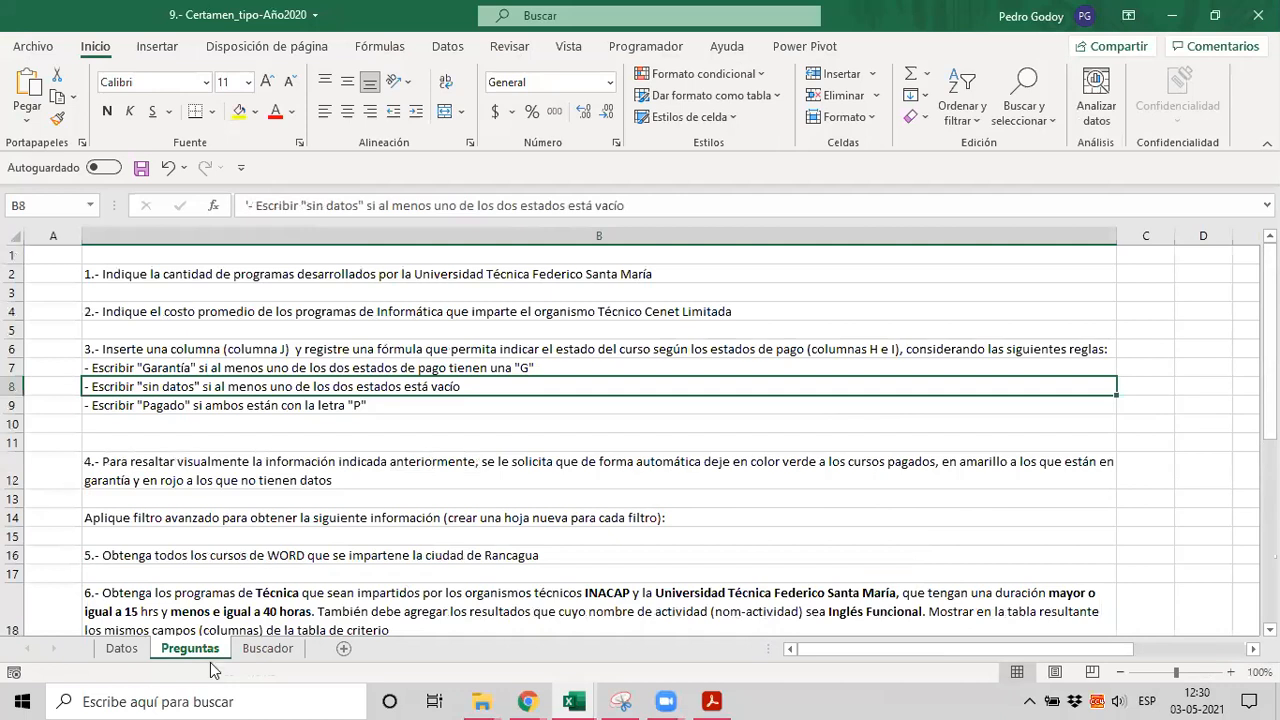
click(121, 648)
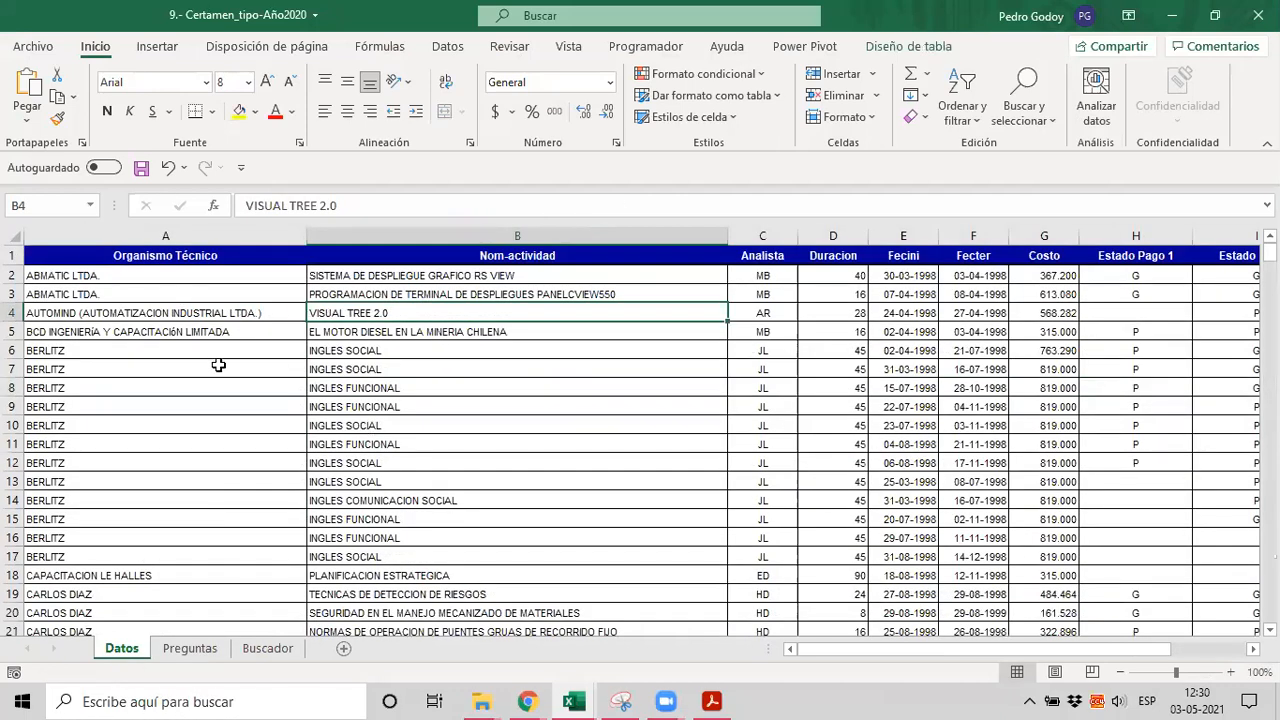
click(135, 276)
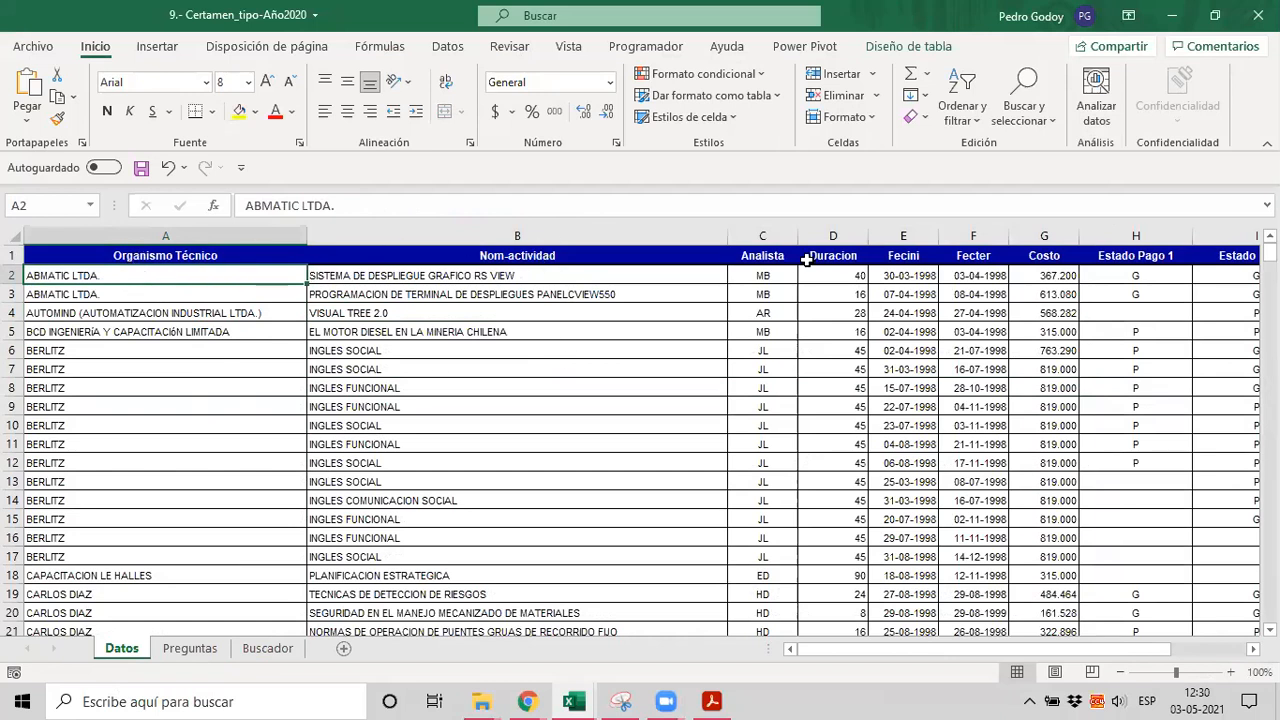
Step: Go through the Datos column headers one by one from Analista to Ciudad
click(746, 252)
key(Right)
key(Right)
key(Right)
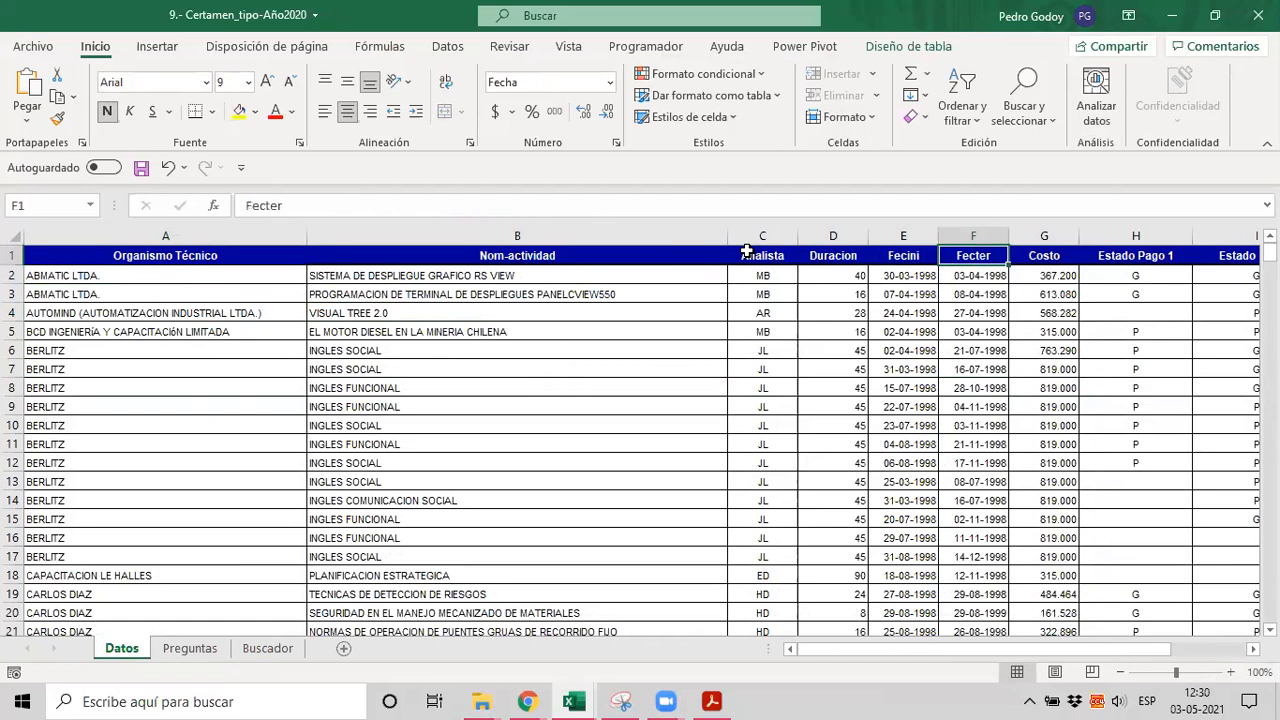
key(Right)
key(Right)
key(Left)
key(Right)
key(Right)
key(Right)
key(Right)
key(Right)
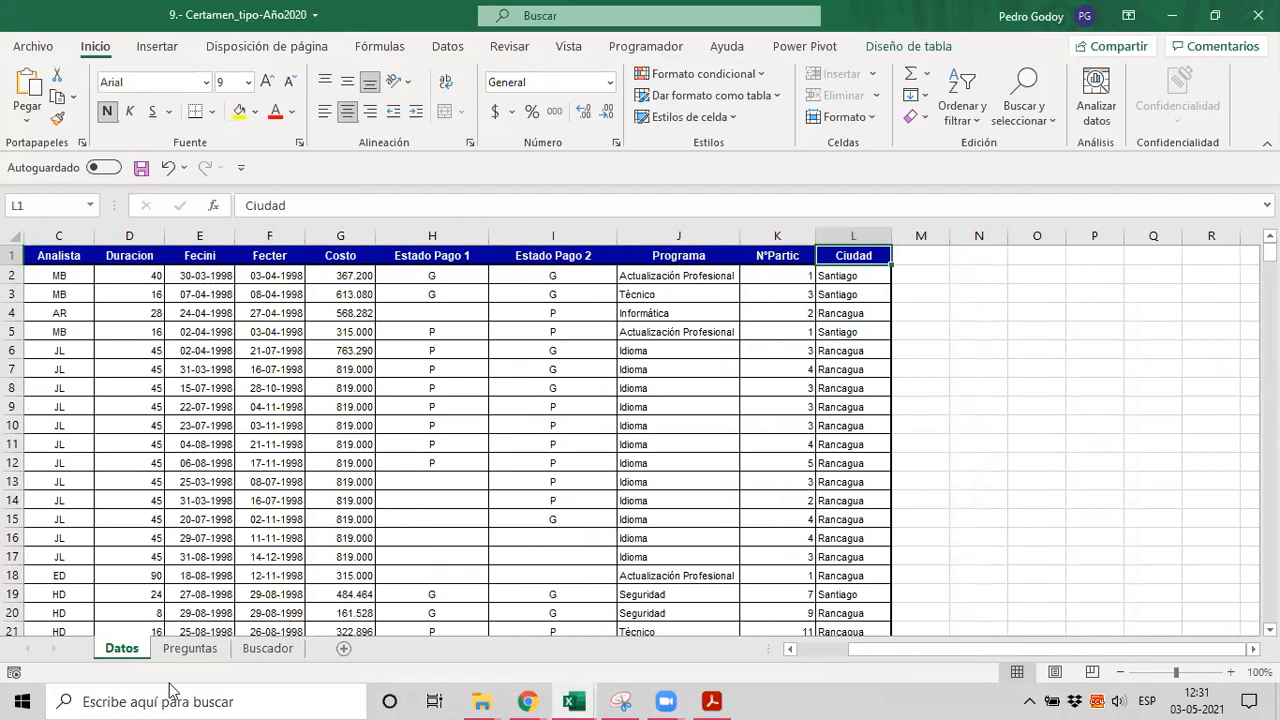
Step: Select cell C2 beside question 1 in Preguntas, then return to cell A1 of Datos
click(182, 650)
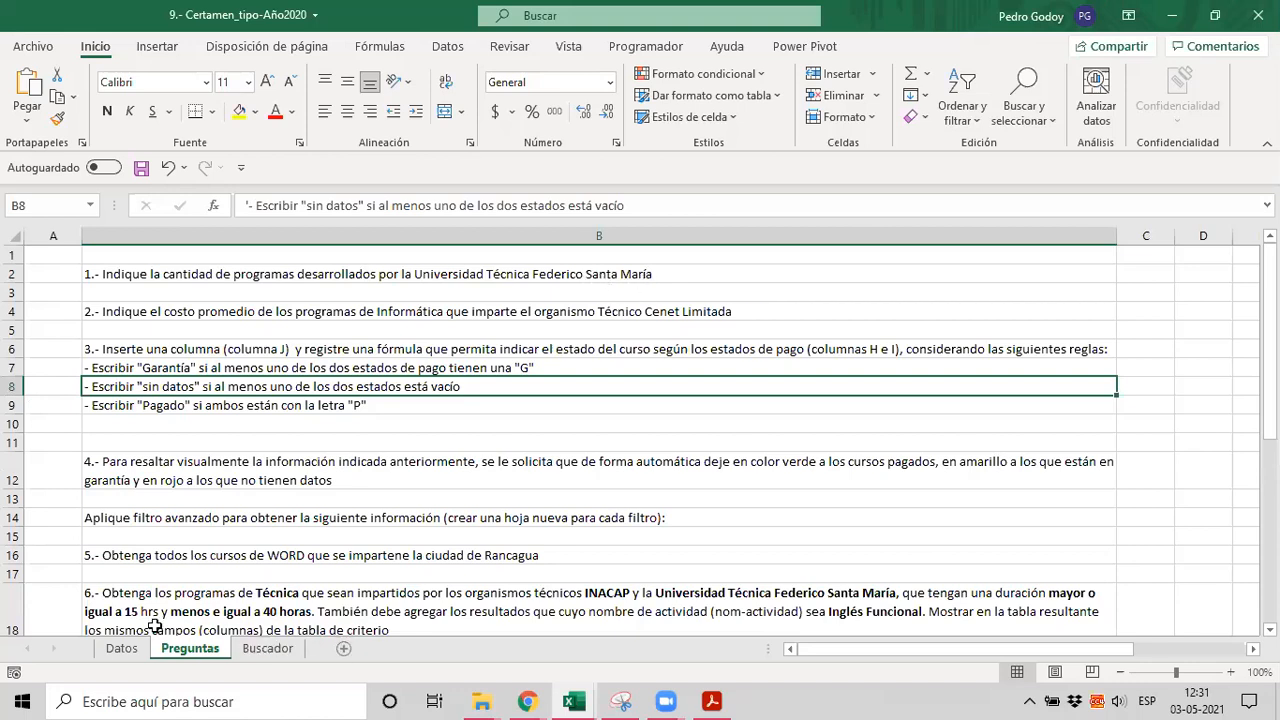
click(1162, 271)
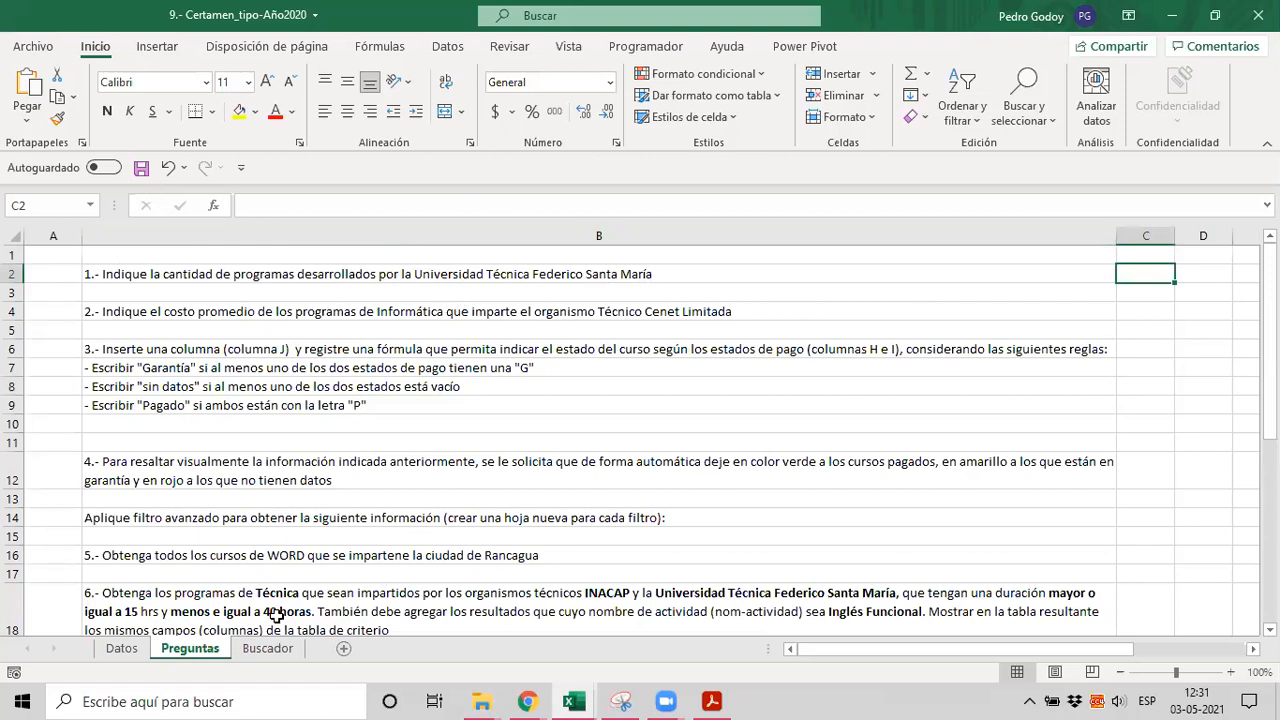
click(120, 648)
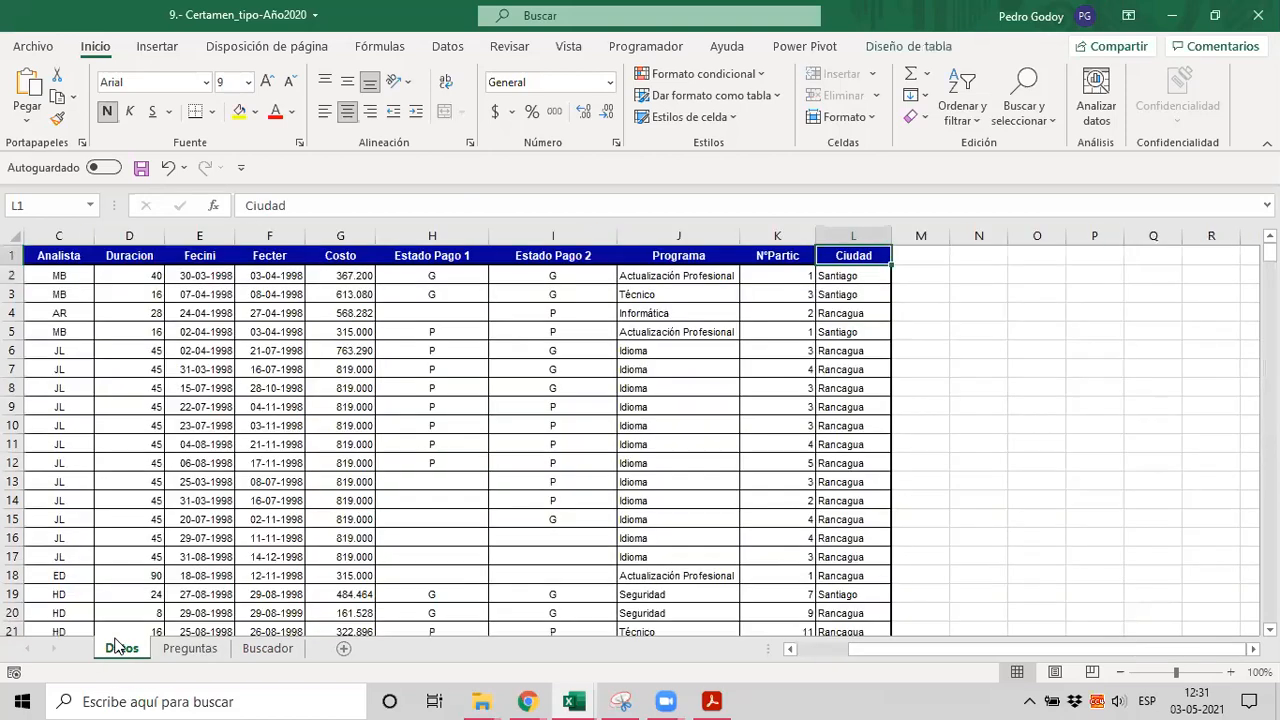
click(280, 316)
key(ctrl+Home)
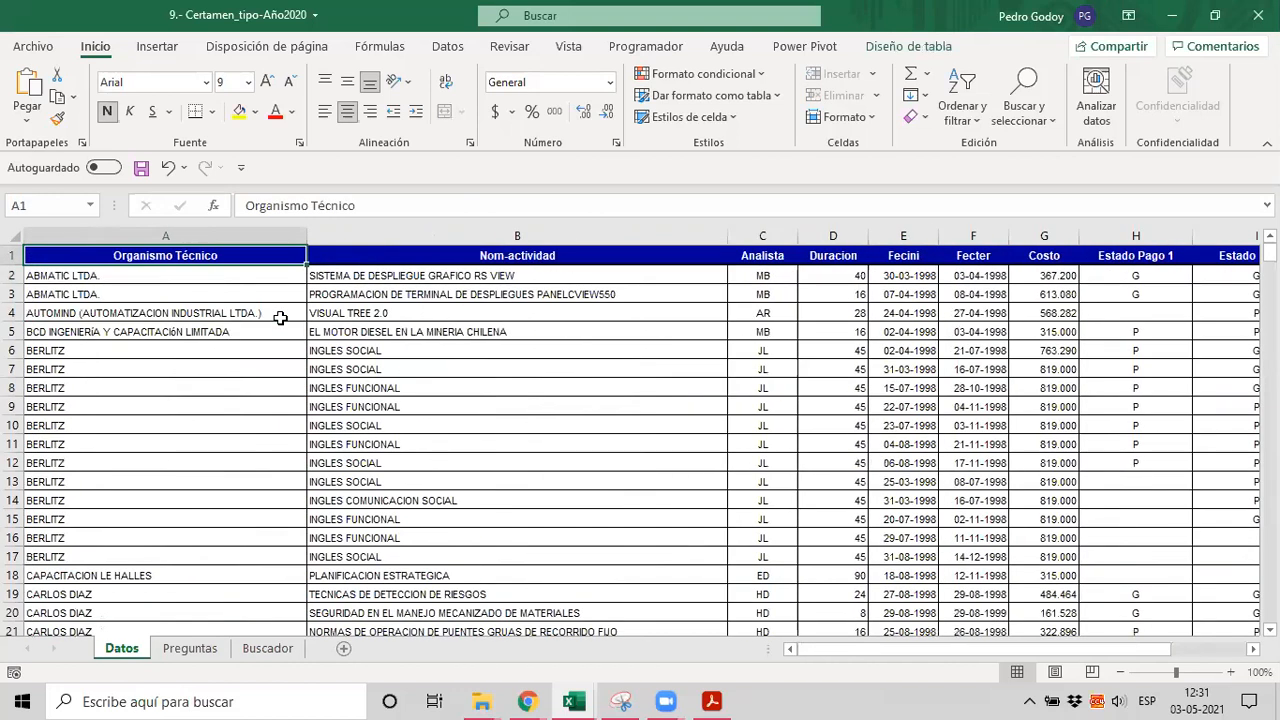
key(Down)
key(Up)
key(Right)
key(Right)
key(Right)
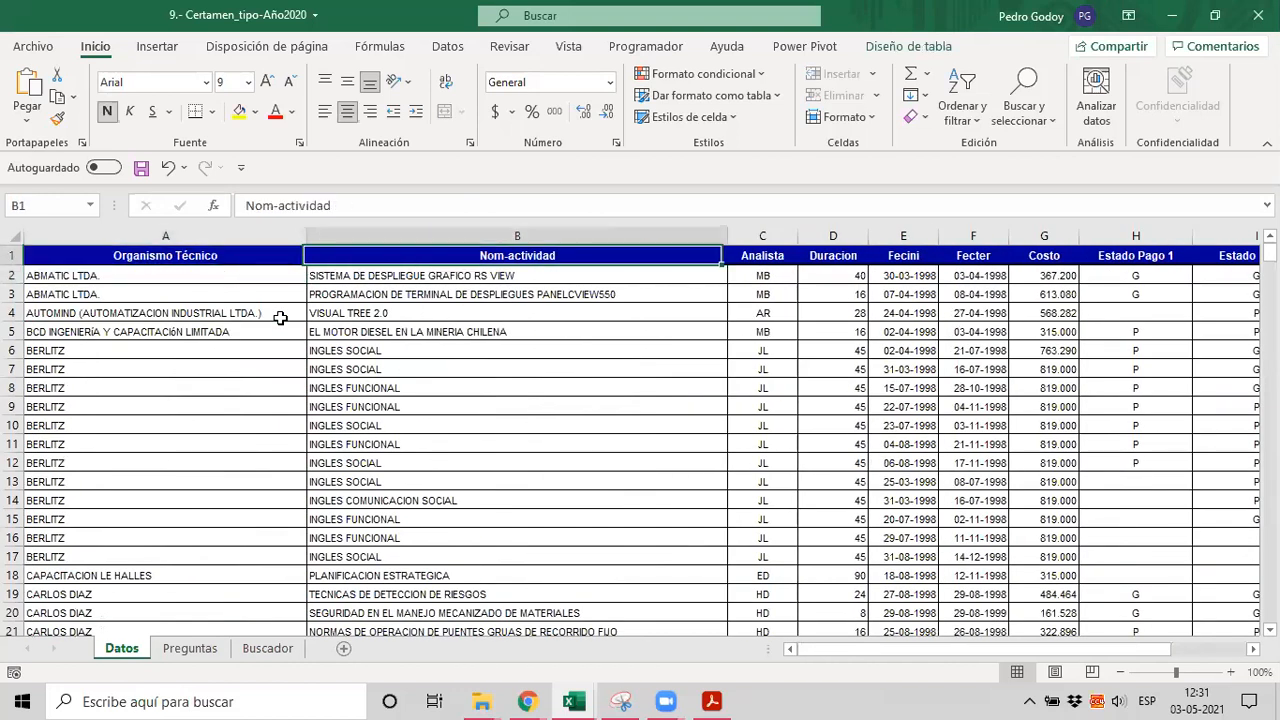
key(Left)
key(Left)
key(Left)
key(Down)
key(Up)
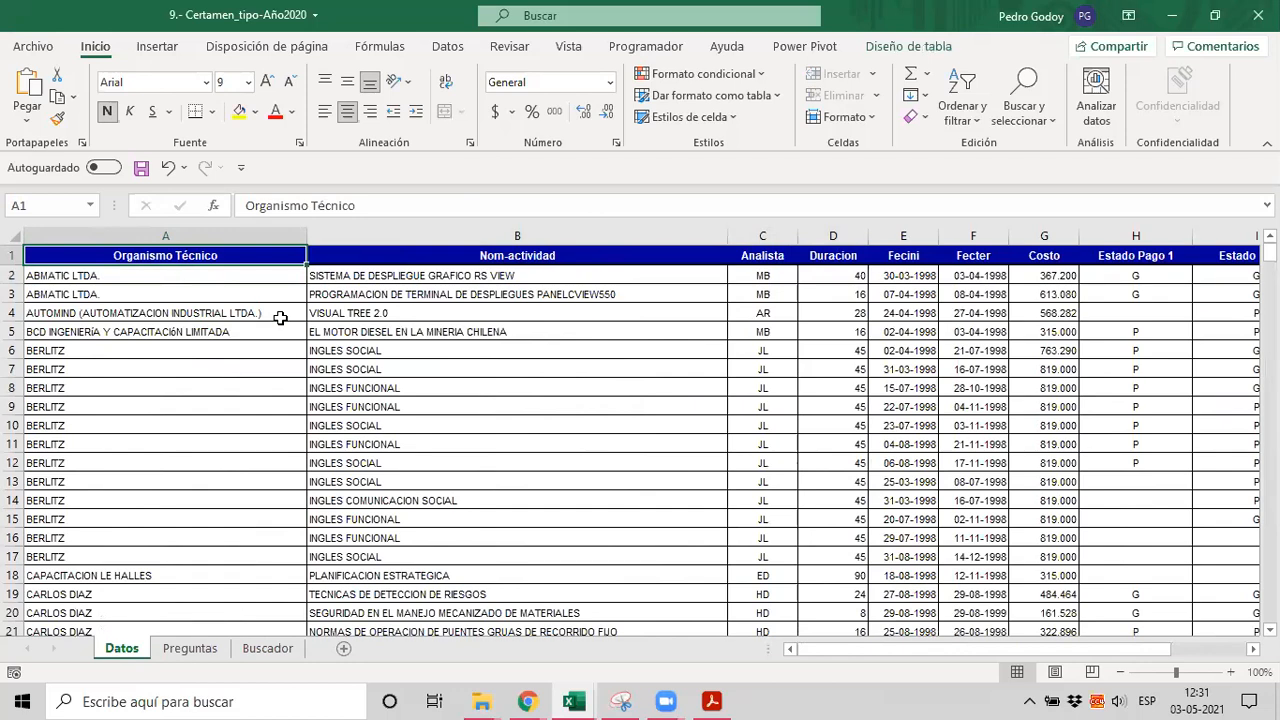
Step: Select all the Organismo Técnico entries from A2 down in Datos and look through them back to the first row
key(Down)
key(ctrl+shift+Down)
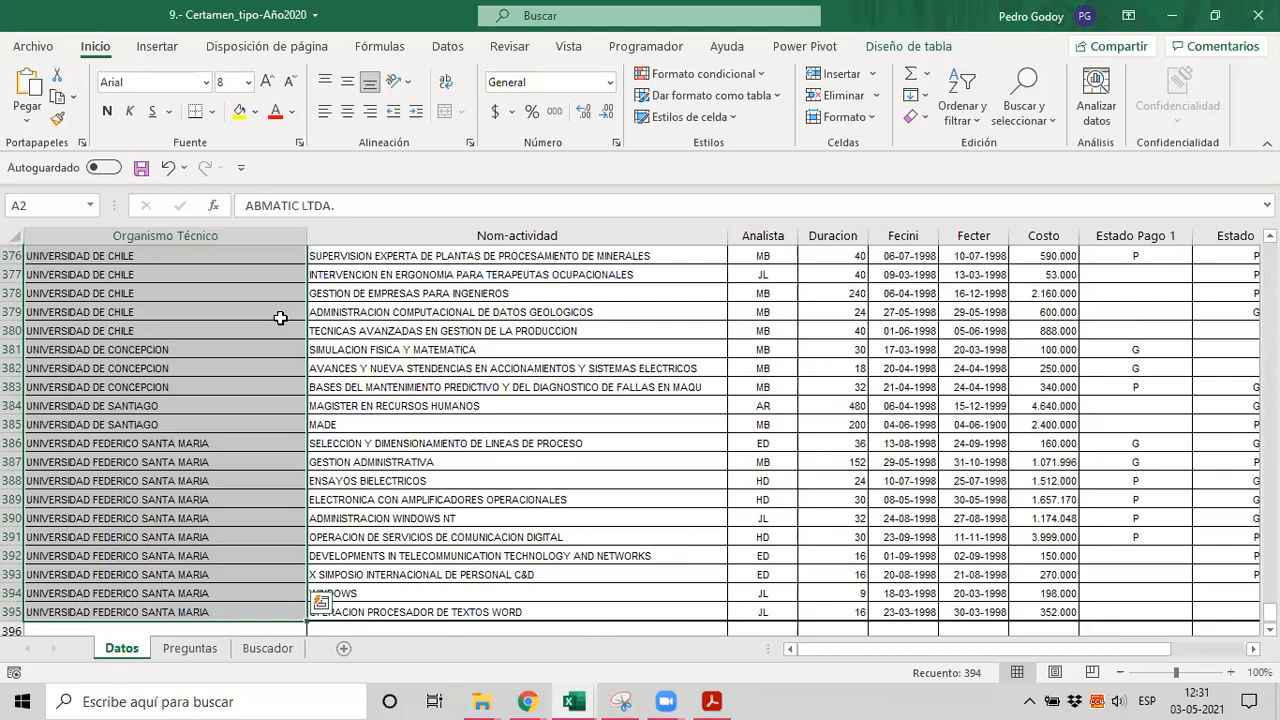
scroll(280, 318, up, 20)
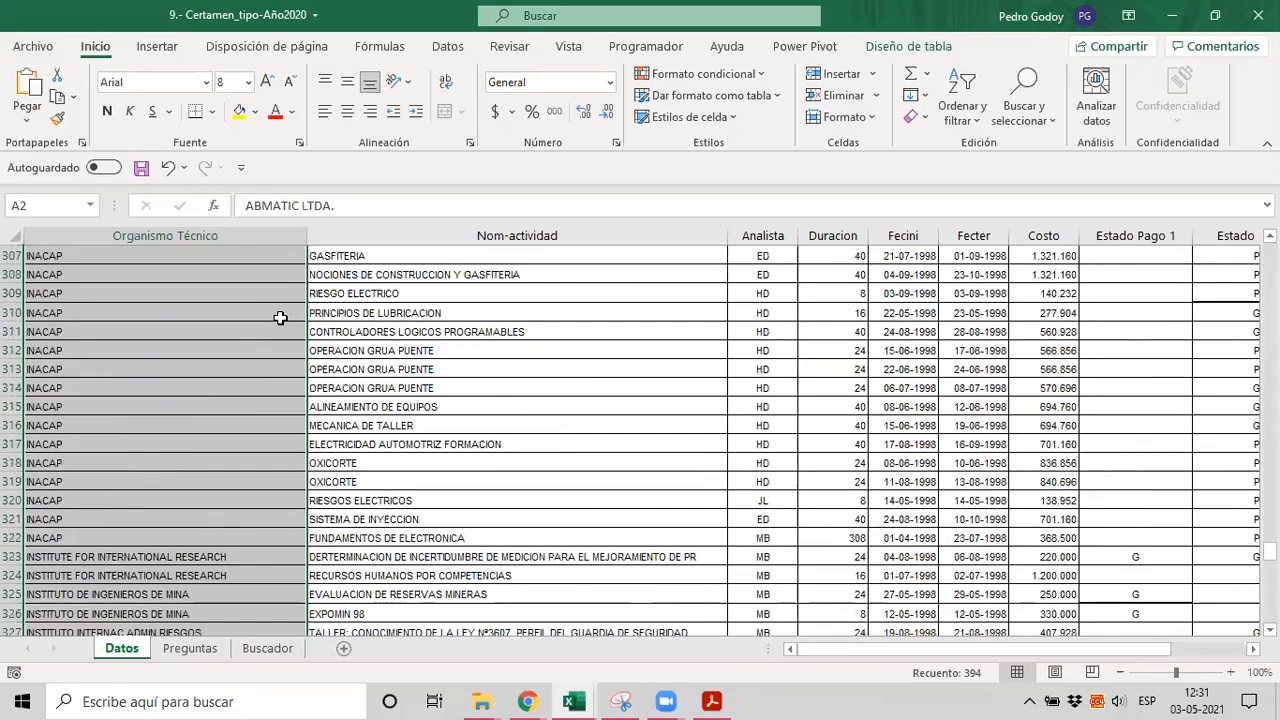
scroll(280, 318, up, 20)
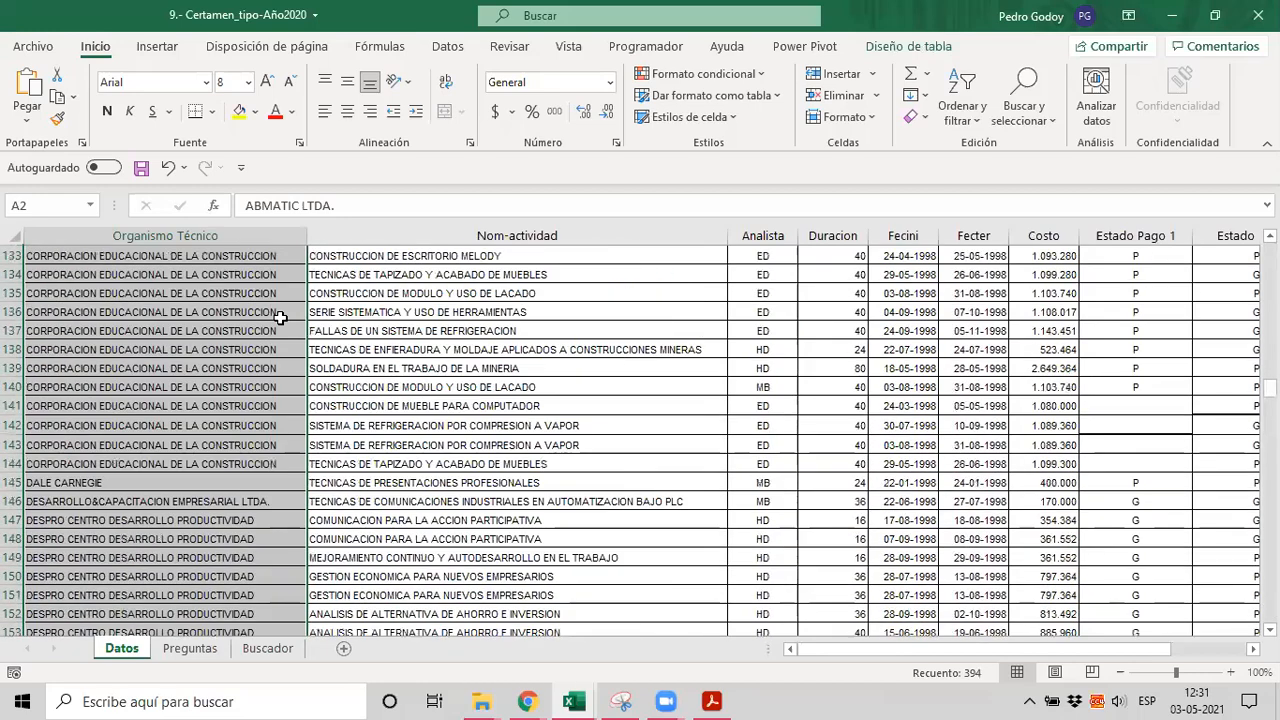
scroll(280, 318, up, 20)
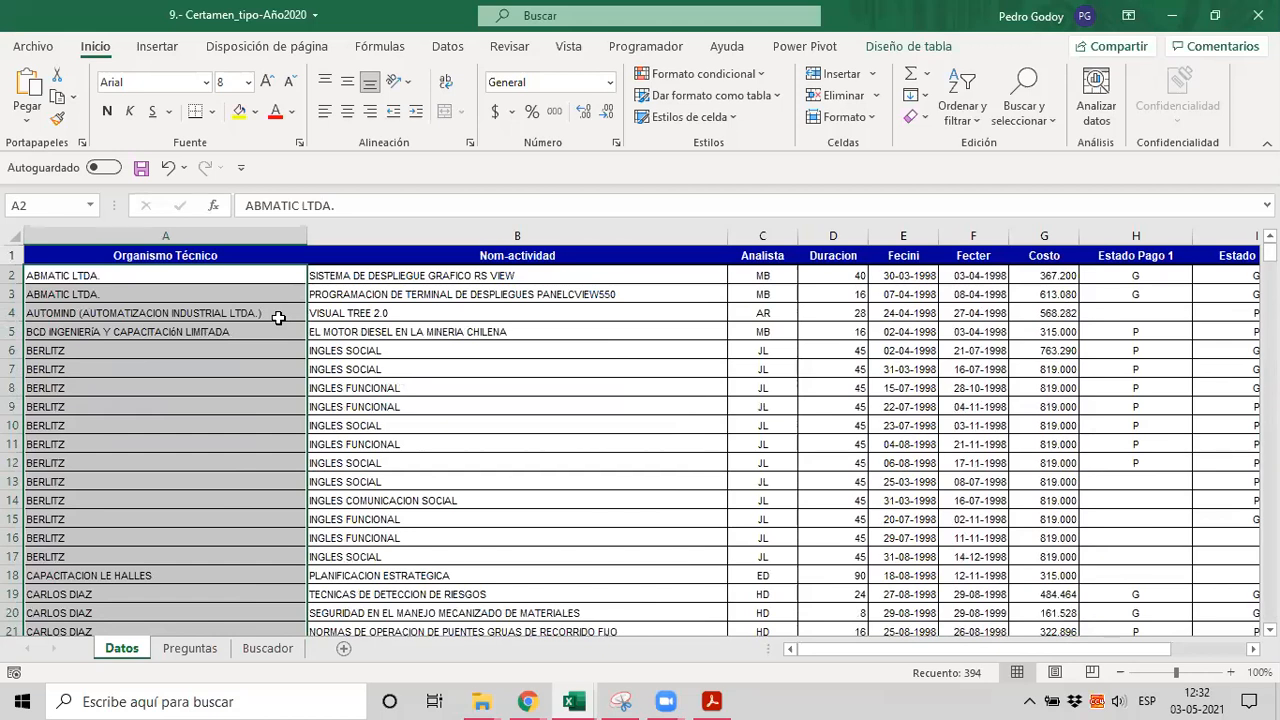
Step: Start a CONTAR.SI formula in cell C2 of Preguntas, beside question 1
click(196, 648)
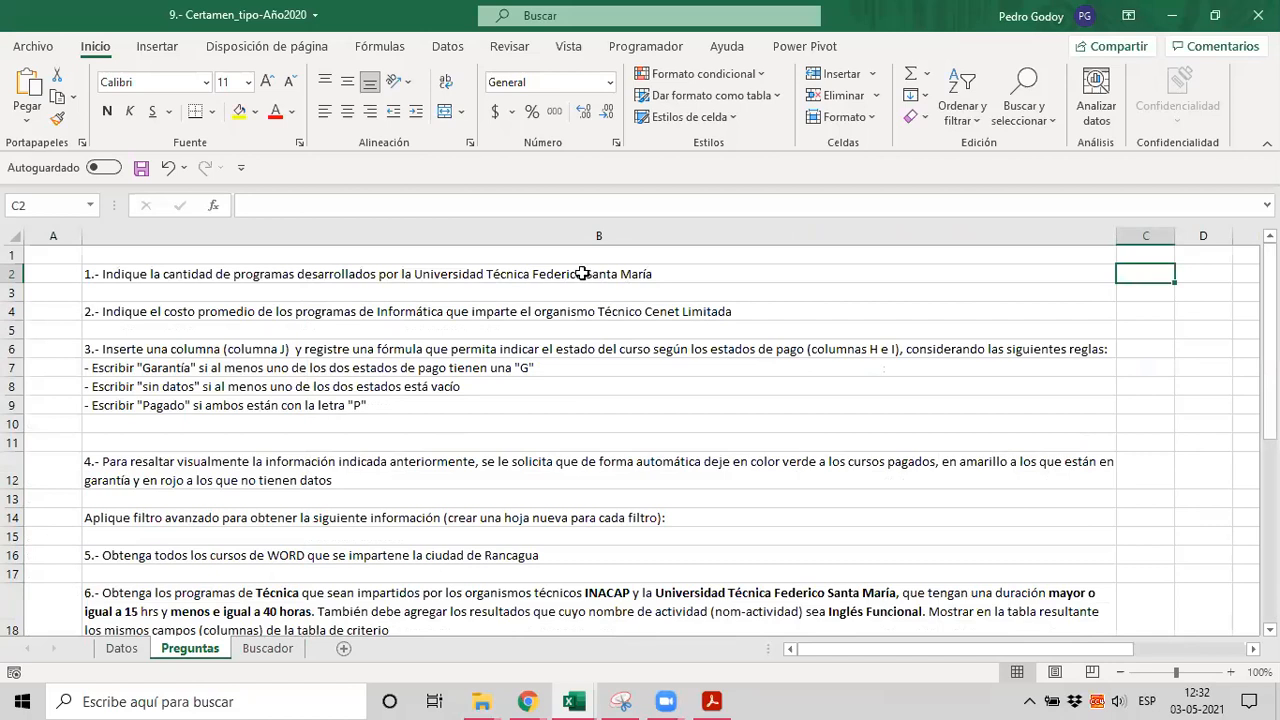
text(=c)
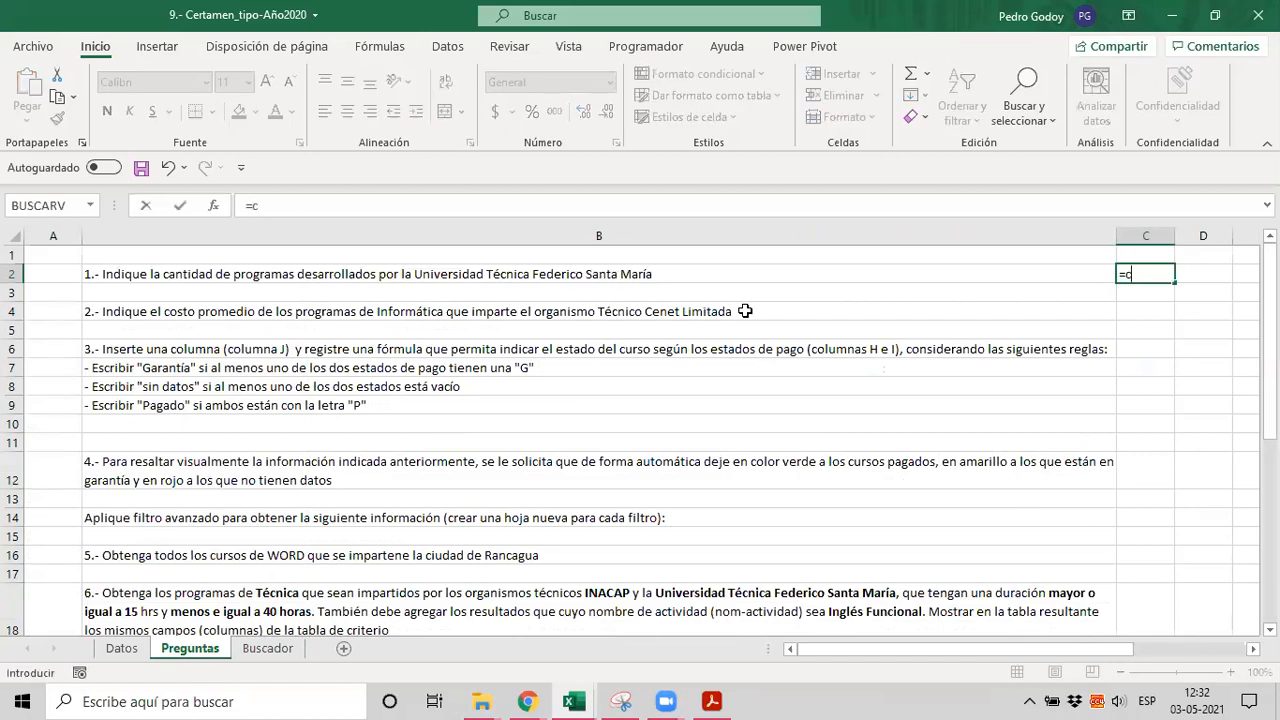
text(on)
key(Down)
key(Down)
key(Down)
key(Down)
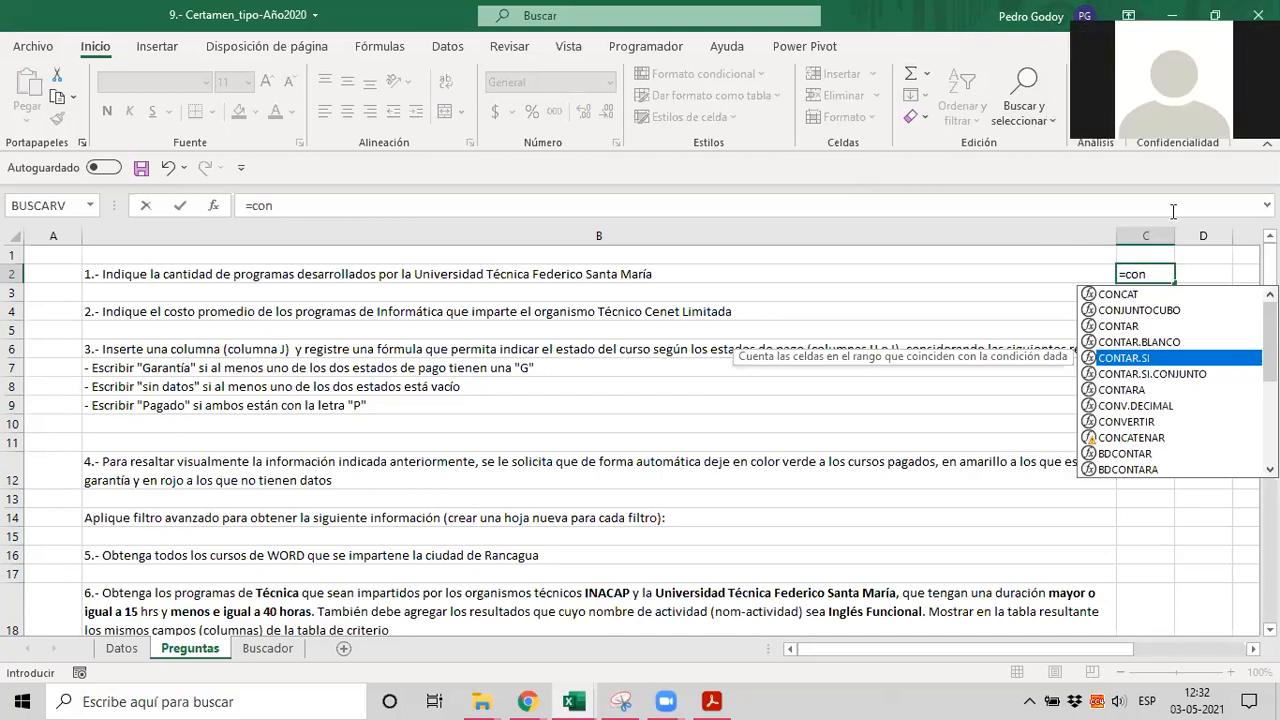
double_click(1141, 362)
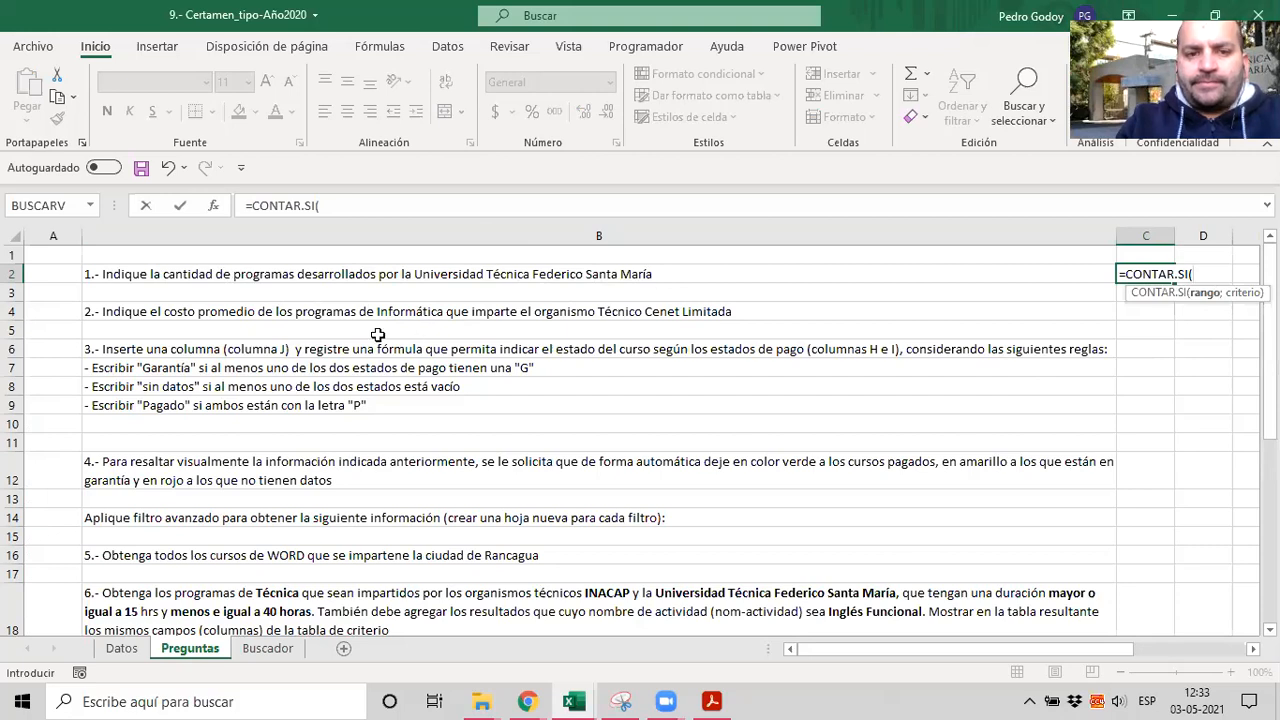
Step: Look over the Datos columns and rows for the formula's range, rechecking the Preguntas sheet in between
click(121, 649)
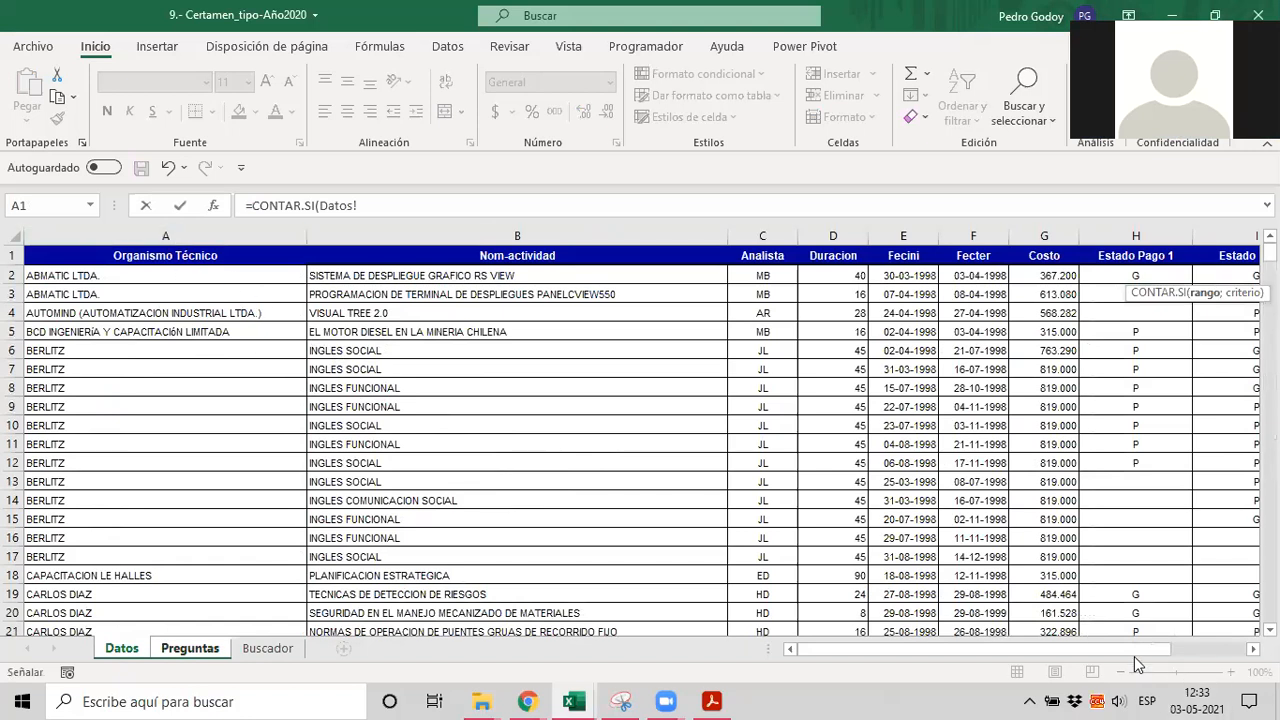
drag(1135, 660, 1172, 660)
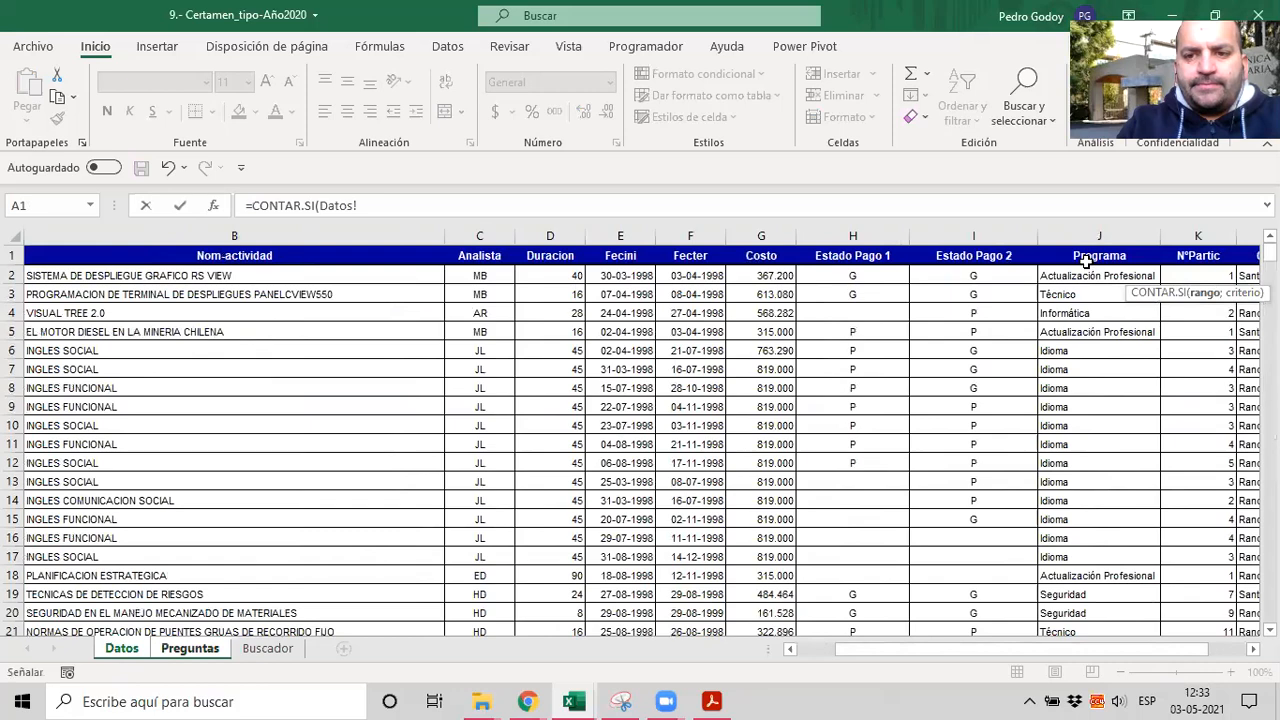
click(166, 649)
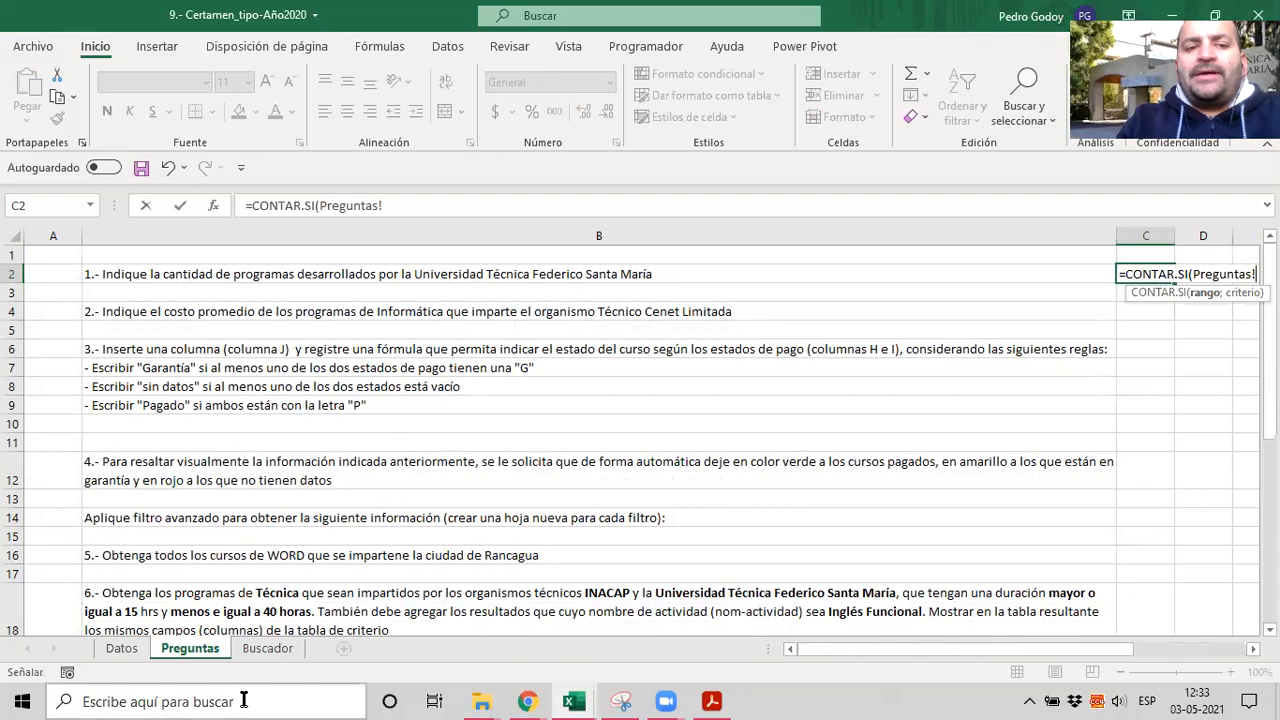
click(121, 648)
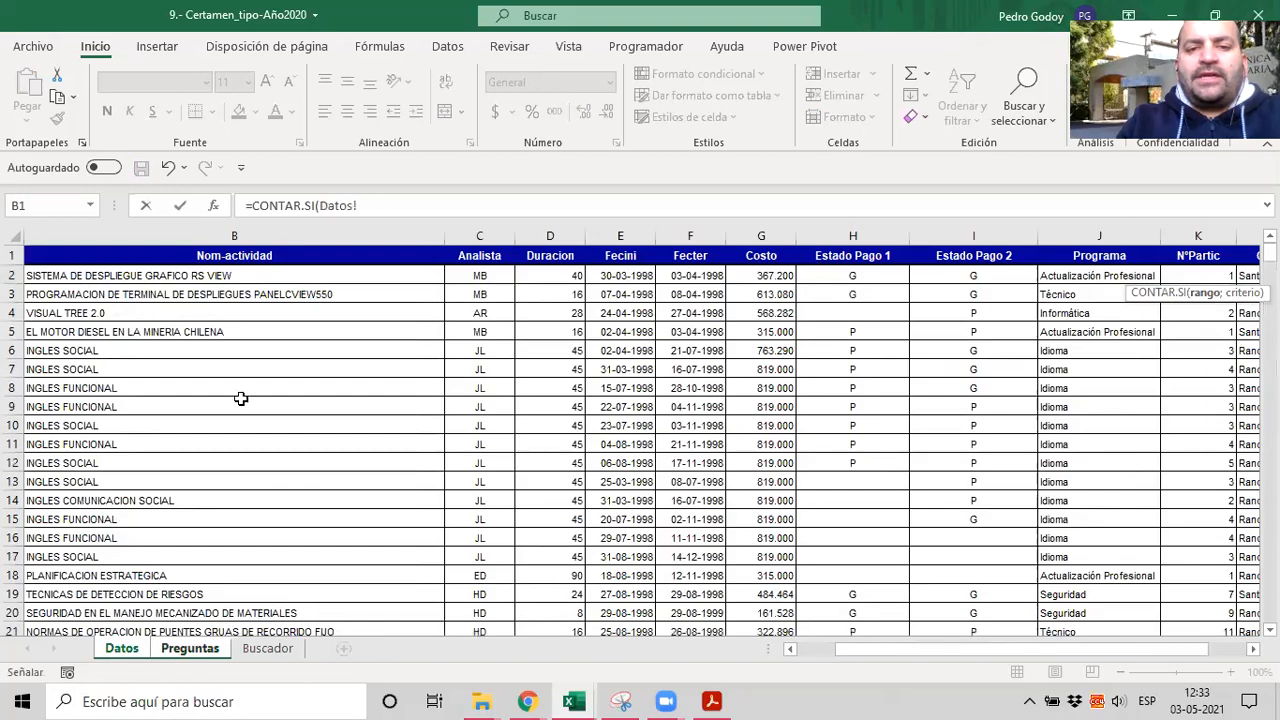
scroll(241, 398, down, 10)
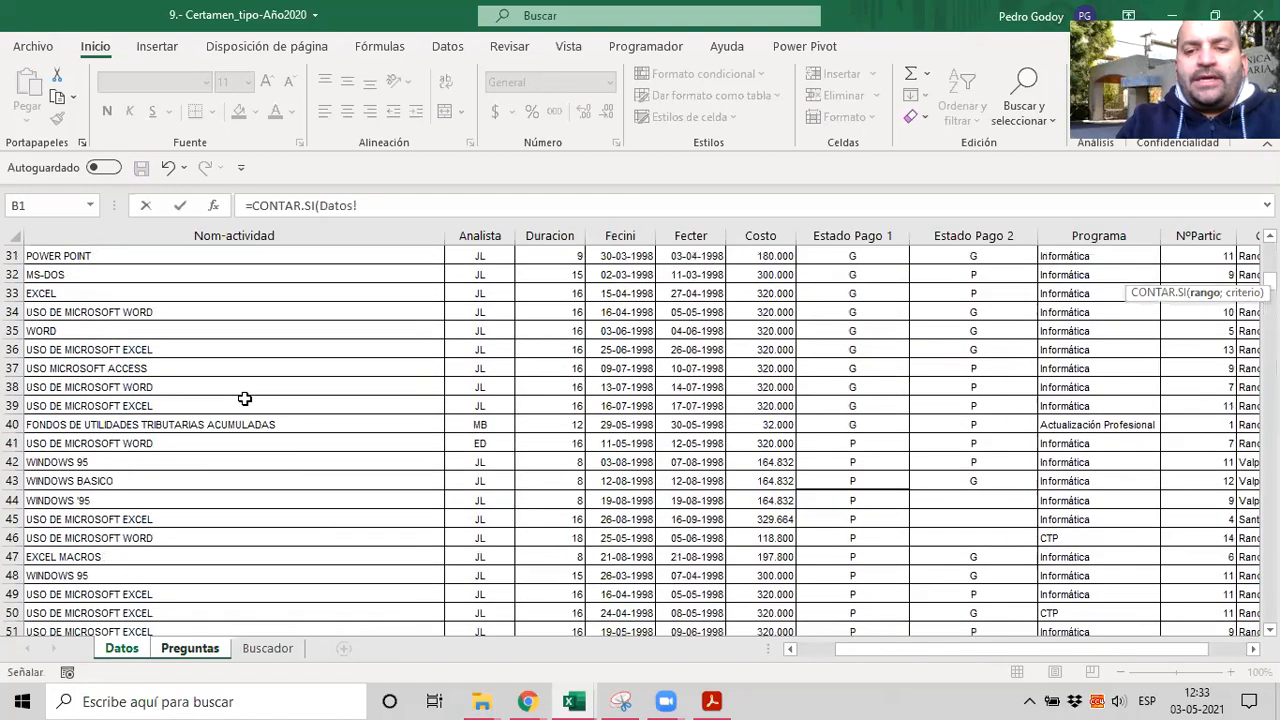
scroll(244, 398, down, 3)
scroll(244, 398, up, 13)
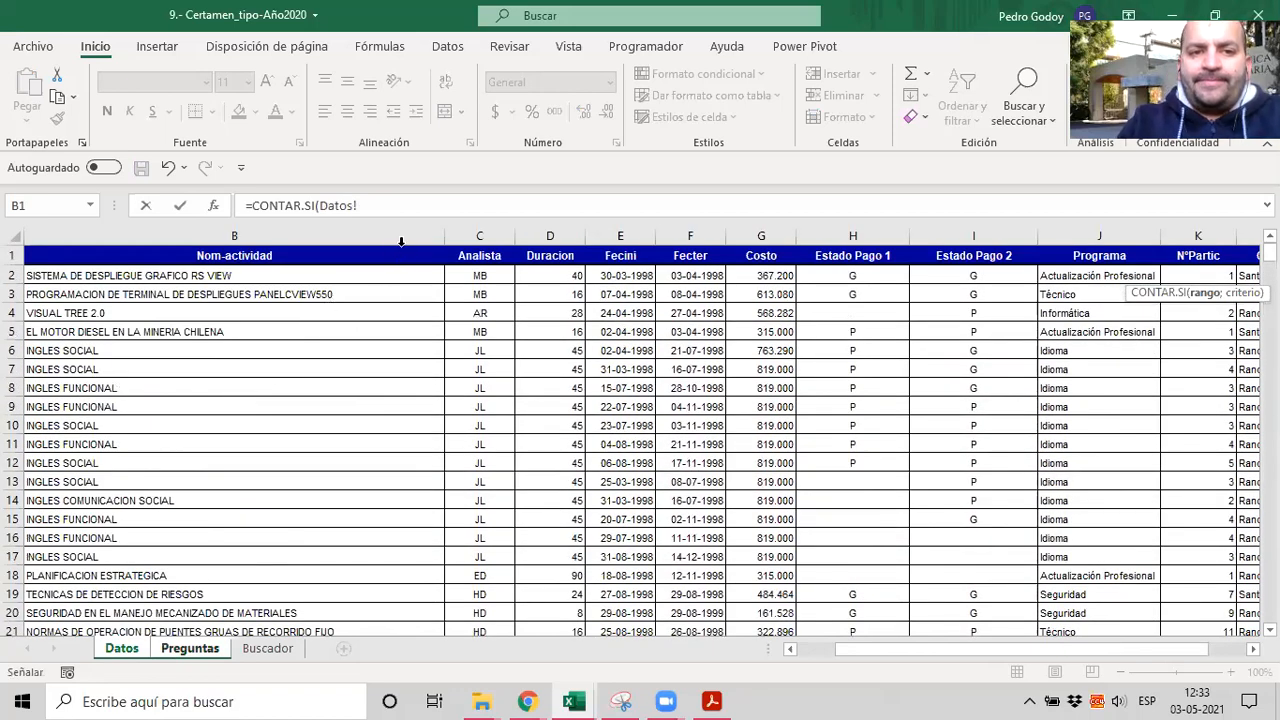
Step: Remove the Datos! reference from the open formula, keeping only =CONTAR.SI(
click(401, 200)
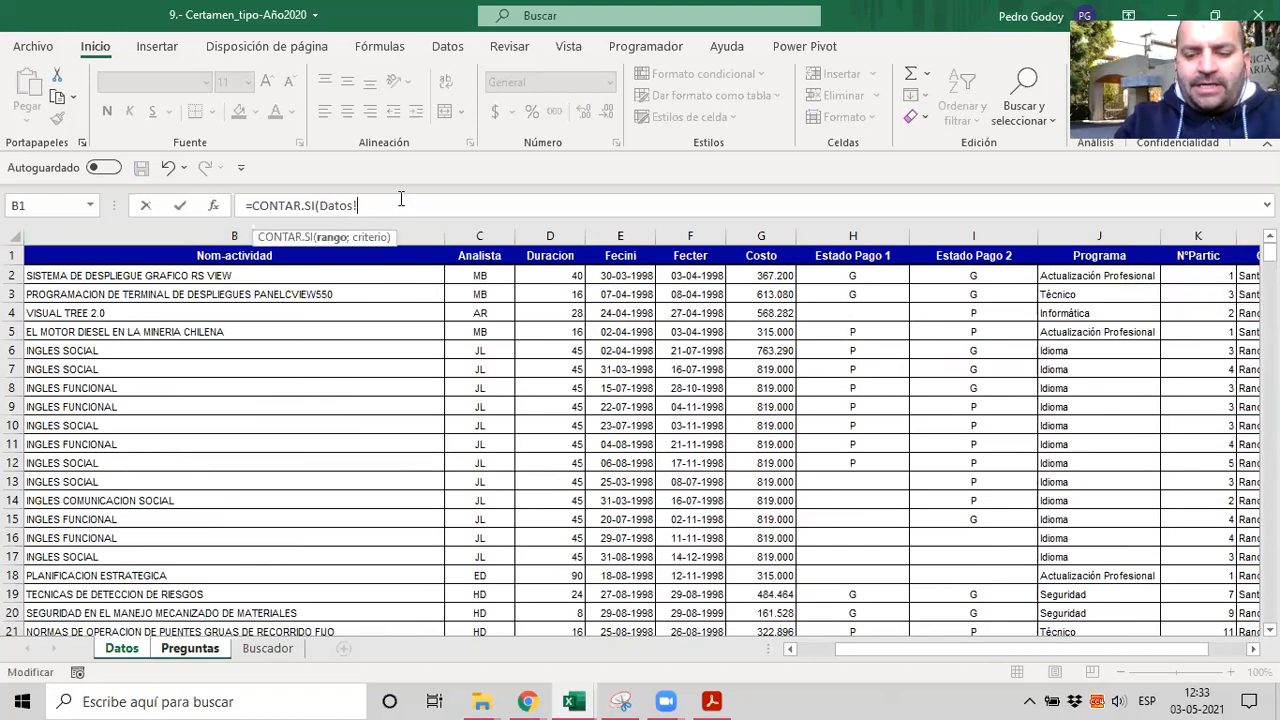
key(shift+Home)
key(shift+Right)
key(shift+Right)
key(shift+Right)
key(shift+Right)
key(shift+Right)
key(shift+Right)
key(shift+Right)
key(shift+Right)
key(shift+Right)
key(shift+Right)
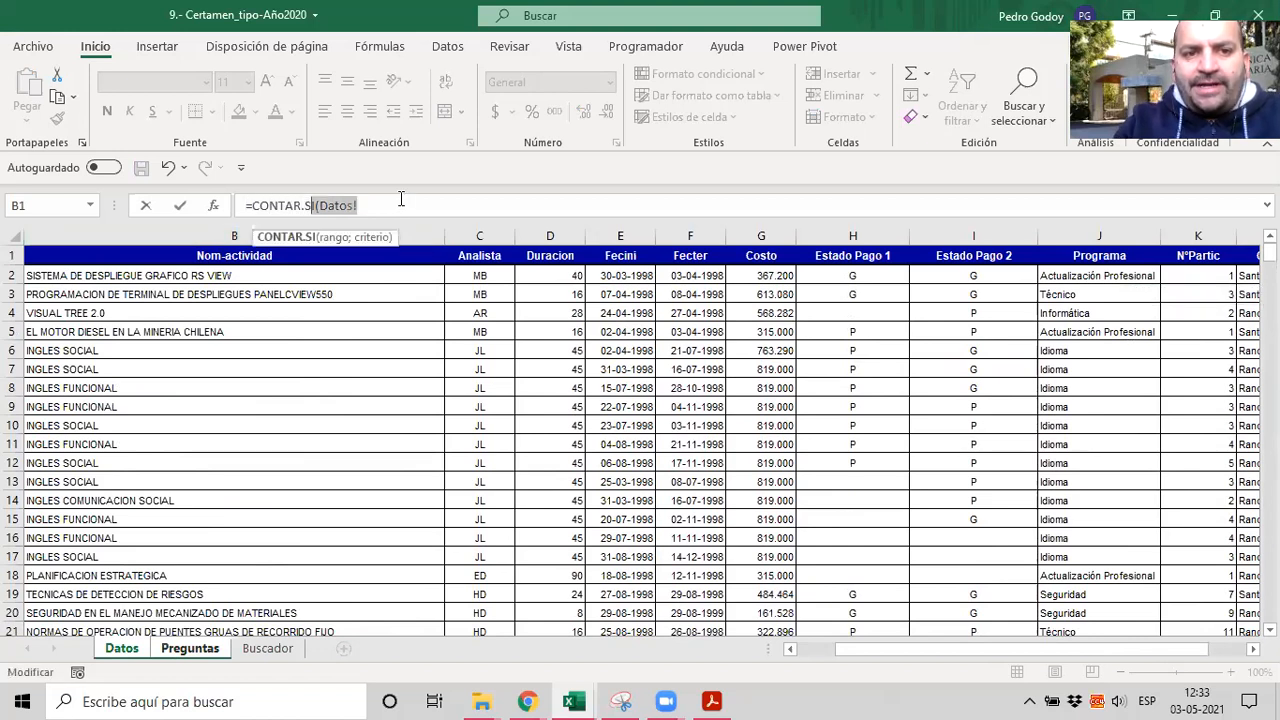
text(()
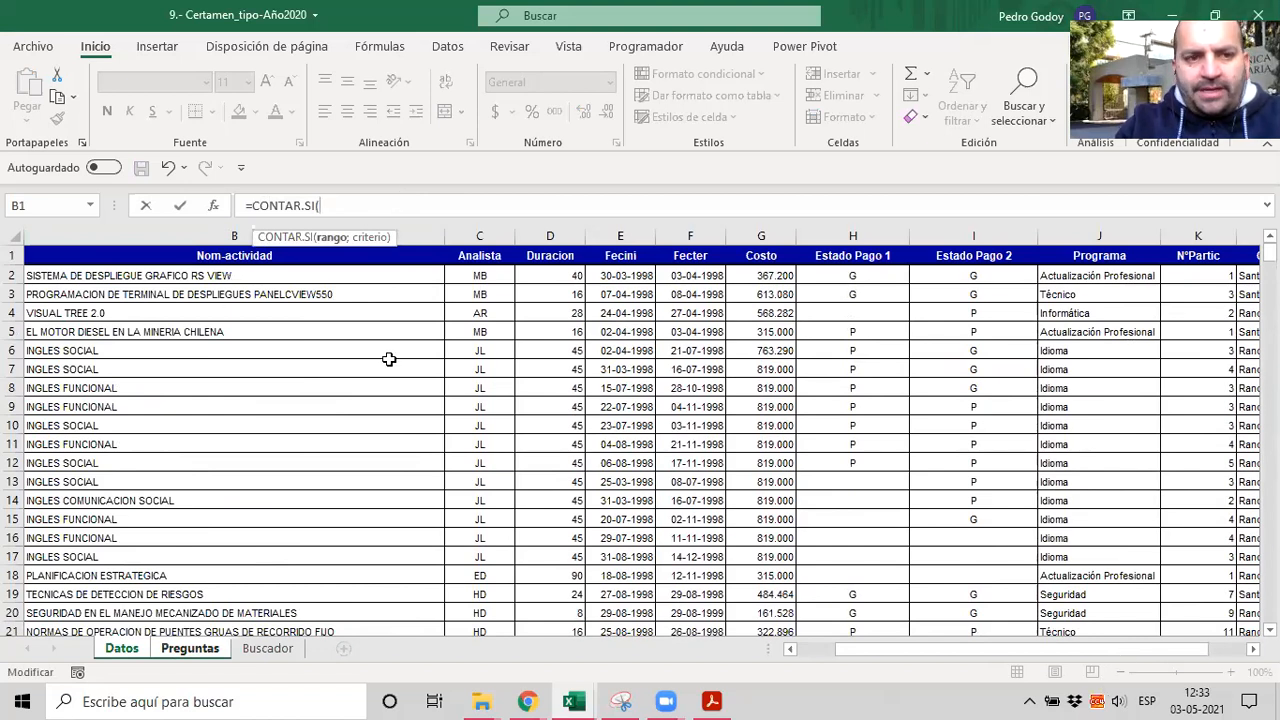
Step: Set the CONTAR.SI range to the whole Organismo Técnico column of the Datos table, from A2 down
scroll(389, 359, left, 2)
click(167, 280)
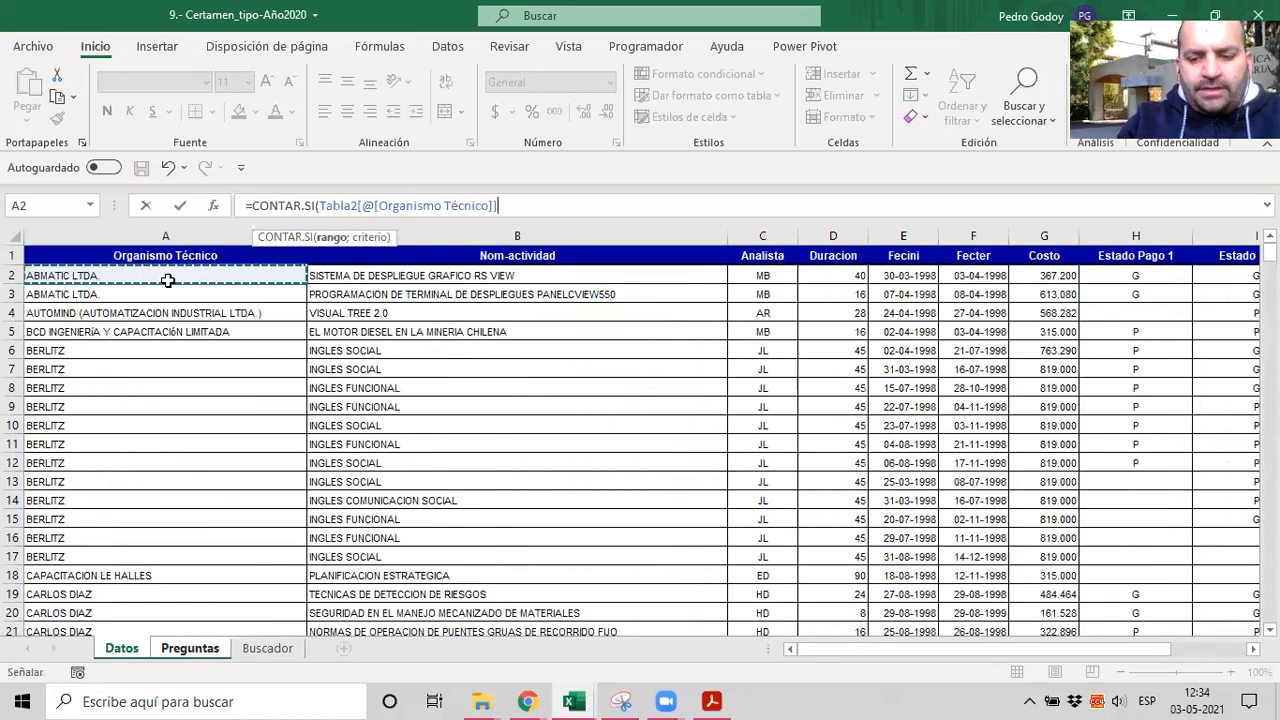
key(ctrl+shift+Down)
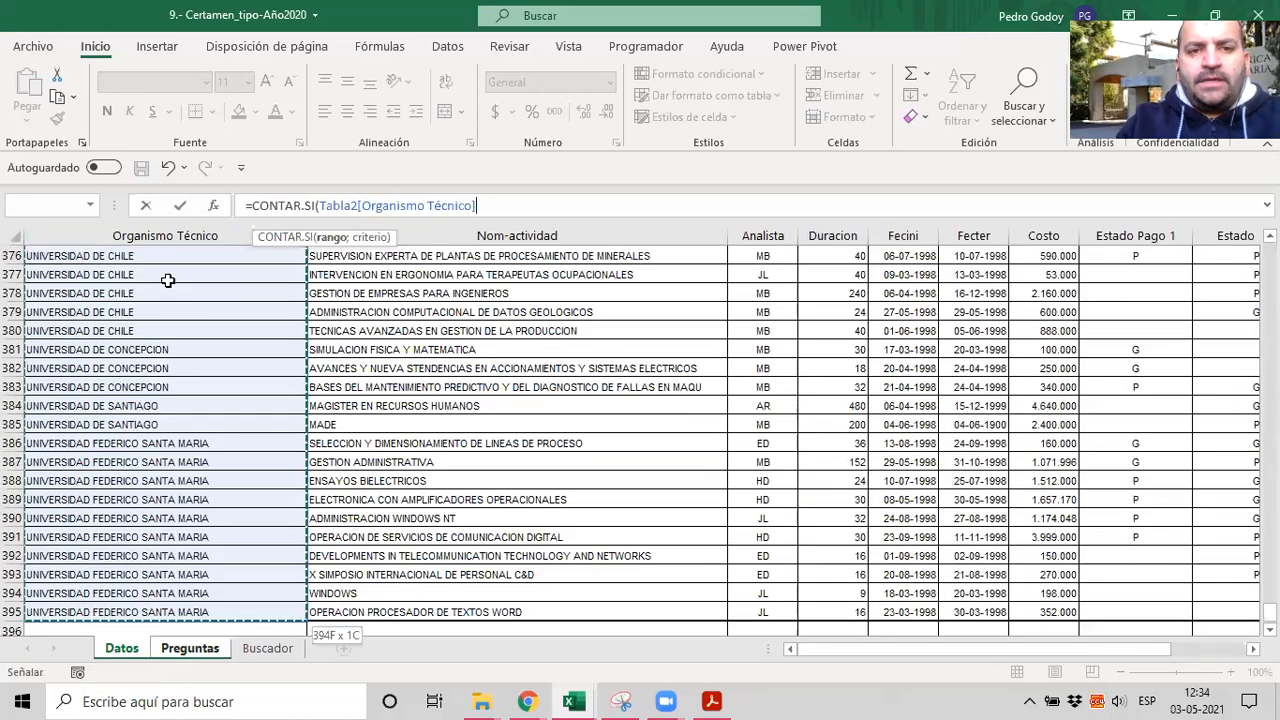
text(;)
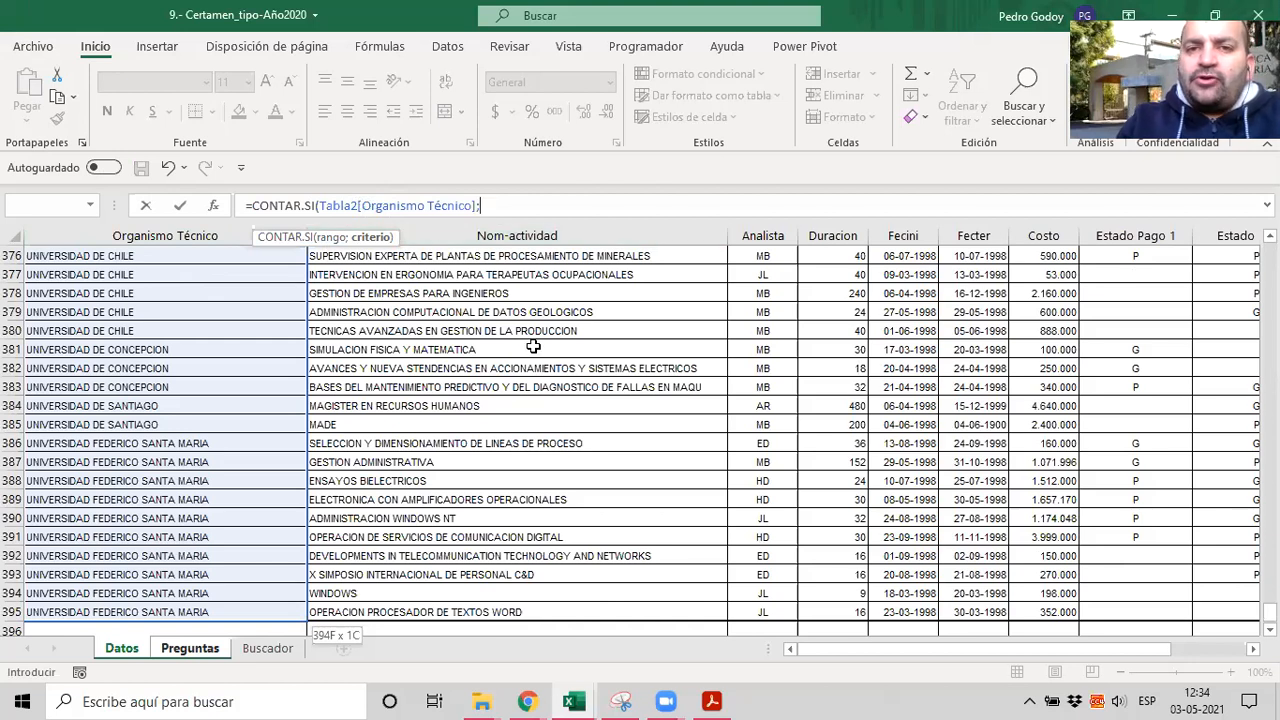
Step: Enter an empty text "" as the criterion and complete the CONTAR.SI formula
click(178, 54)
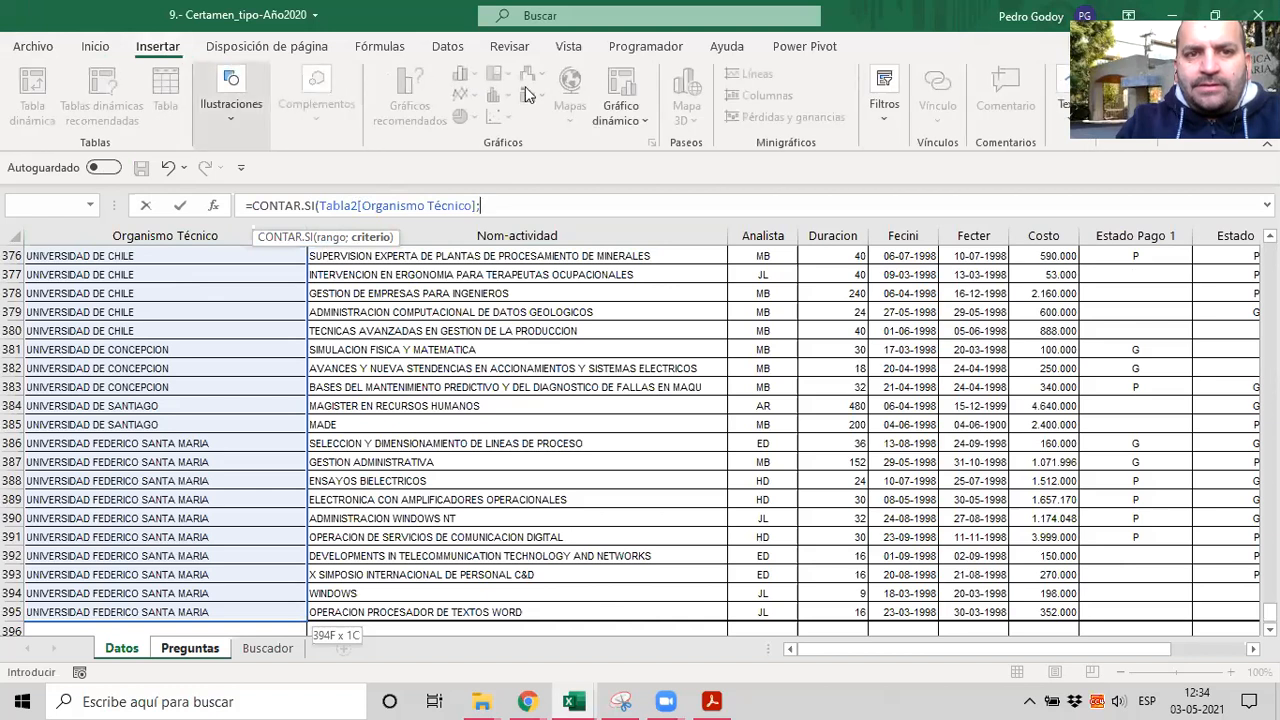
click(96, 47)
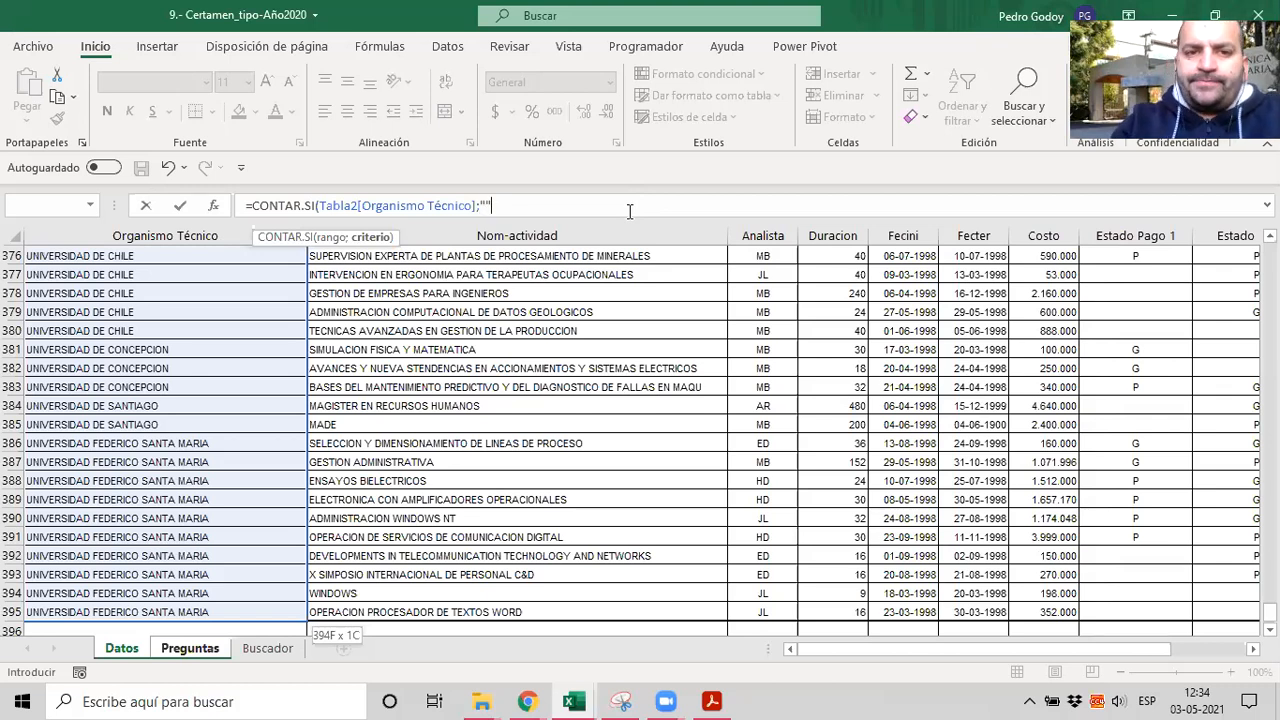
text())
key(F2)
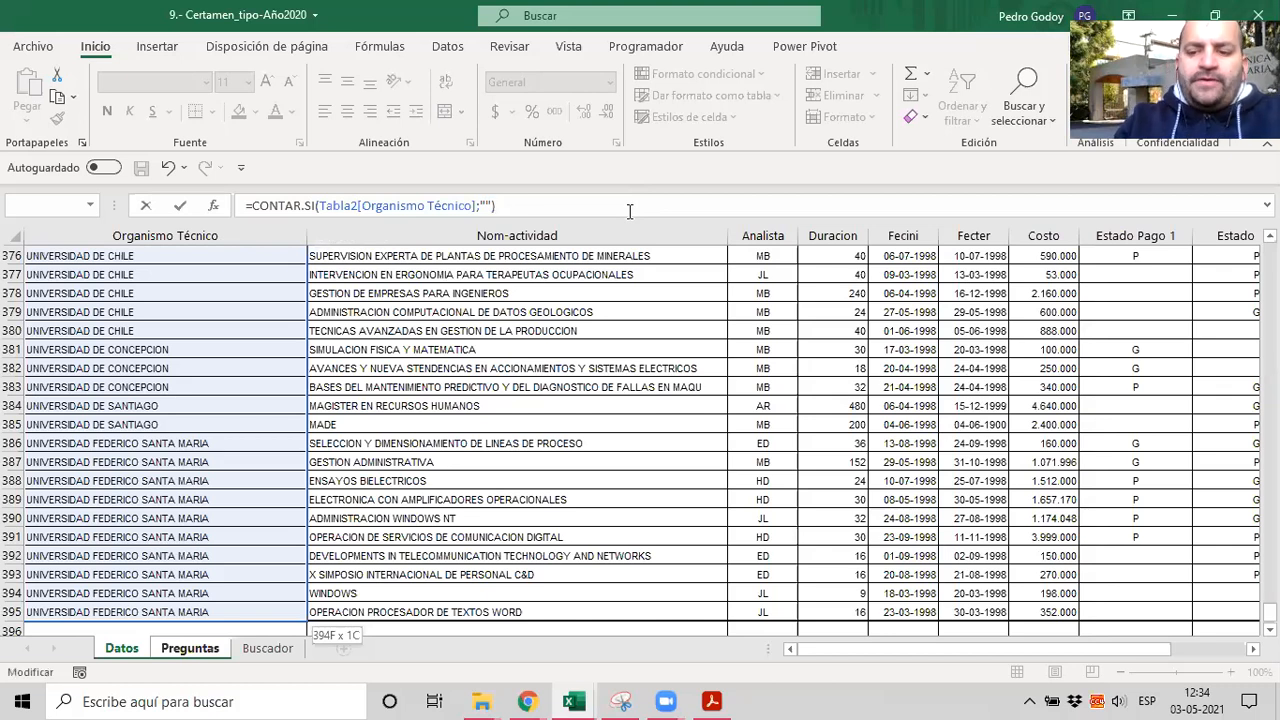
key(Return)
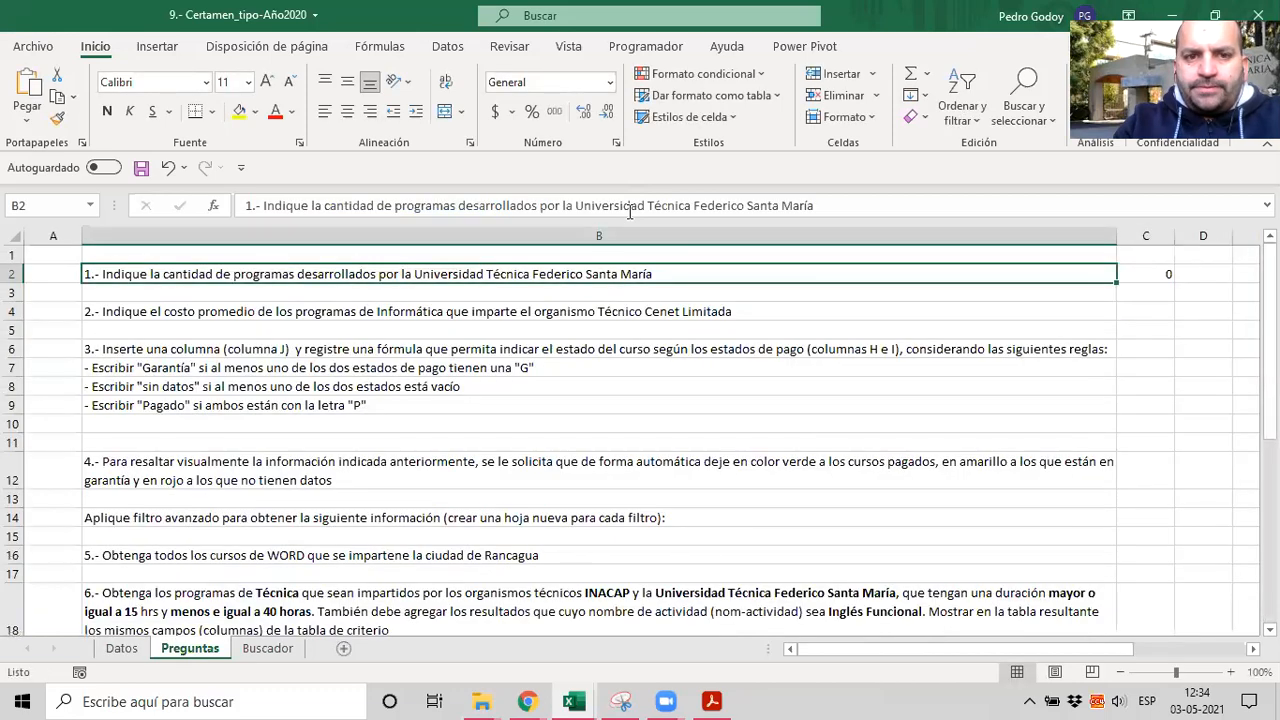
Step: Replace the "" criterion in C2's formula with a reference to cell A386 of Datos, UNIVERSIDAD FEDERICO SANTA MARIA
key(Right)
key(F2)
key(Left)
key(shift+Left)
key(shift+Left)
key(BackSpace)
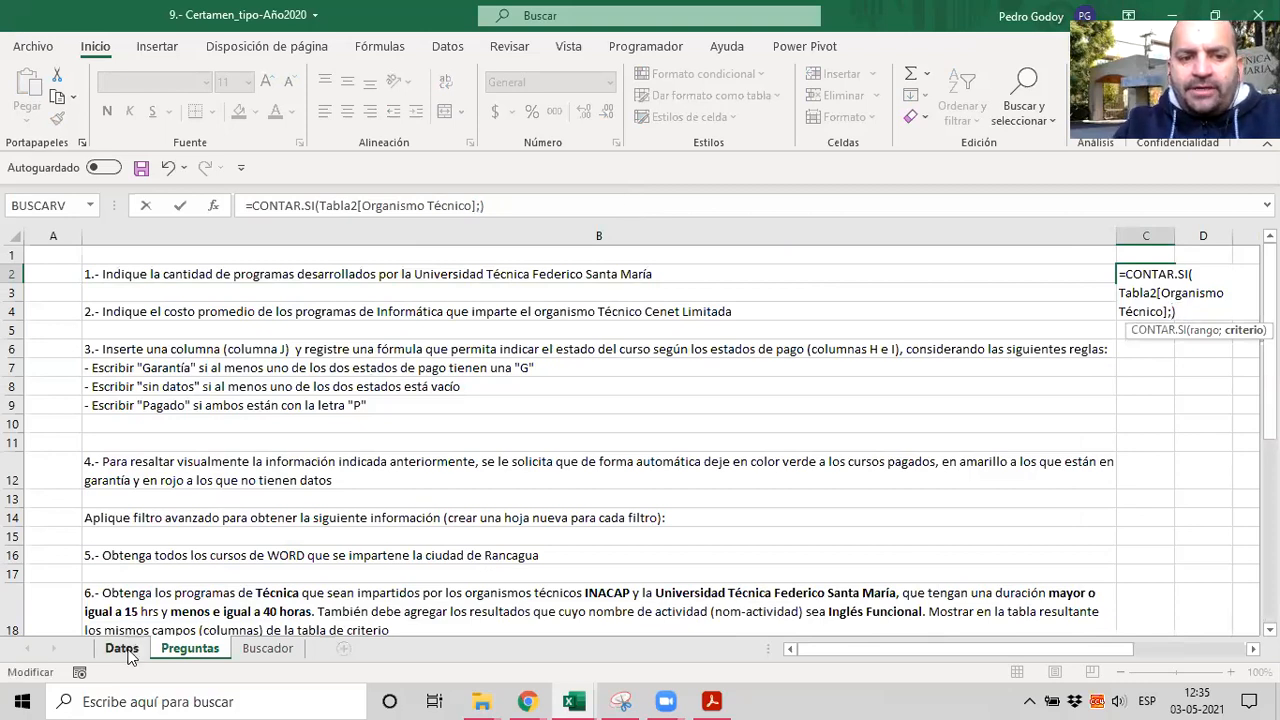
click(122, 649)
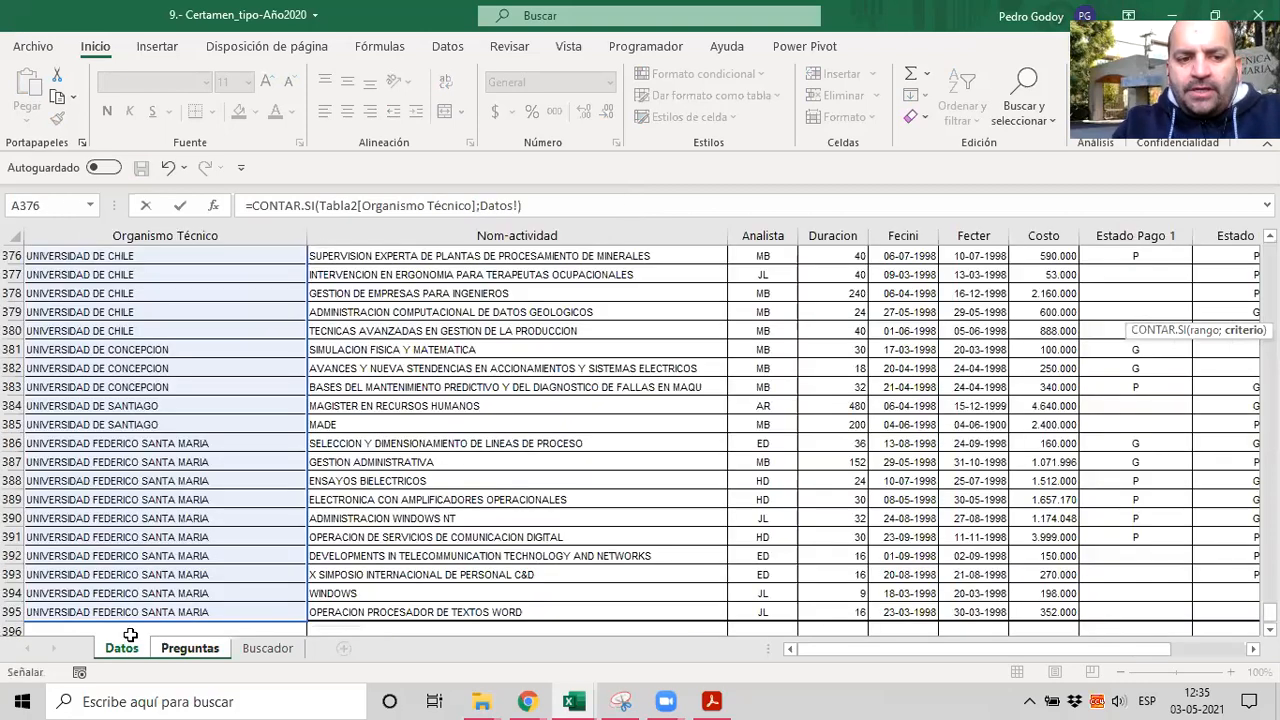
click(228, 445)
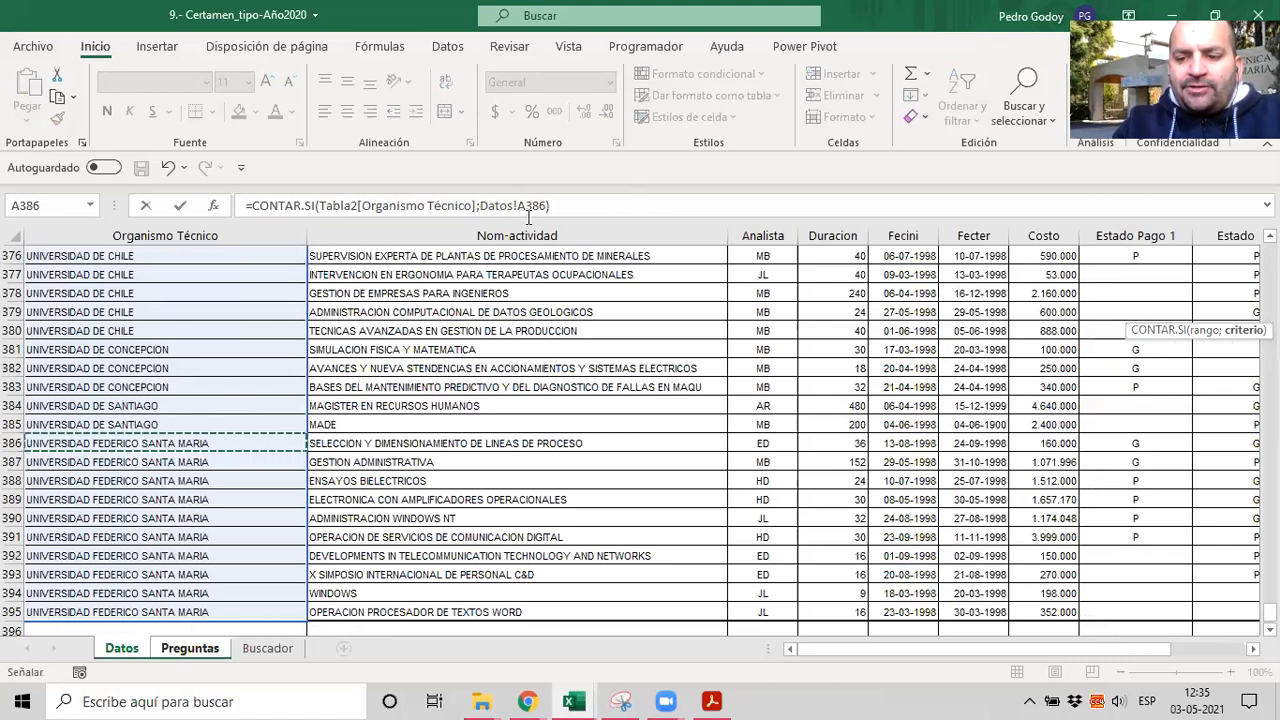
key(Return)
key(Up)
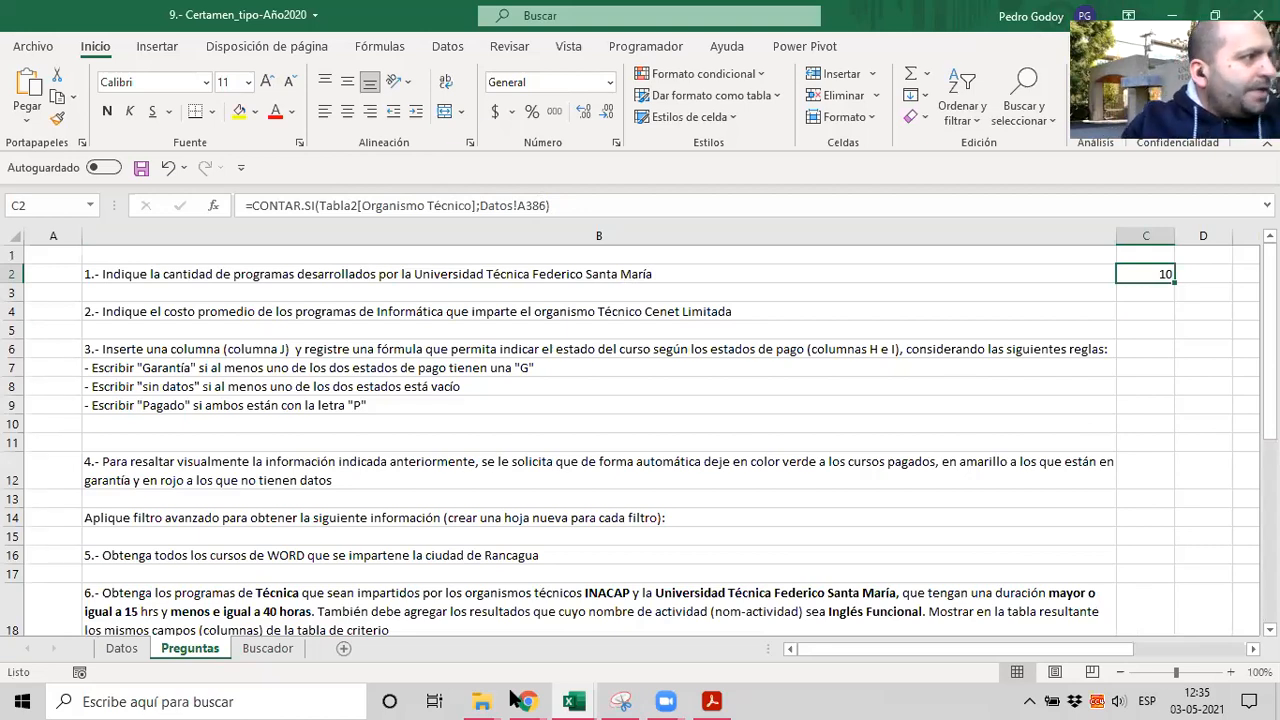
Step: Switch to the INF130 course window in Chrome and go from the class exercises folder to Unidad 1
click(582, 699)
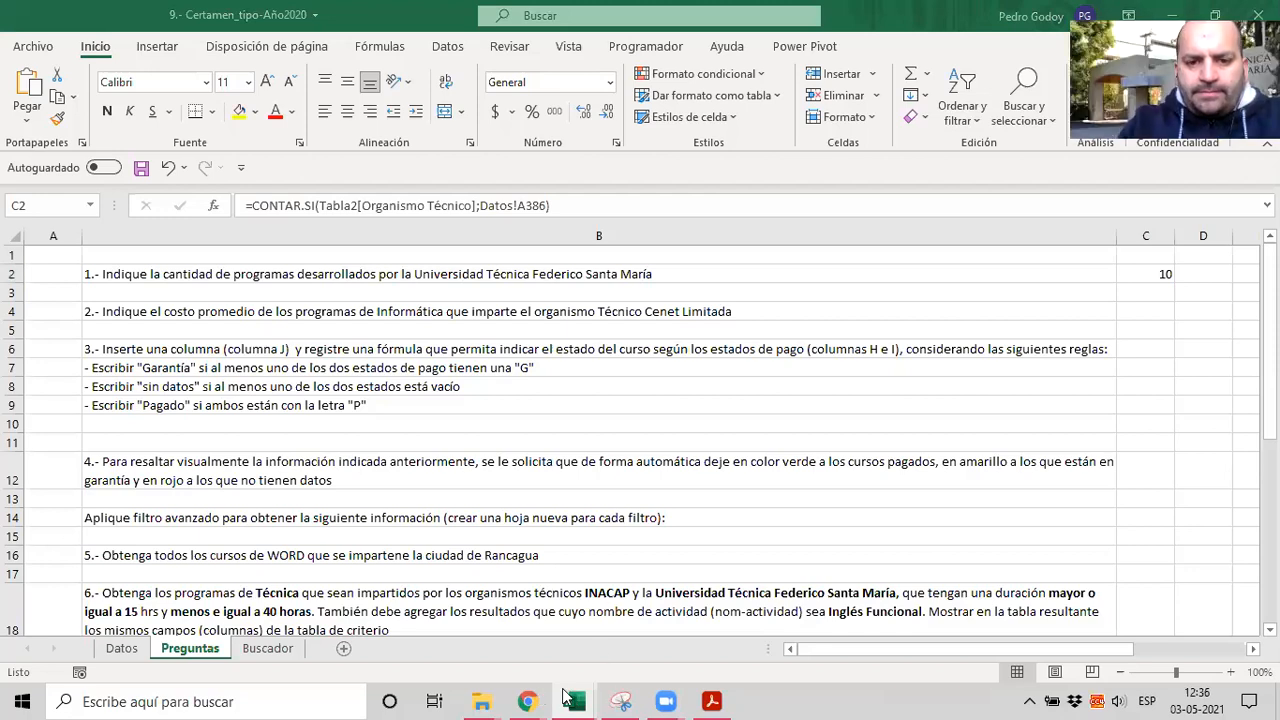
click(580, 618)
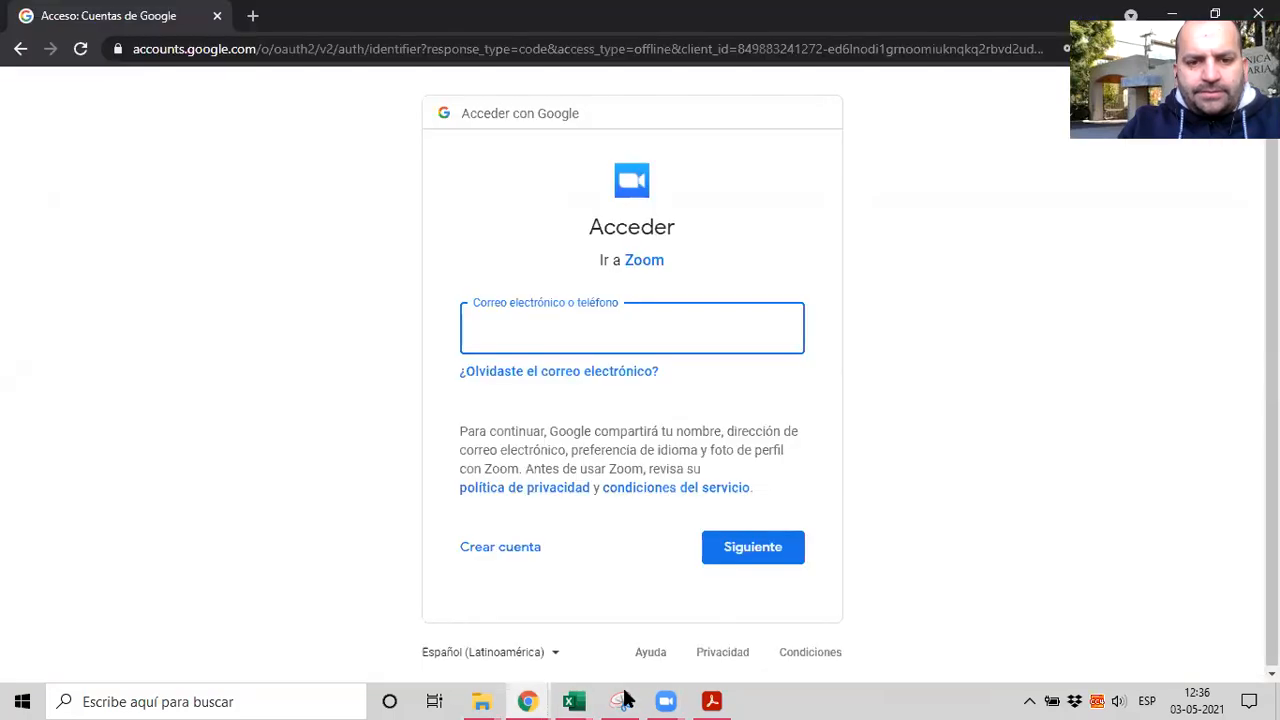
click(531, 699)
mouse_move(528, 700)
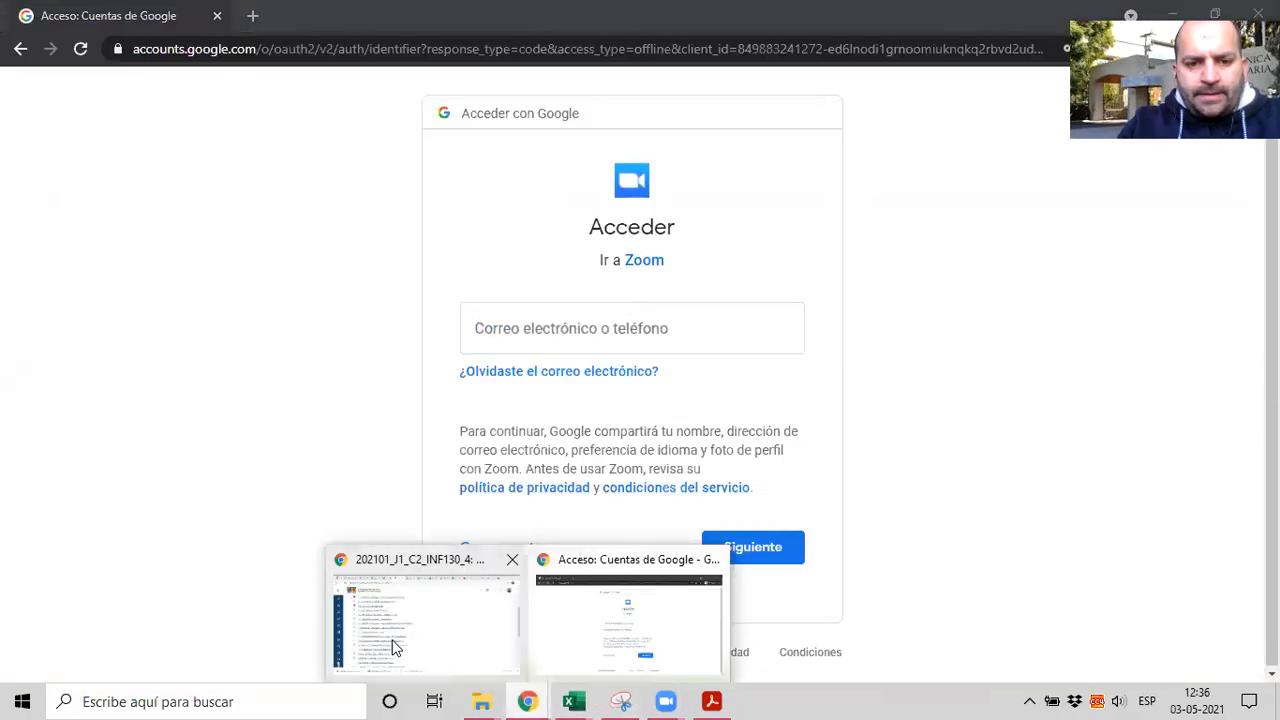
click(391, 643)
scroll(257, 366, up, 5)
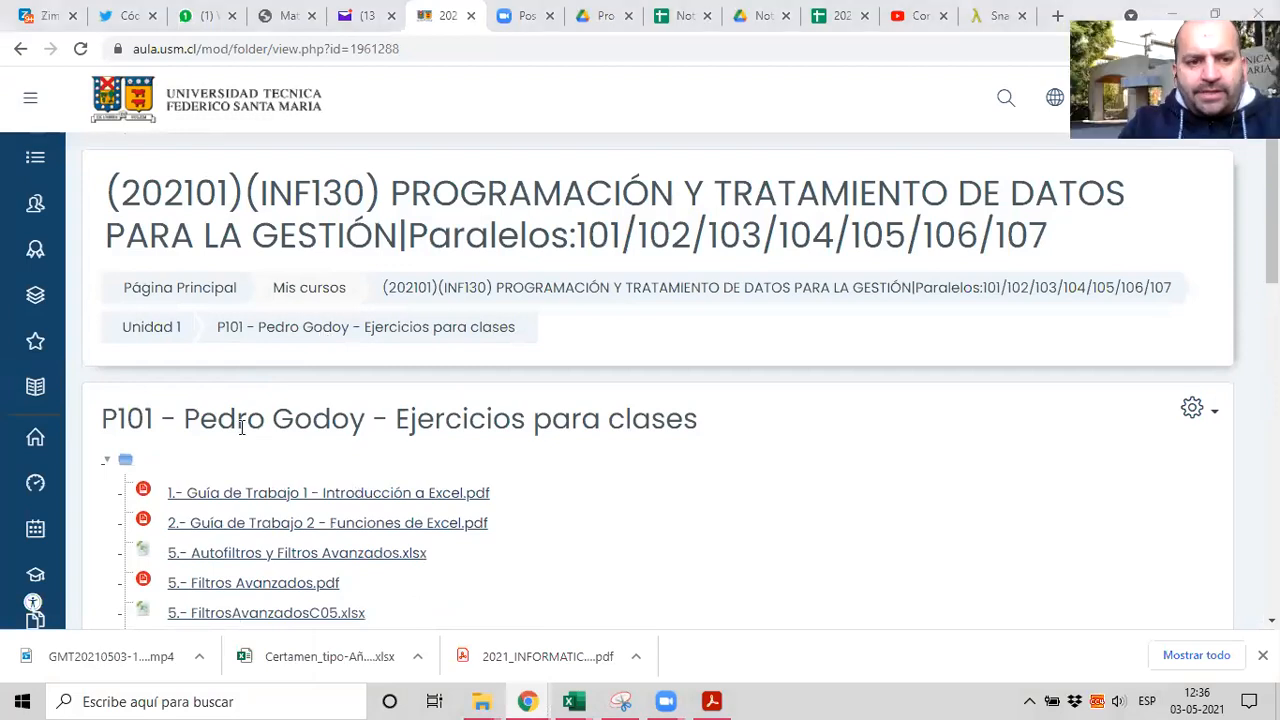
click(152, 330)
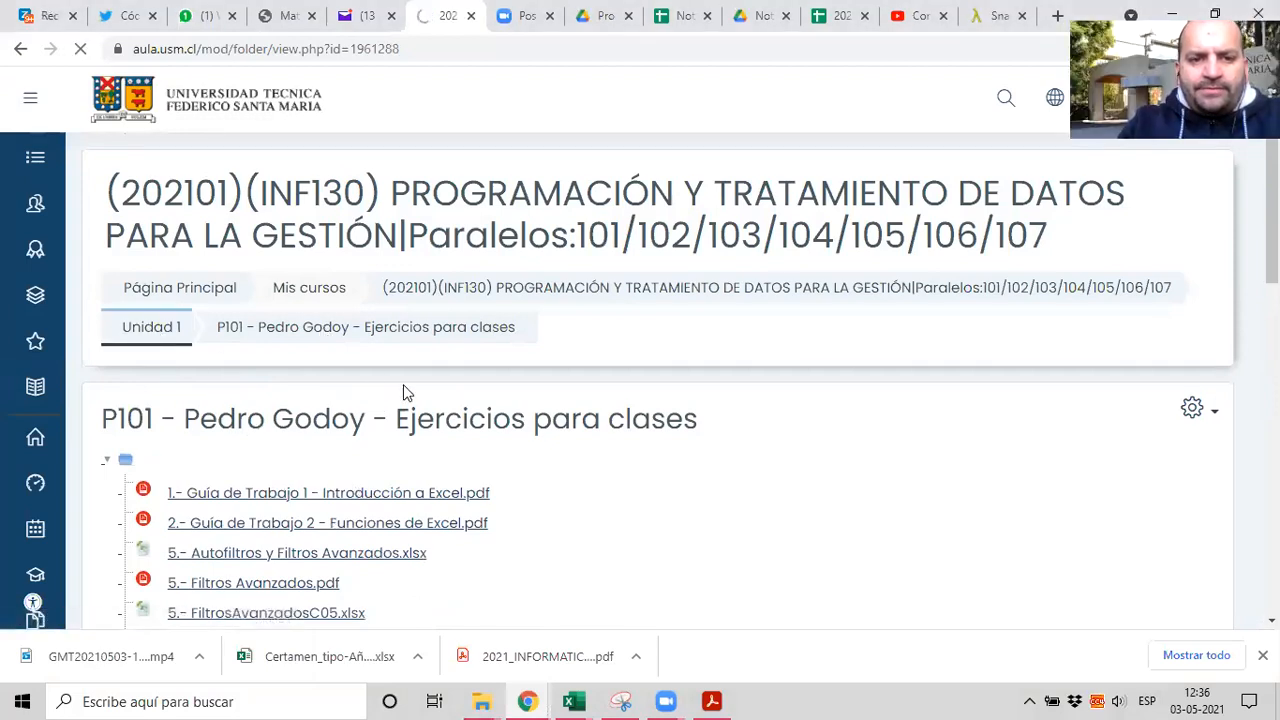
Step: Open the P101 class exercises folder from the Unidad 1 page and look through its files
scroll(405, 391, down, 12)
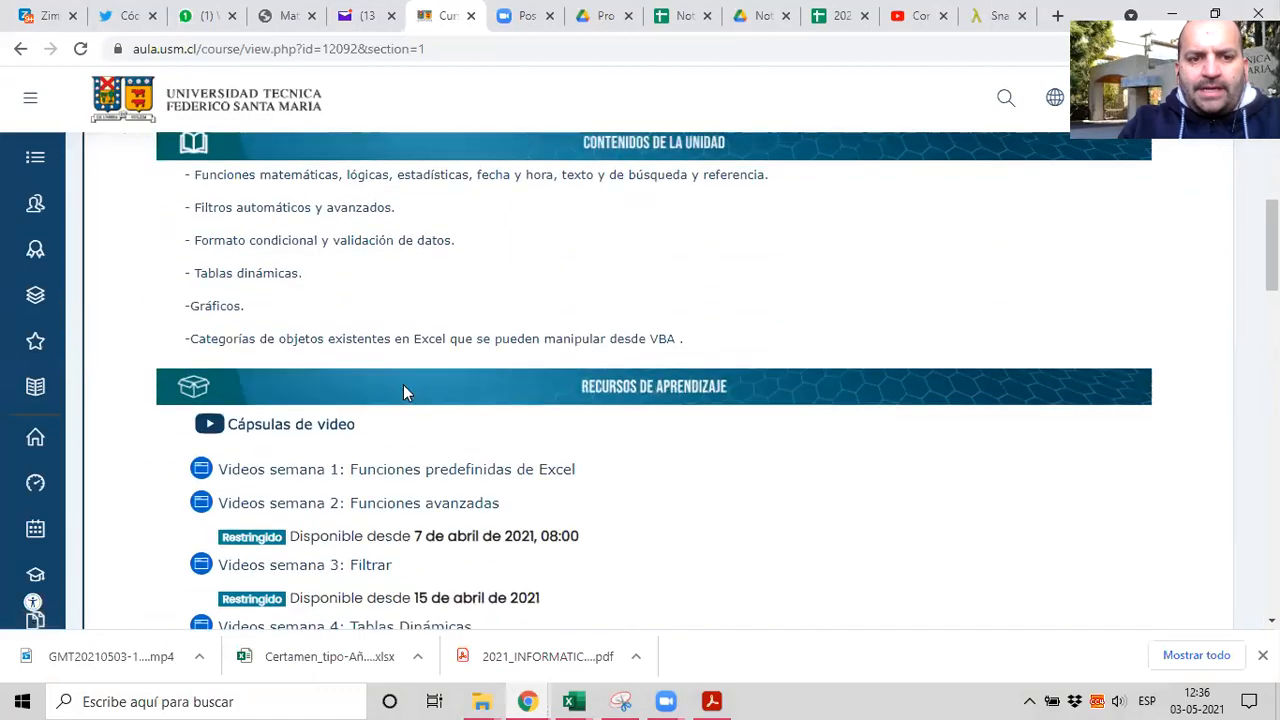
scroll(403, 391, down, 2)
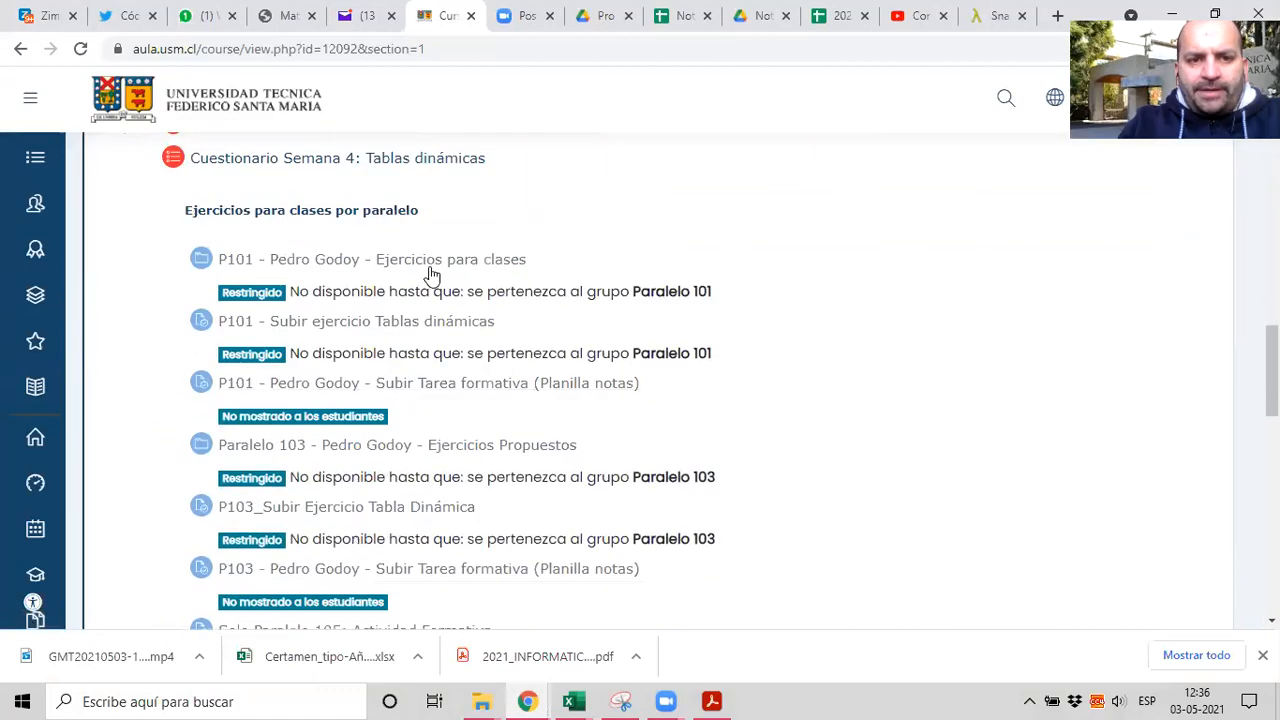
click(382, 263)
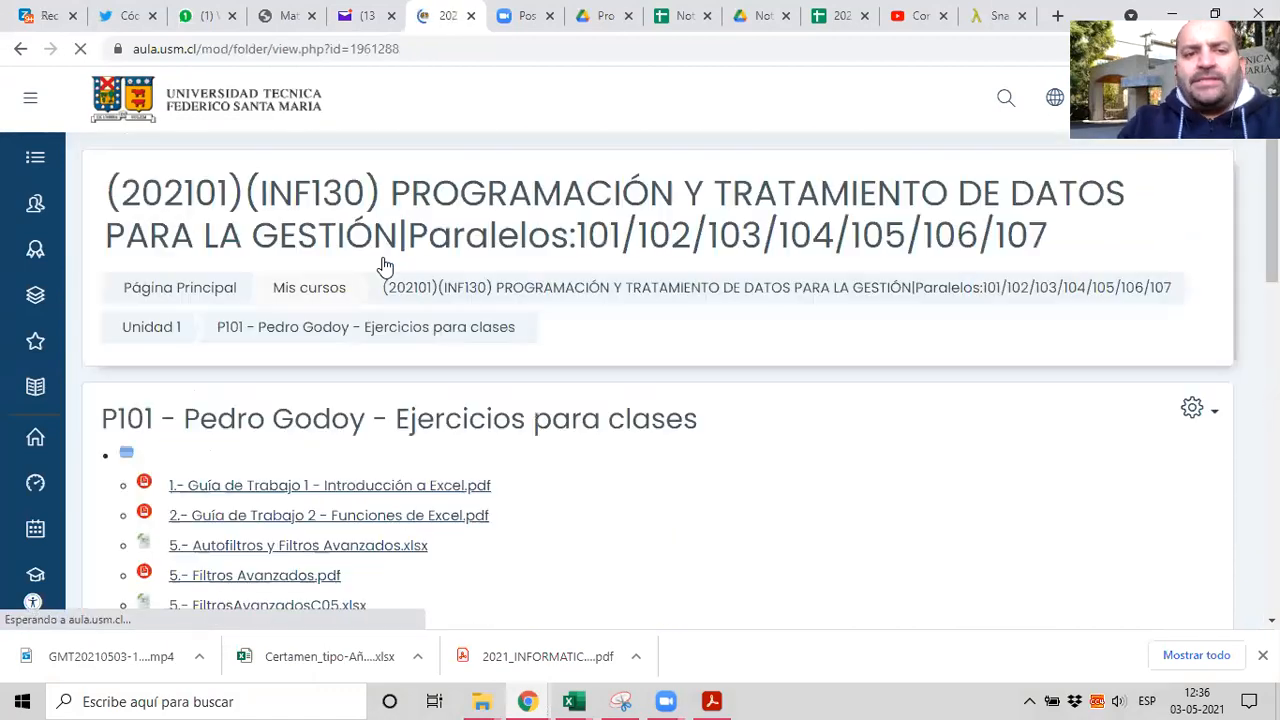
scroll(400, 440, down, 3)
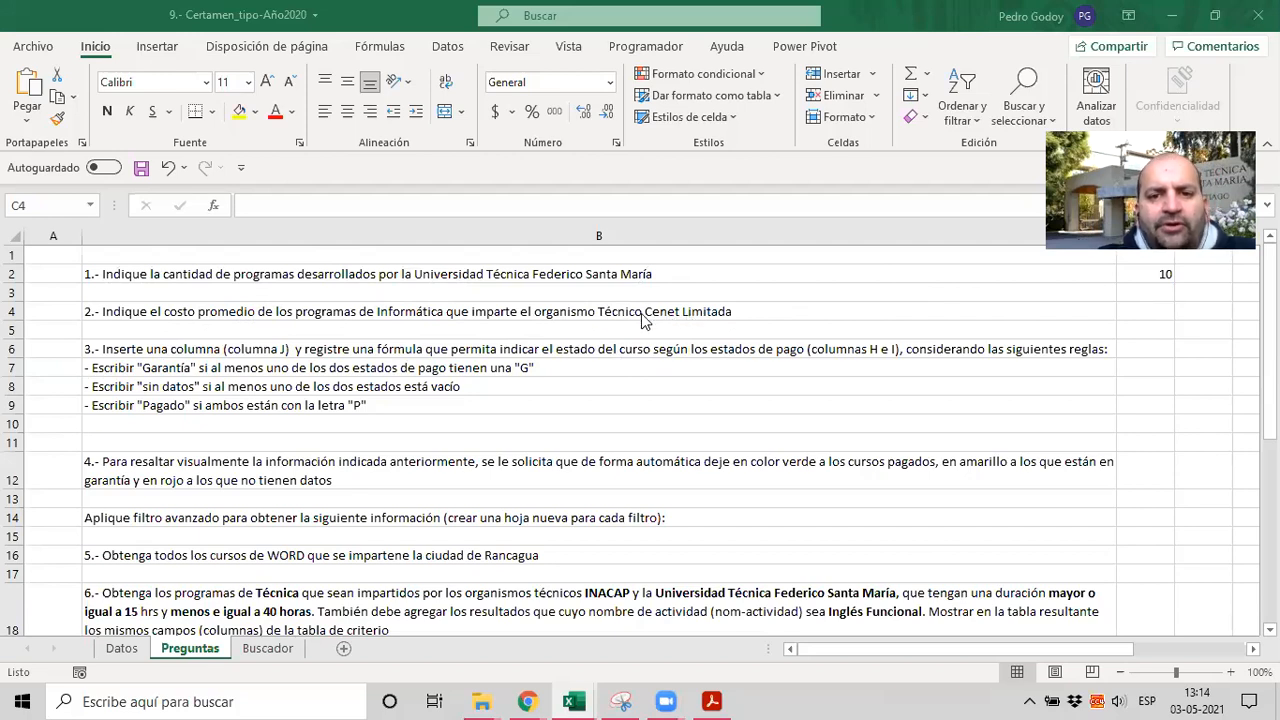
Step: In the Excel exam workbook, start a PROMEDIO.SI.CONJUNTO formula in cell C4 of the Preguntas sheet for question 2
click(1162, 313)
text(=pr)
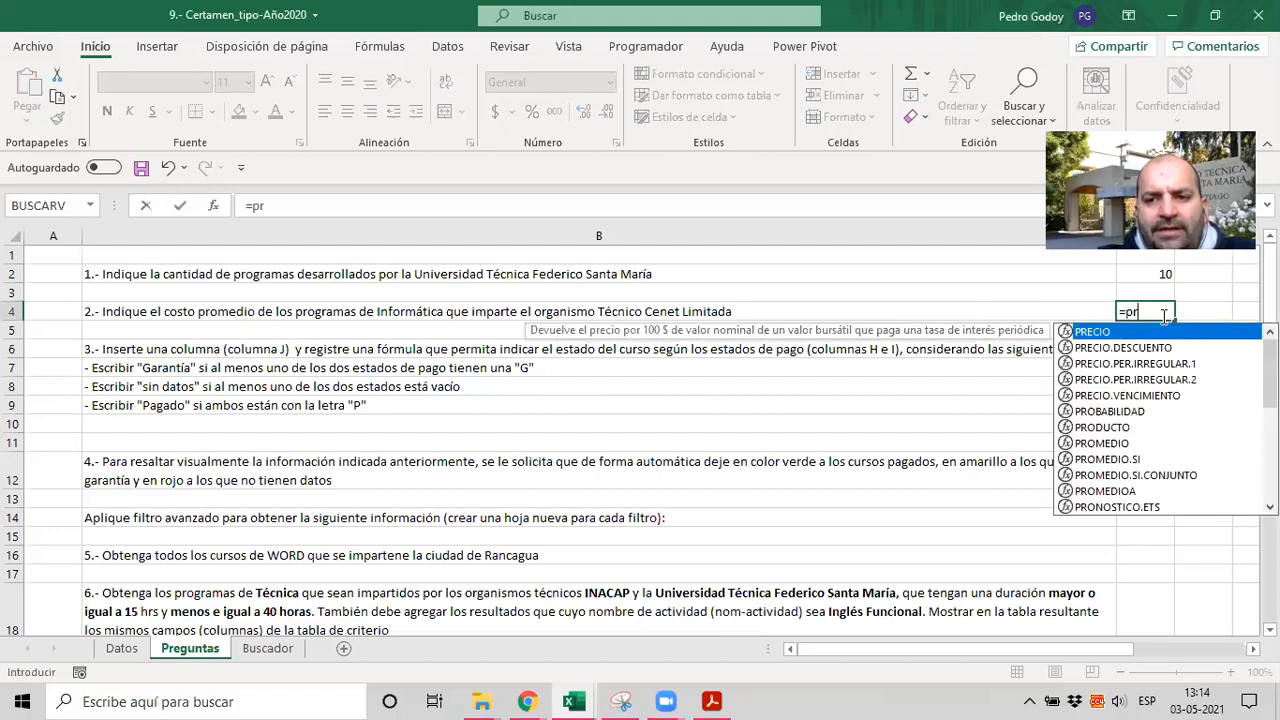
text(omedi)
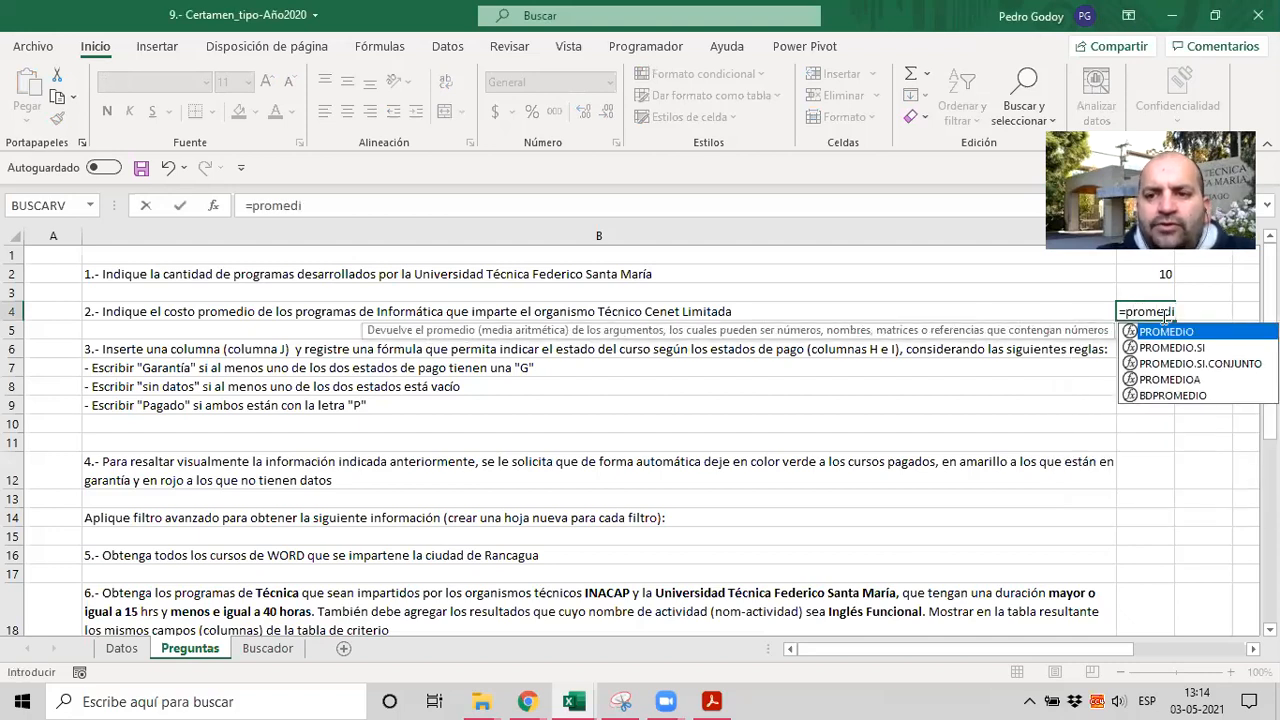
click(1184, 364)
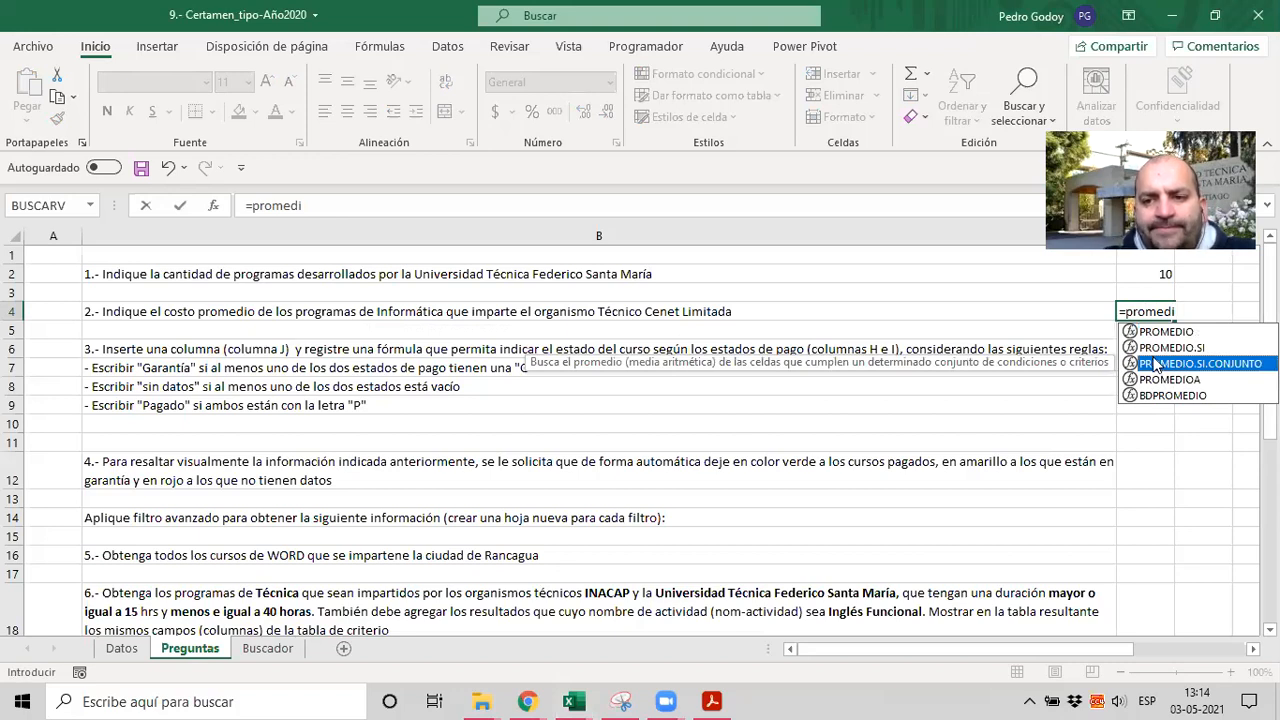
double_click(1153, 364)
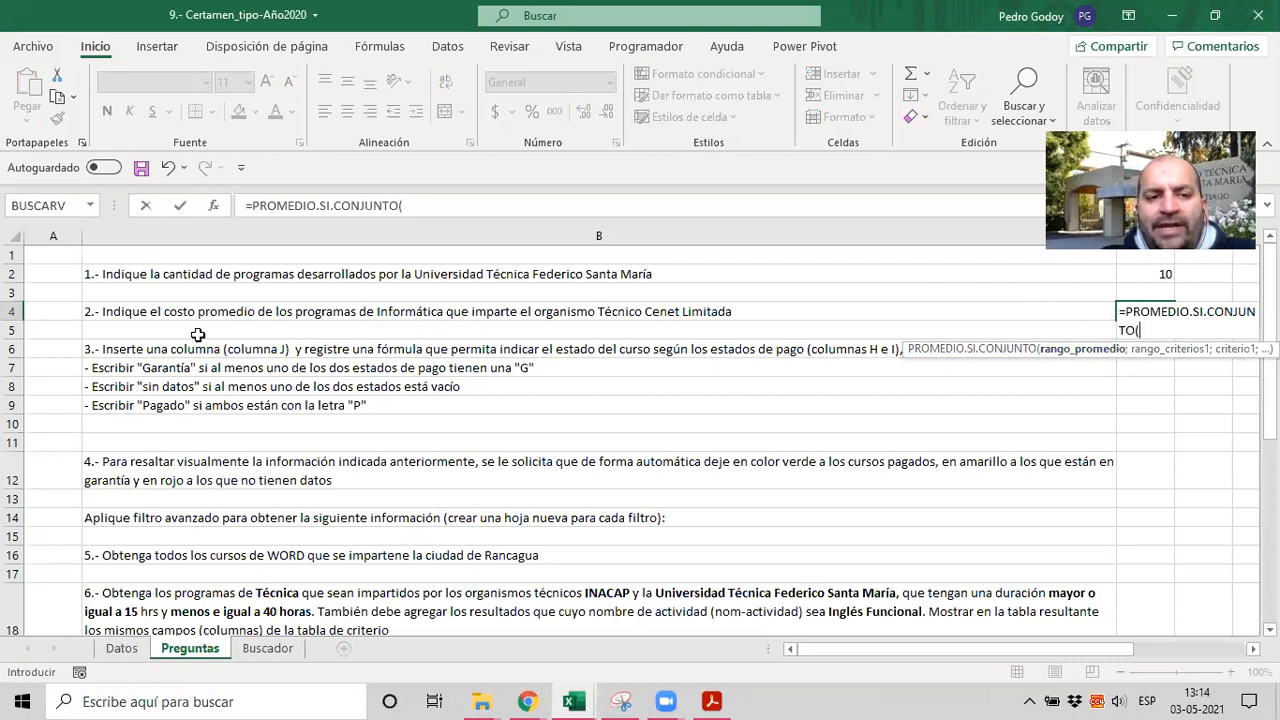
Step: Set the formula's average range to the whole Costo column of the Datos table
click(121, 648)
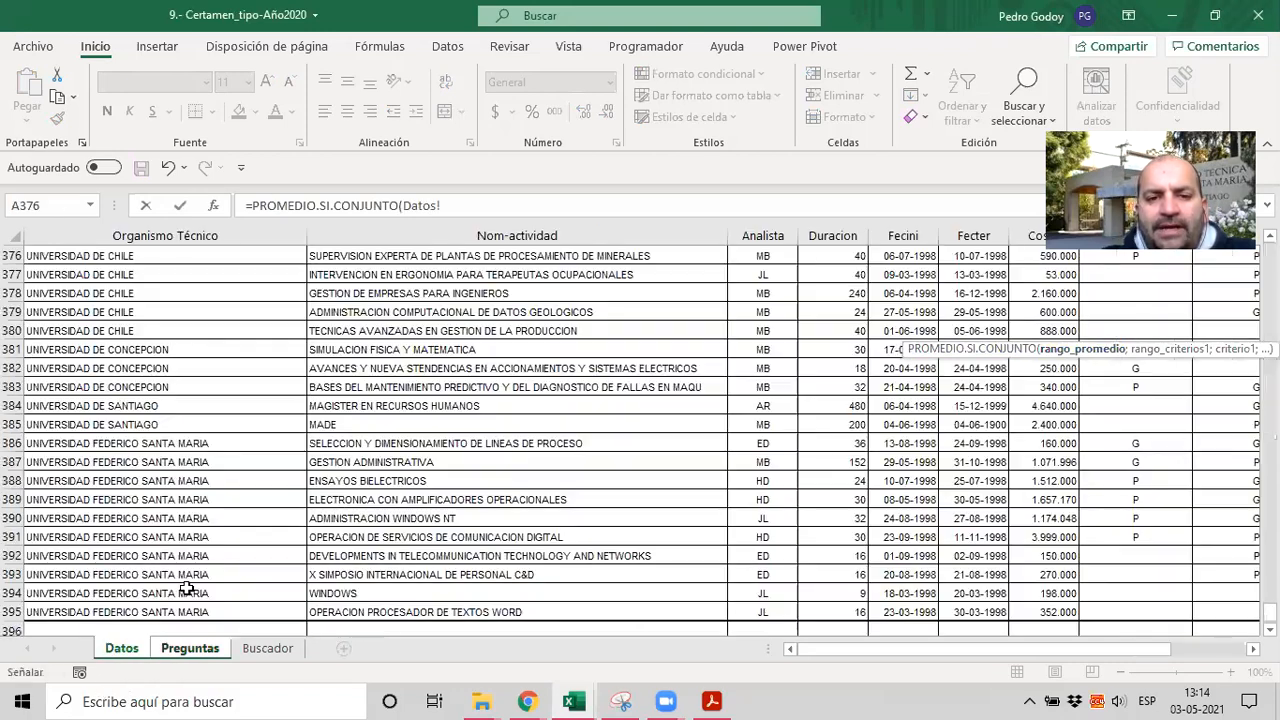
scroll(474, 407, up, 20)
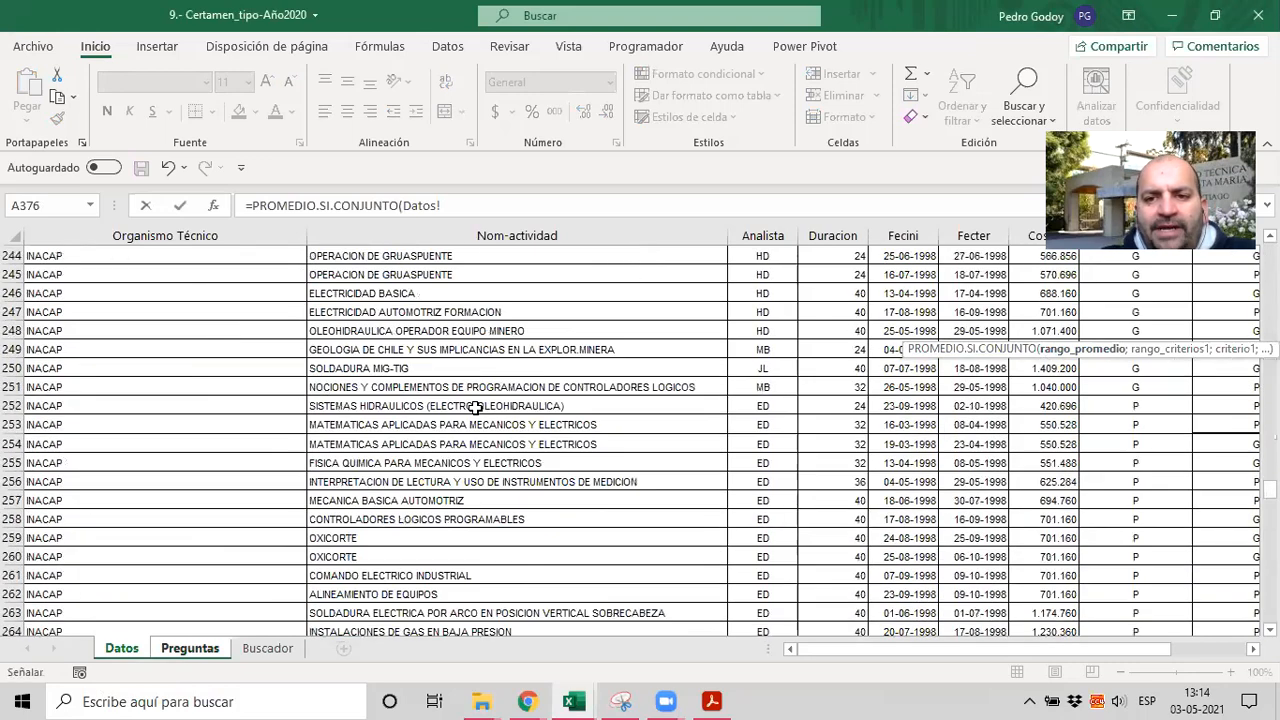
scroll(528, 413, up, 16)
key(ctrl+Home)
key(Right)
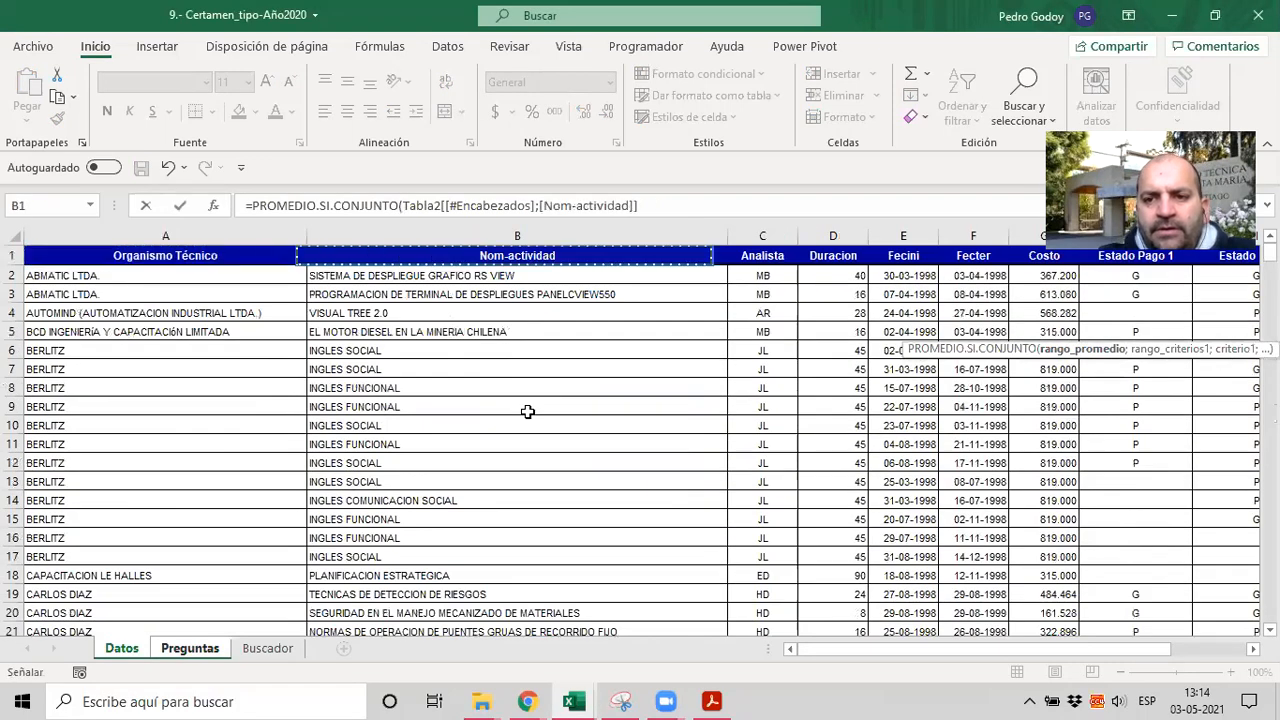
click(1034, 272)
key(ctrl+shift+Down)
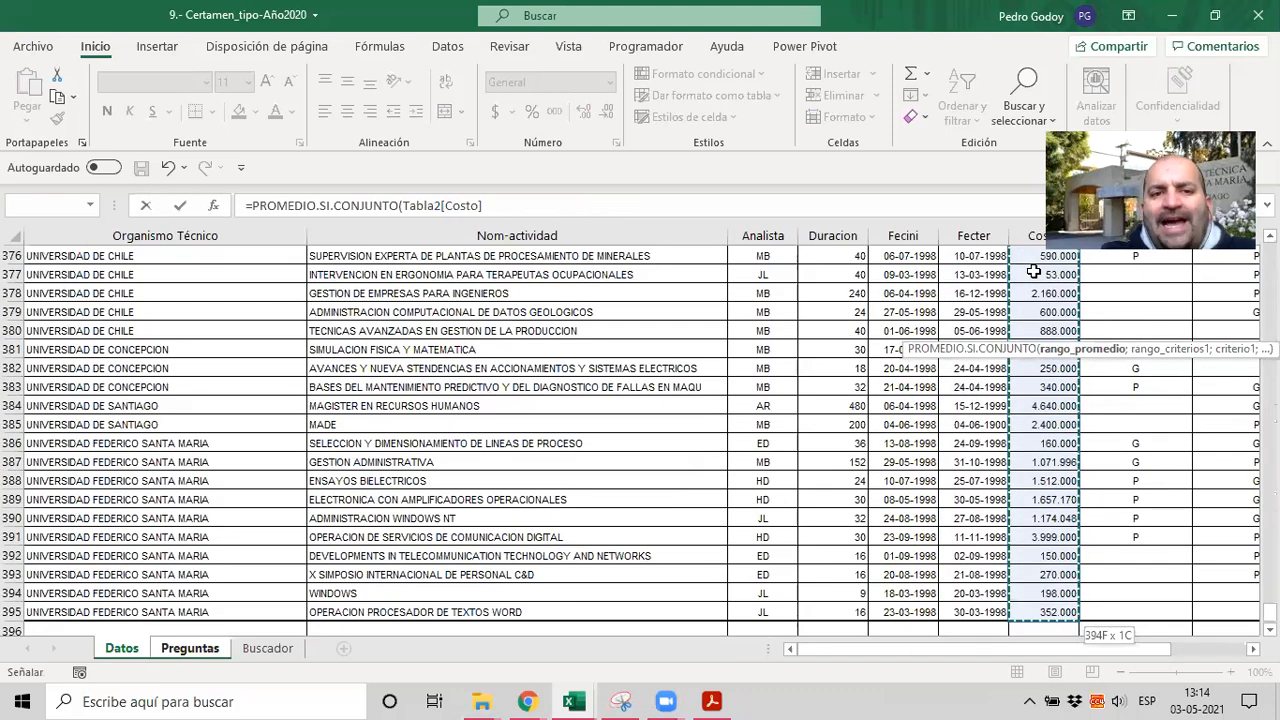
click(501, 206)
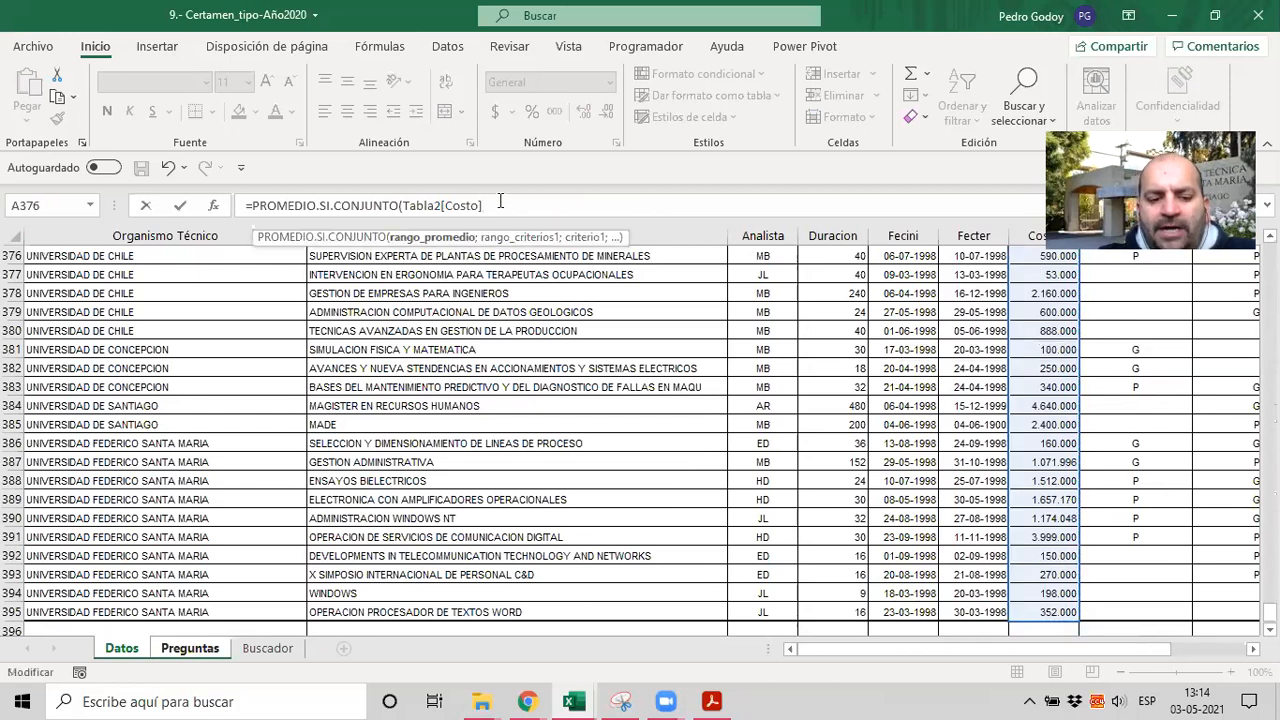
text(;)
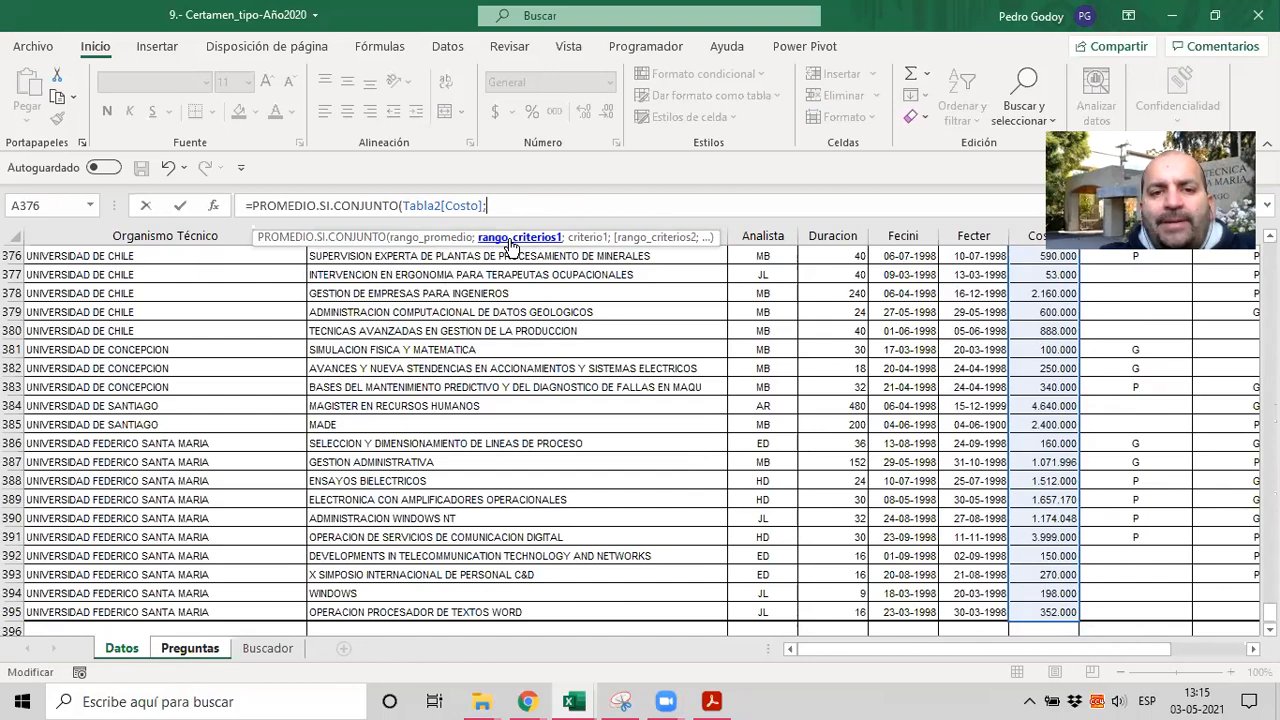
Step: Add the Programa column of Datos as the first criteria range, with cell J394, Informática, as its criterion
scroll(649, 390, up, 20)
scroll(649, 390, up, 20)
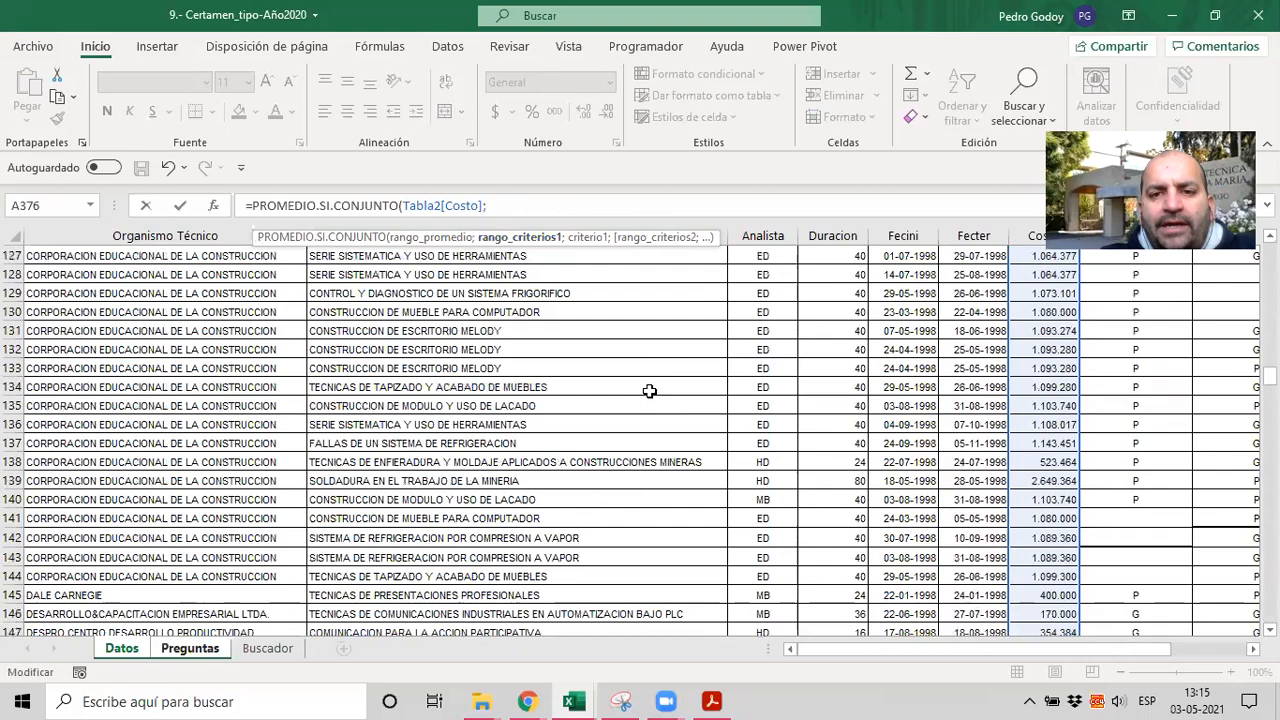
scroll(649, 390, up, 20)
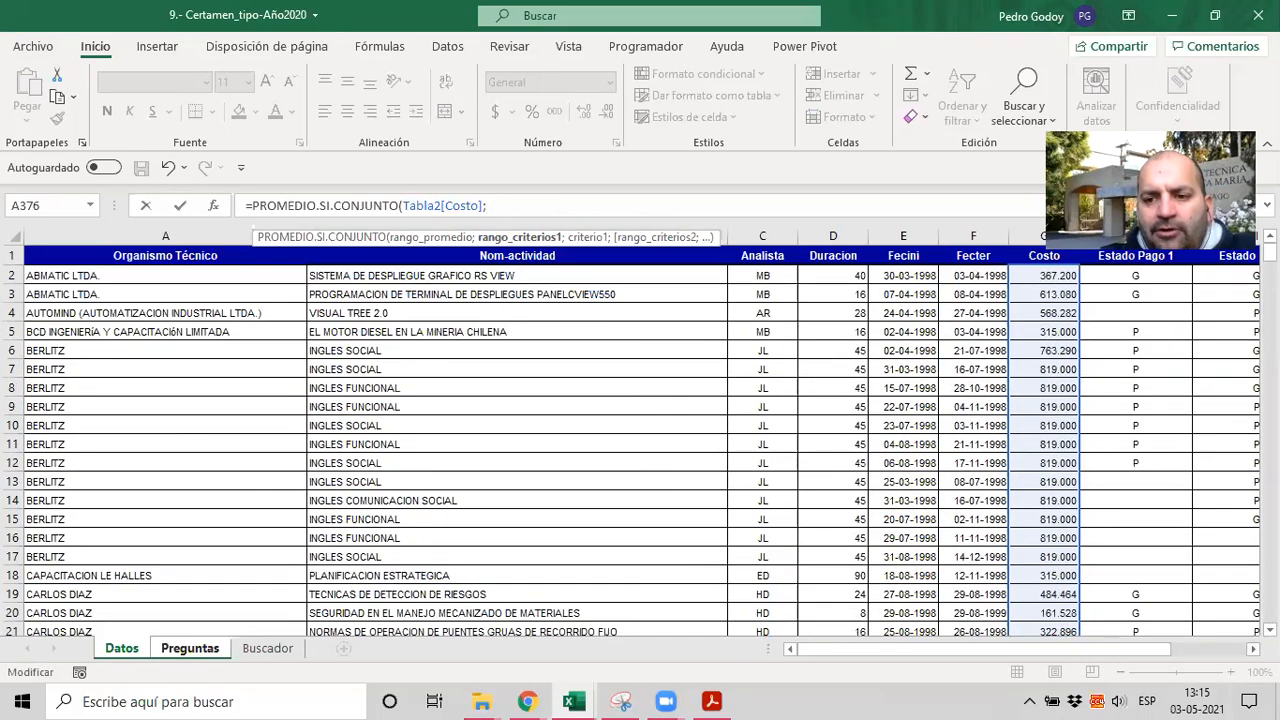
scroll(655, 335, right, 5)
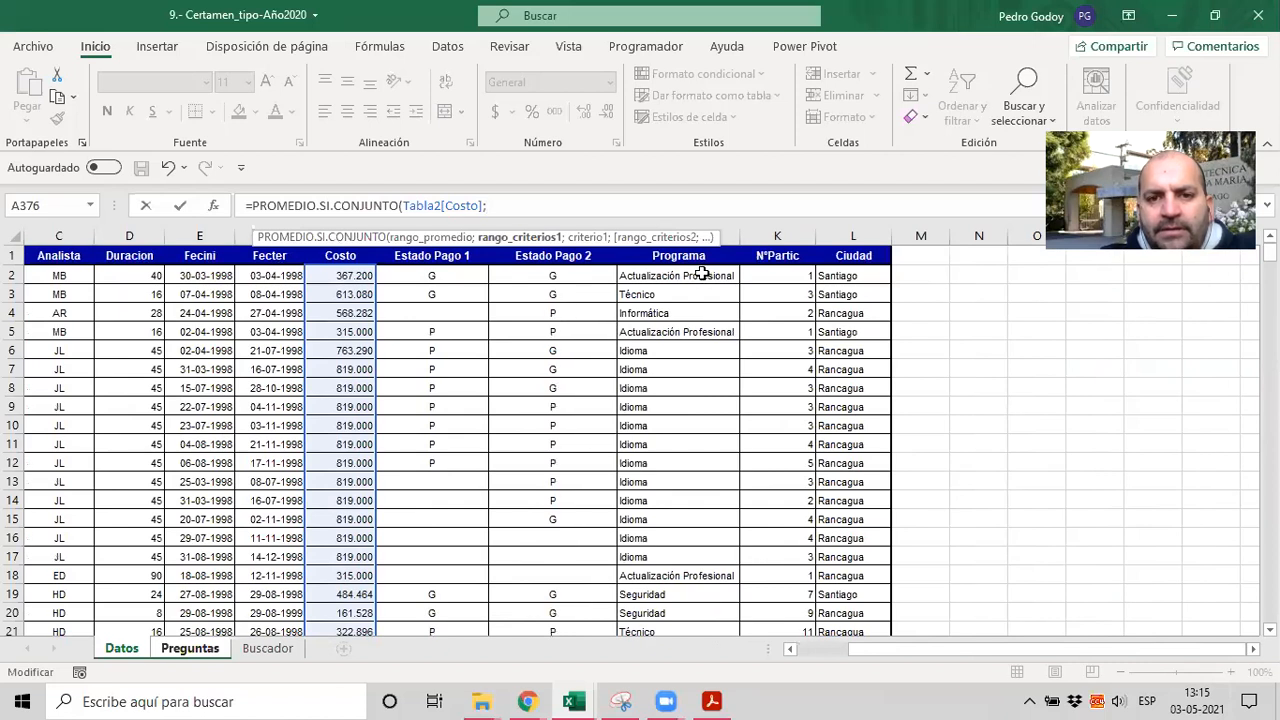
click(703, 273)
key(ctrl+shift+Down)
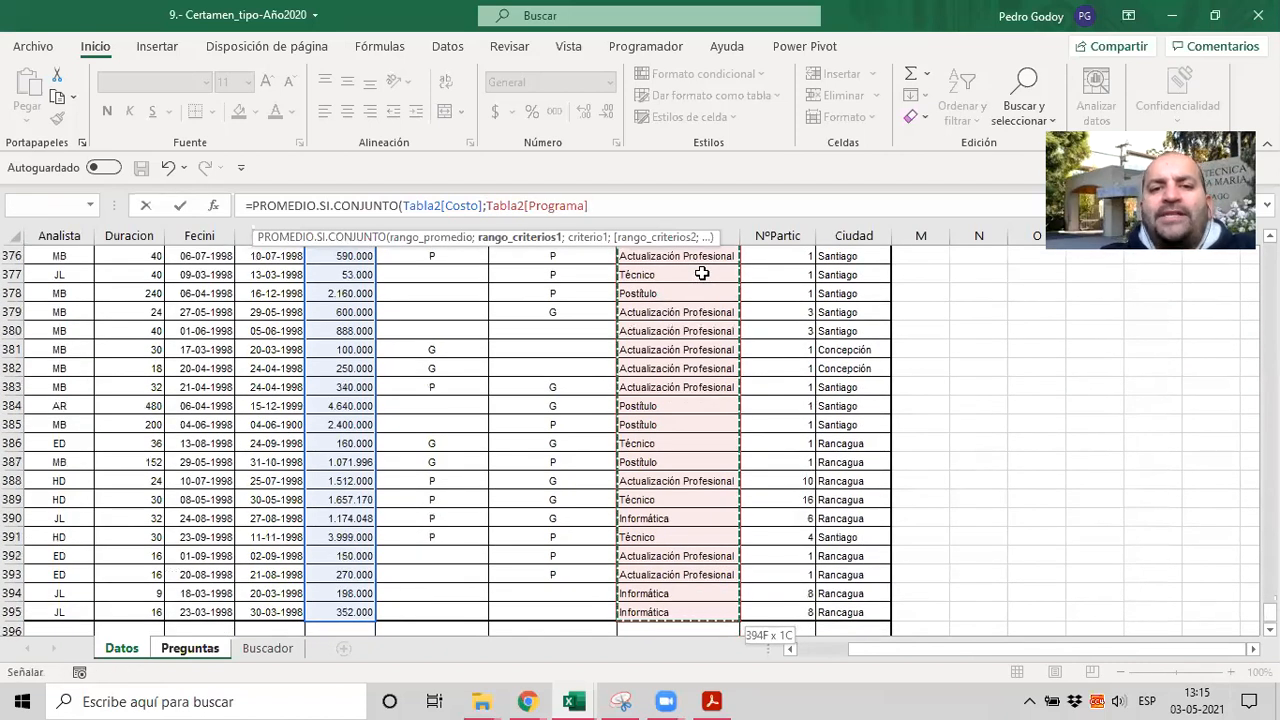
text(;)
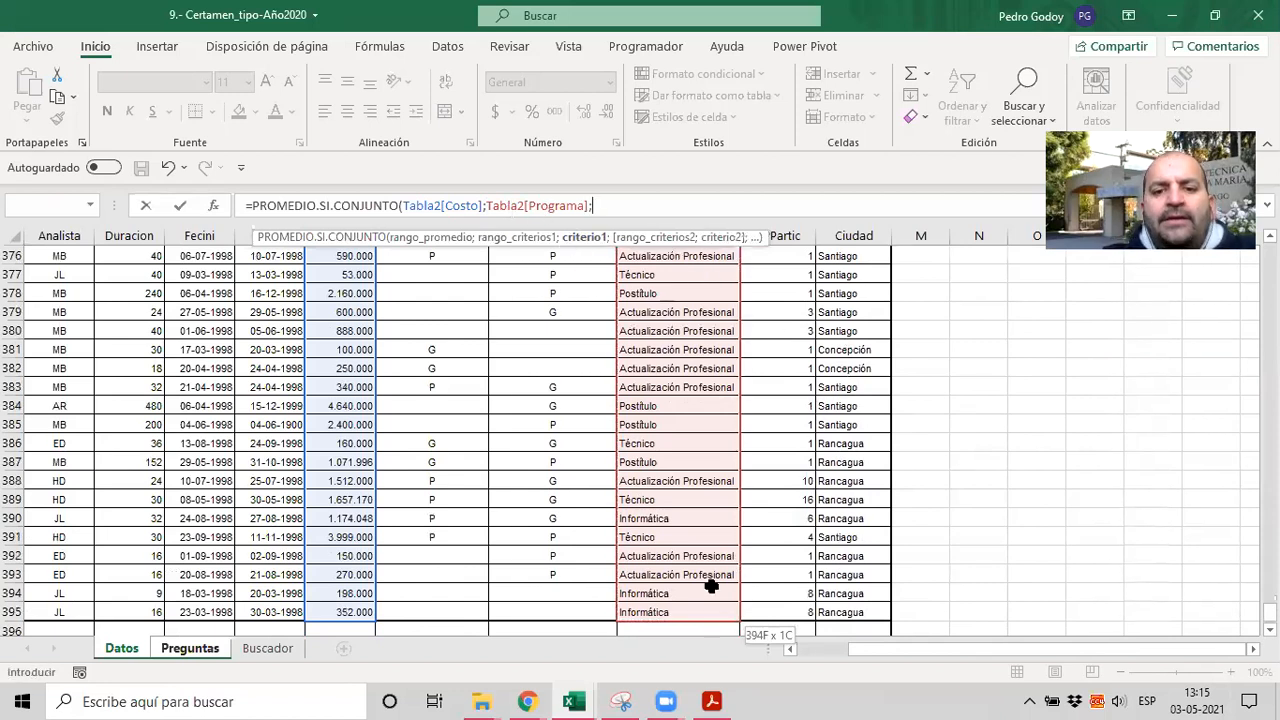
click(654, 594)
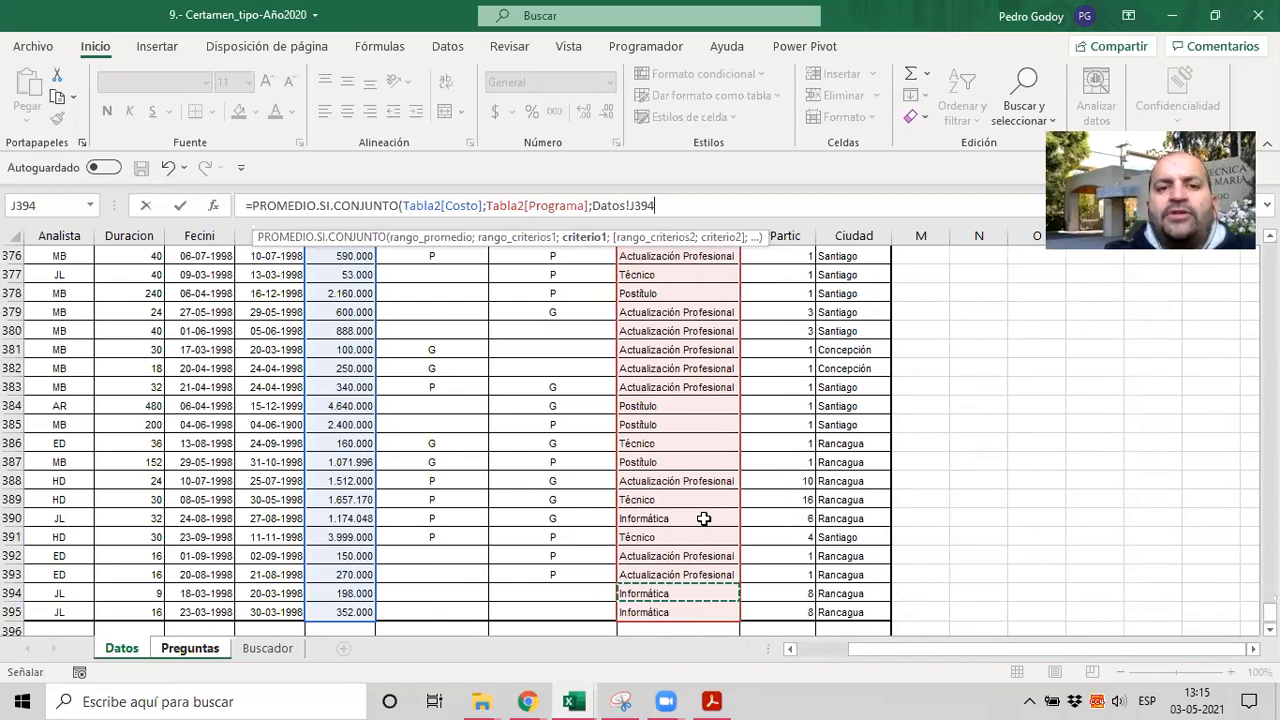
text(;)
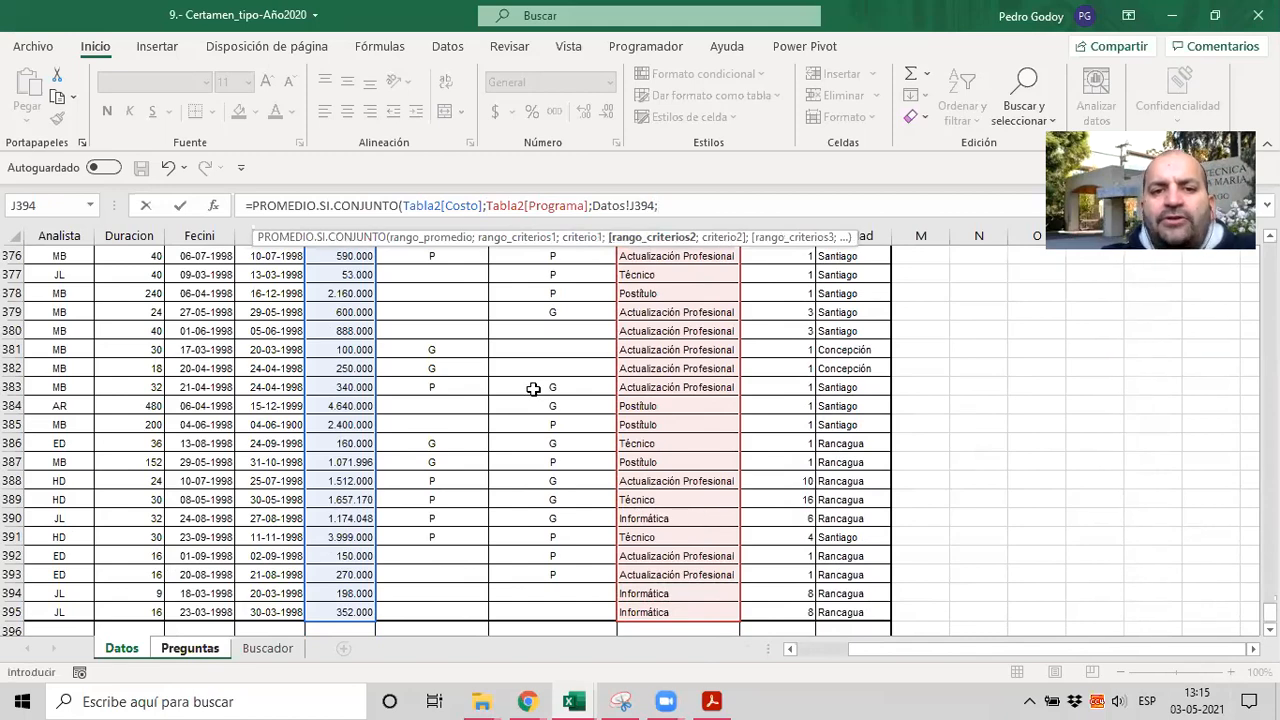
Step: Add the whole Organismo Técnico column of Datos, from A2 down, as the second criteria range
scroll(533, 388, up, 19)
key(ctrl+Home)
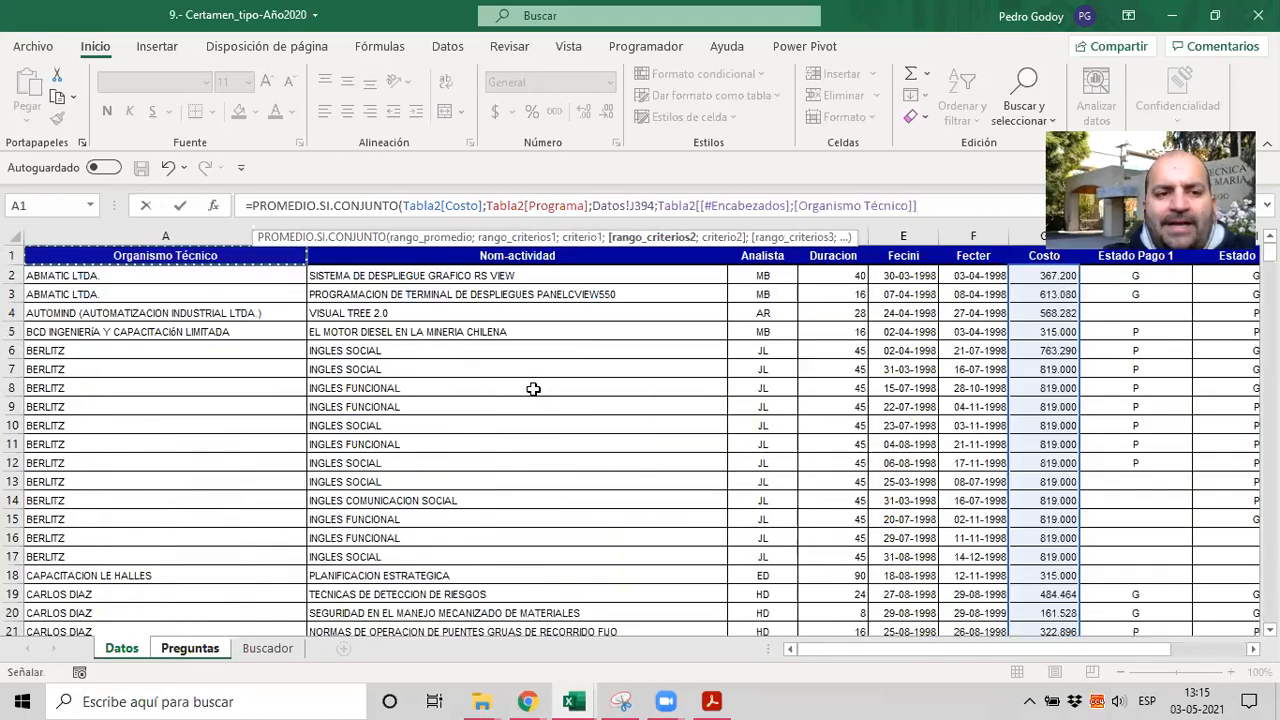
key(ctrl+Down)
click(209, 277)
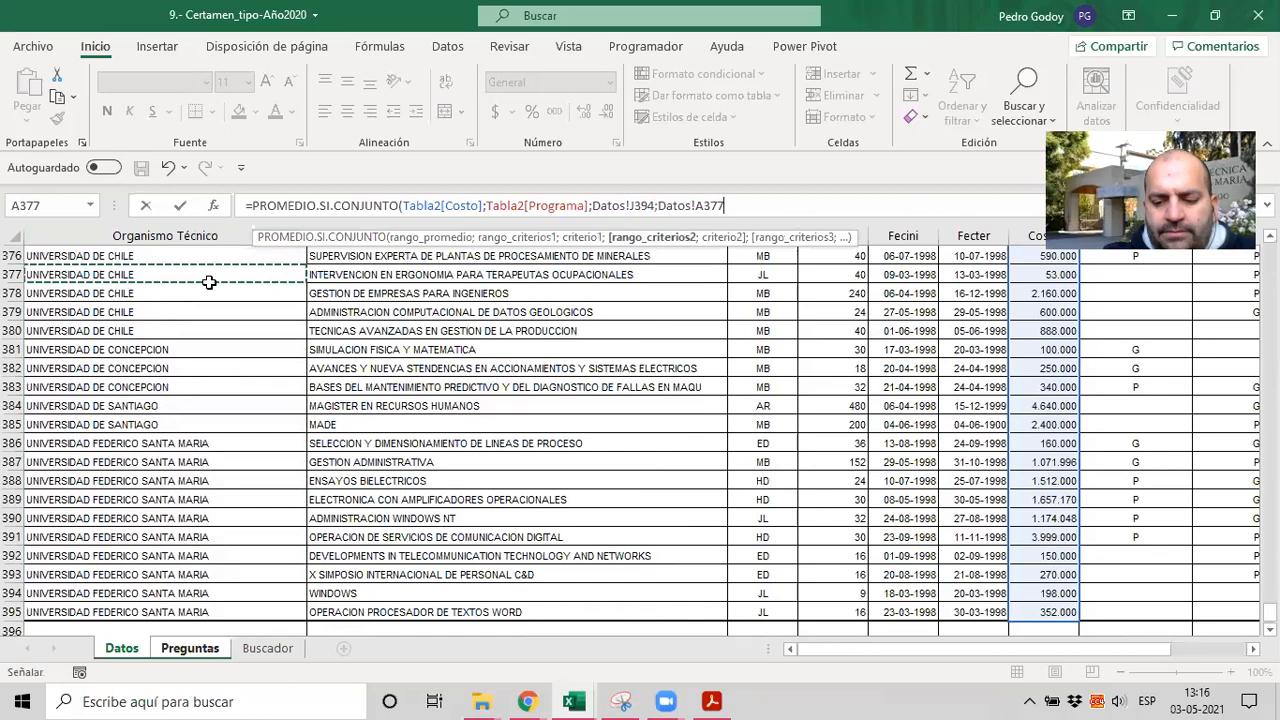
key(ctrl+Home)
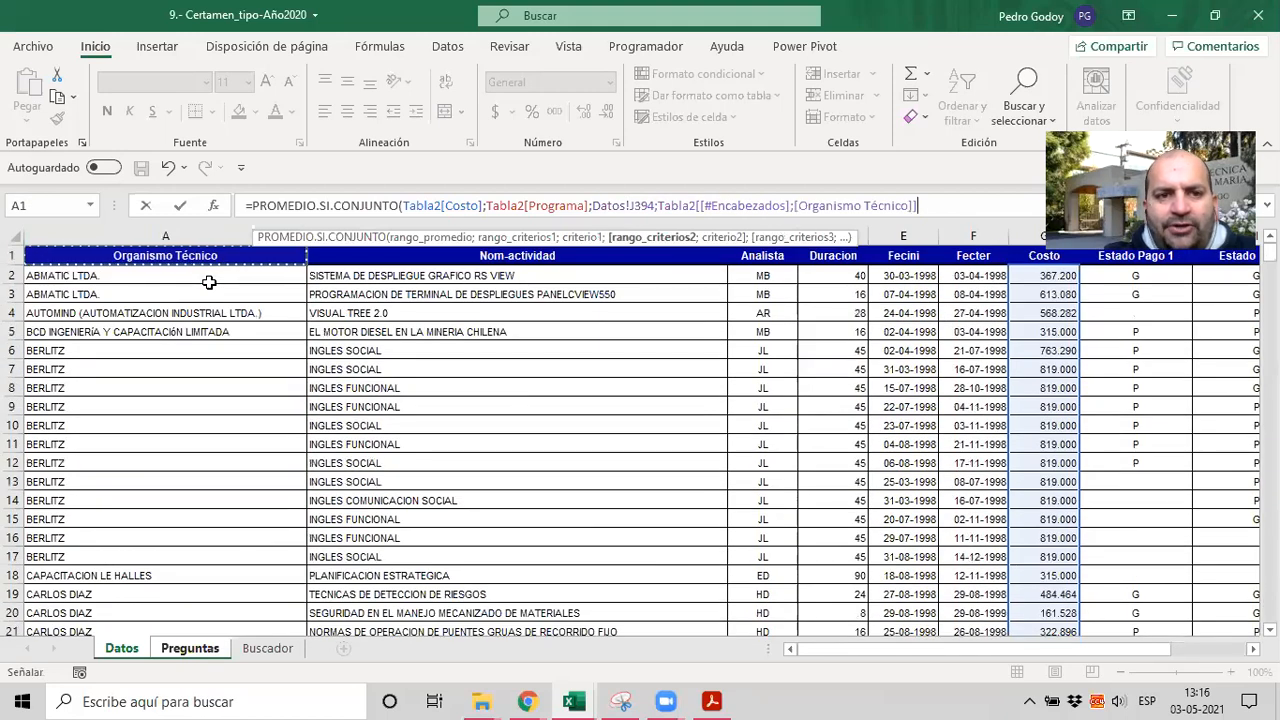
click(209, 280)
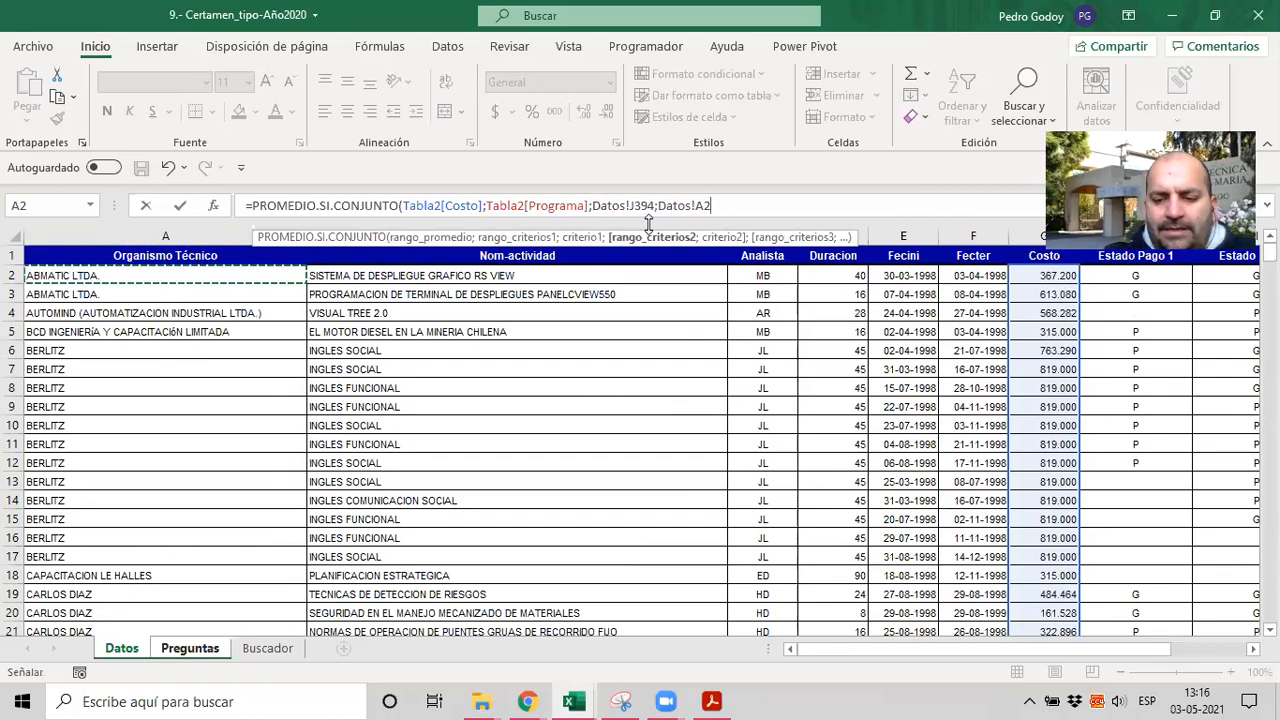
key(ctrl+shift+Down)
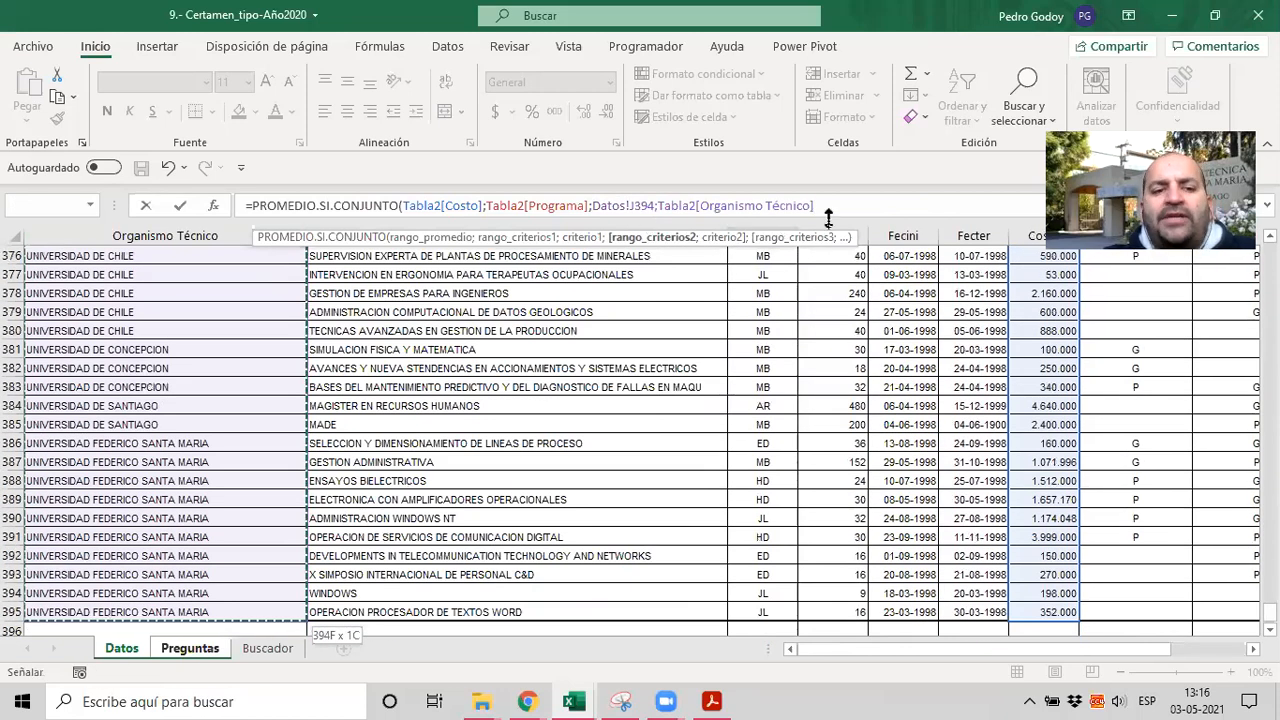
text(;)
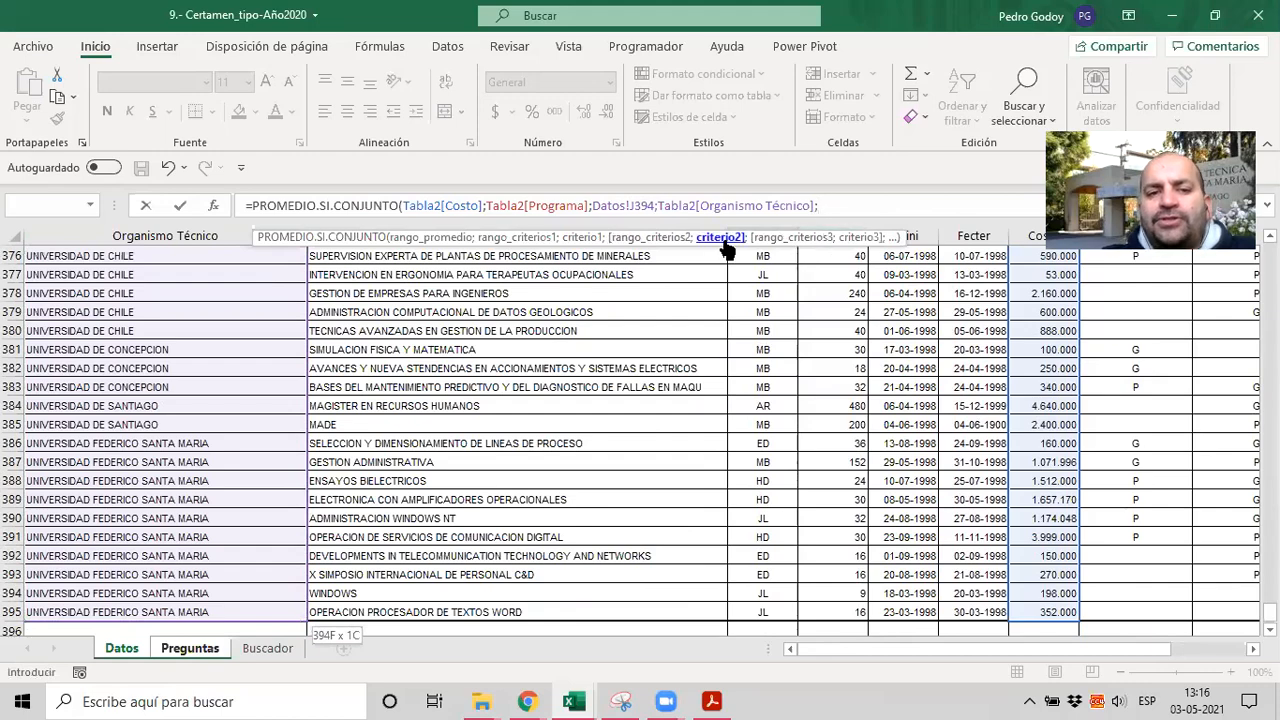
Step: Use cell A27 of Datos, CENET LIMITADA, as the second criterion and complete the PROMEDIO.SI.CONJUNTO formula
scroll(14, 307, up, 20)
scroll(14, 307, up, 20)
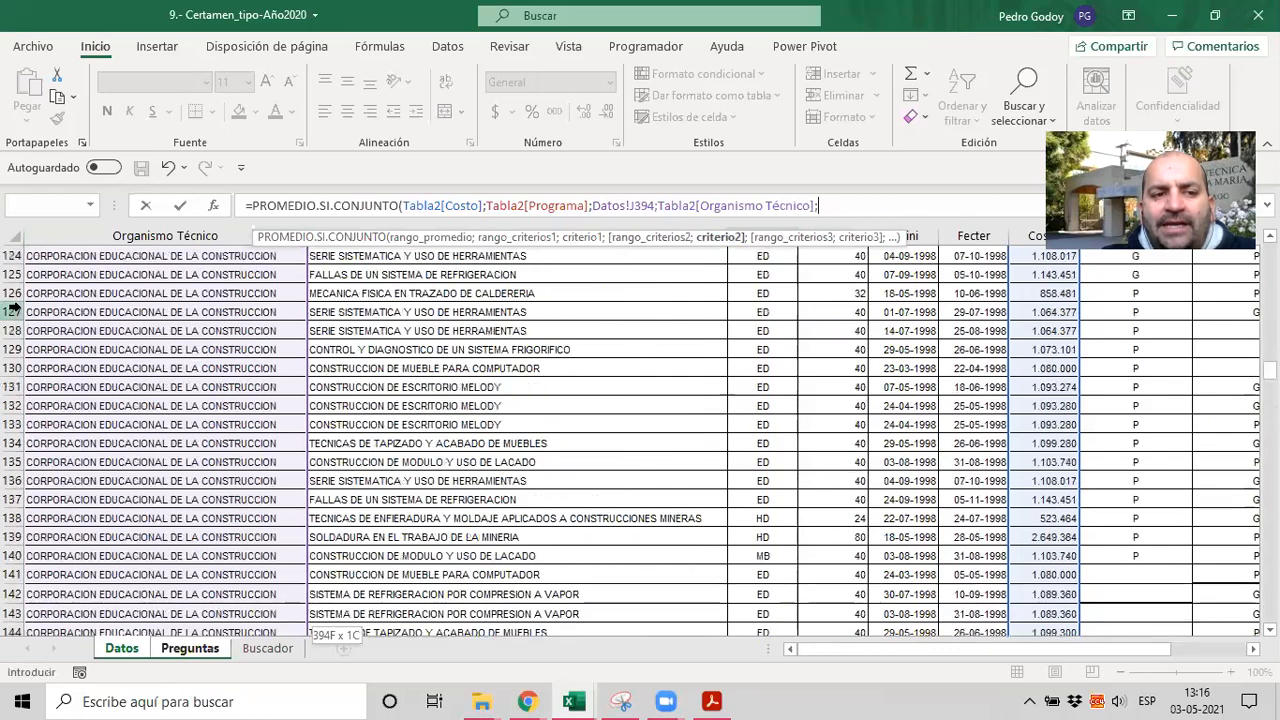
scroll(14, 310, up, 20)
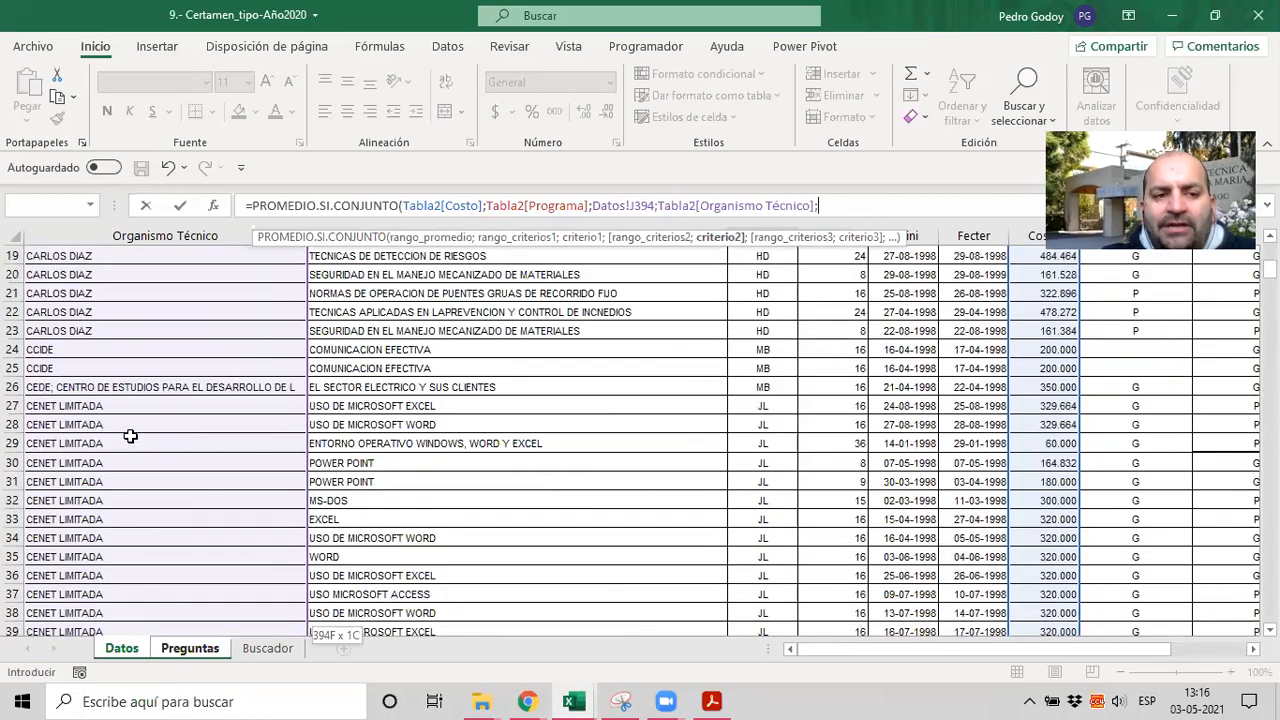
click(130, 405)
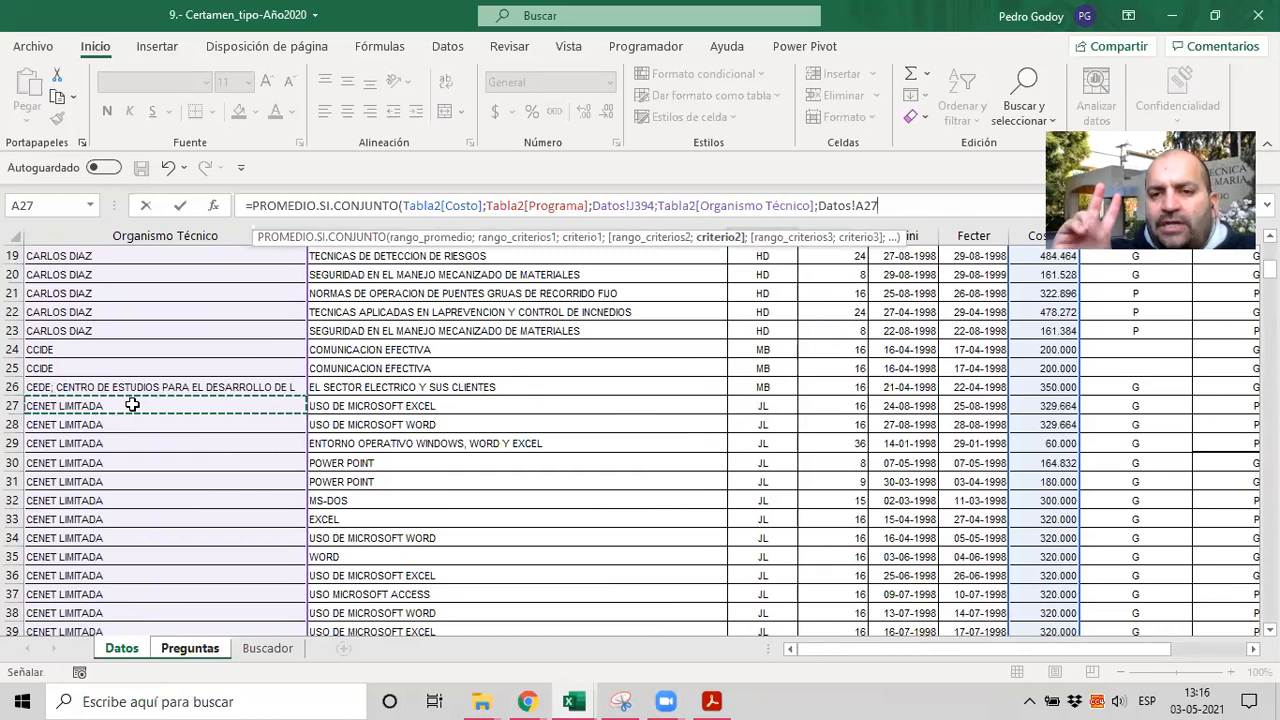
text())
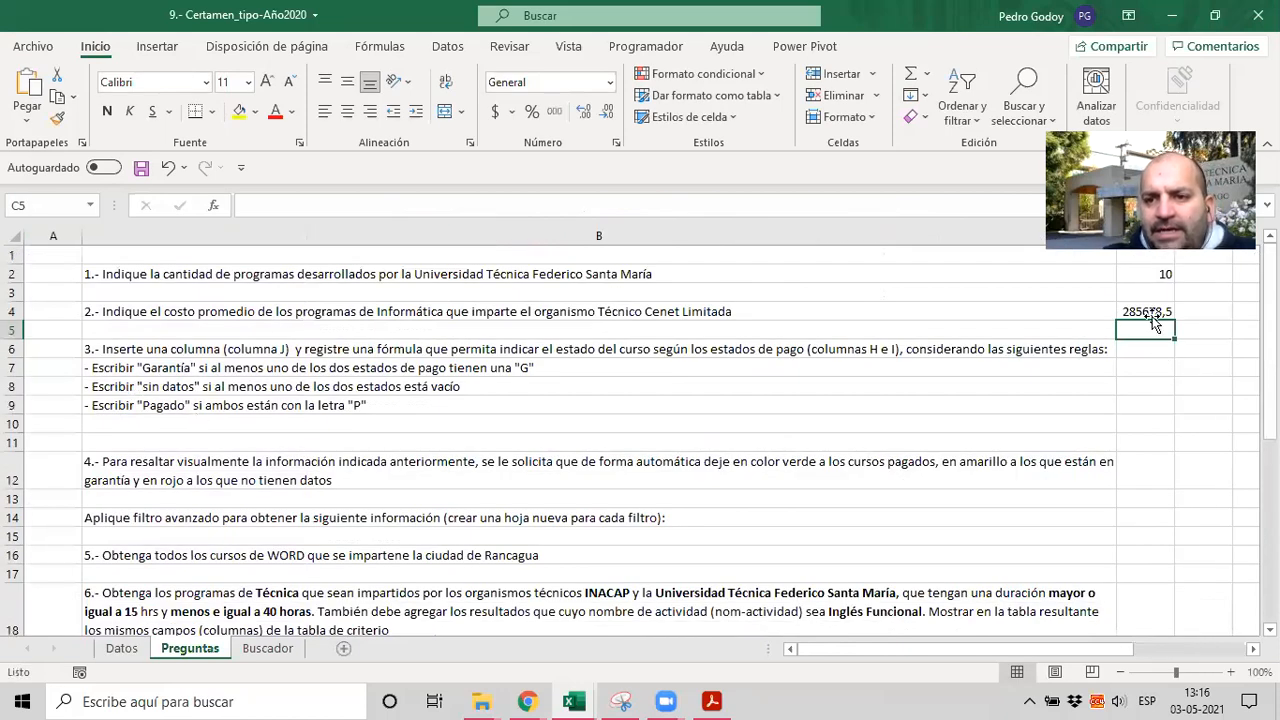
Step: Format the average cost in C4 as accounting currency with no decimal places
click(1152, 314)
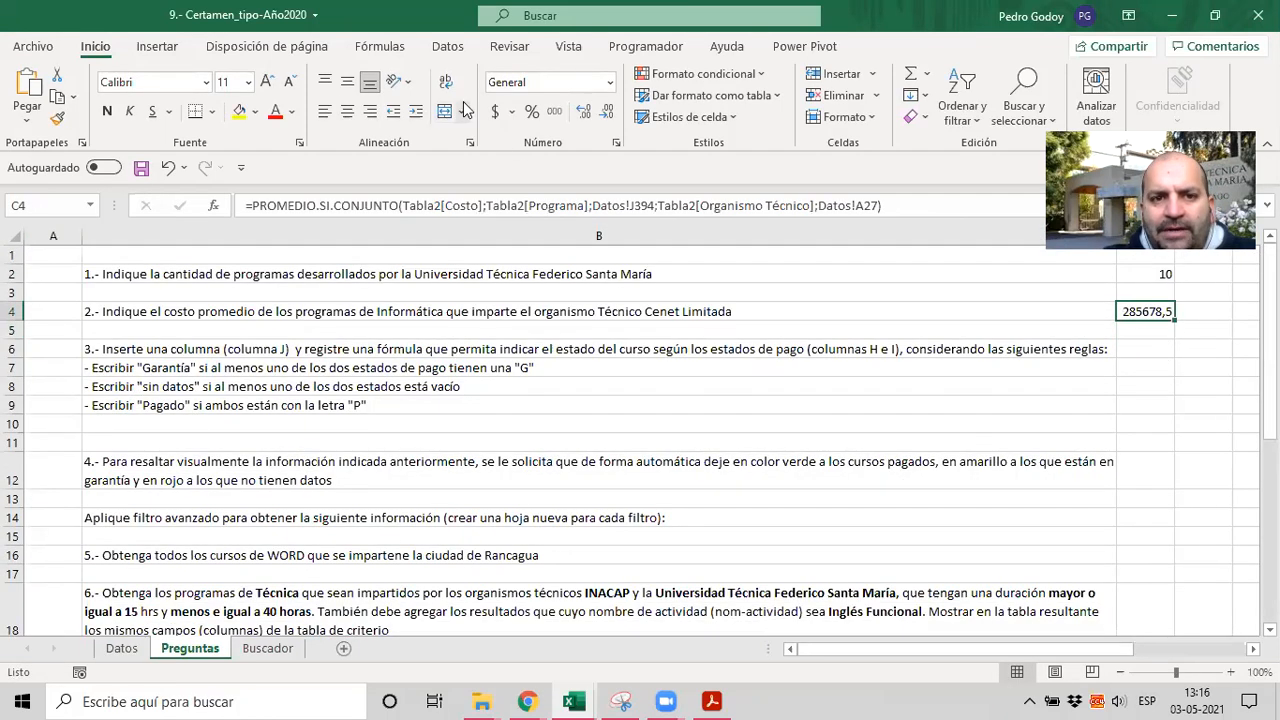
click(494, 111)
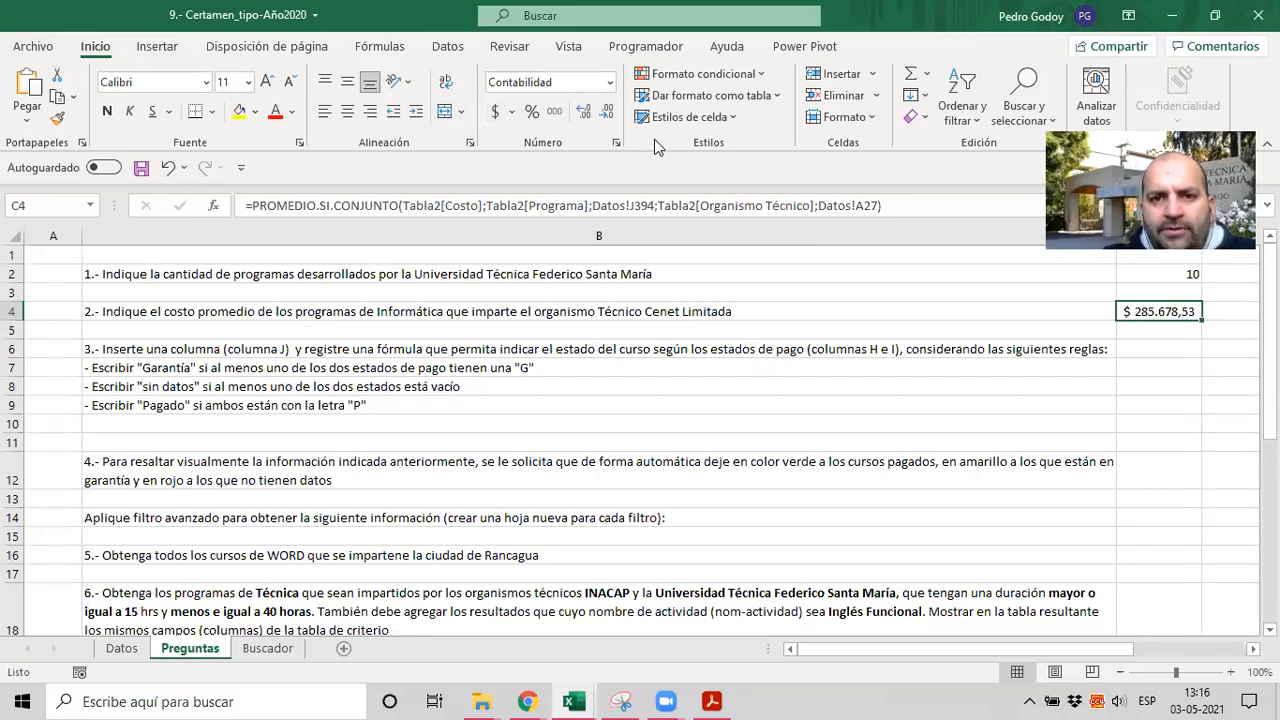
click(608, 112)
click(608, 112)
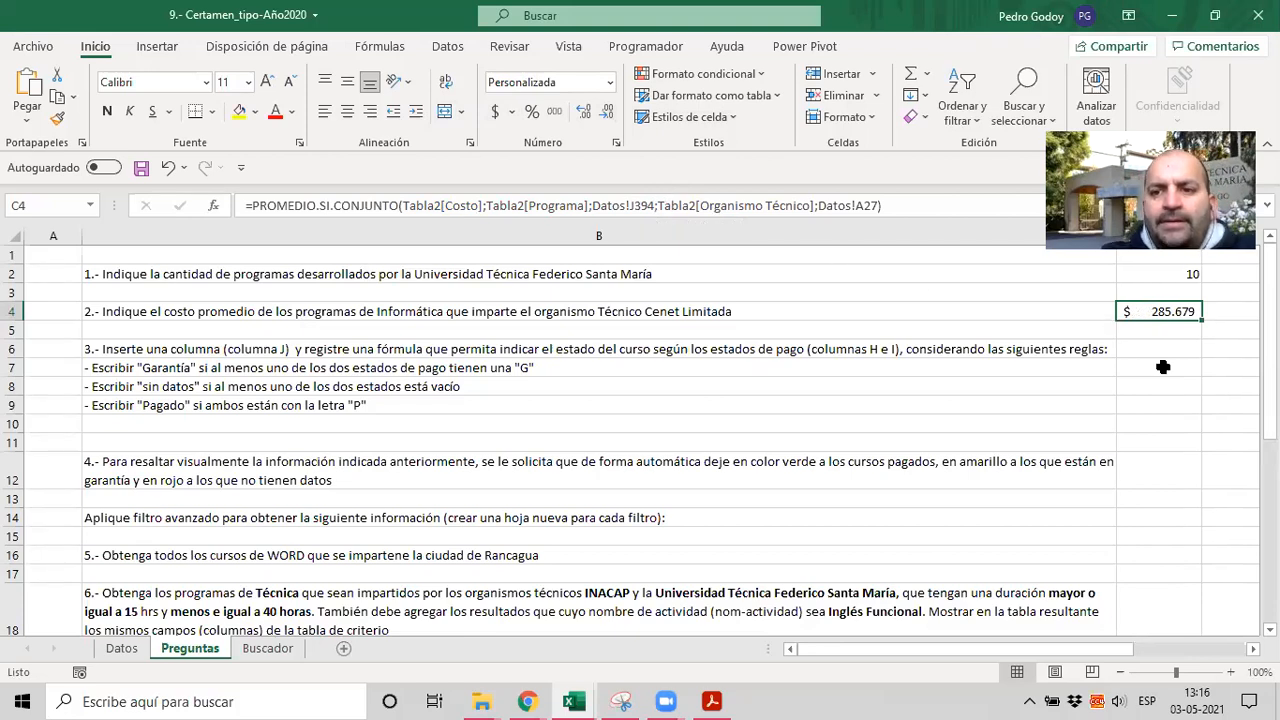
click(1160, 276)
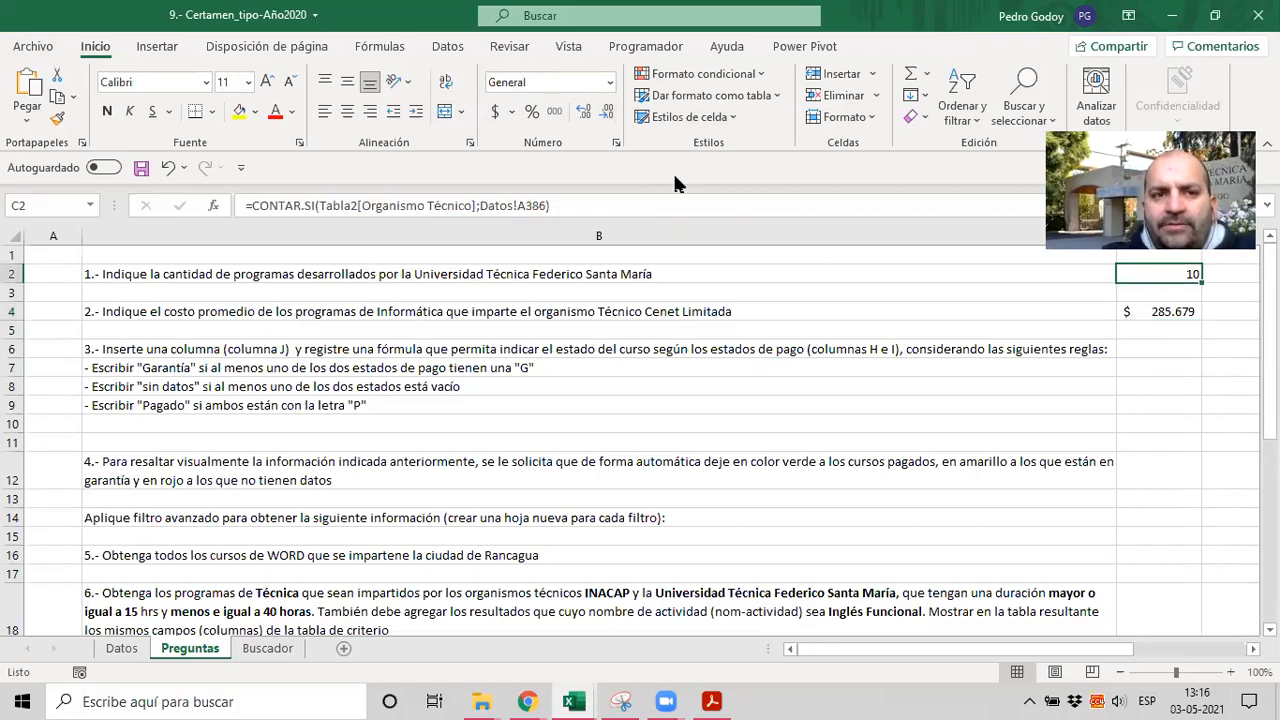
Step: Fill the answer cells C2 and C4 of Preguntas with yellow
click(239, 111)
click(1195, 311)
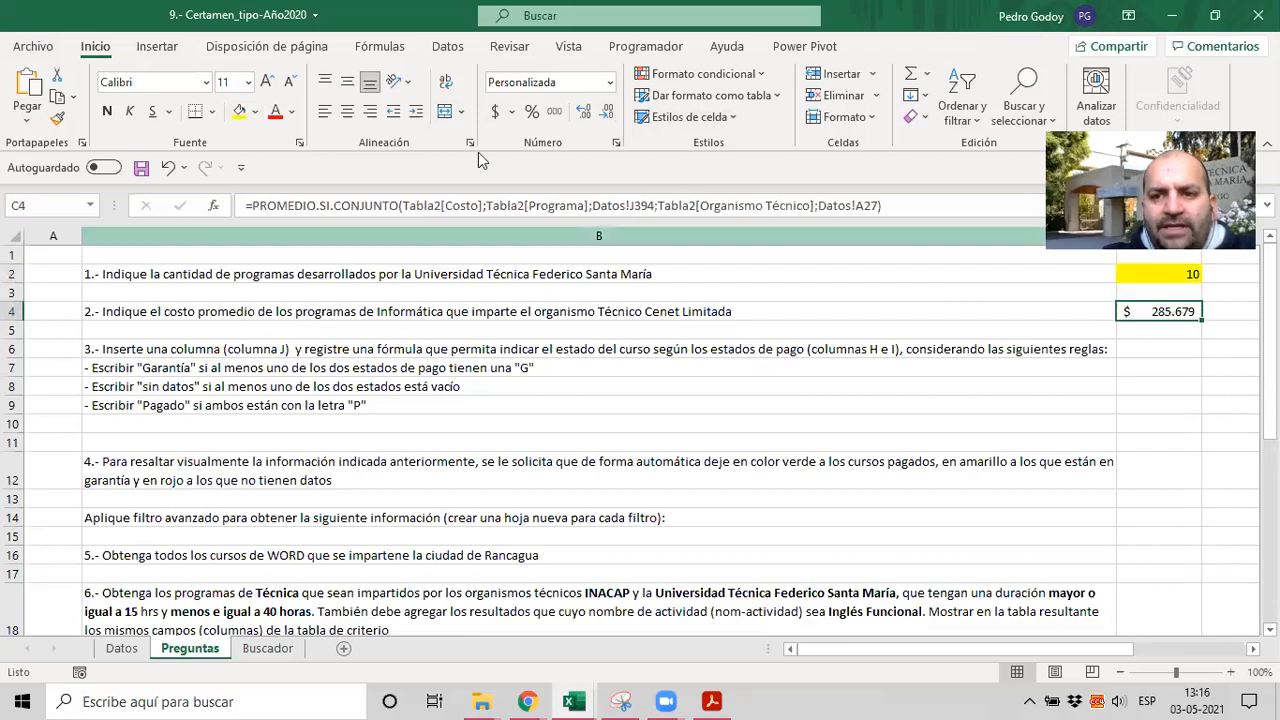
click(239, 111)
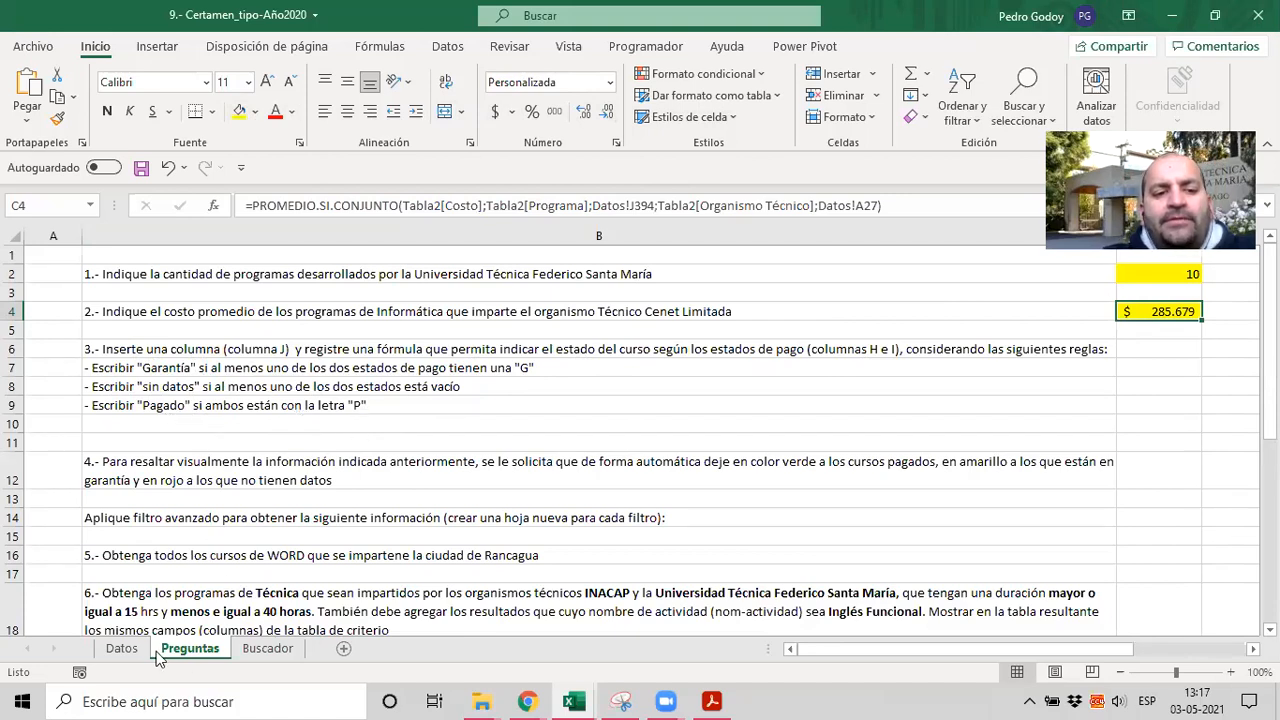
Step: Insert a new column J before the Programa column in the Datos sheet
click(122, 648)
scroll(508, 414, up, 6)
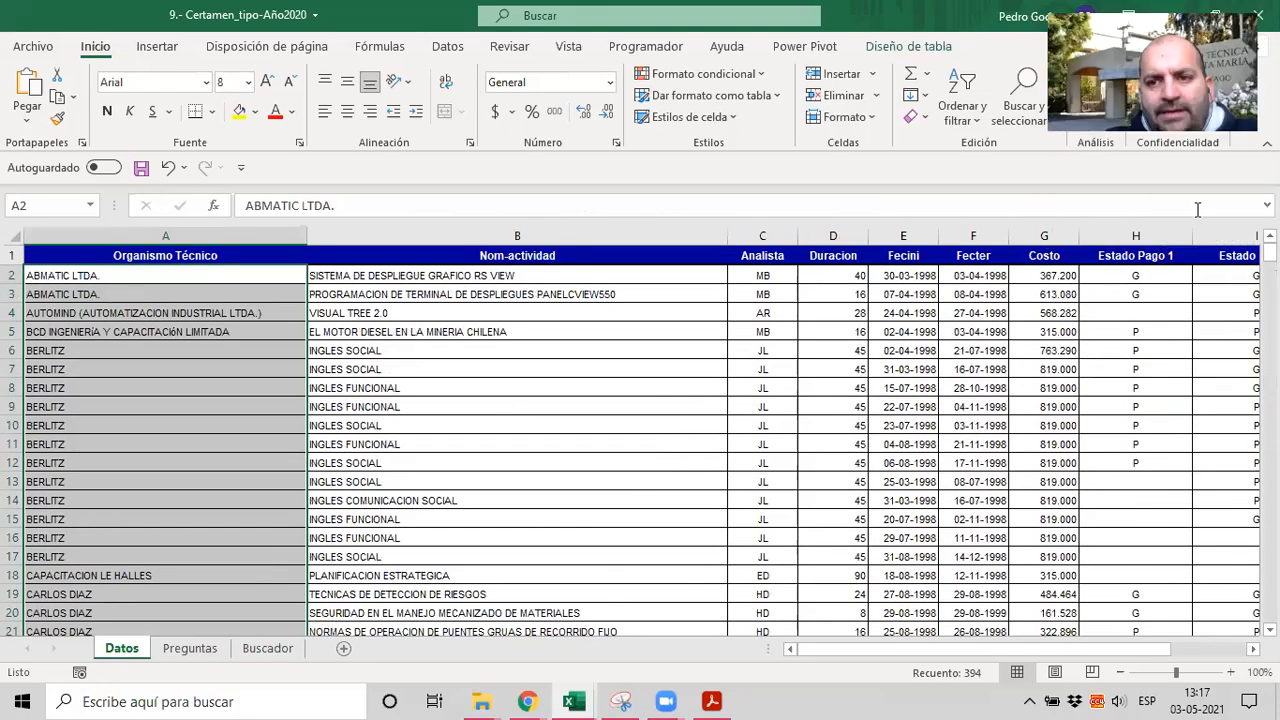
click(1238, 256)
key(Right)
key(Right)
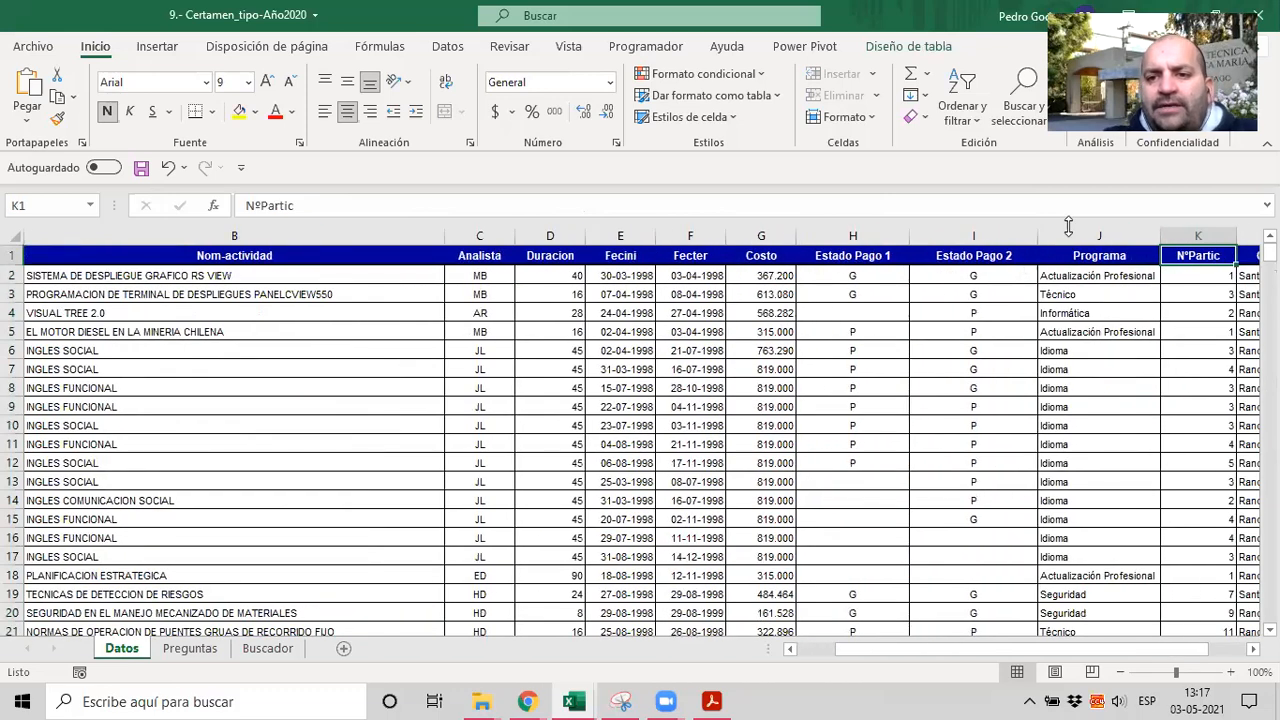
click(1072, 237)
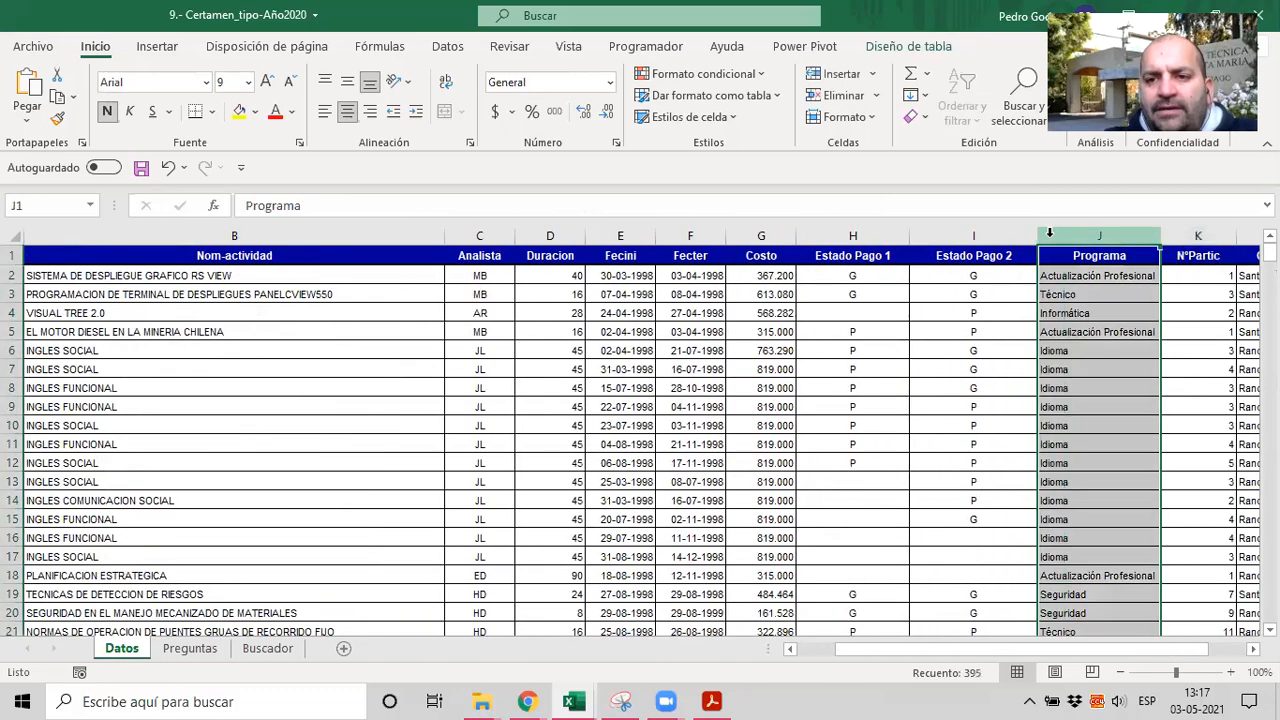
right_click(1072, 238)
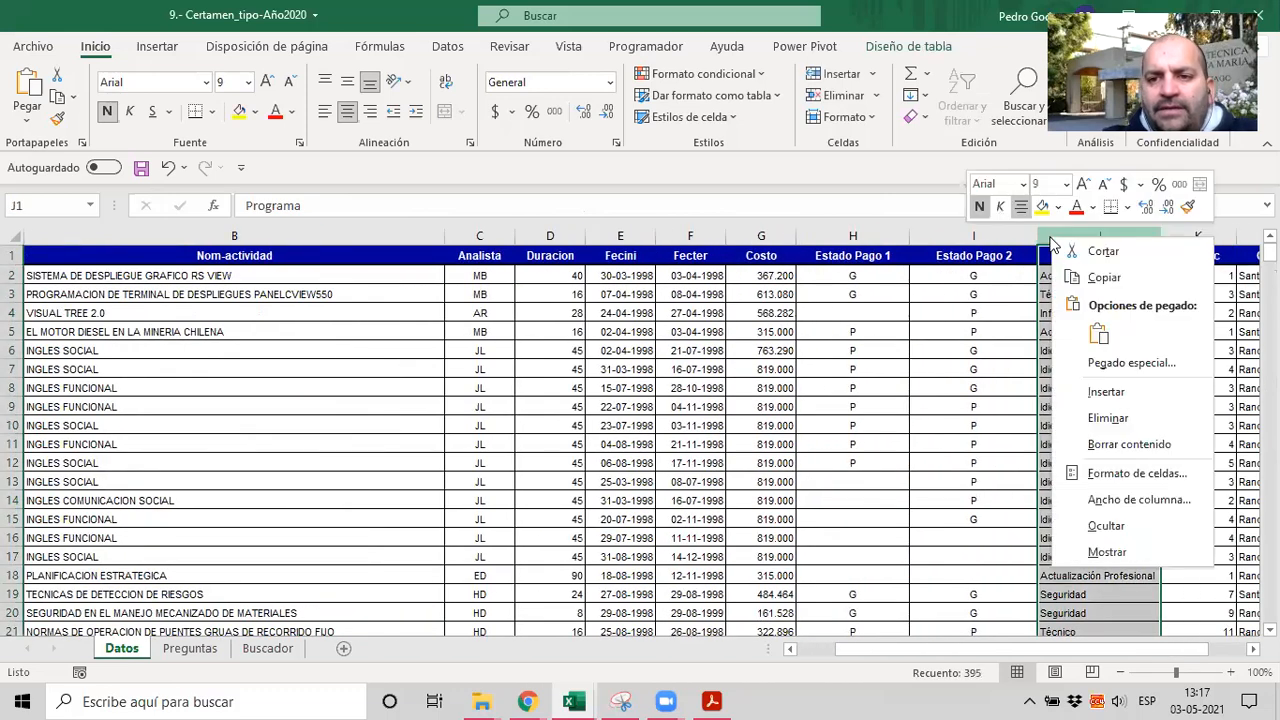
click(1148, 392)
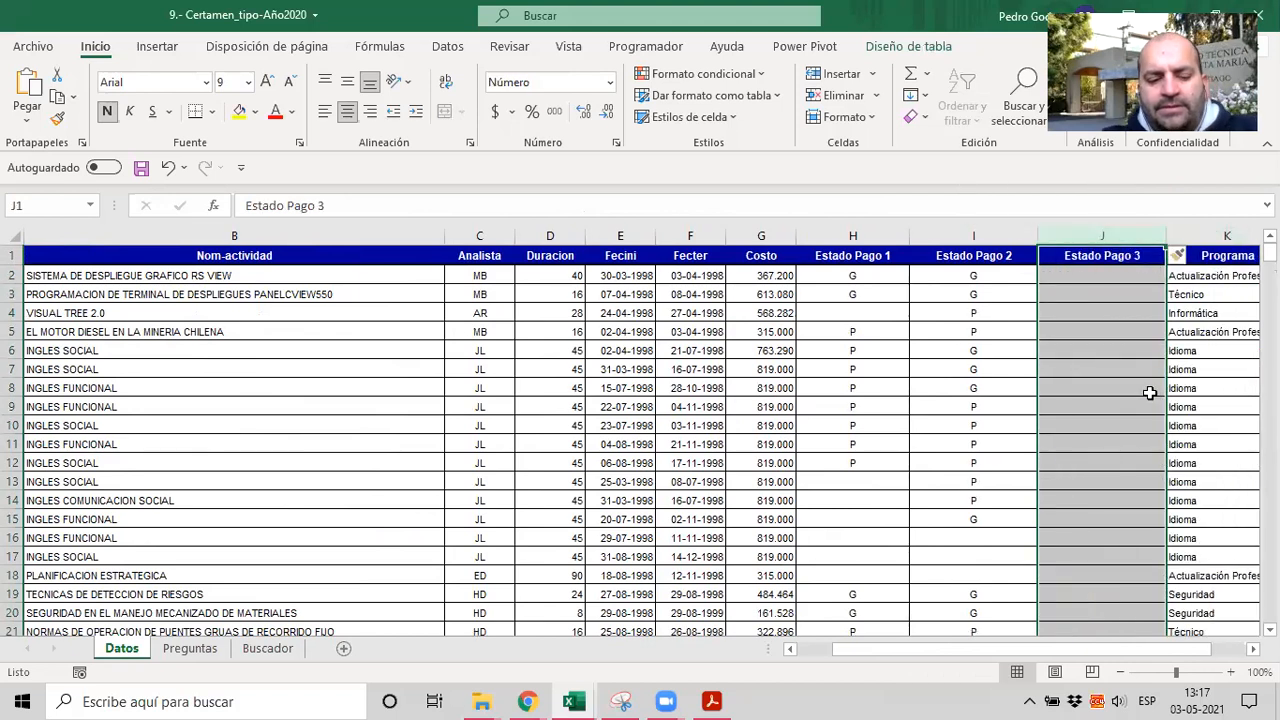
key(ctrl+z)
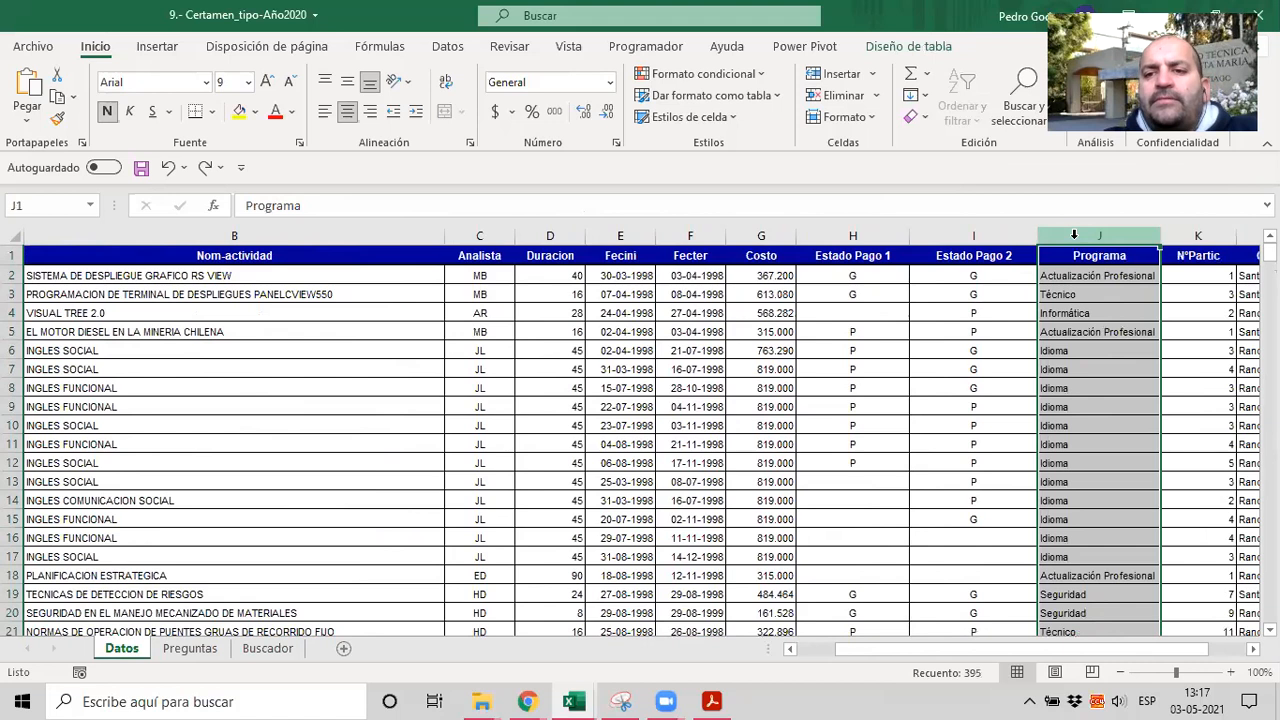
key(ctrl+y)
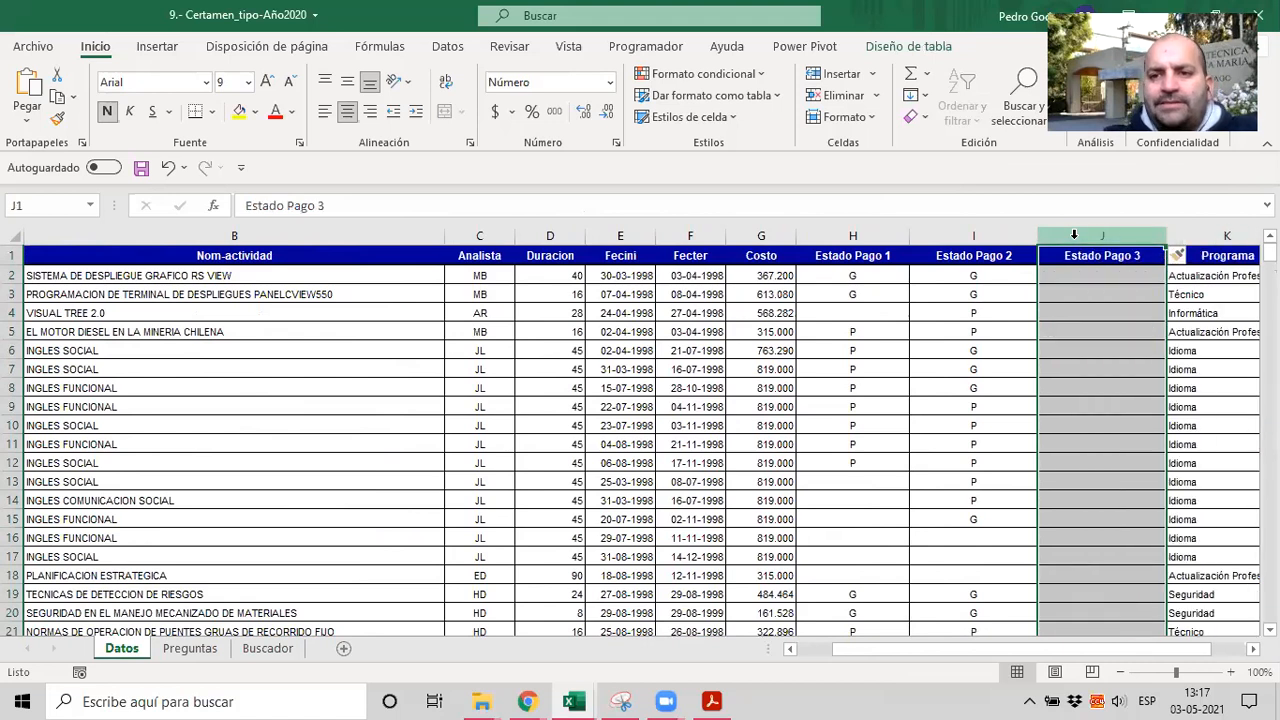
Step: Rename the header of the new column J as Categoria Estado
click(1083, 253)
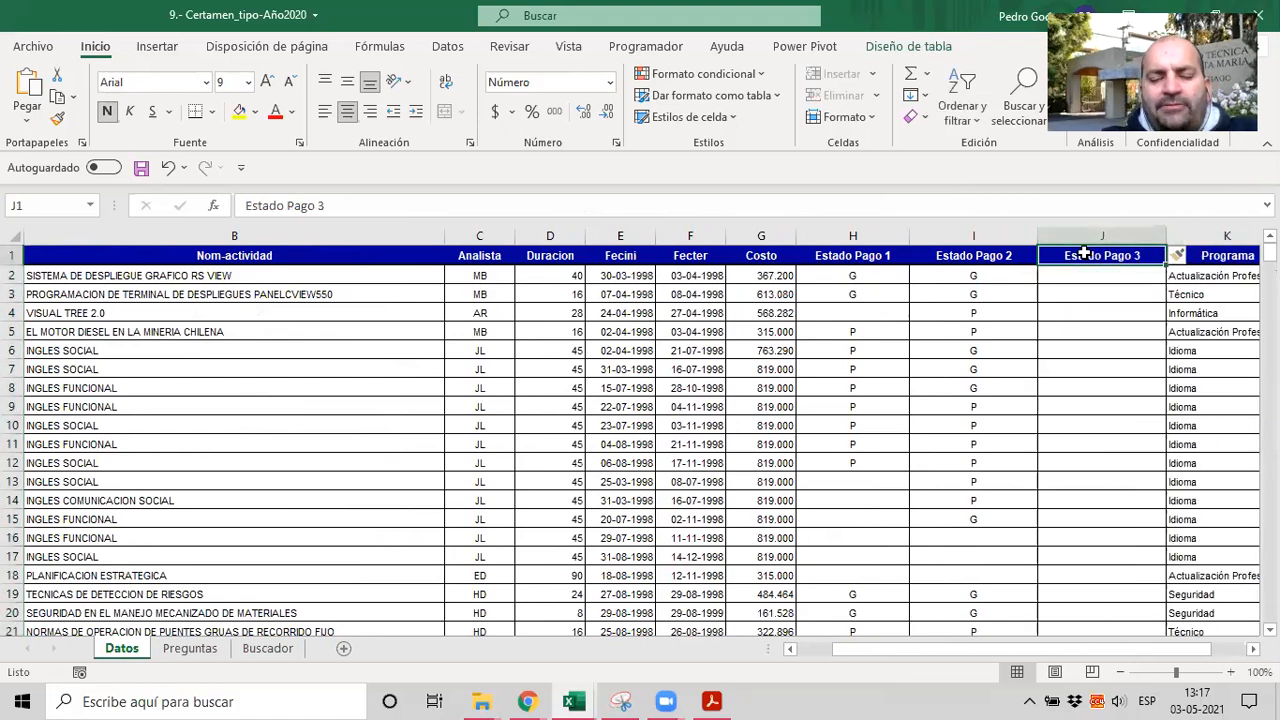
text(Cate)
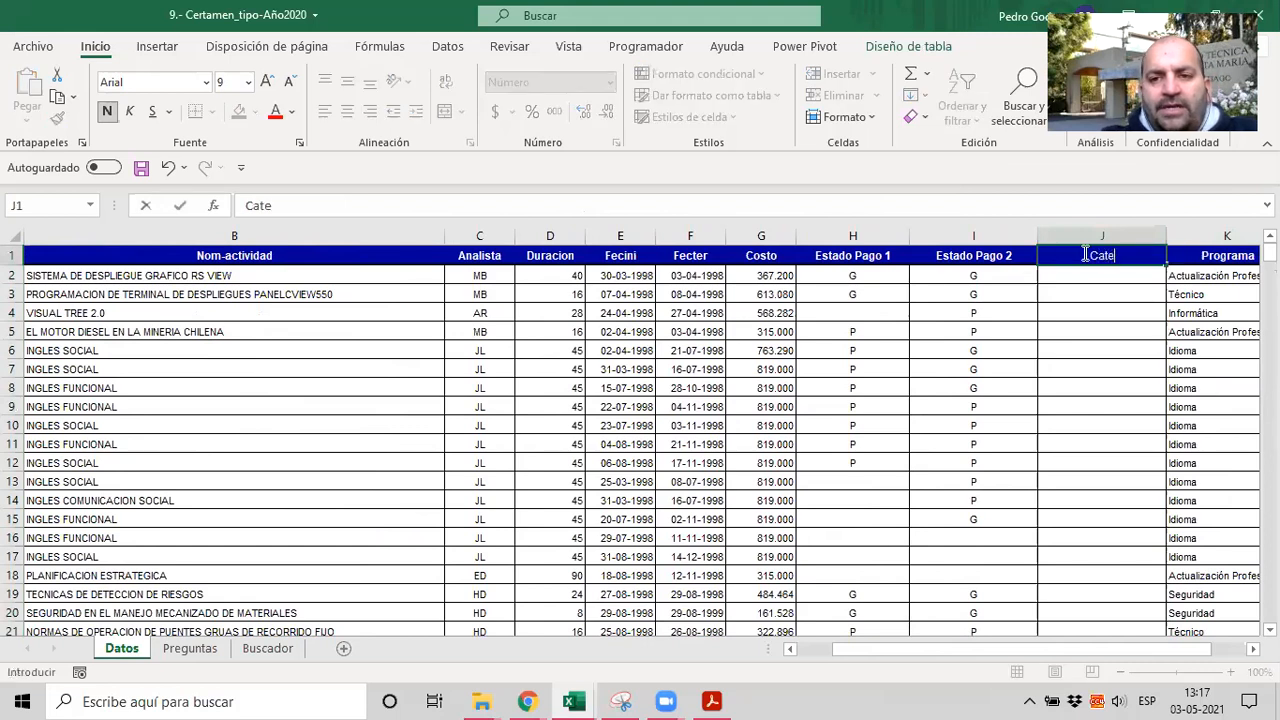
text(goria Estado)
key(Return)
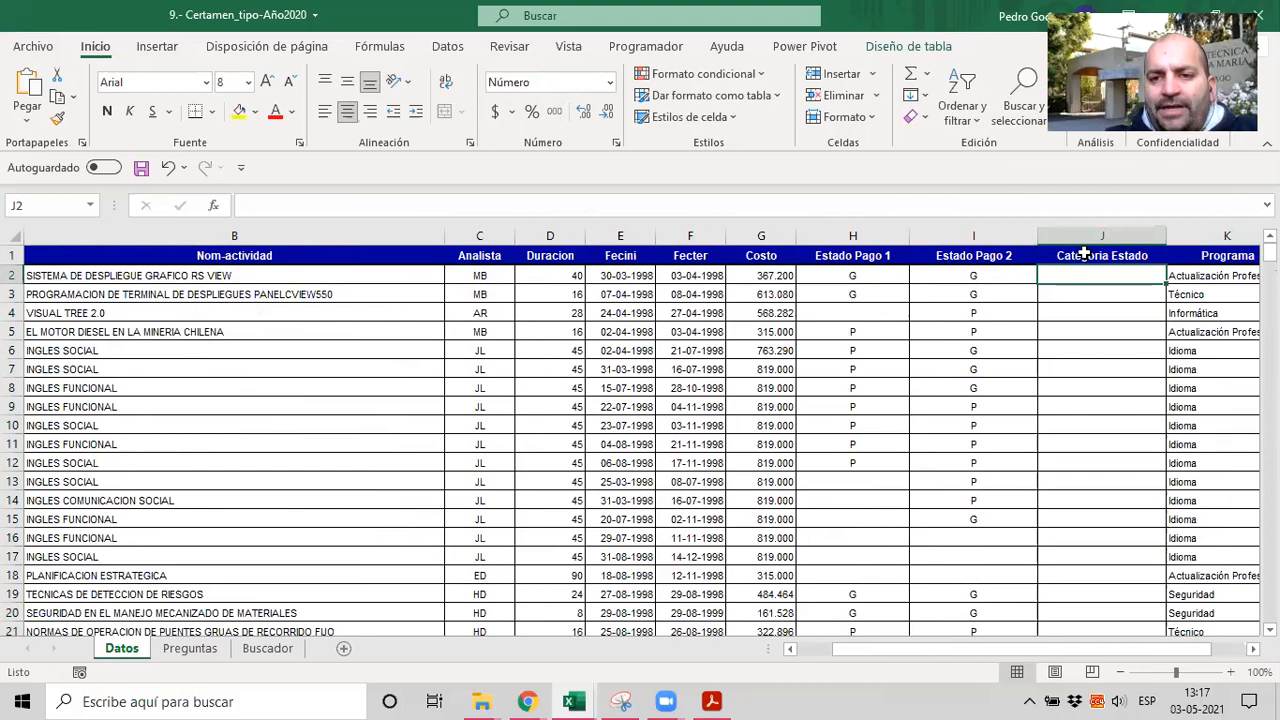
Step: Start a SI.CONJUNTO formula in J2 with the Y function as its first logical test
click(925, 280)
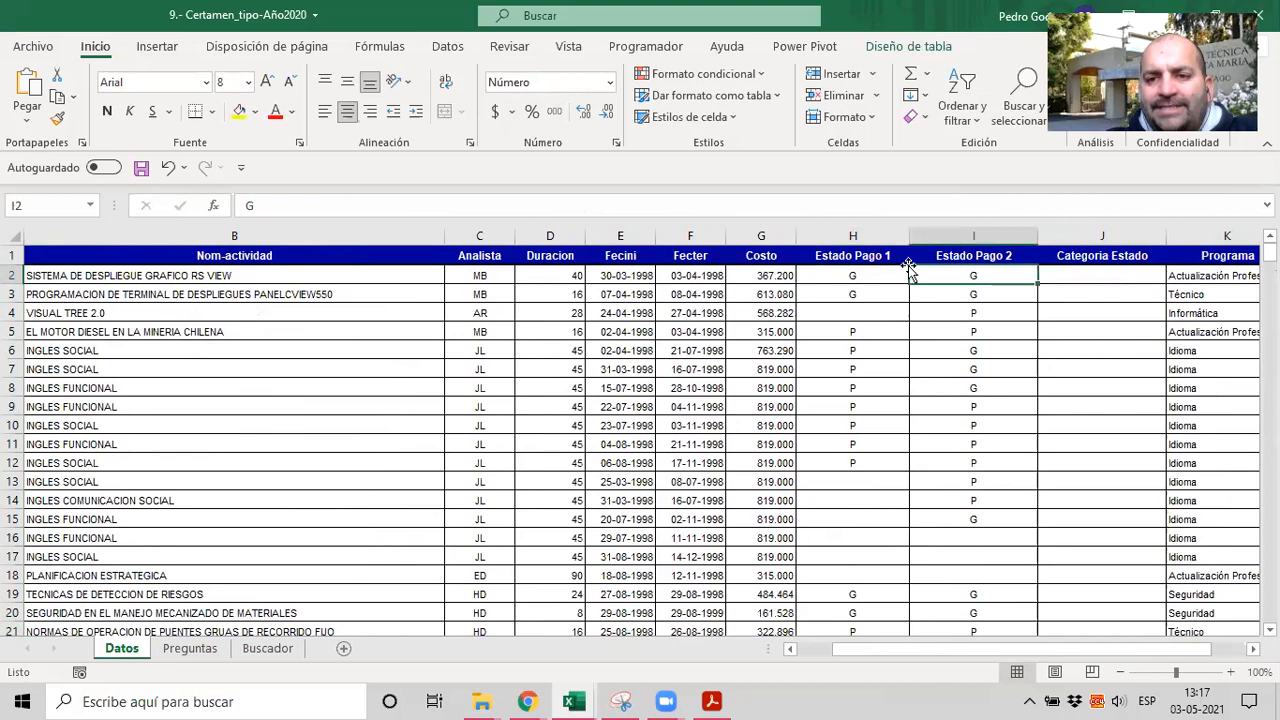
click(866, 258)
click(1080, 277)
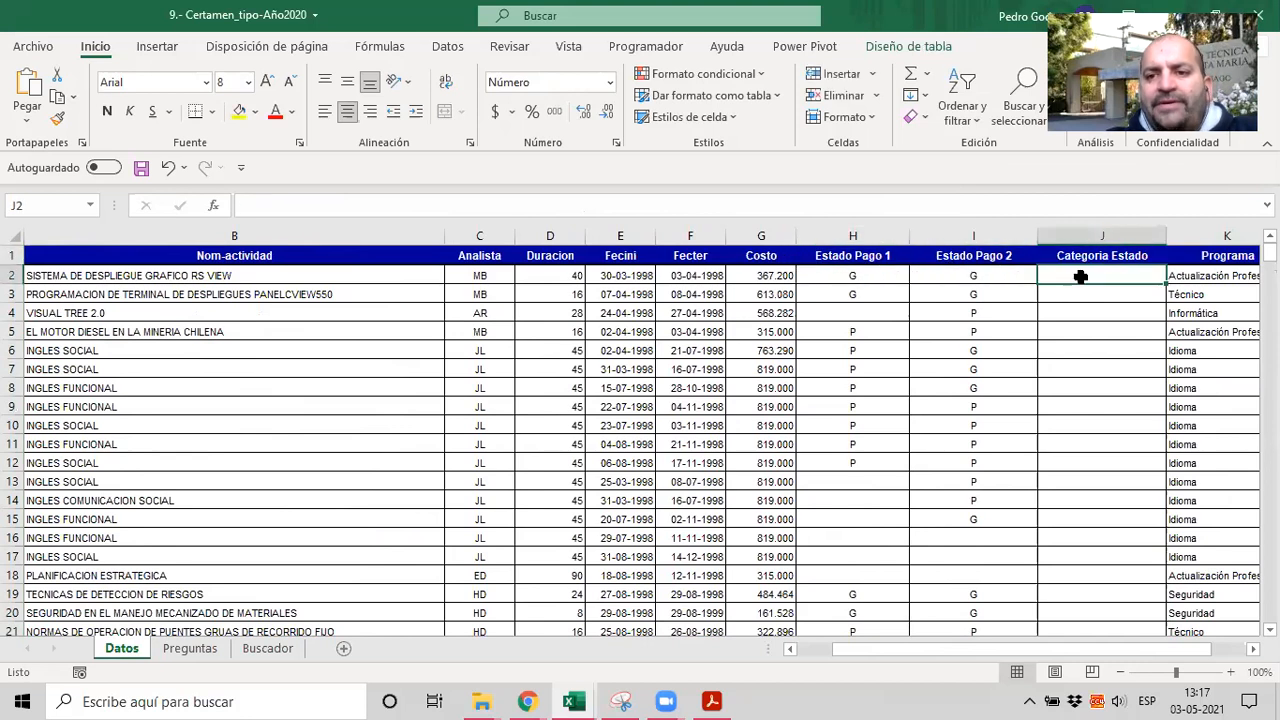
text(=)
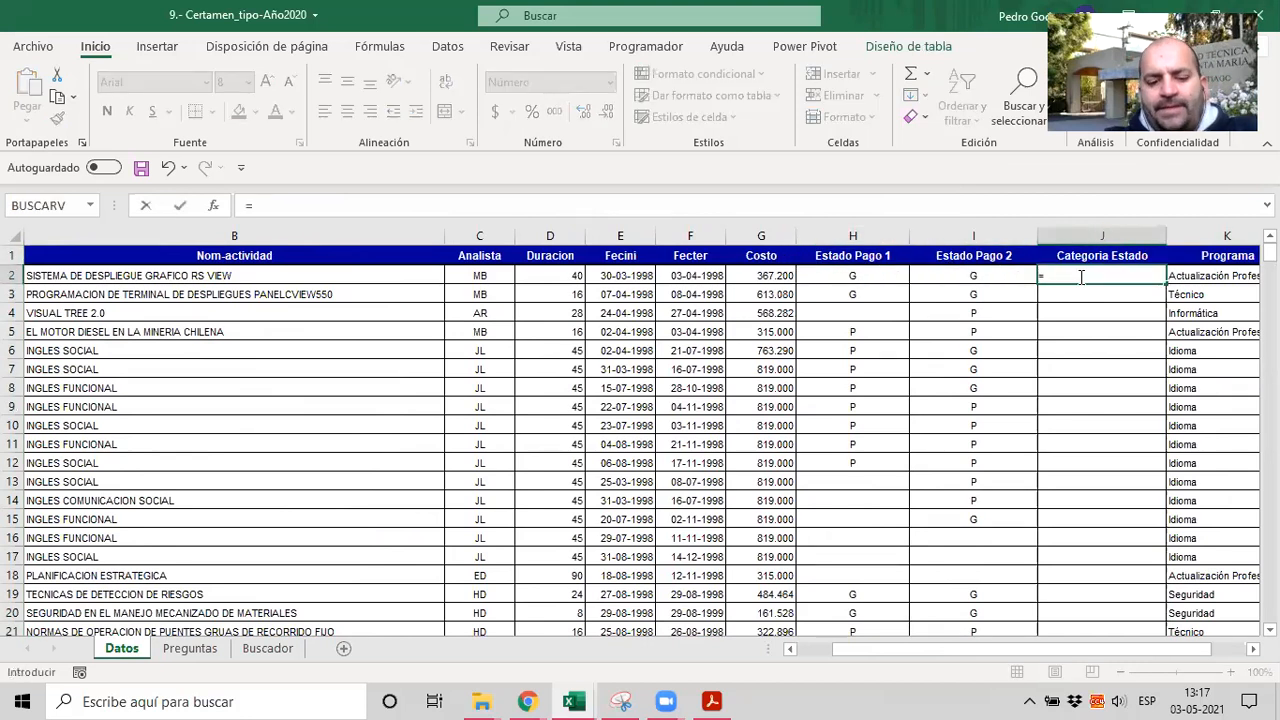
text(si)
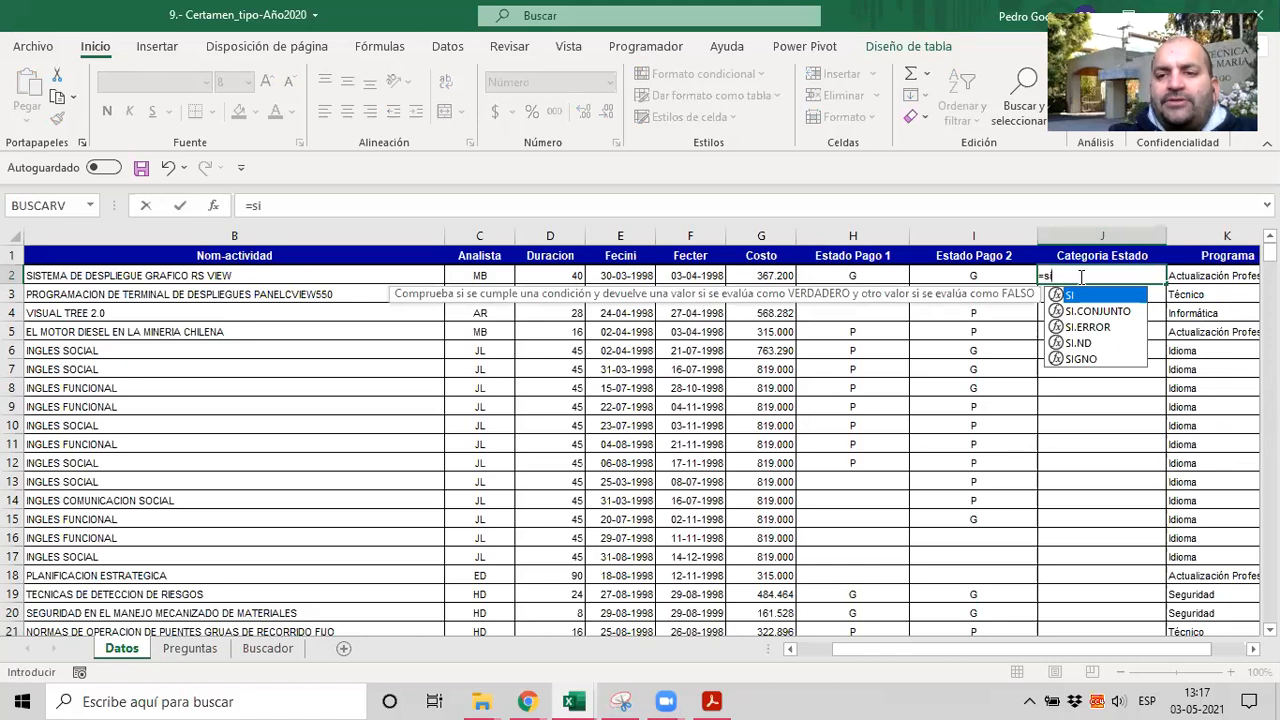
key(Down)
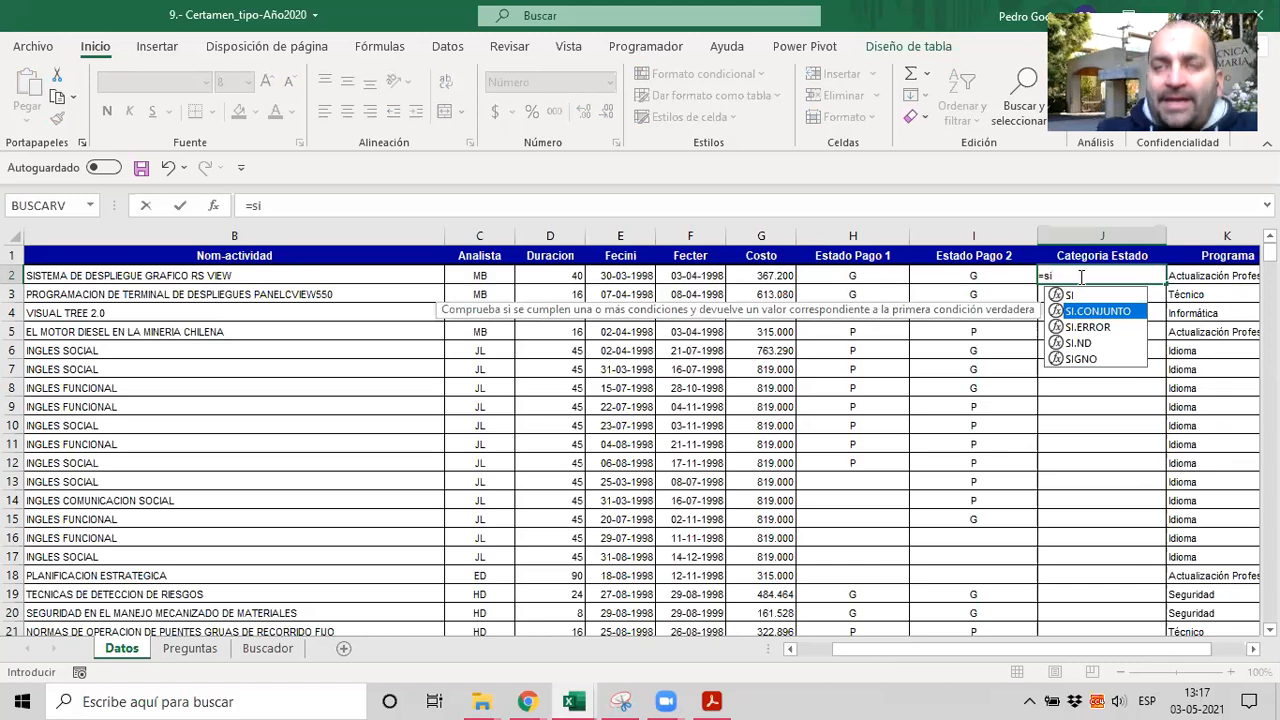
key(Tab)
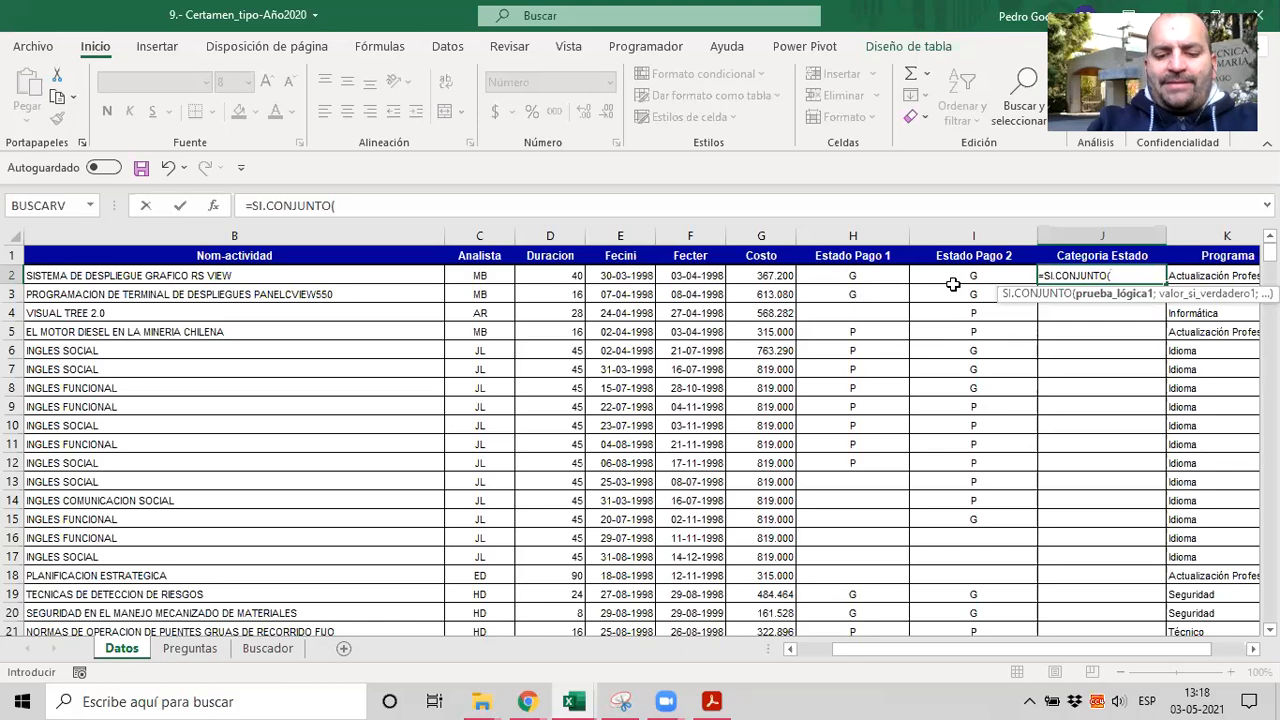
text(y()
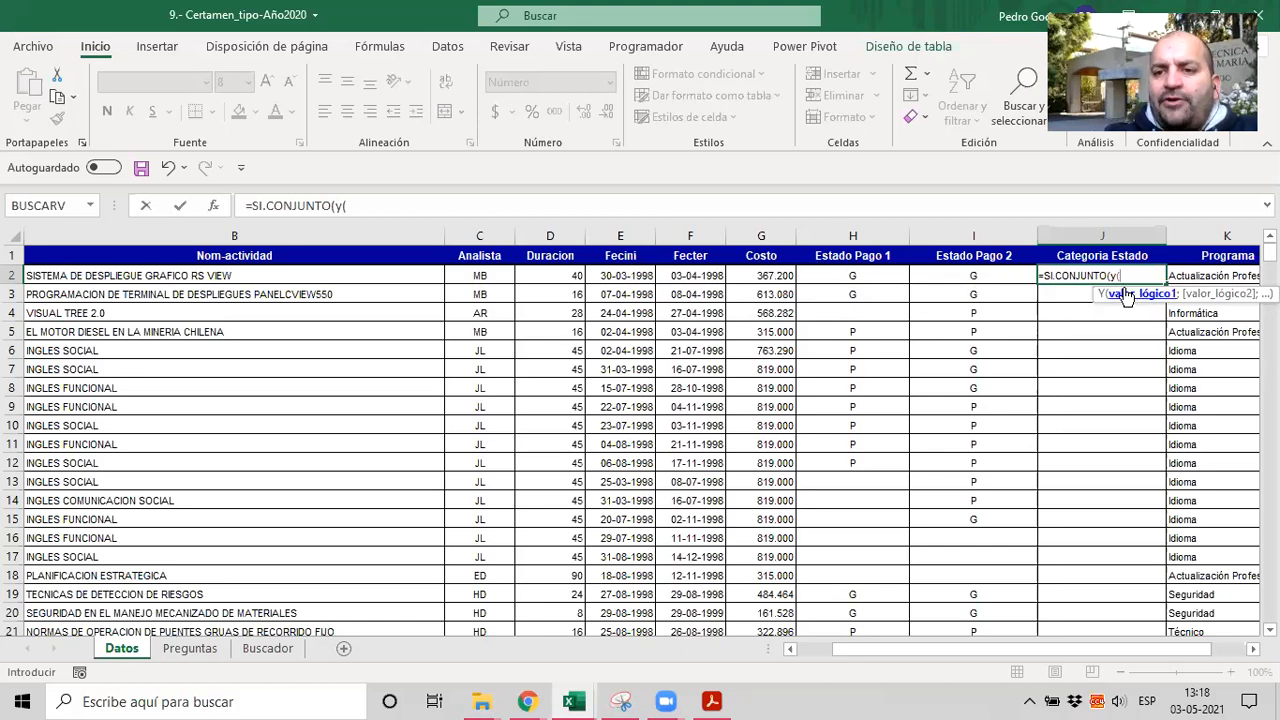
click(862, 276)
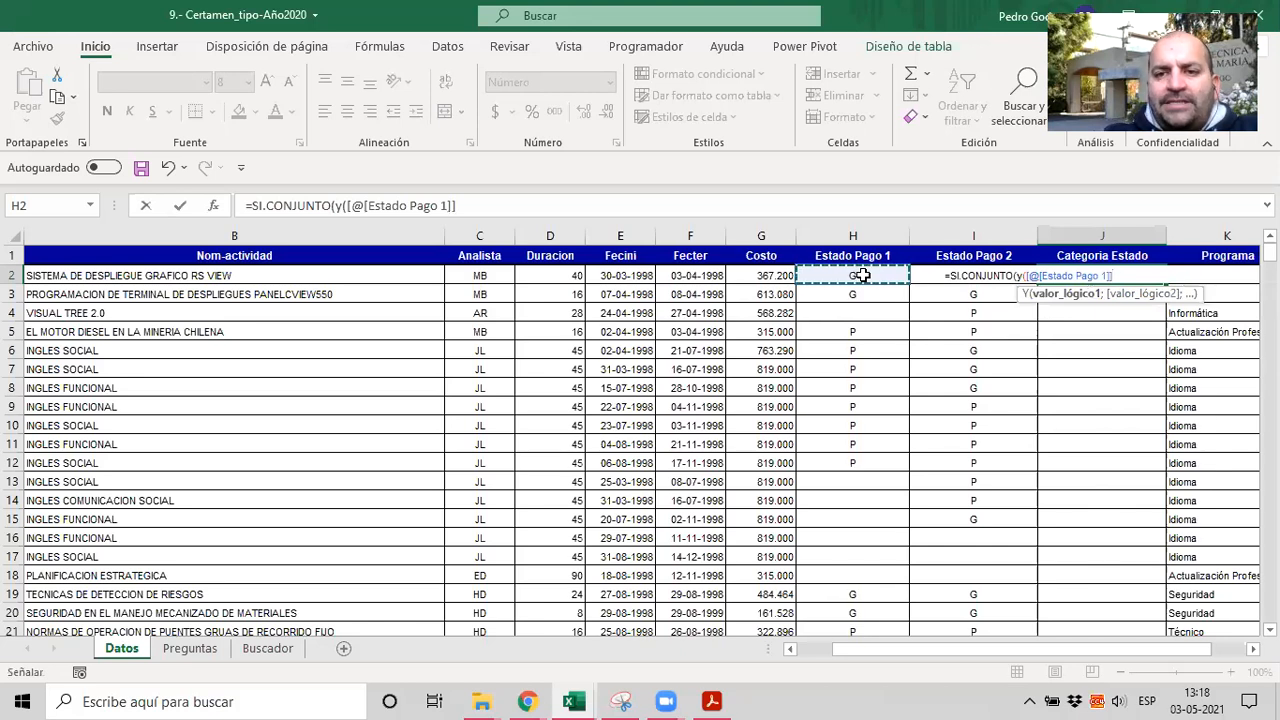
key(BackSpace)
key(BackSpace)
key(BackSpace)
key(BackSpace)
key(BackSpace)
key(BackSpace)
key(BackSpace)
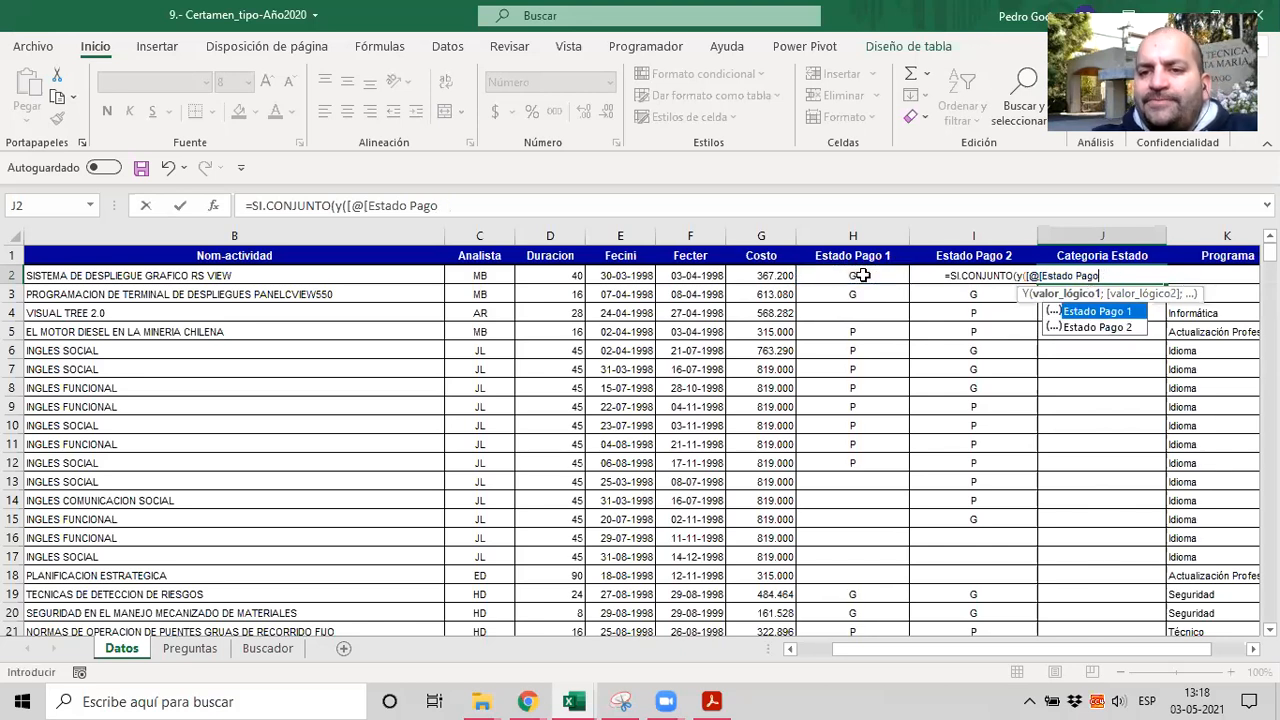
key(BackSpace)
key(BackSpace)
key(BackSpace)
key(BackSpace)
key(BackSpace)
key(BackSpace)
key(BackSpace)
key(BackSpace)
key(BackSpace)
key(BackSpace)
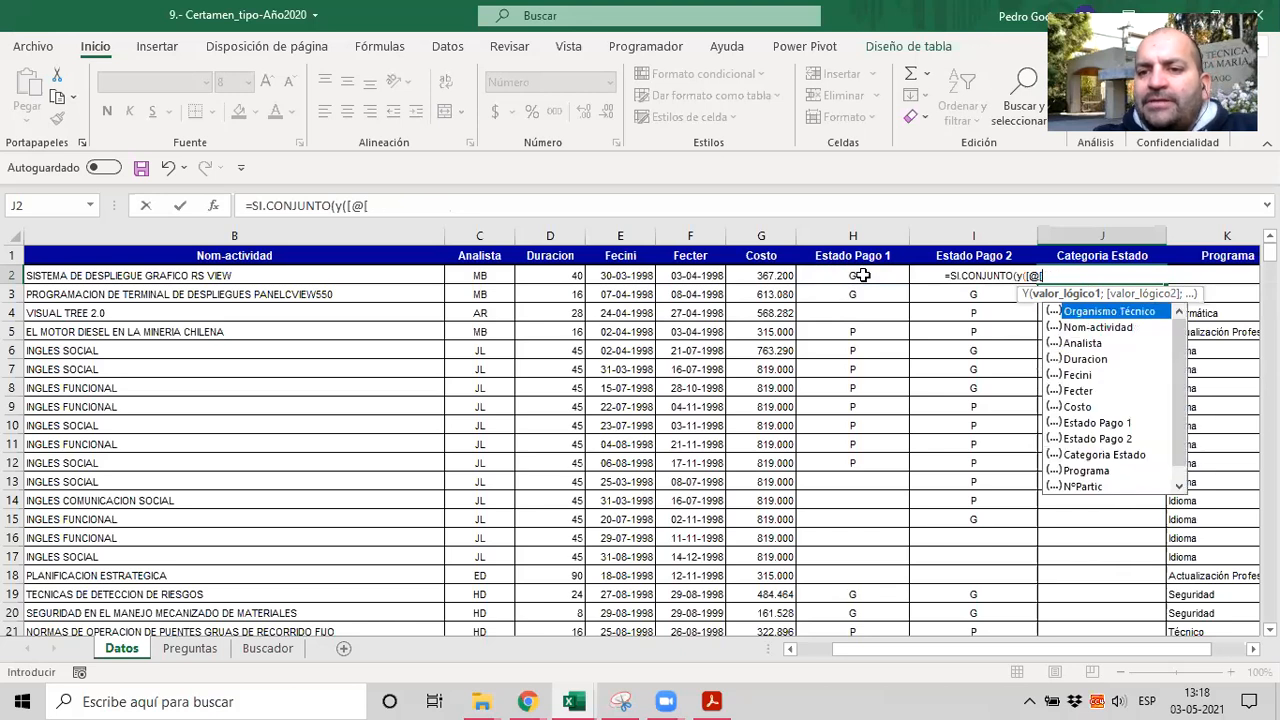
key(BackSpace)
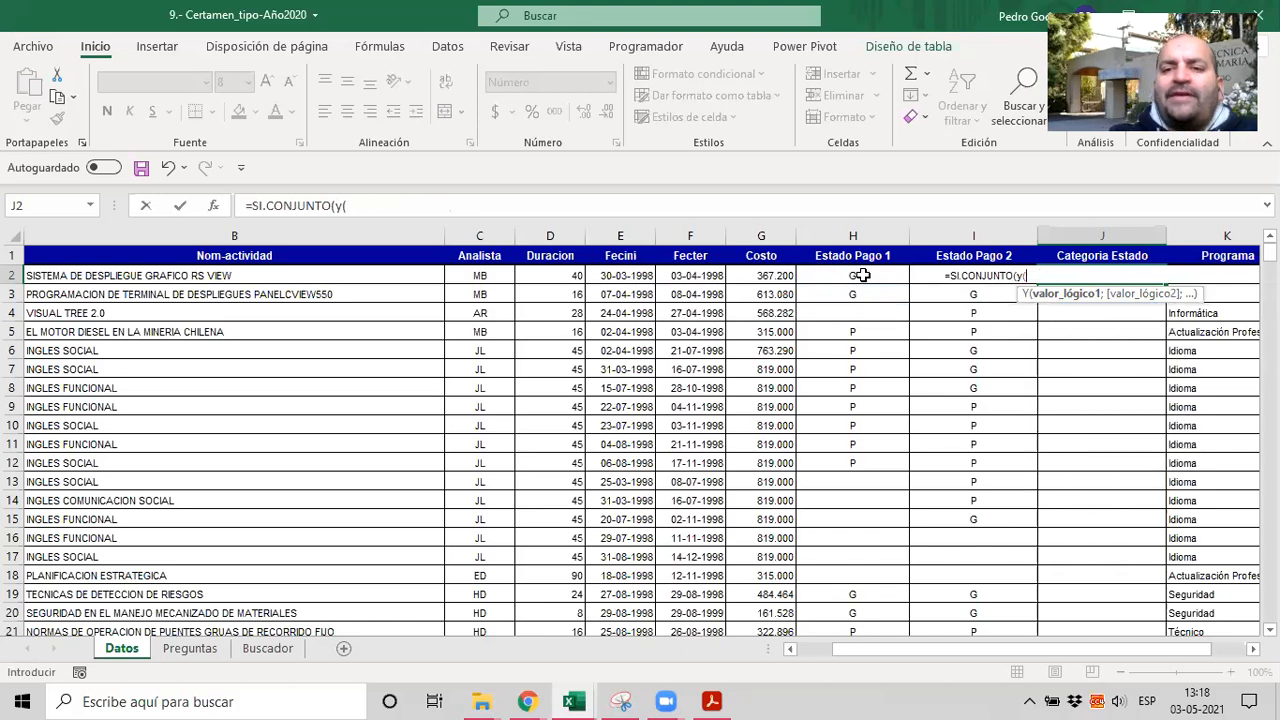
Step: Complete the Y test with H2="P" and I2="P", and give "Pagado" as its value if true
text(H2)
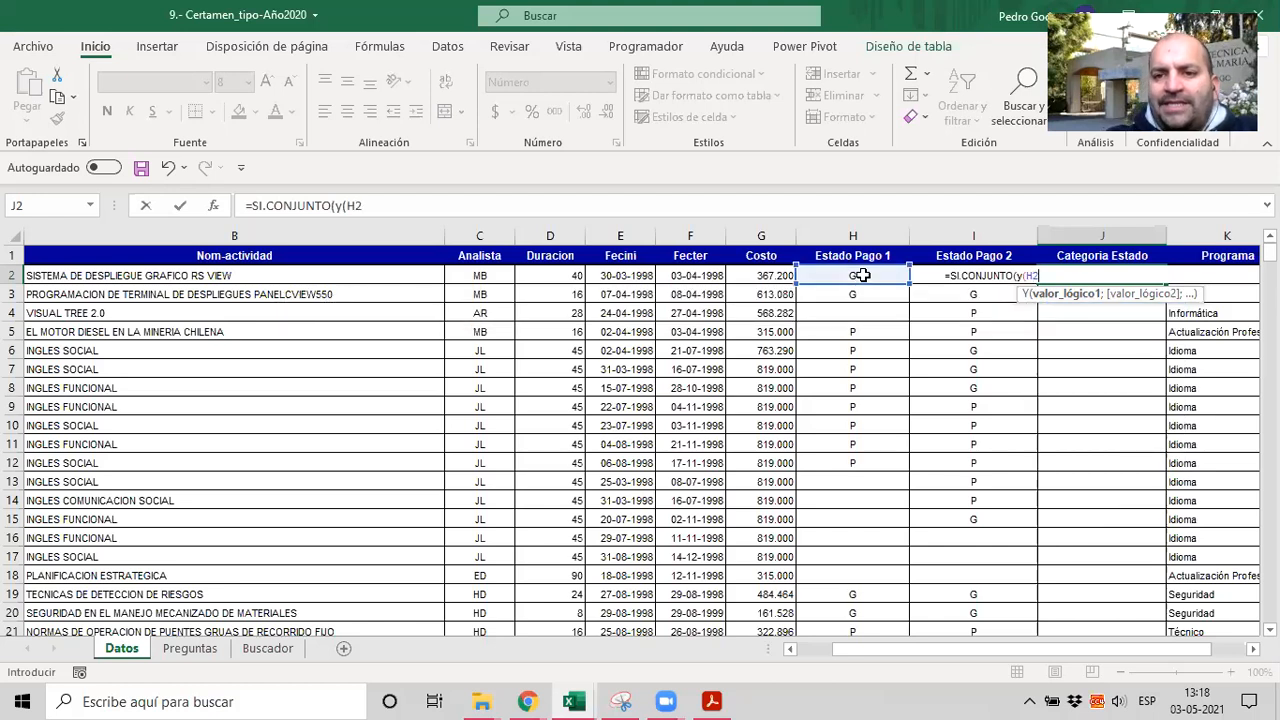
text(=)
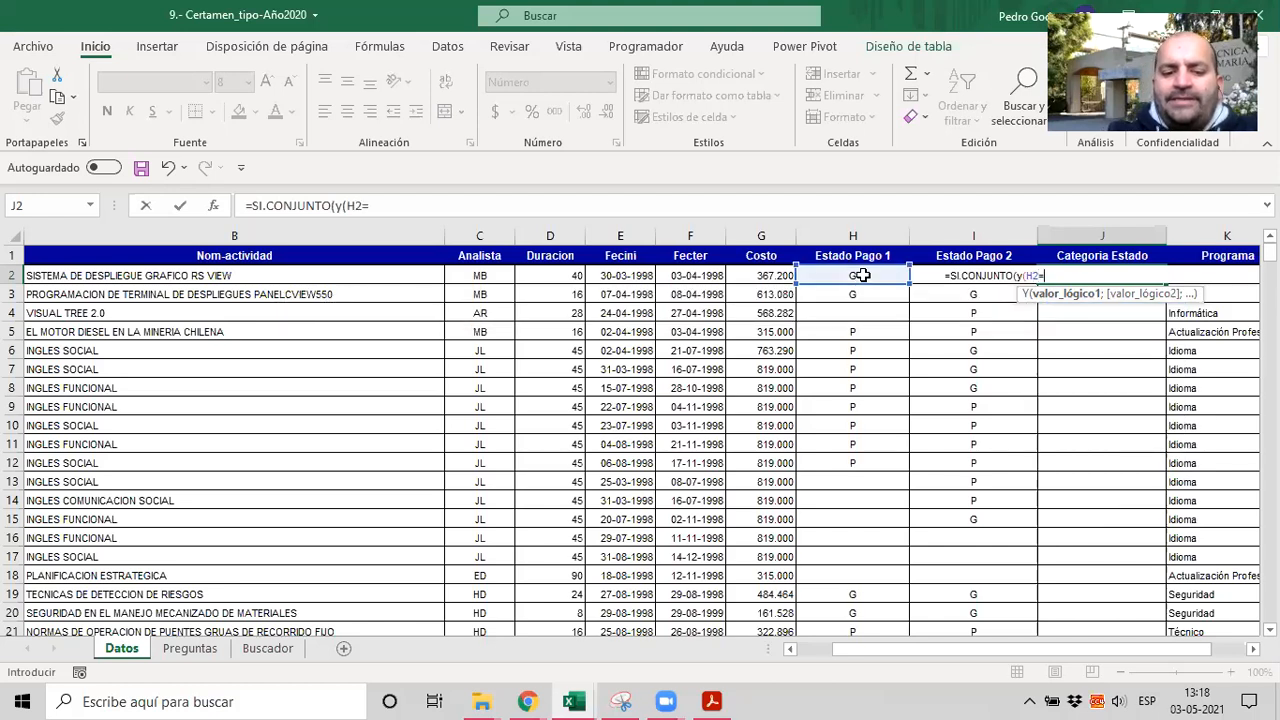
text("P")
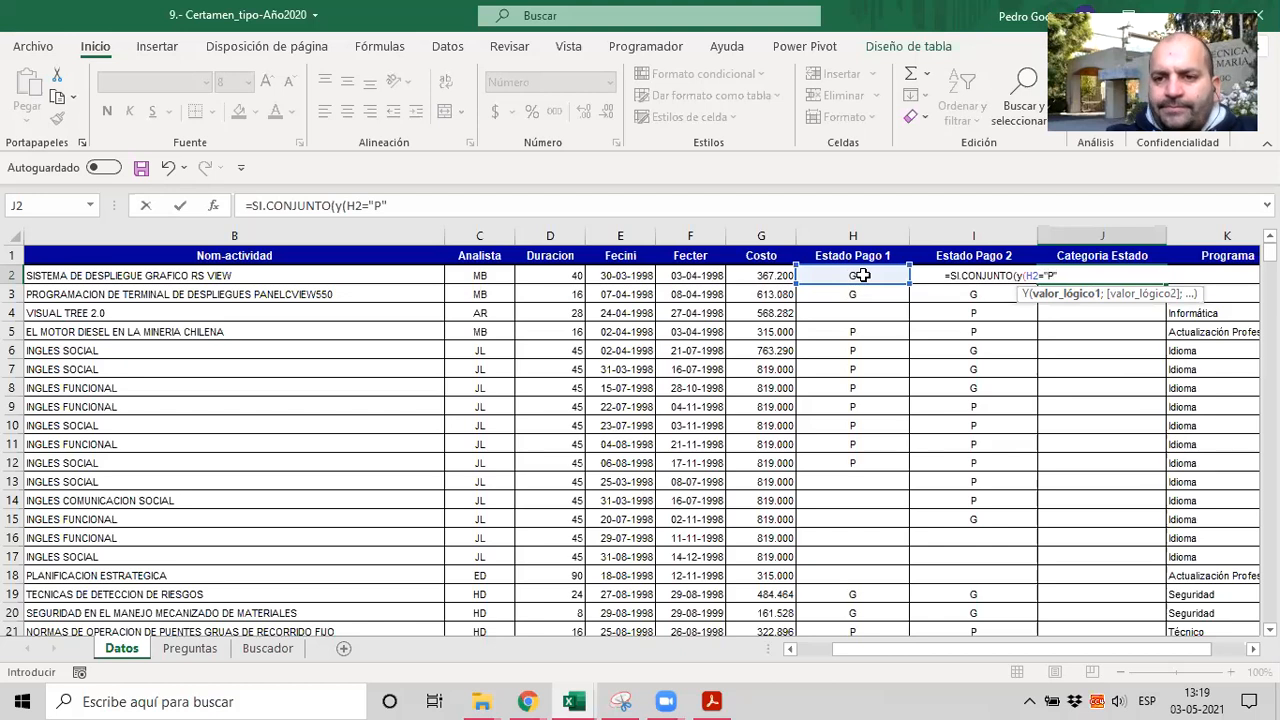
text(;)
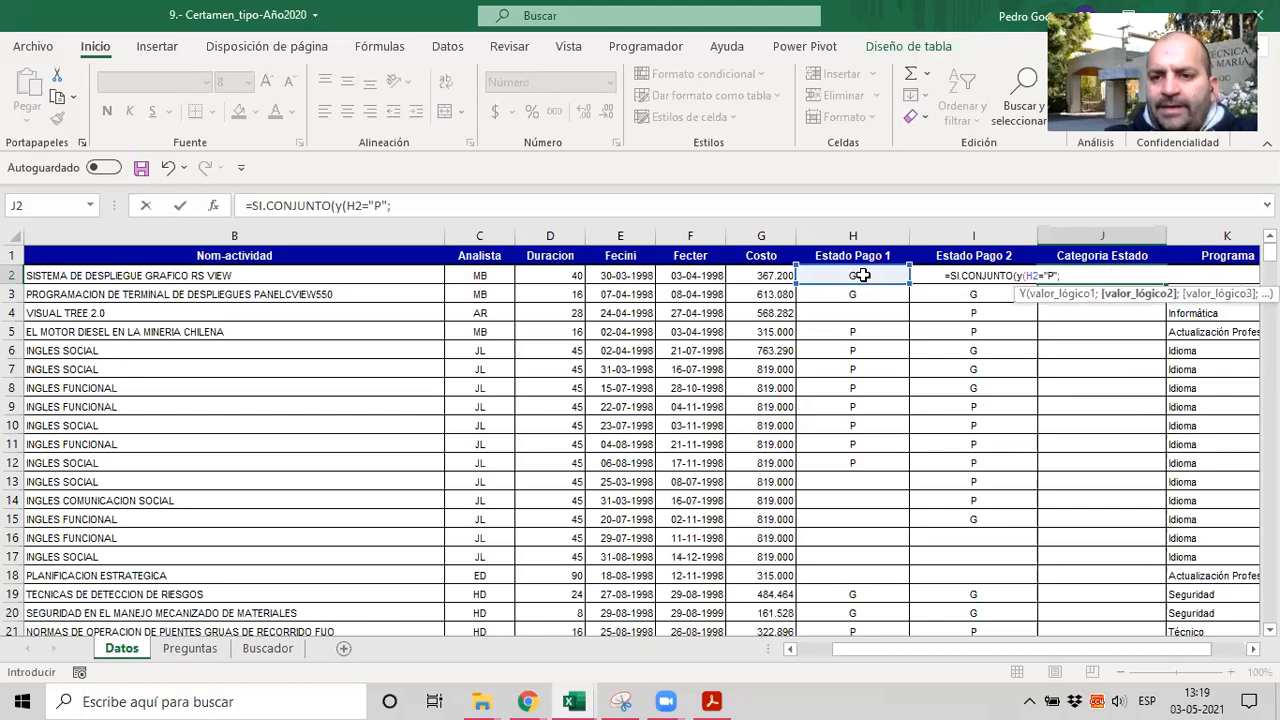
text(I2)
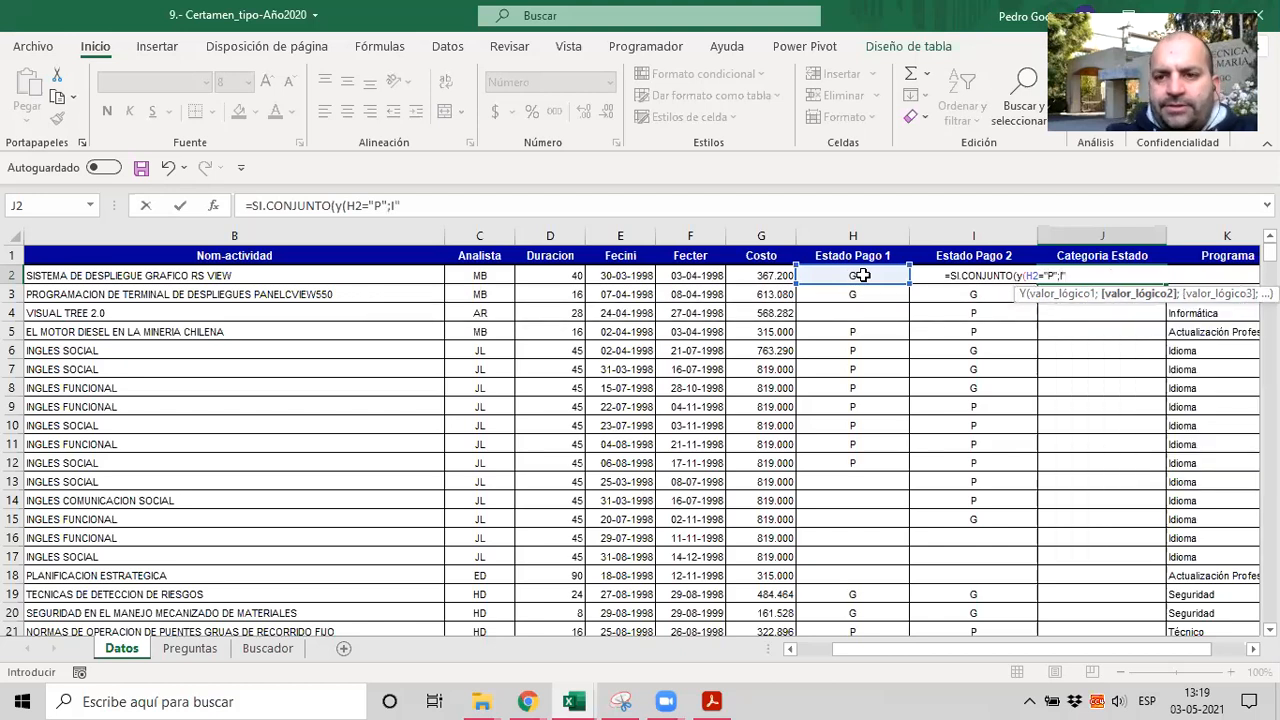
text(2=")
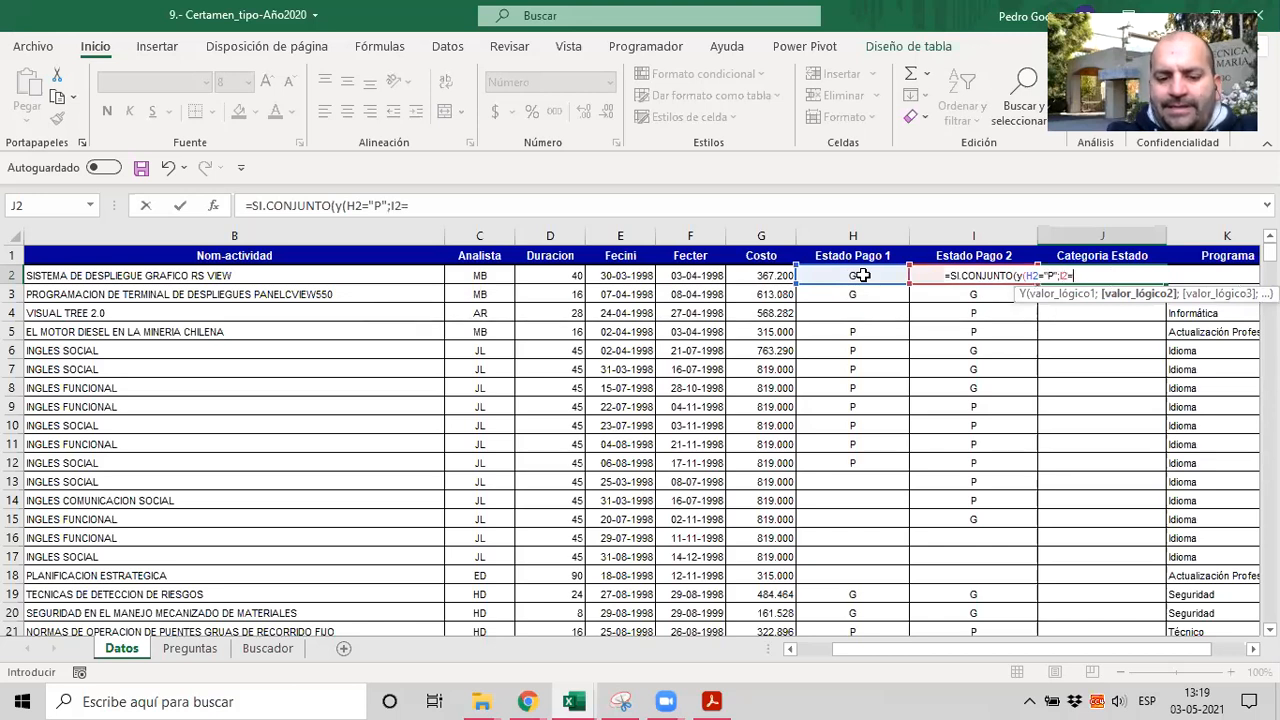
text(P")
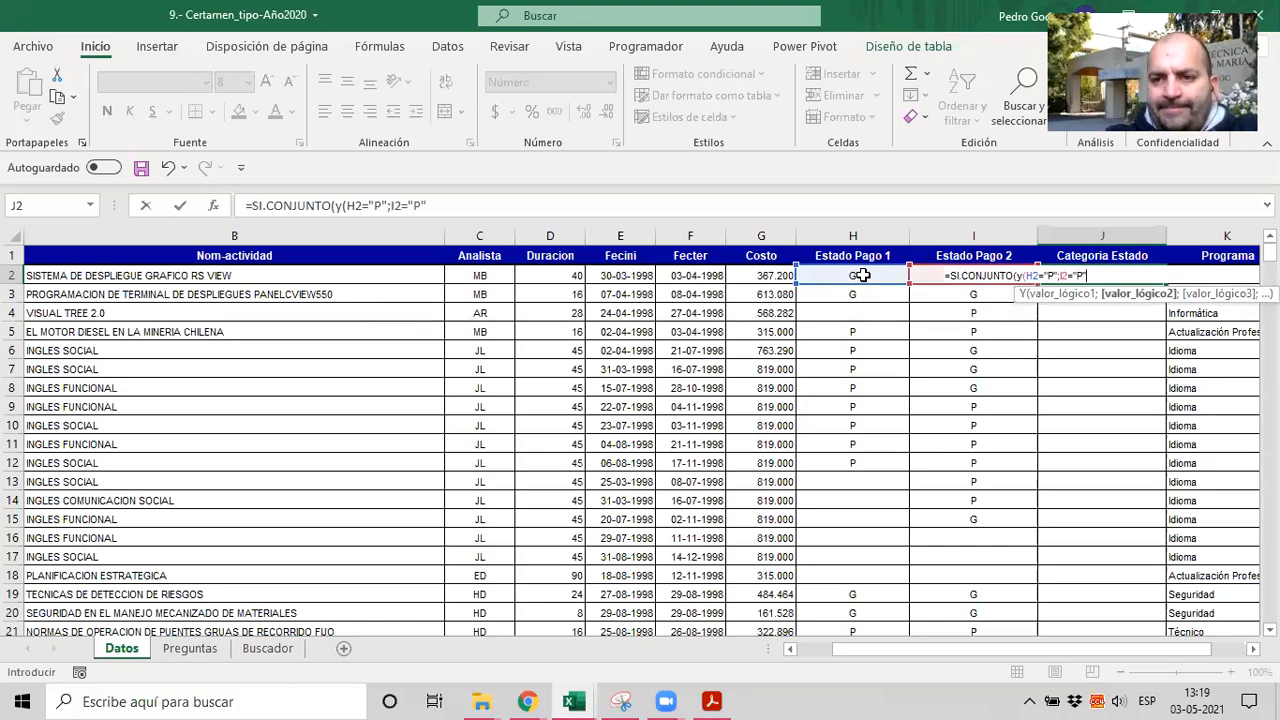
text())
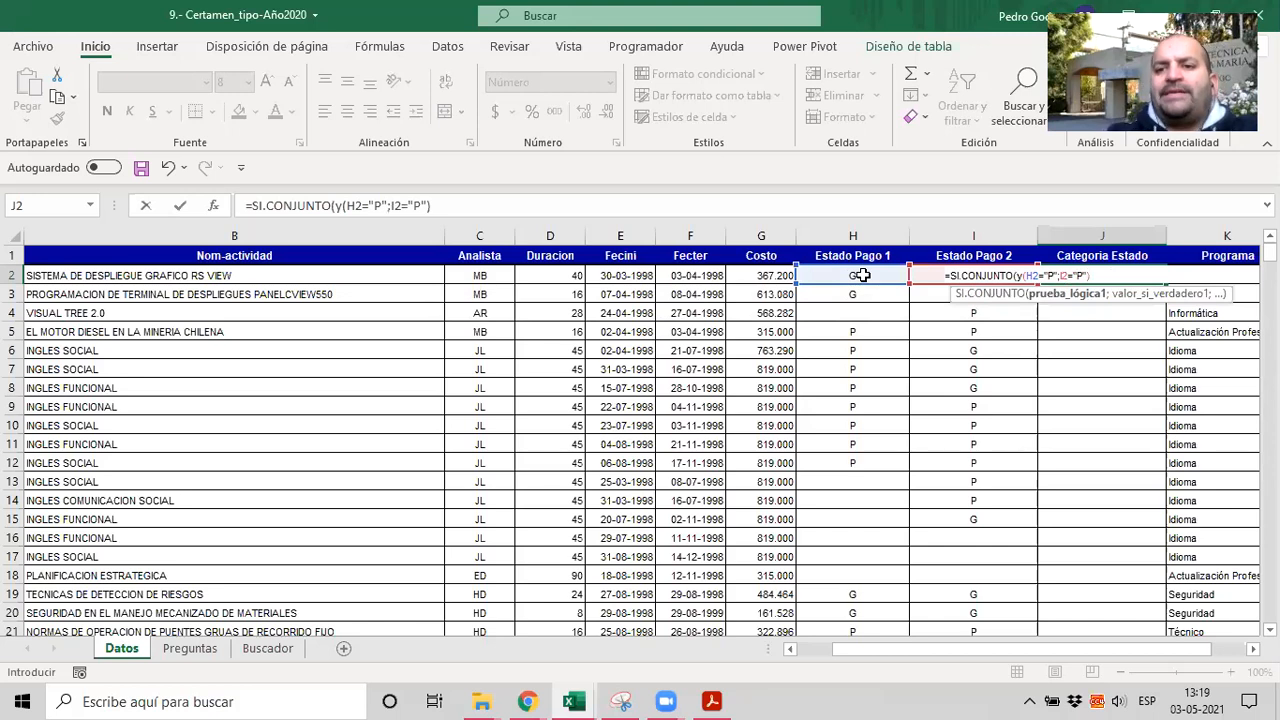
text(;)
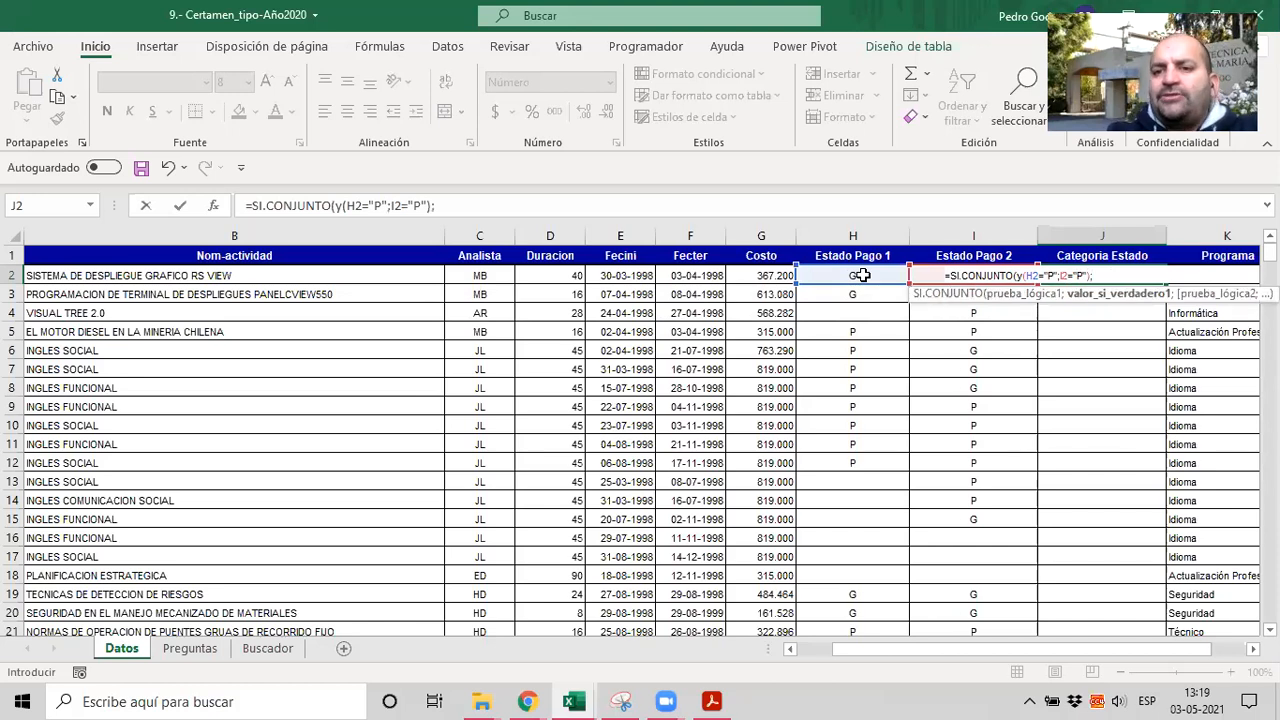
text("Pagado")
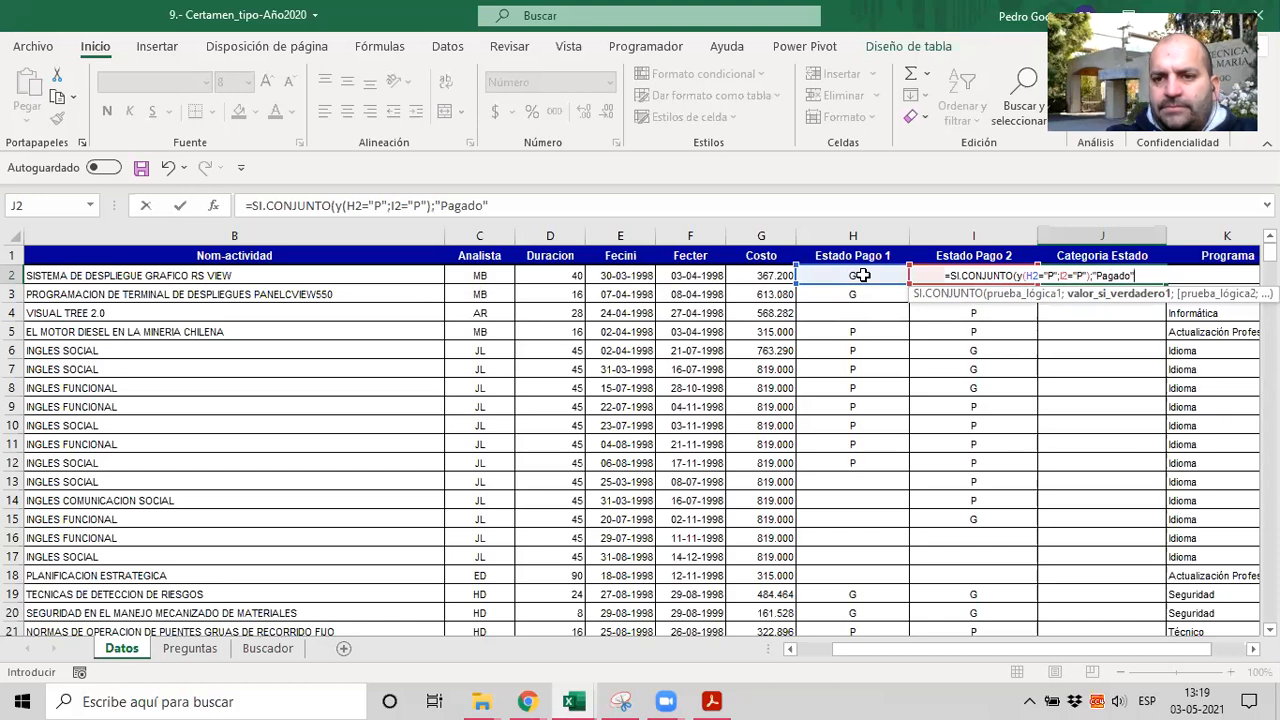
Step: Start the second logical test of the SI.CONJUNTO formula in J2 with the O function
text(;)
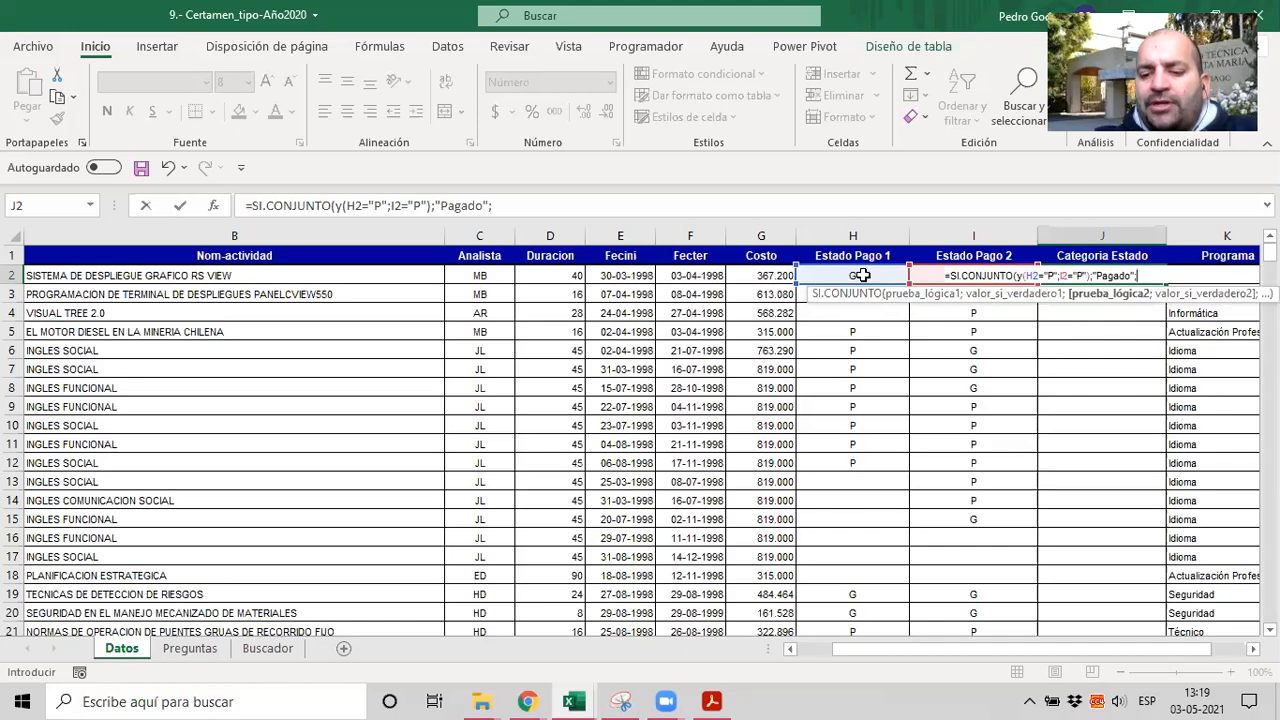
text(o)
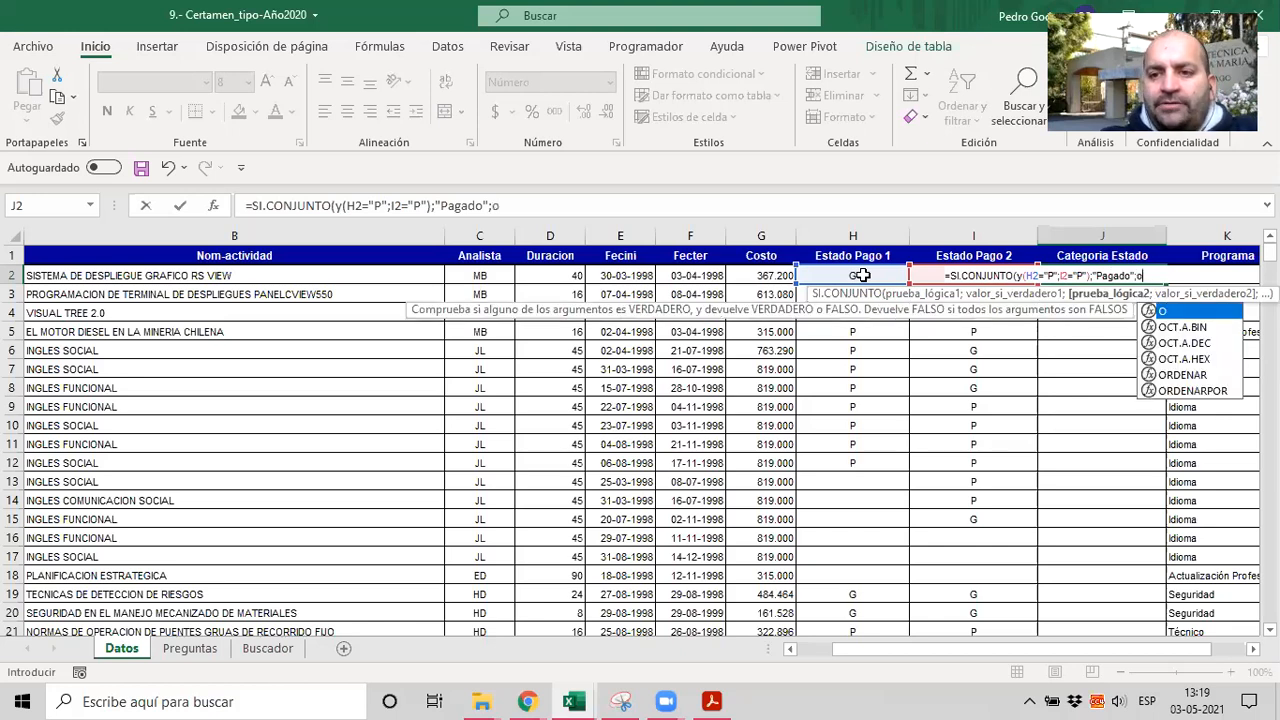
text(()
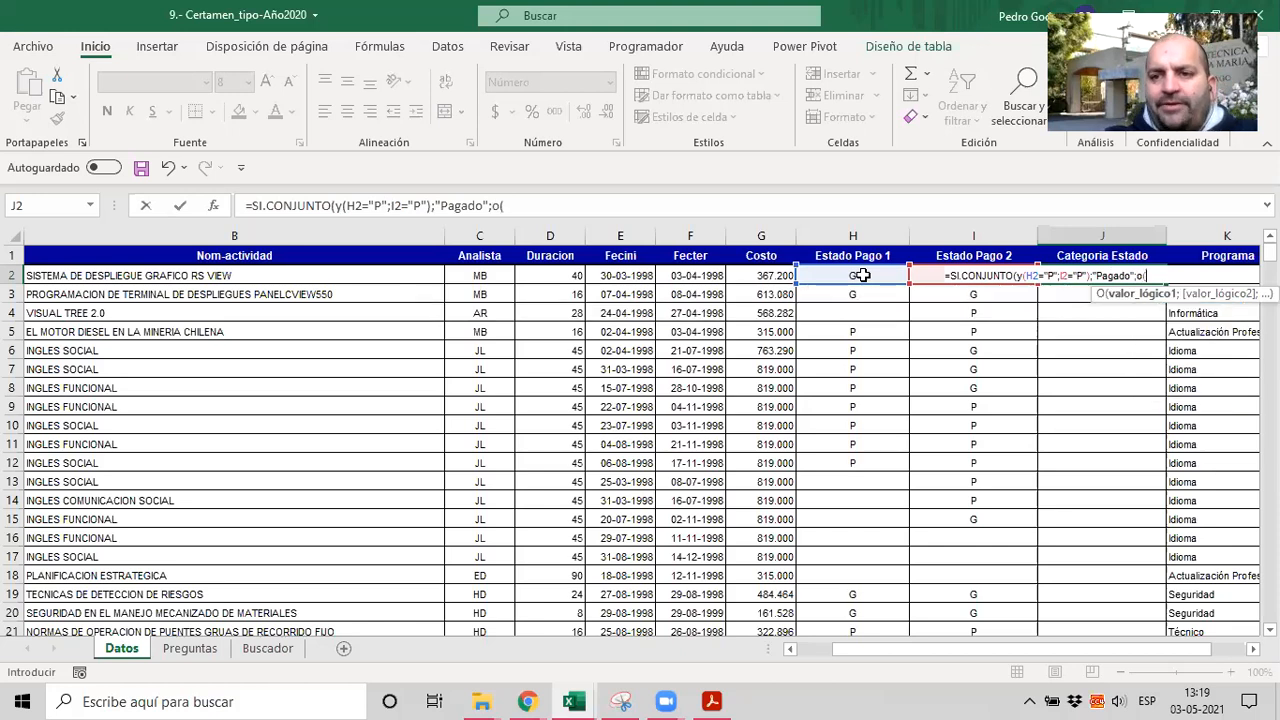
click(862, 275)
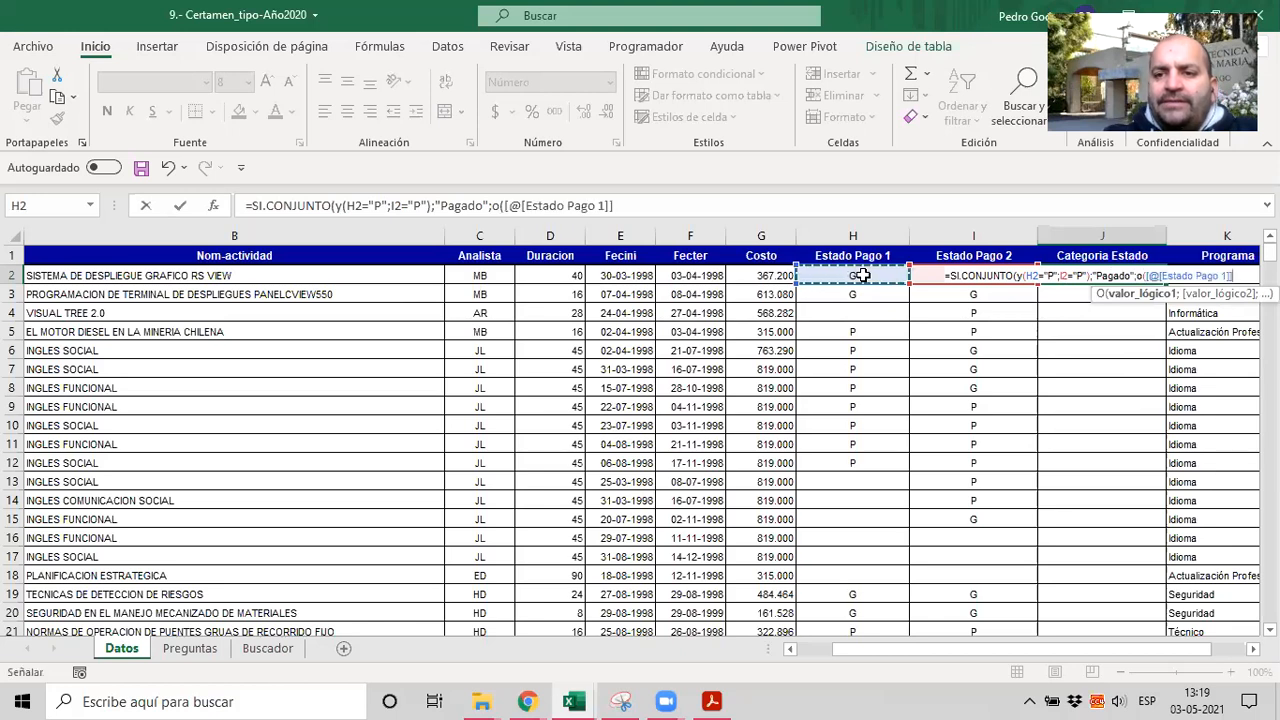
key(BackSpace)
key(BackSpace)
key(BackSpace)
key(BackSpace)
key(BackSpace)
key(BackSpace)
key(BackSpace)
key(BackSpace)
key(BackSpace)
key(BackSpace)
key(BackSpace)
key(BackSpace)
key(BackSpace)
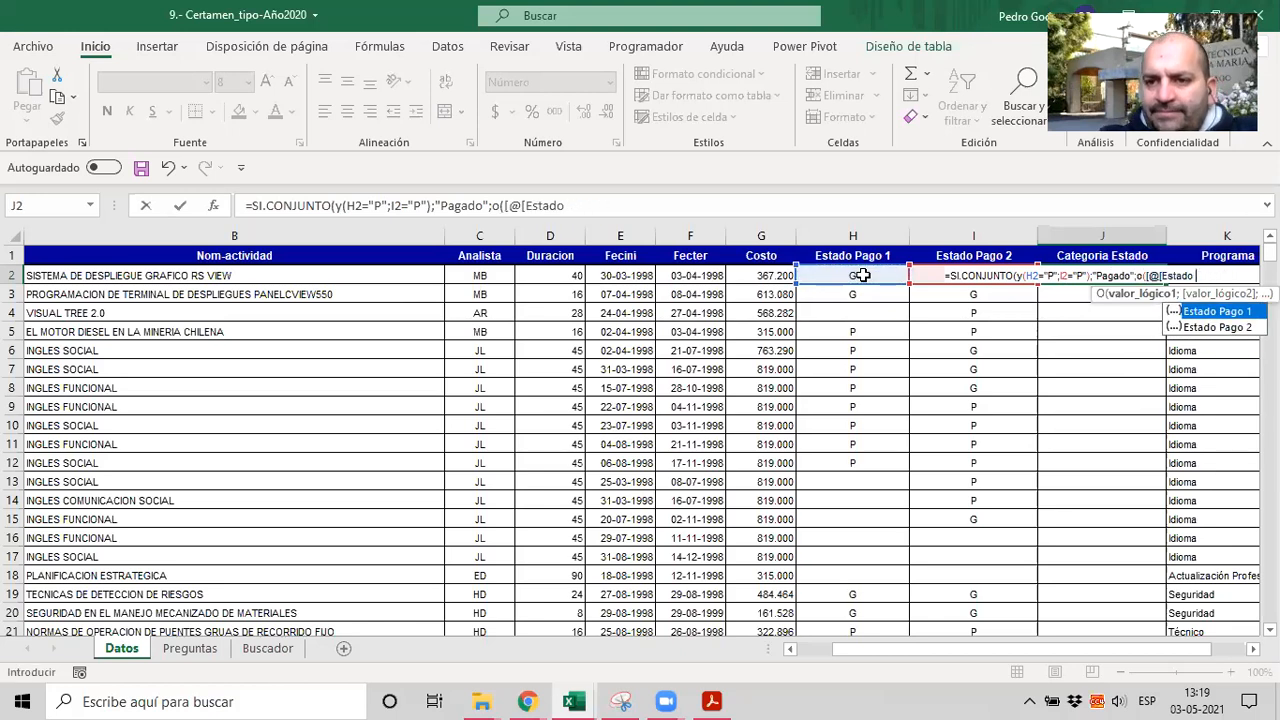
key(BackSpace)
key(BackSpace)
key(BackSpace)
key(BackSpace)
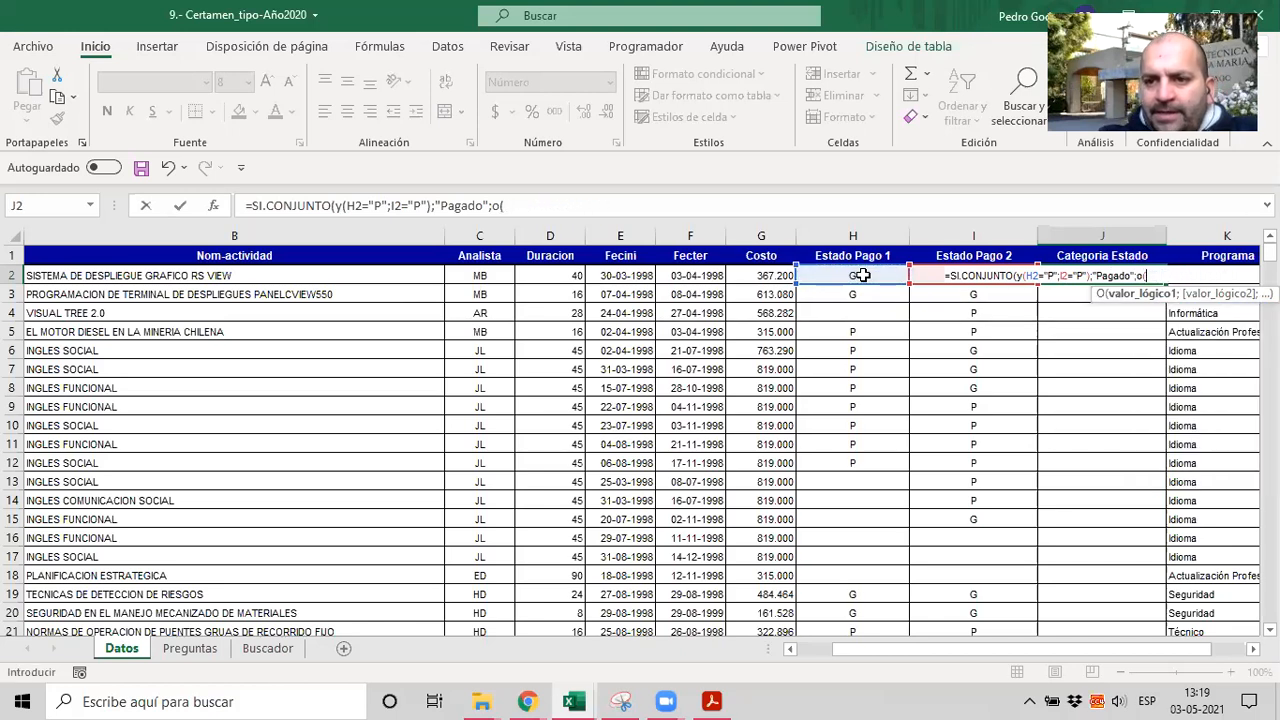
Step: Complete the O test with H2="" and I2="", and give "Sin datos" as its value if true
text(H2)
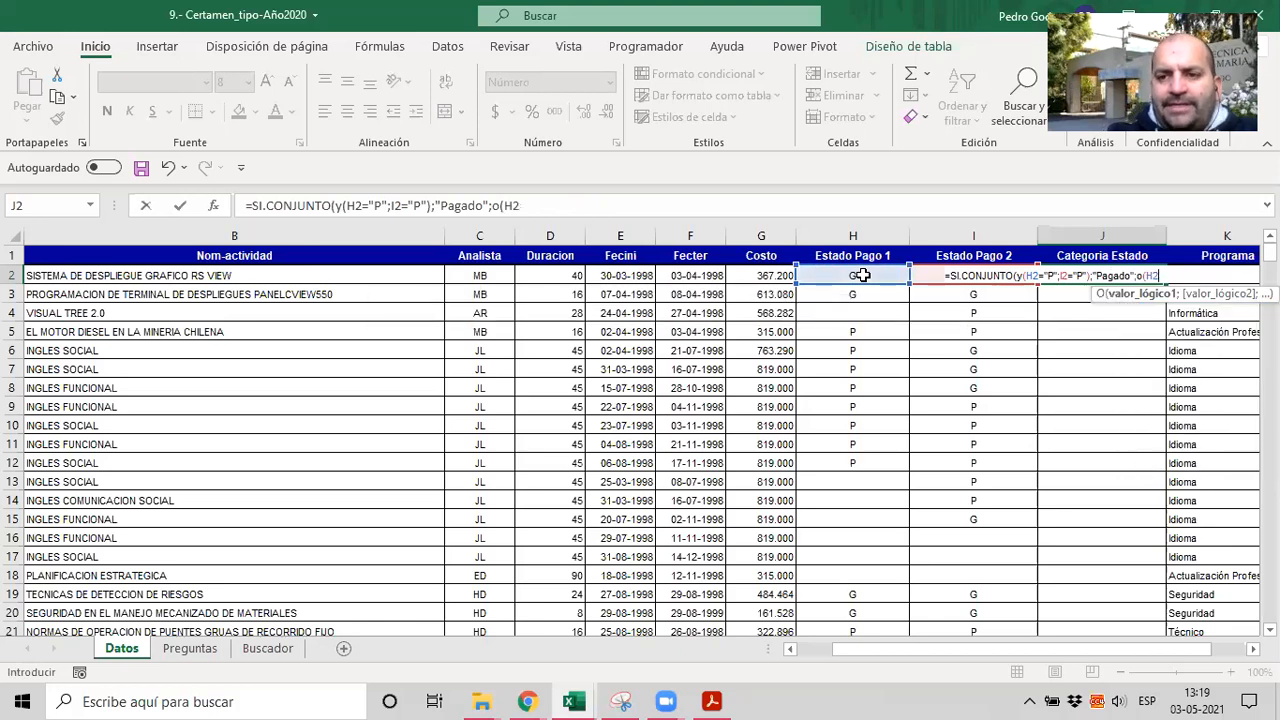
text(?)
key(BackSpace)
text(="";)
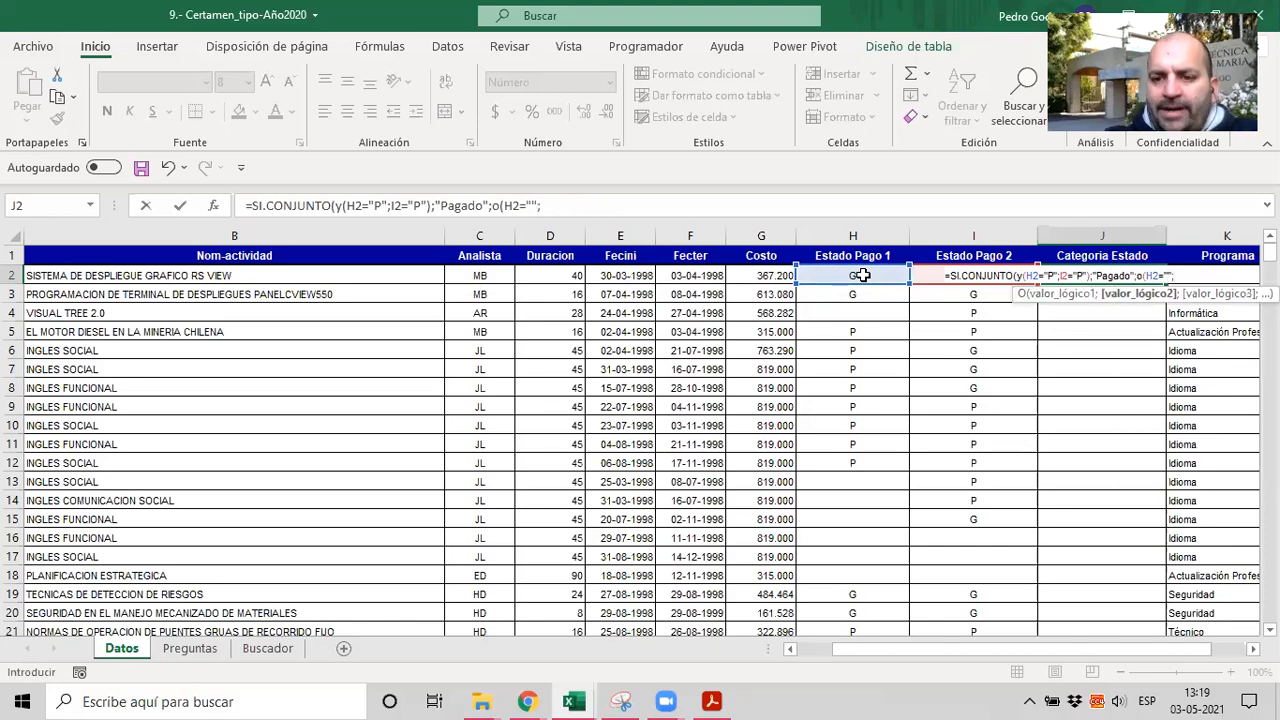
text(I2=""))
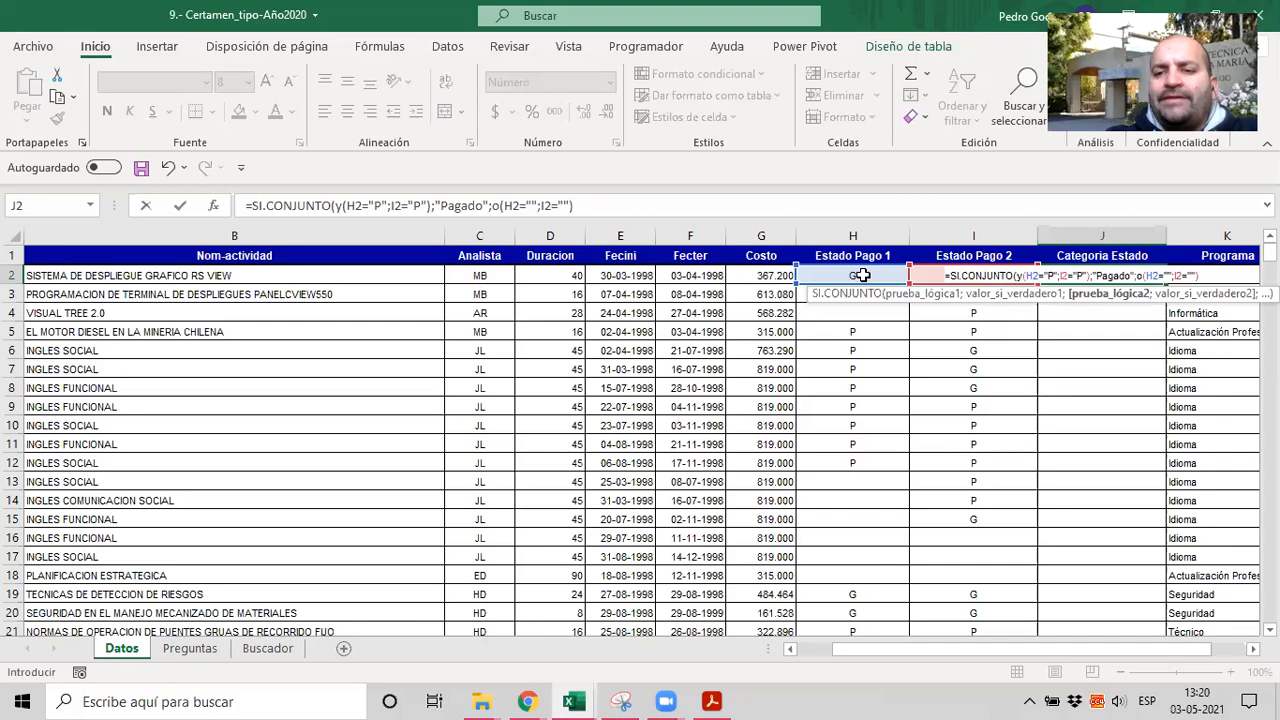
text(;")
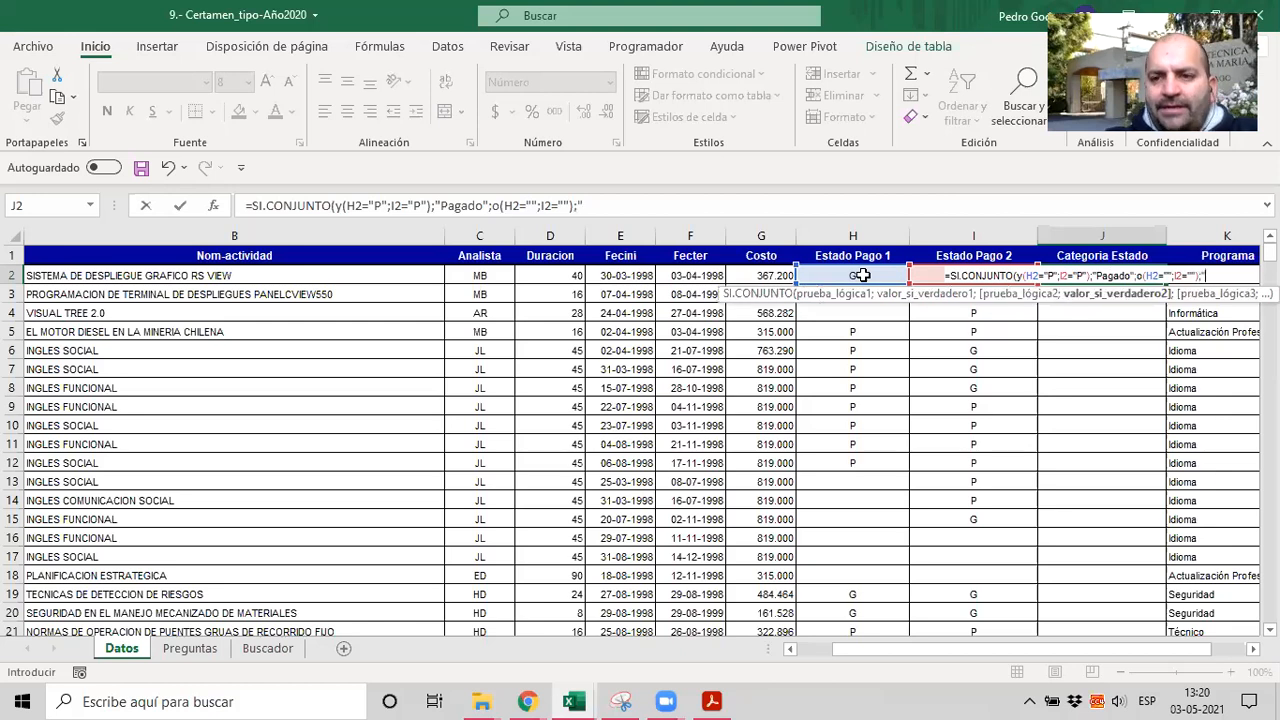
text(Sin datos")
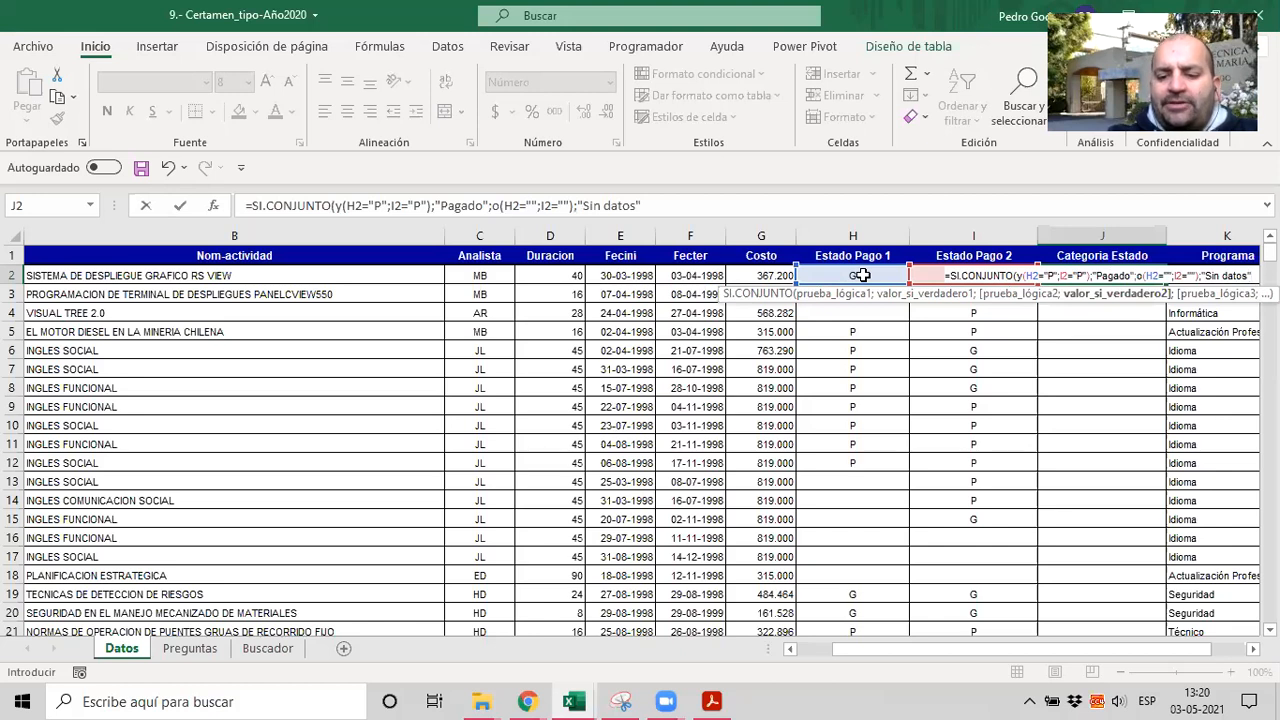
text(;)
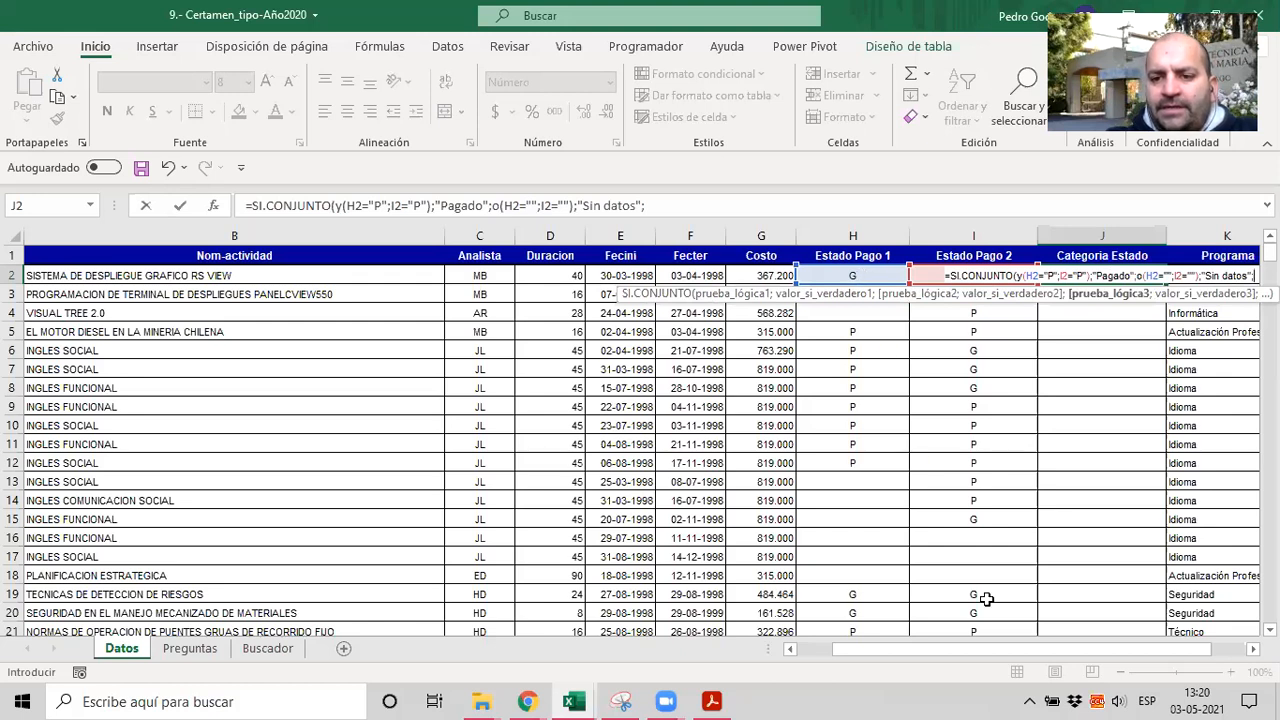
click(926, 294)
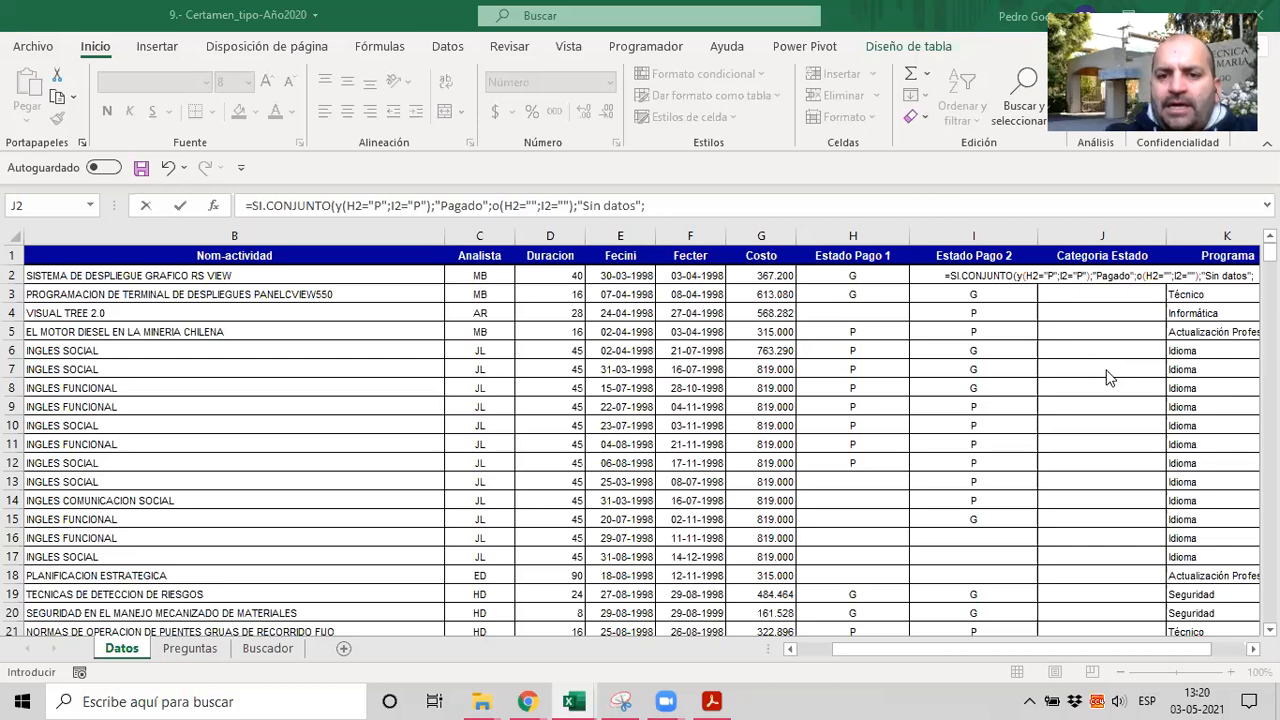
key(F2)
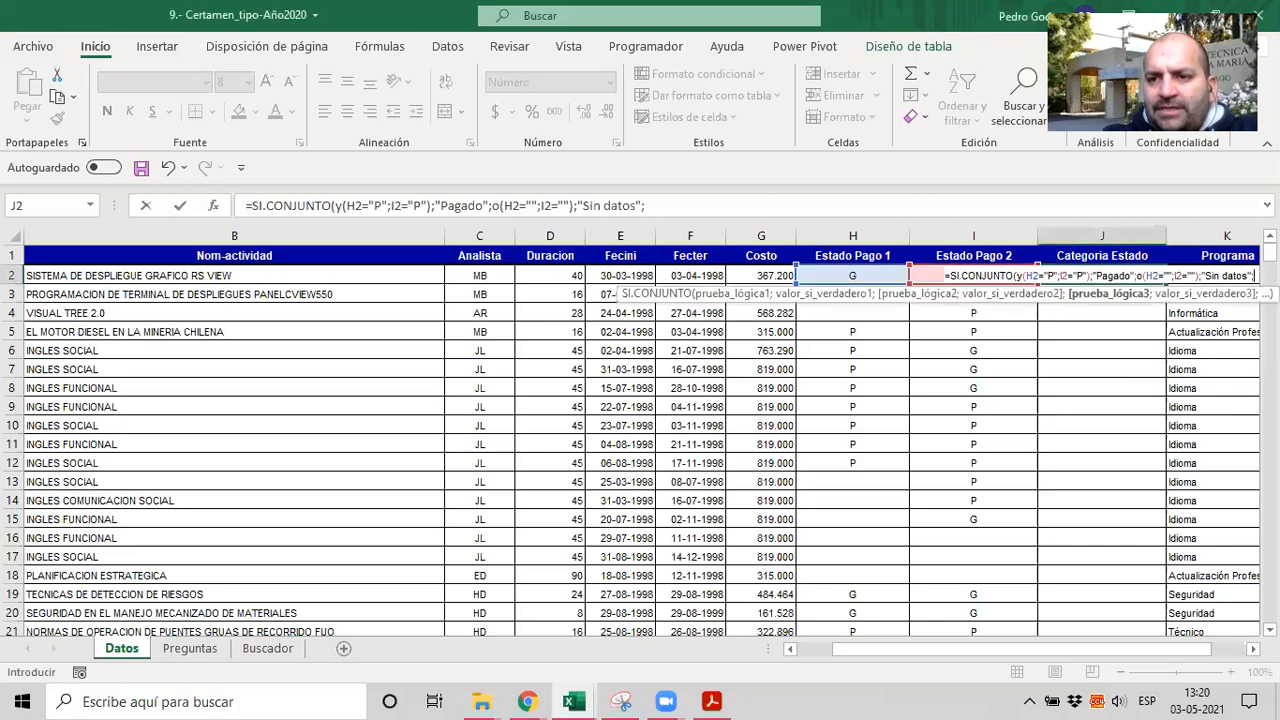
key(Right)
key(Right)
key(Right)
key(Left)
key(Left)
key(BackSpace)
key(BackSpace)
key(BackSpace)
key(BackSpace)
key(BackSpace)
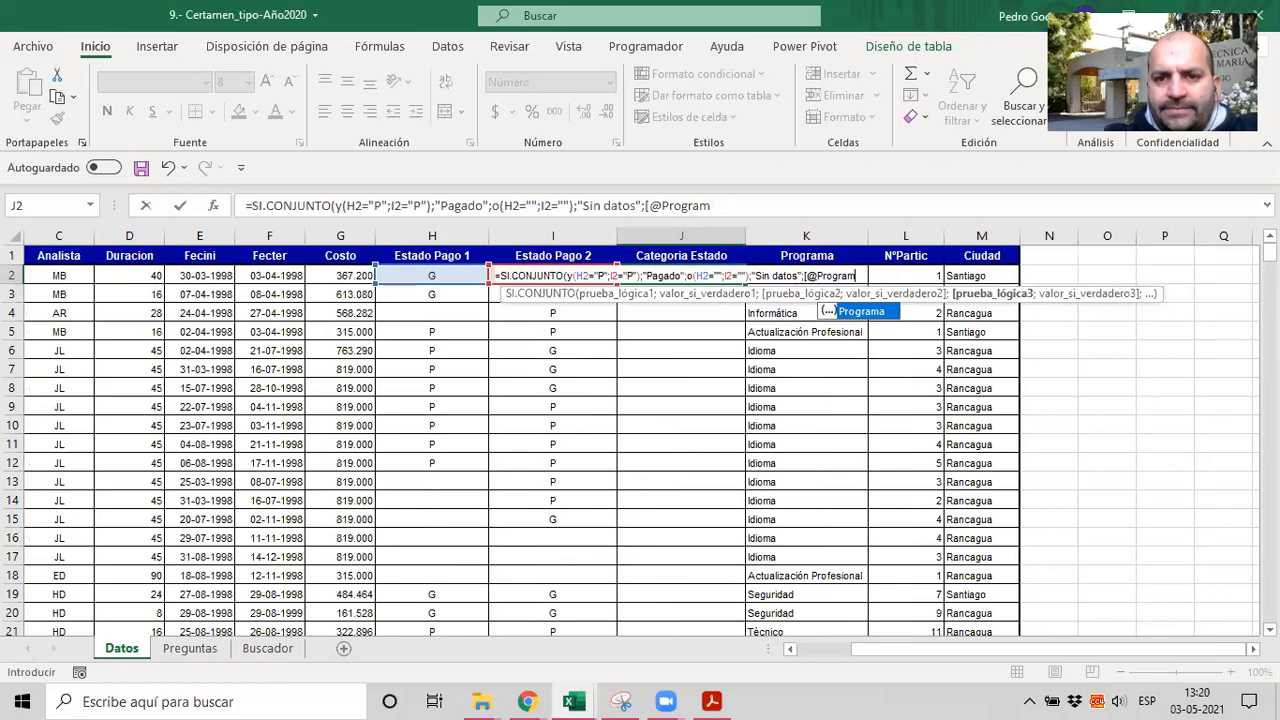
key(BackSpace)
key(BackSpace)
key(BackSpace)
key(BackSpace)
key(BackSpace)
key(BackSpace)
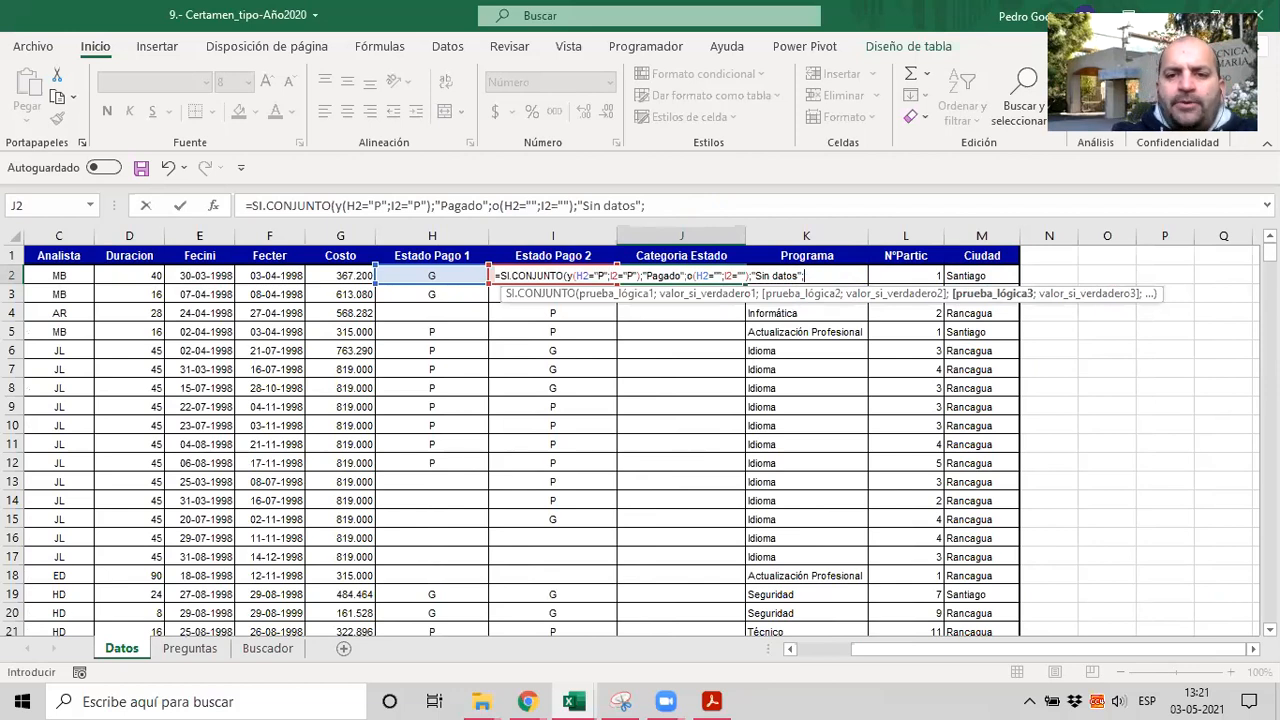
Step: Add an O function as the third logical test, with the conditions H2="G" and I2="G"
text(o()
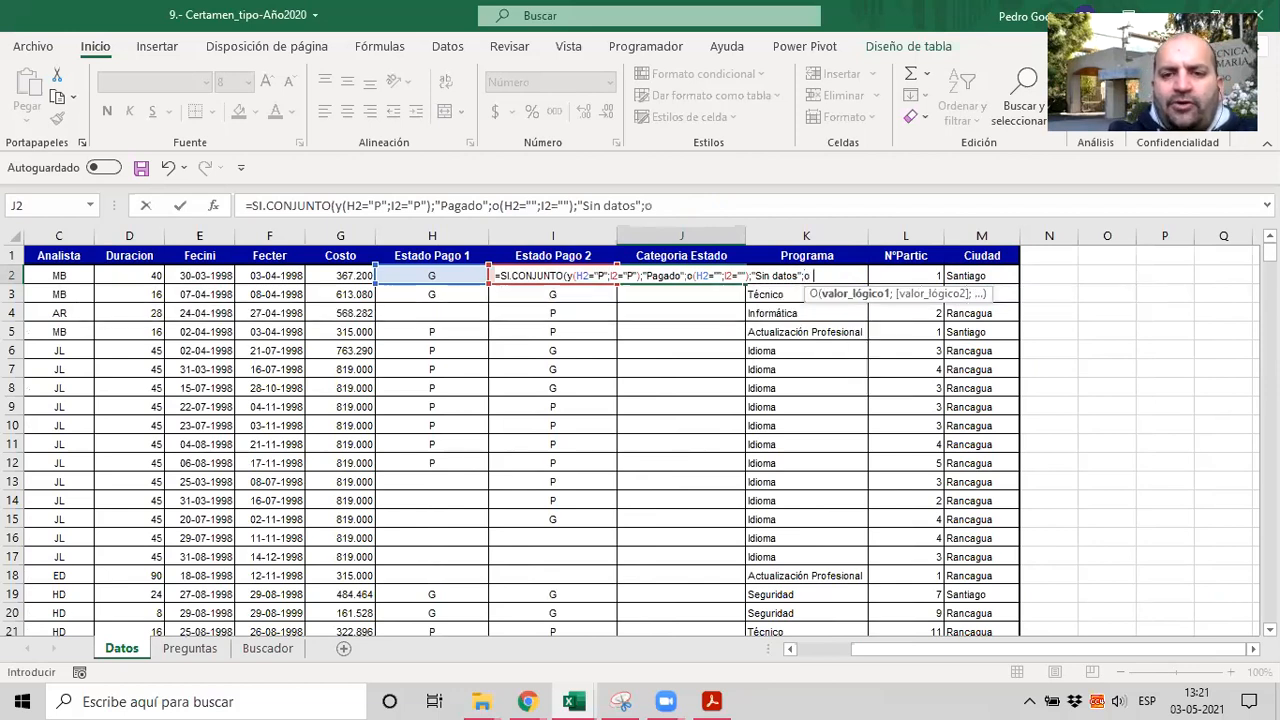
text(H2="G")
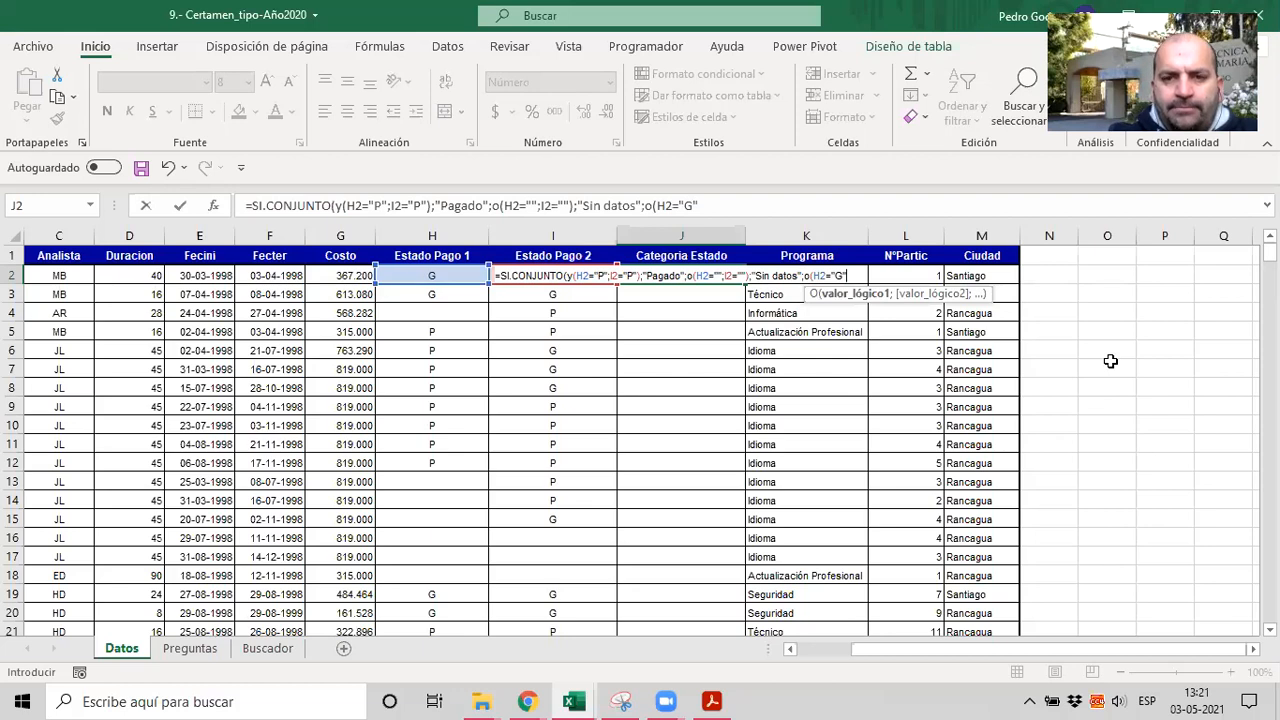
text(;I2=)
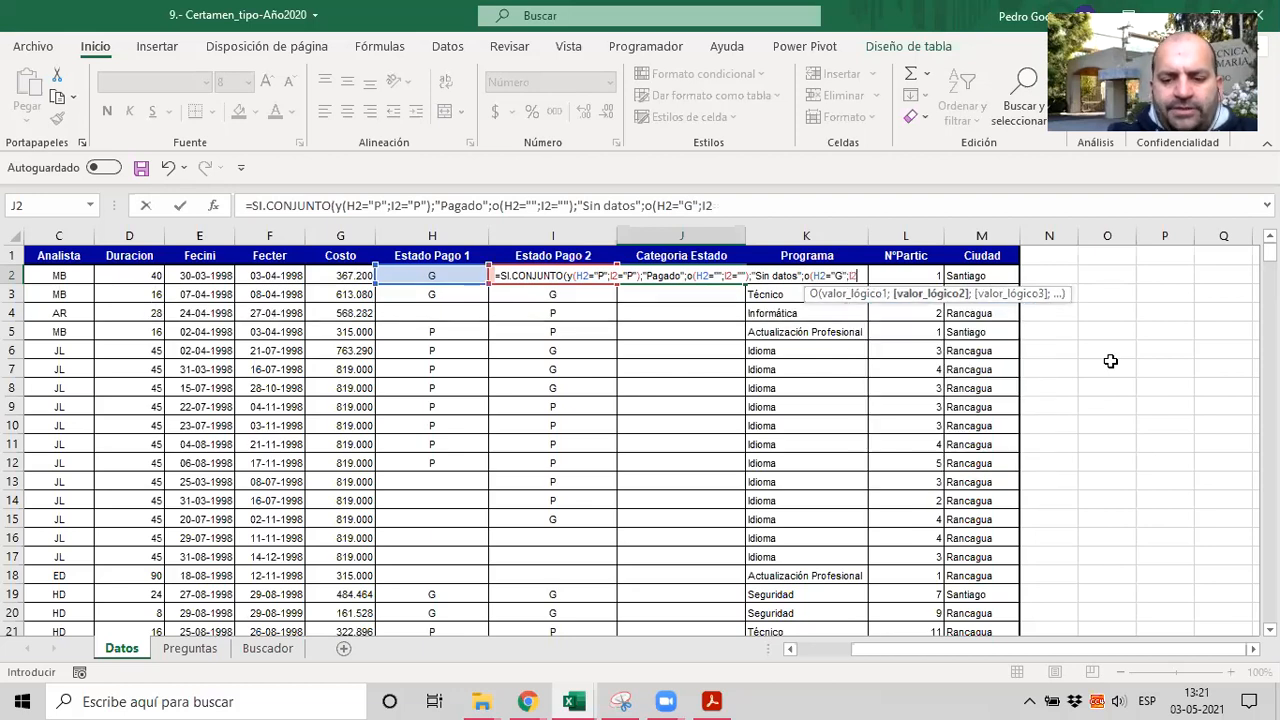
text("G2)
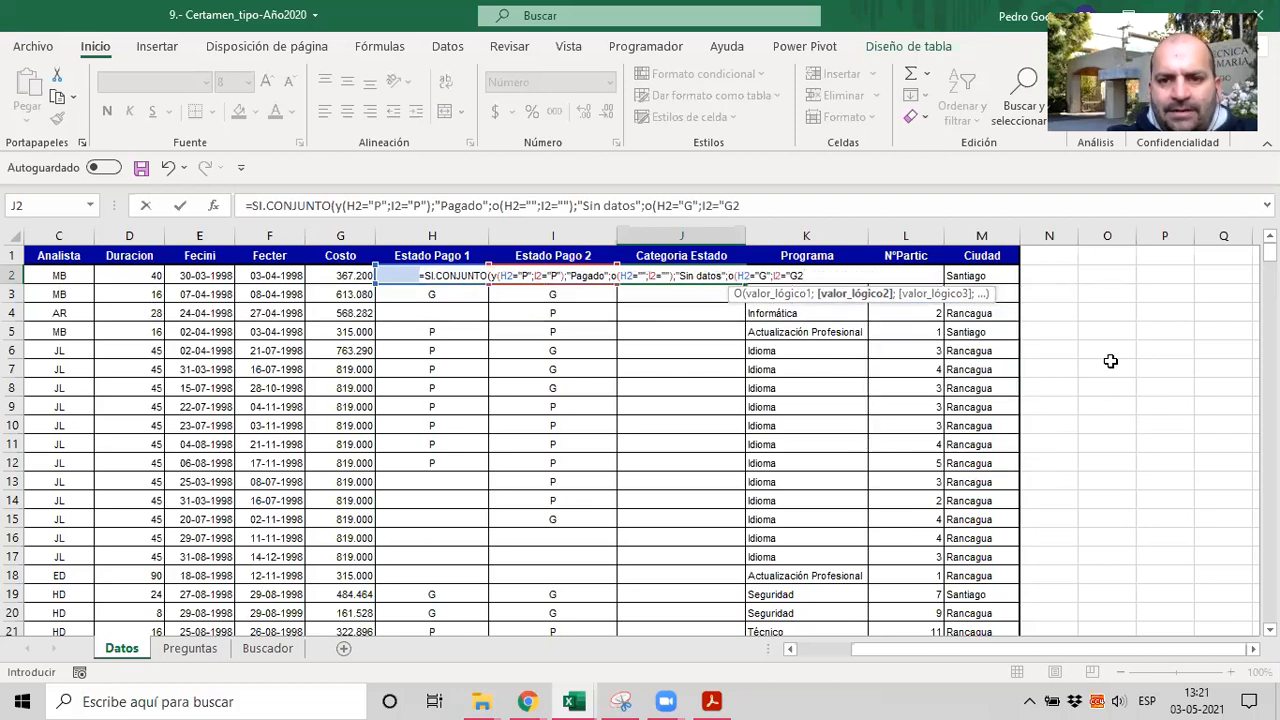
text(")
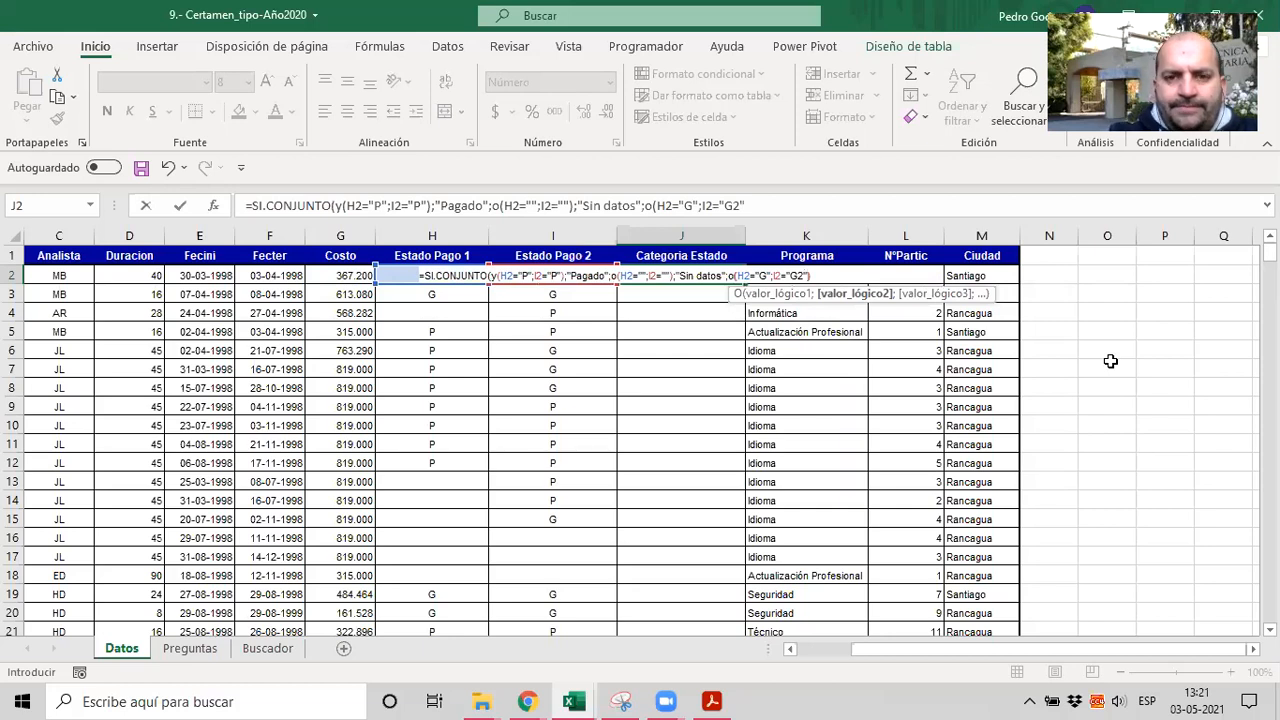
text())
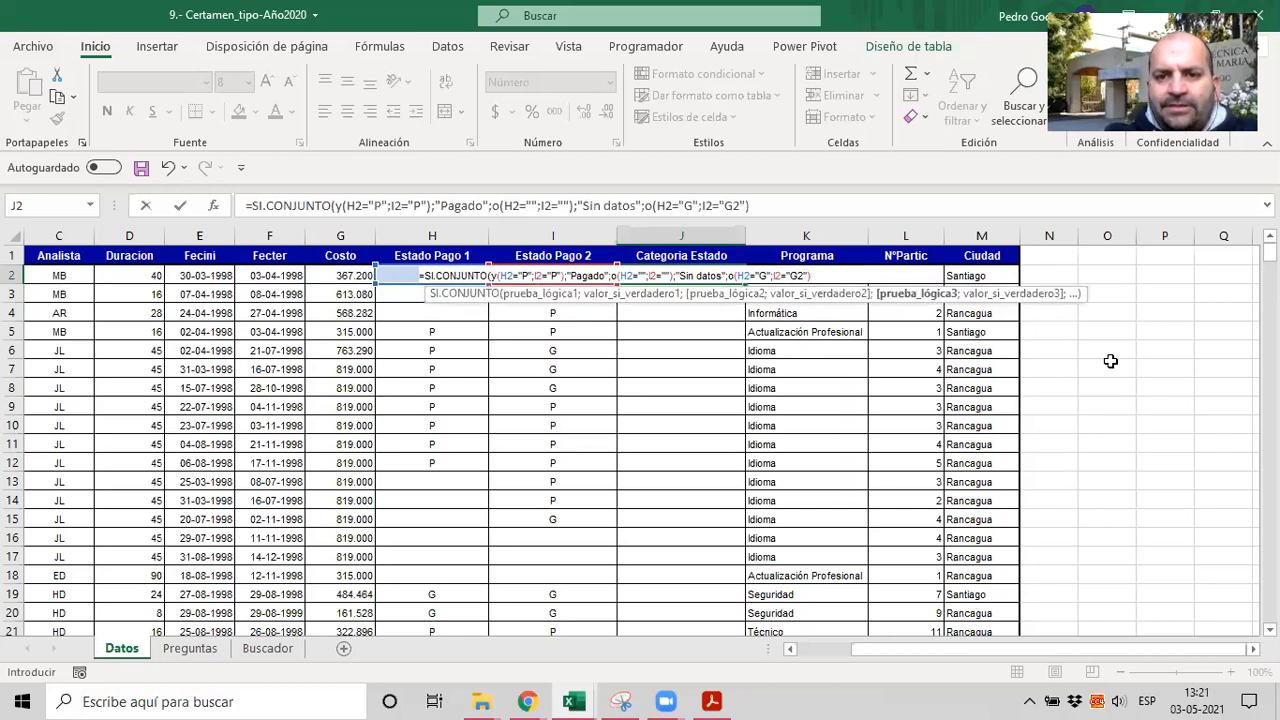
key(BackSpace)
text(;)
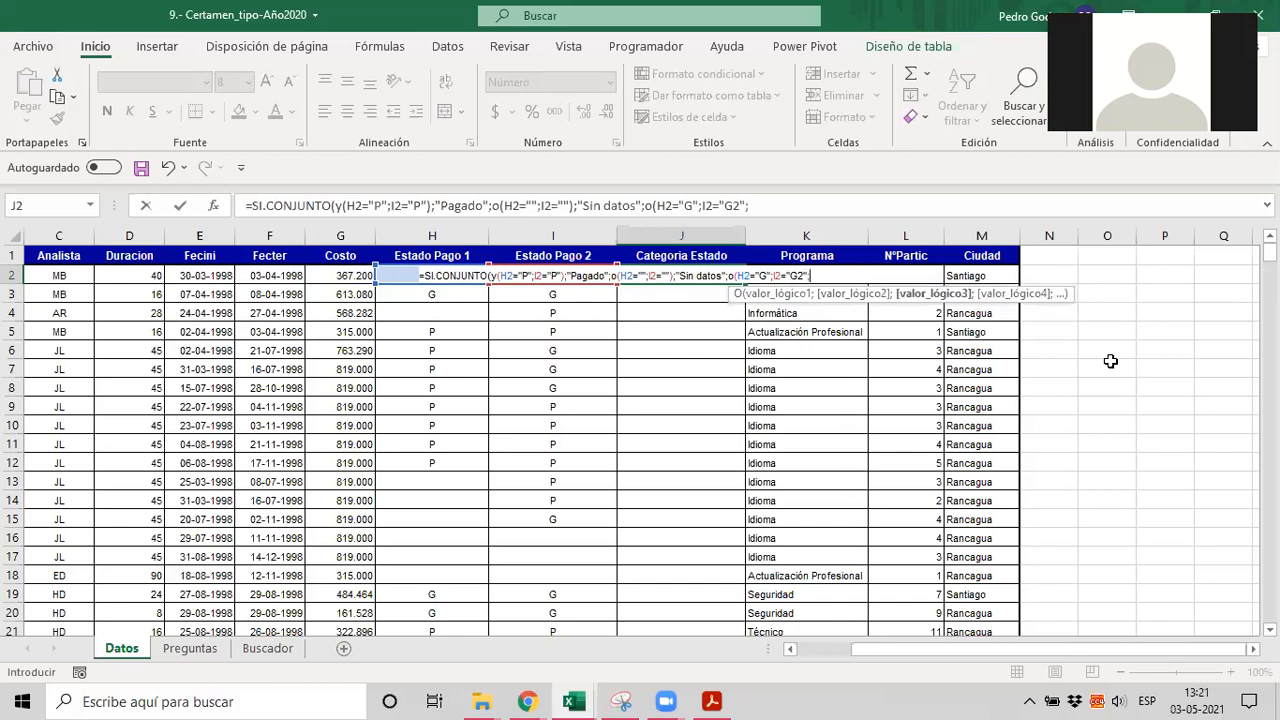
key(F2)
key(Left)
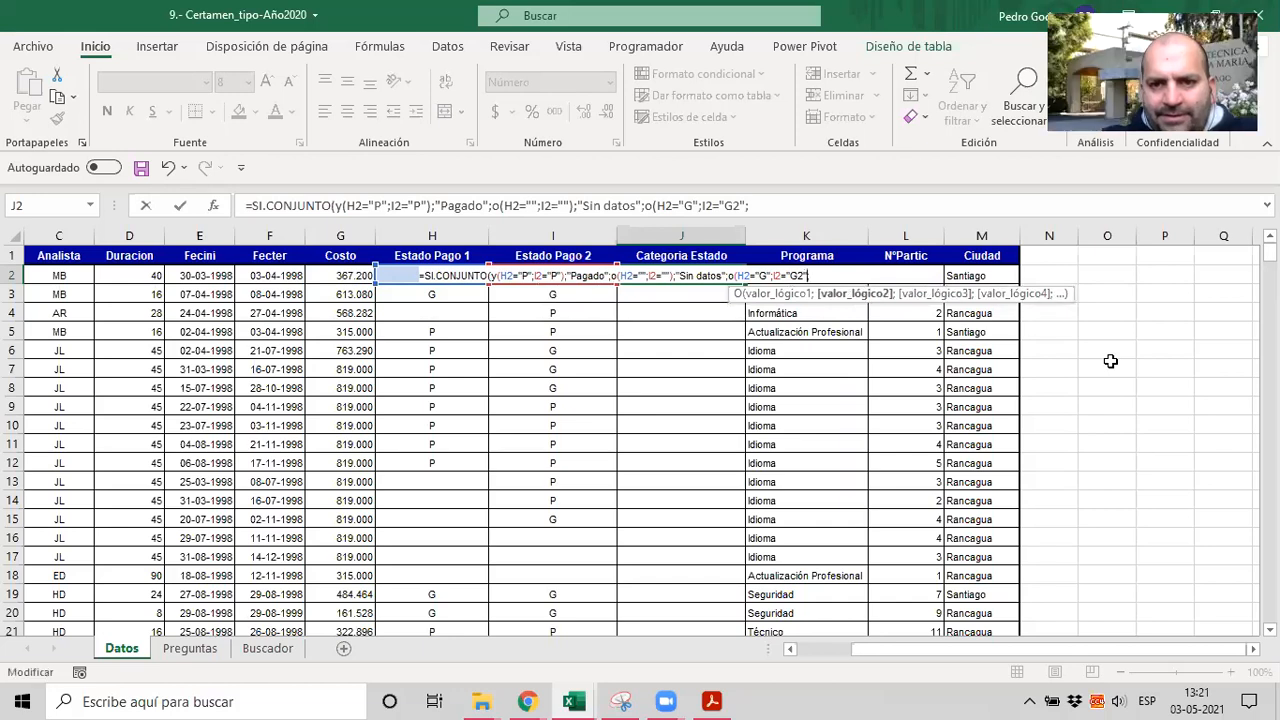
key(BackSpace)
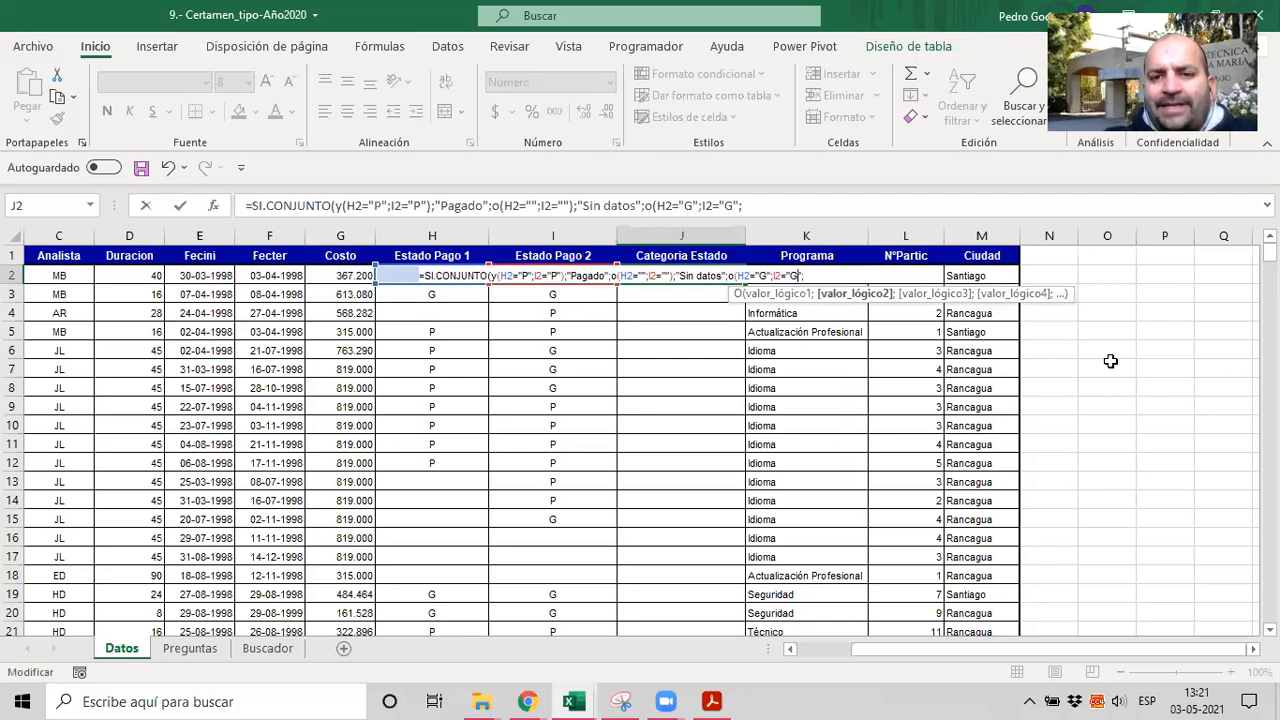
key(Right)
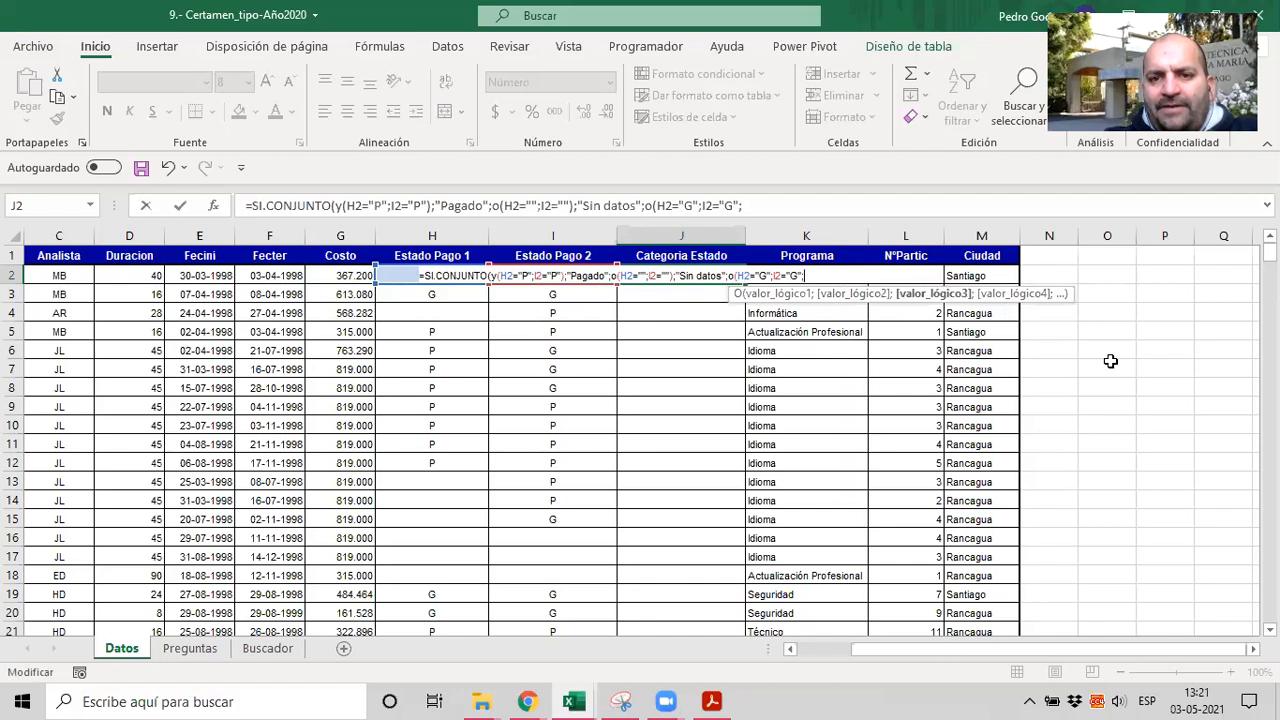
Step: Add "En garantía" as the text for the third test and end the formula with a closing parenthesis
text(")
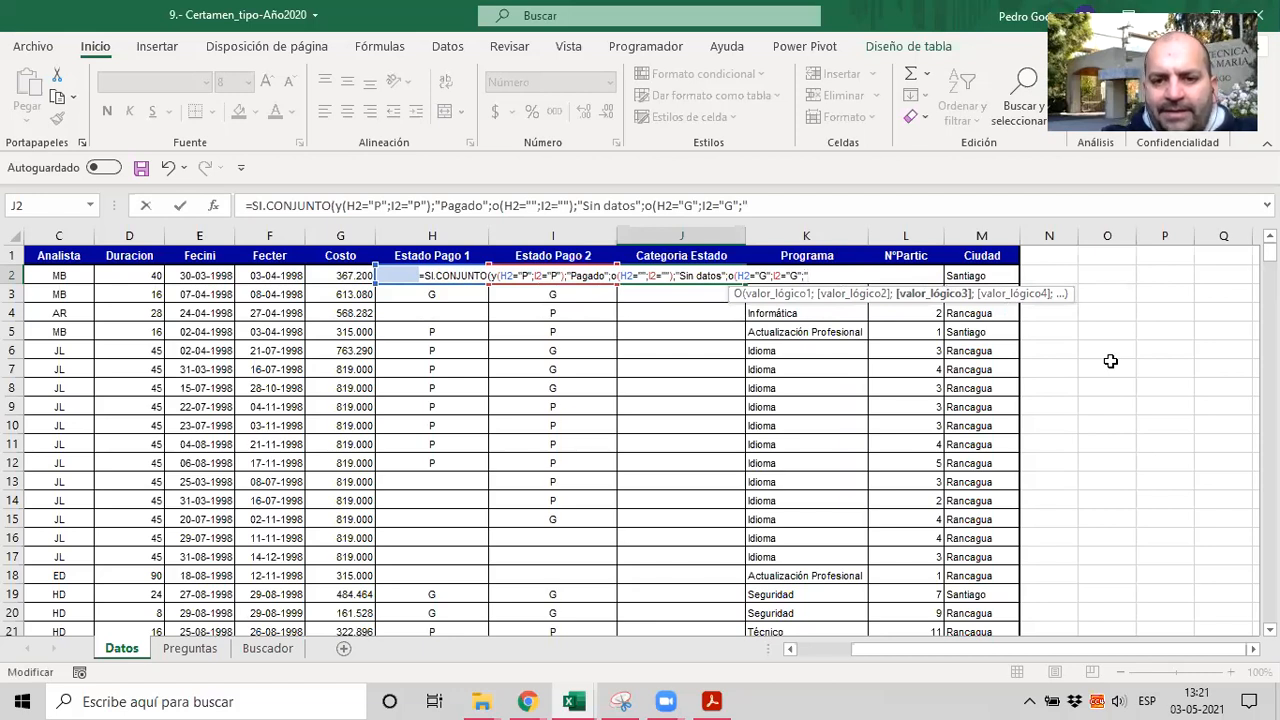
text(E)
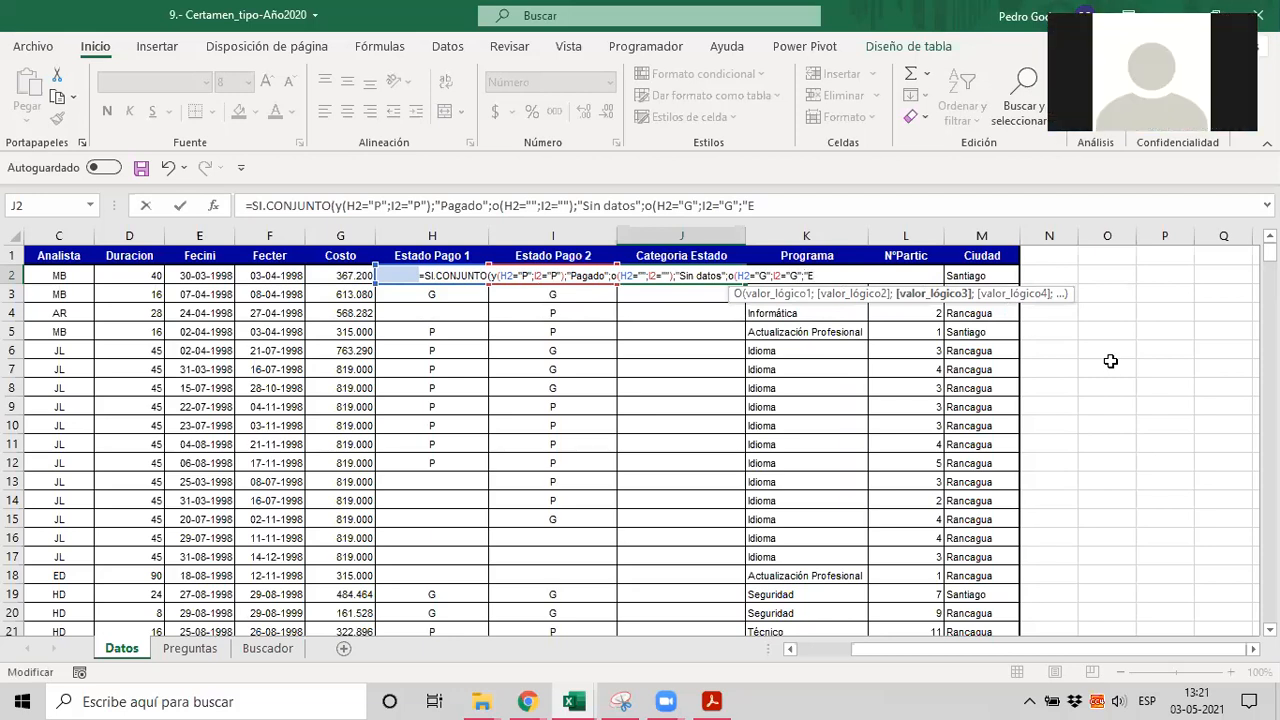
text(n garantía"))
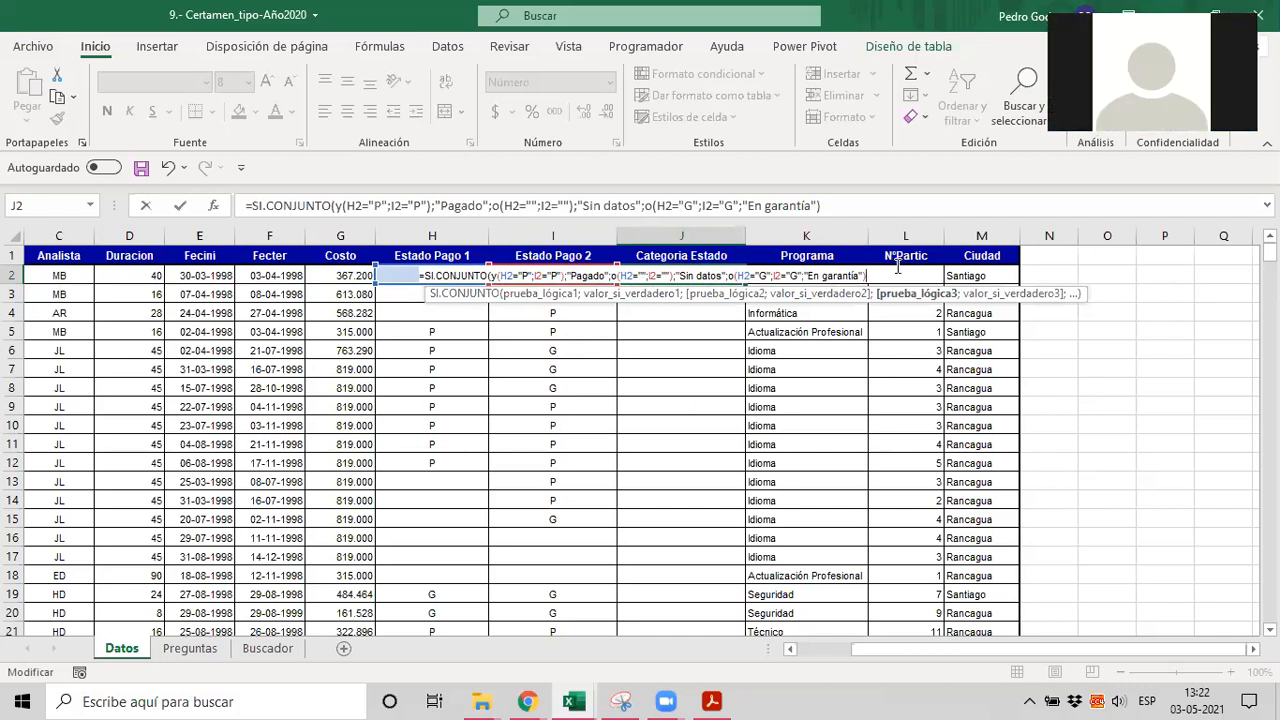
Step: Close the last O function's parenthesis right after I2="G" and enter the completed formula in the Categoria Estado column
click(800, 276)
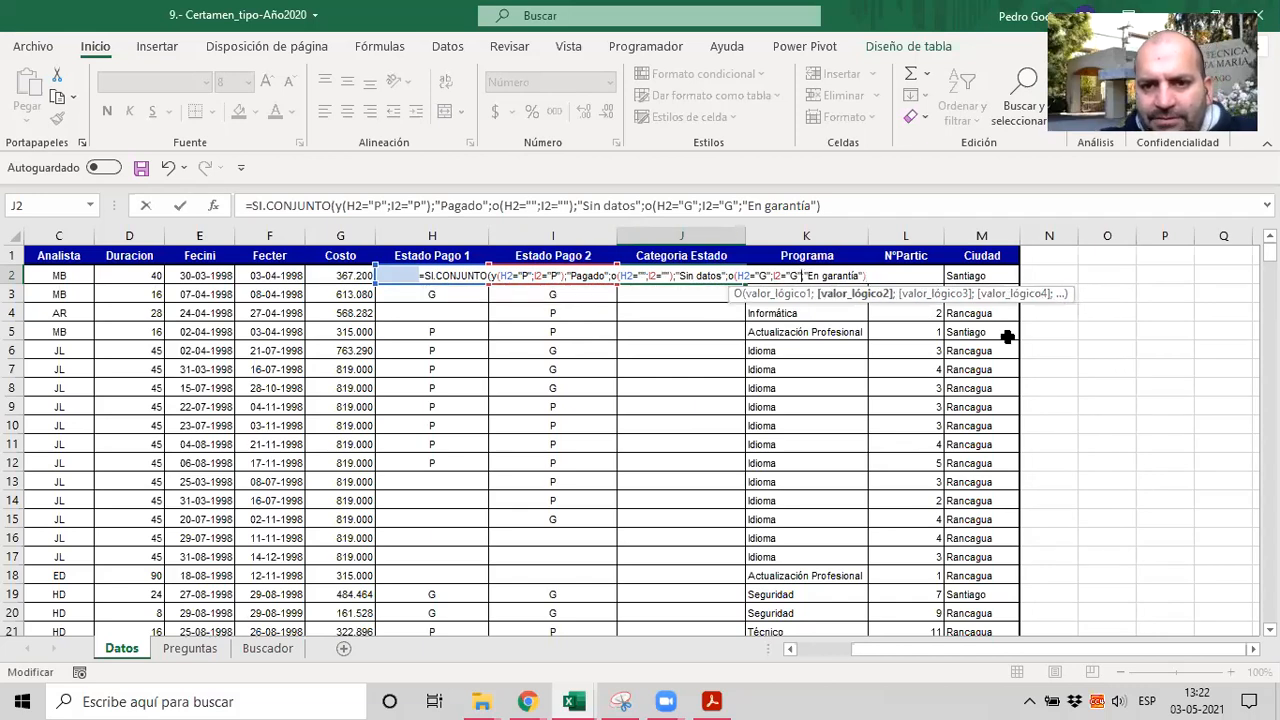
text())
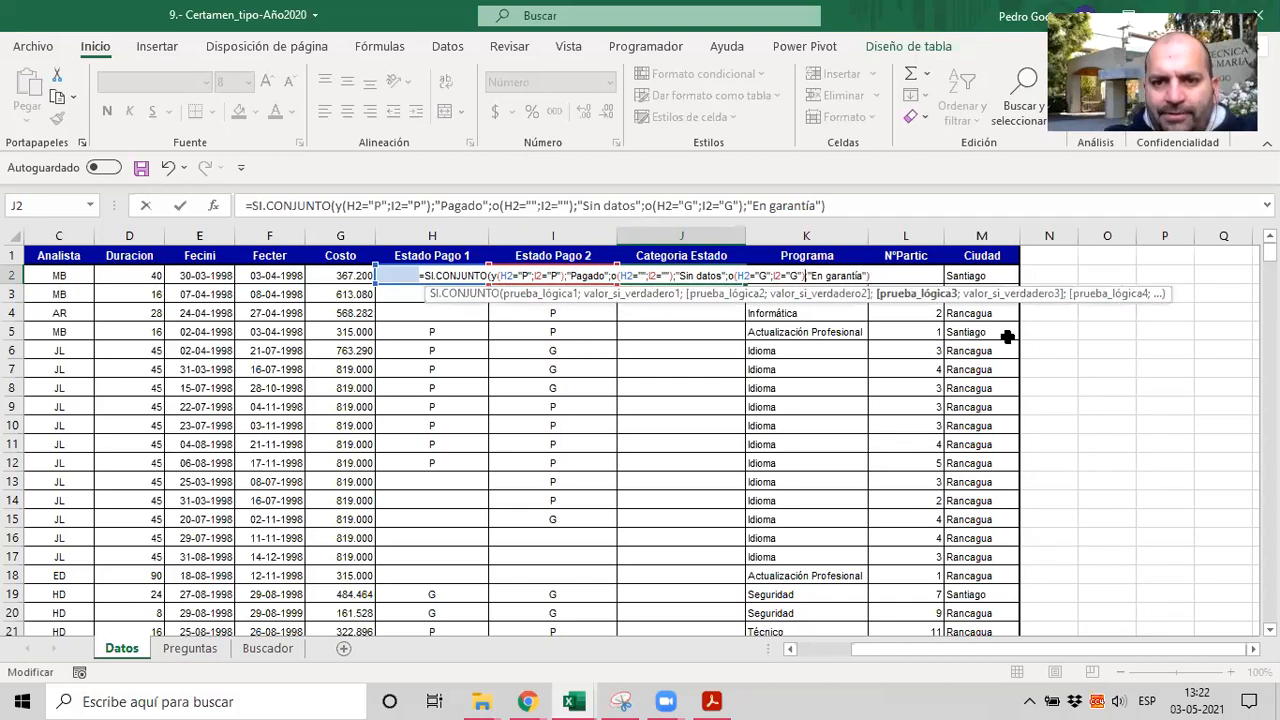
key(Right)
key(Right)
key(Right)
key(Right)
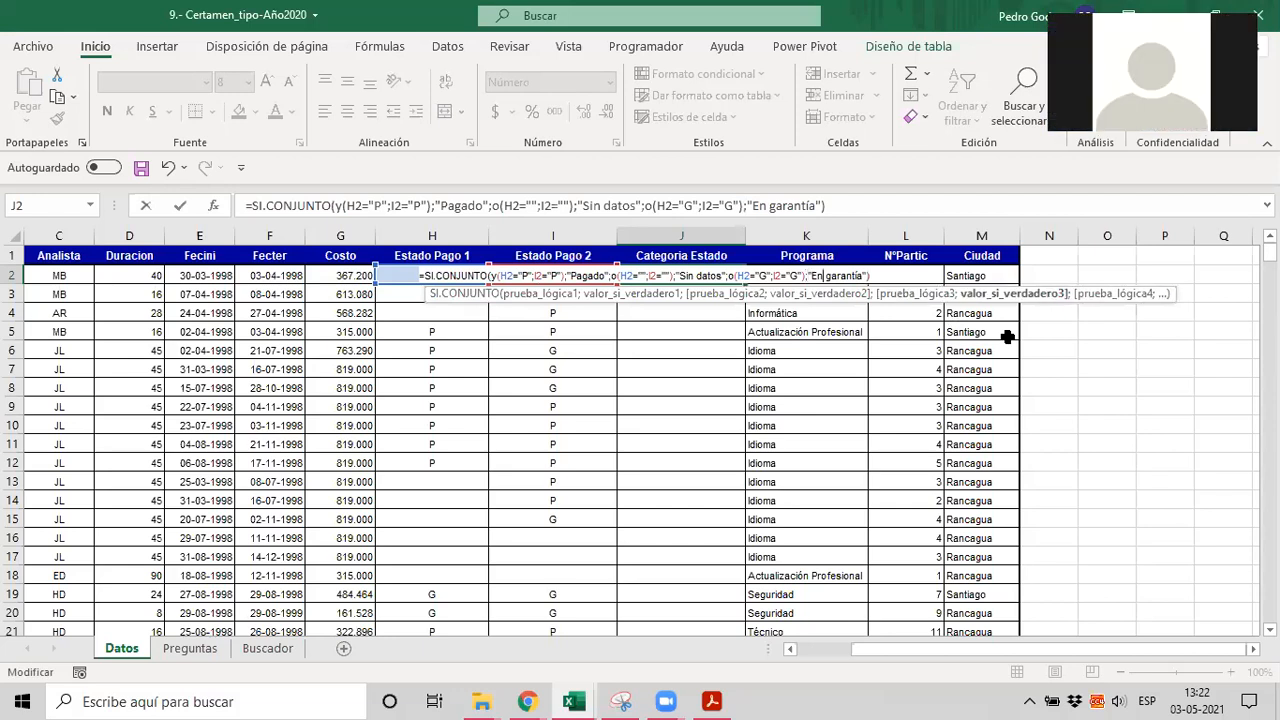
key(Right)
key(Right)
key(Right)
key(Right)
key(Right)
key(Right)
key(Right)
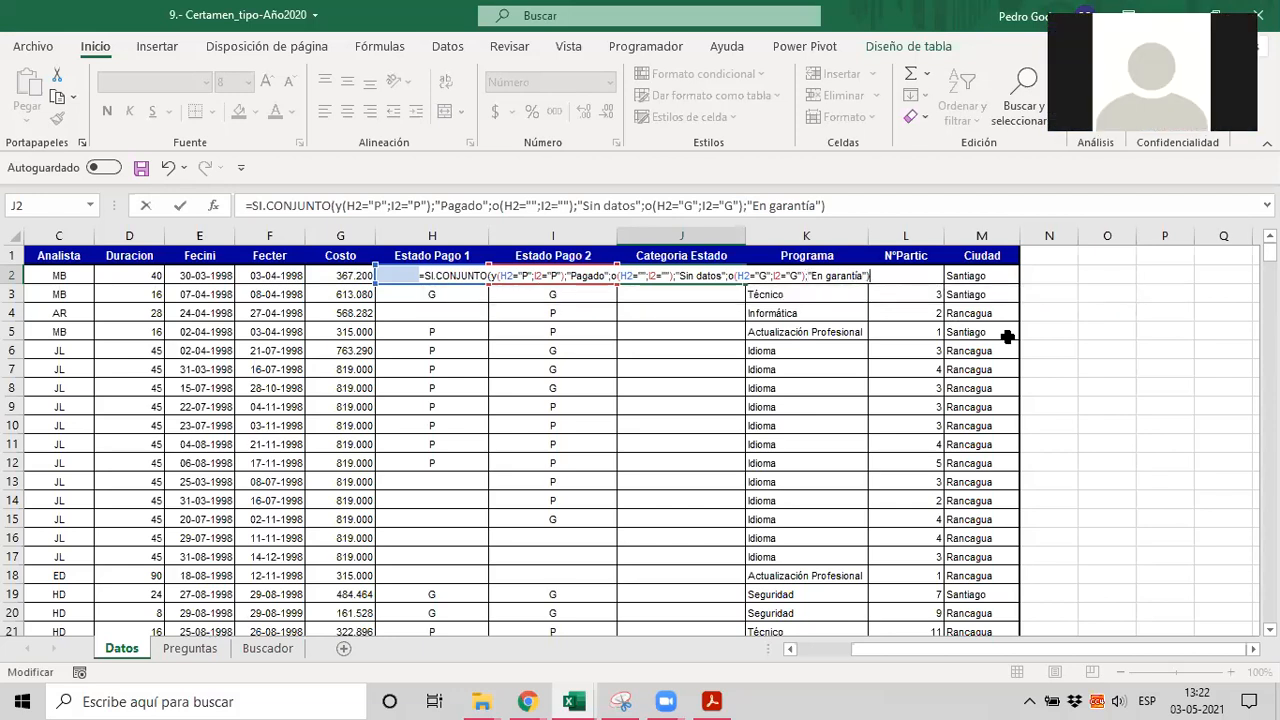
key(Return)
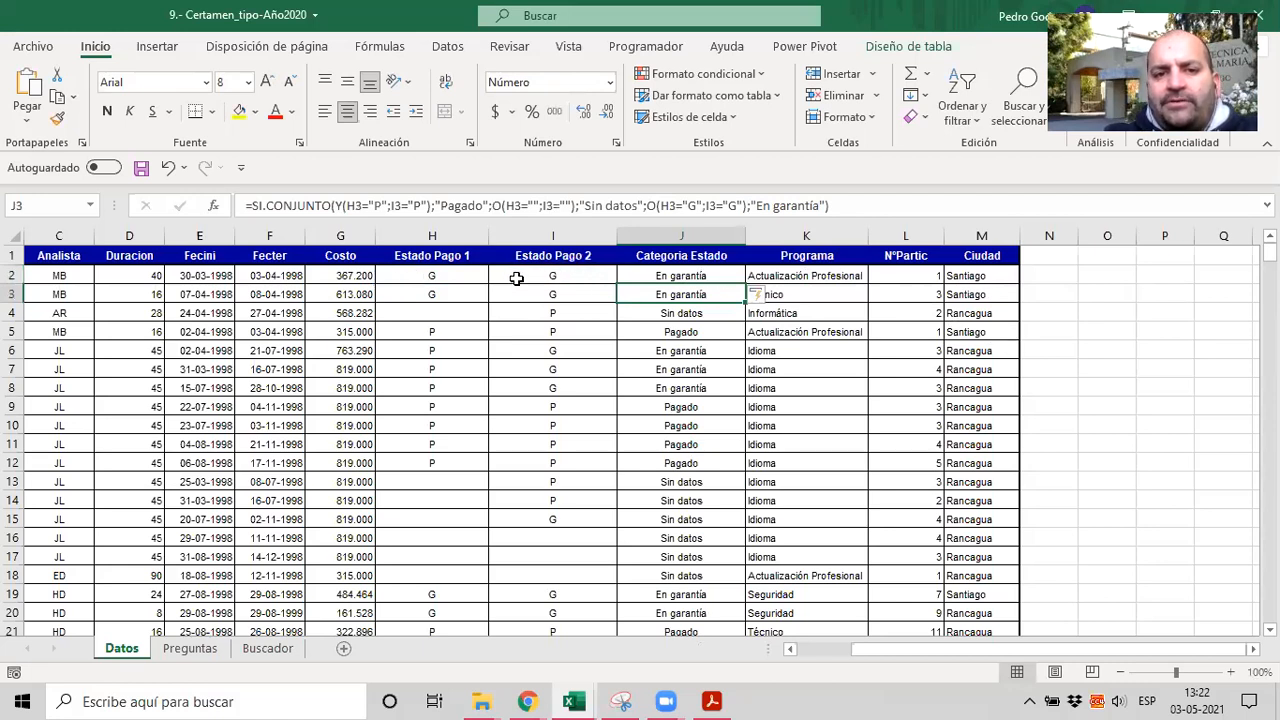
click(474, 313)
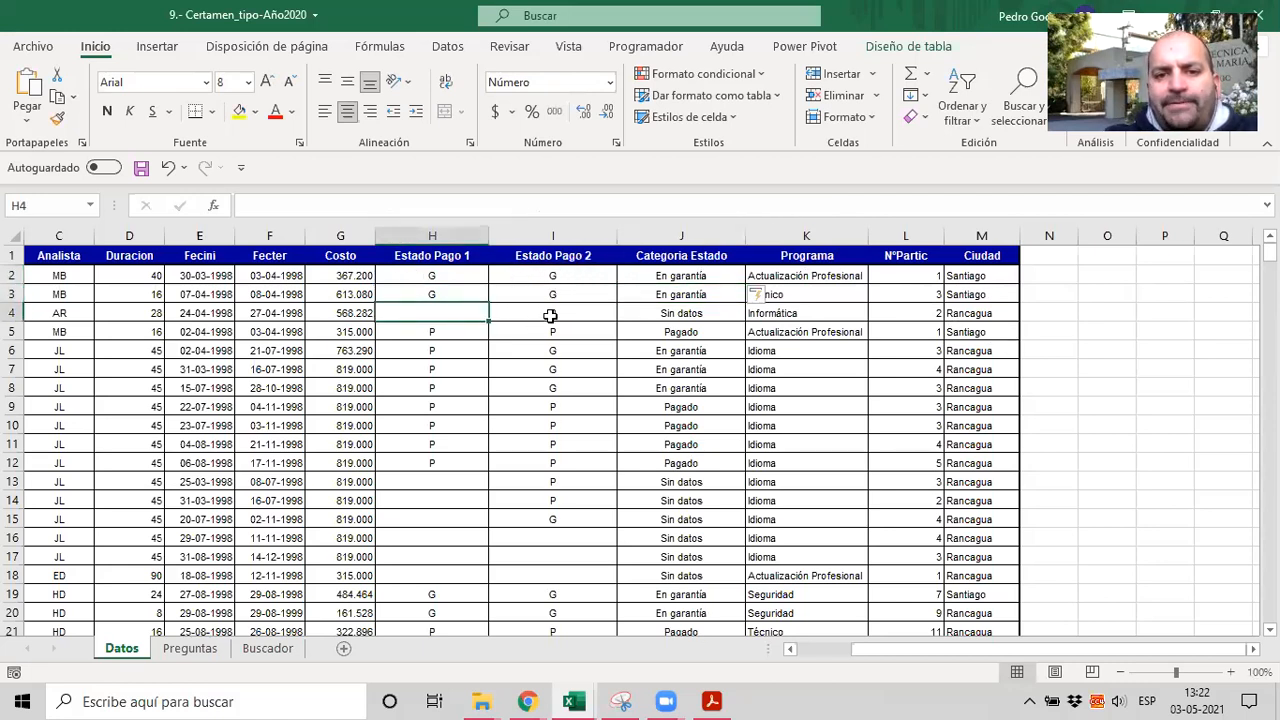
Step: Check the Categoria Estado results and formula in row 15 against its Estado Pago 1 and Estado Pago 2 cells
click(430, 519)
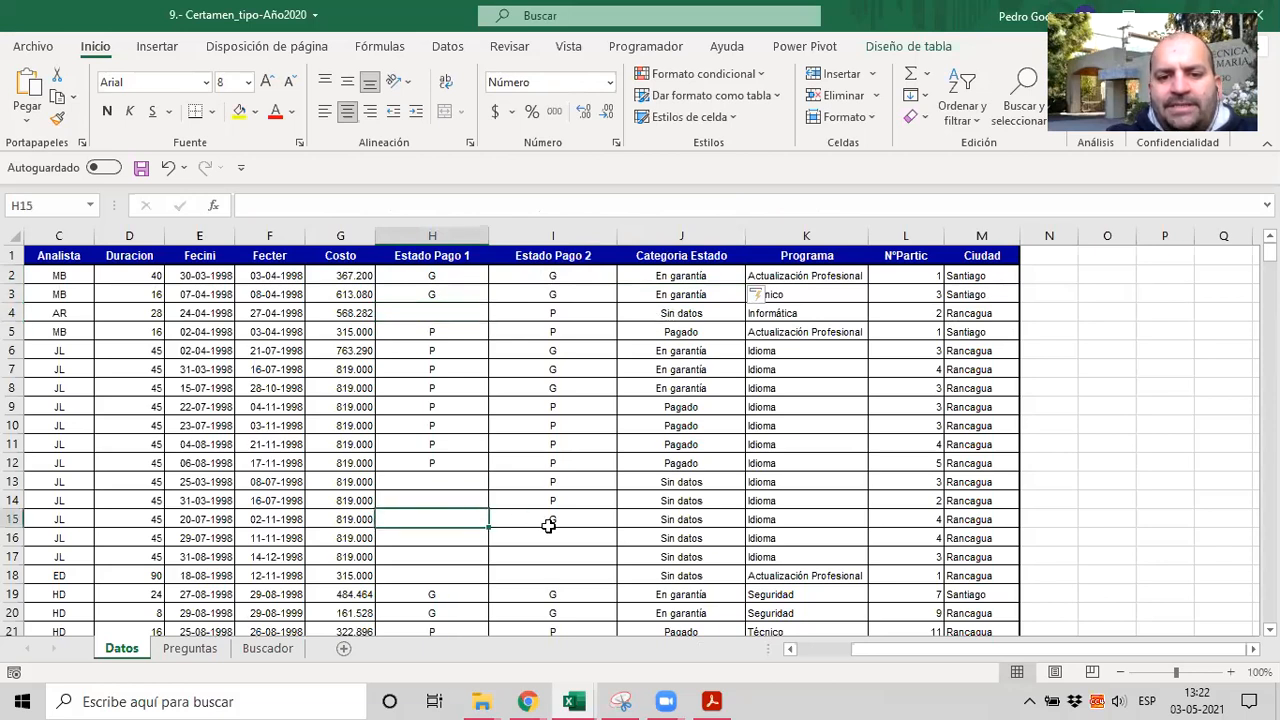
click(680, 528)
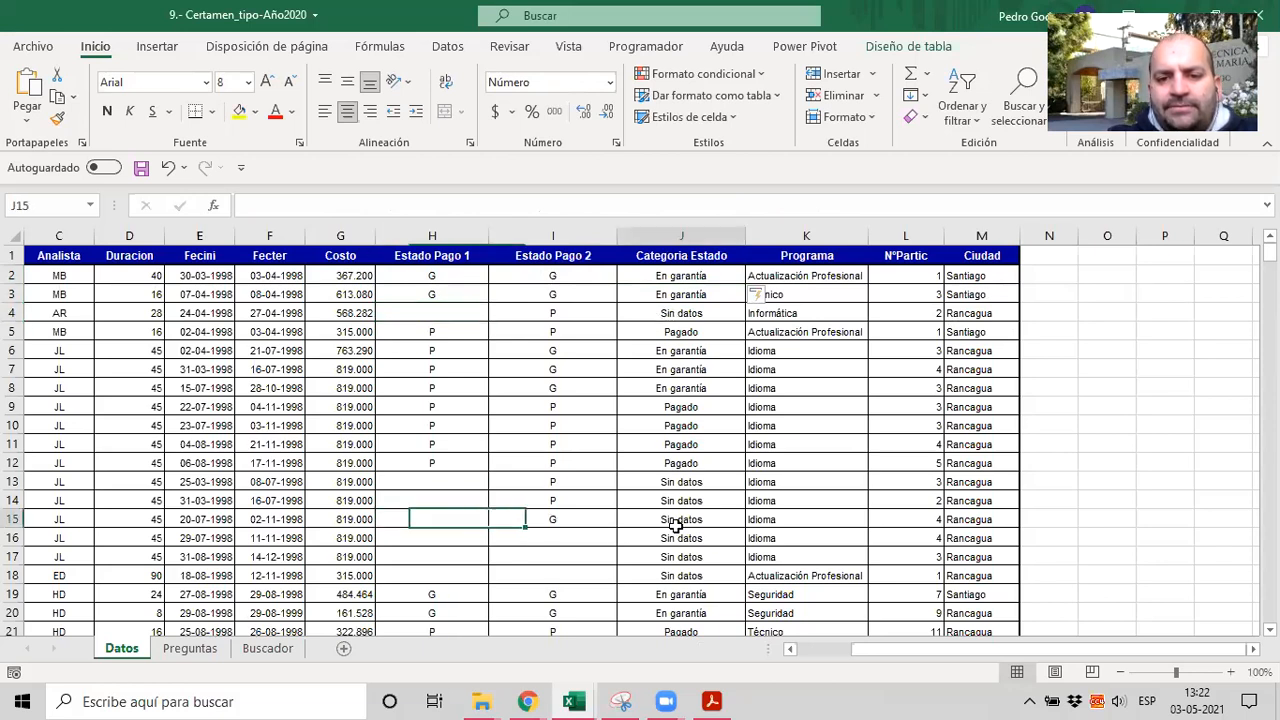
click(441, 519)
click(704, 521)
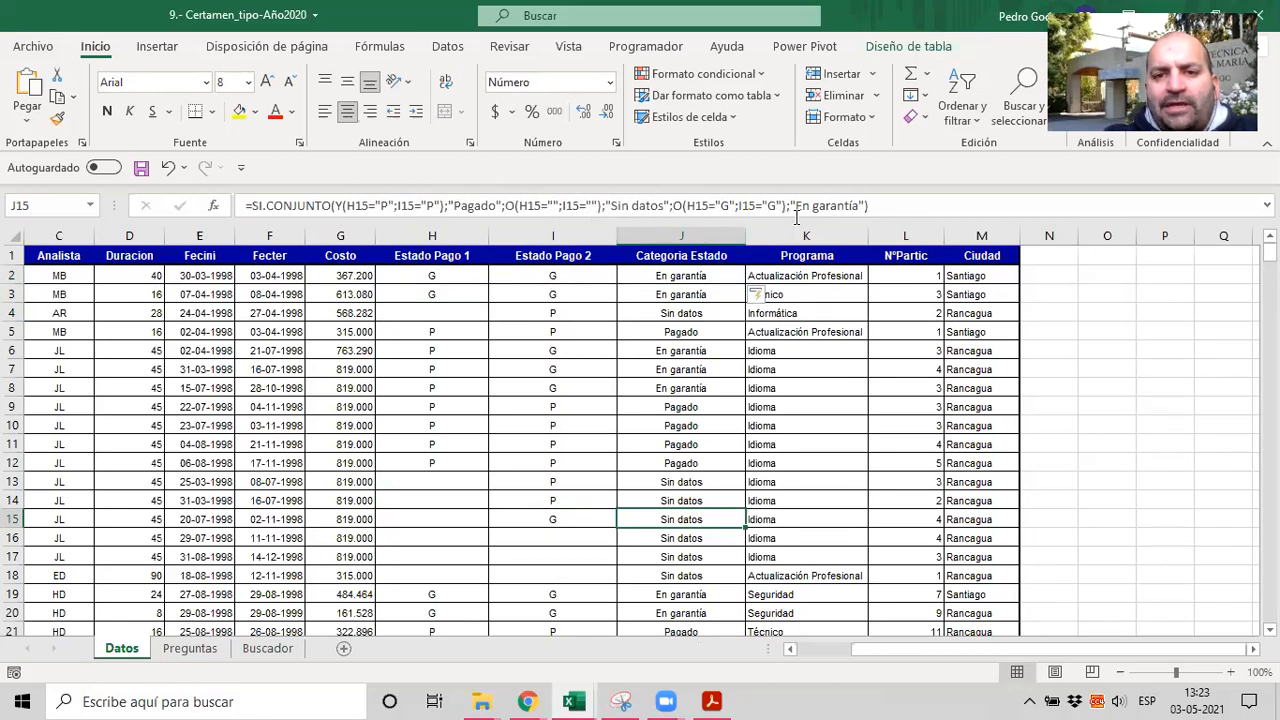
click(412, 519)
drag(561, 511, 668, 512)
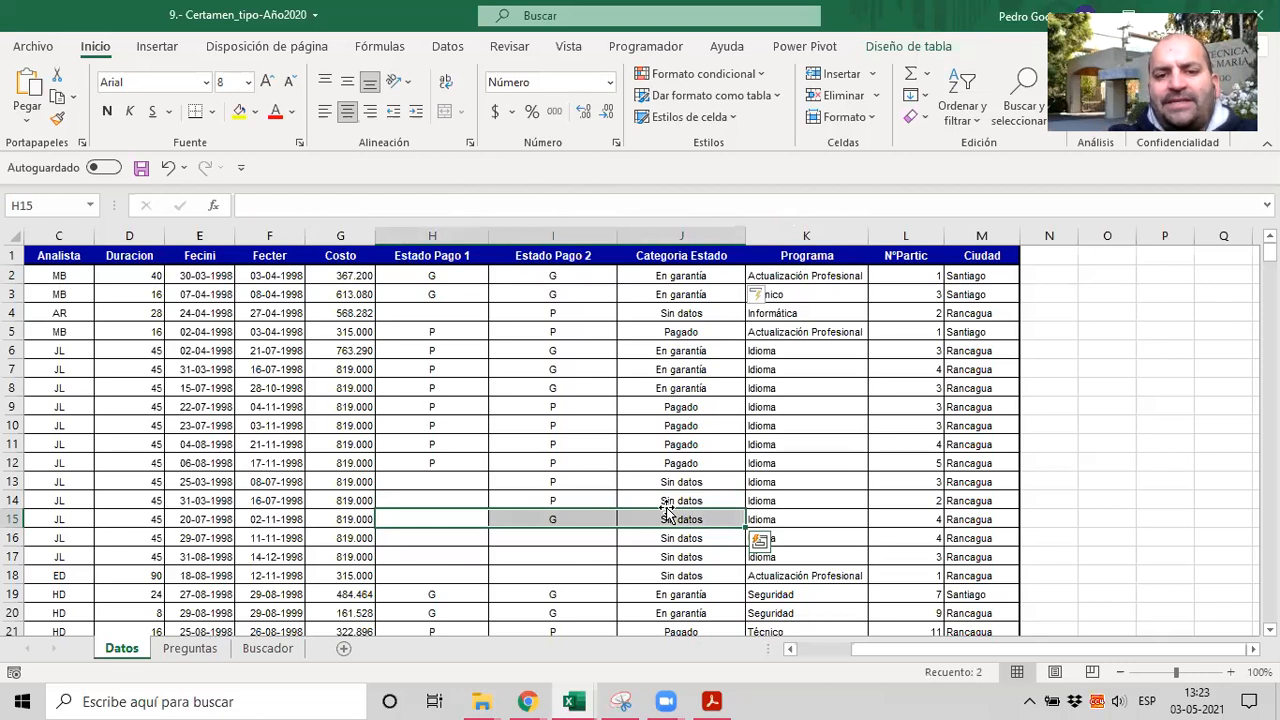
click(479, 493)
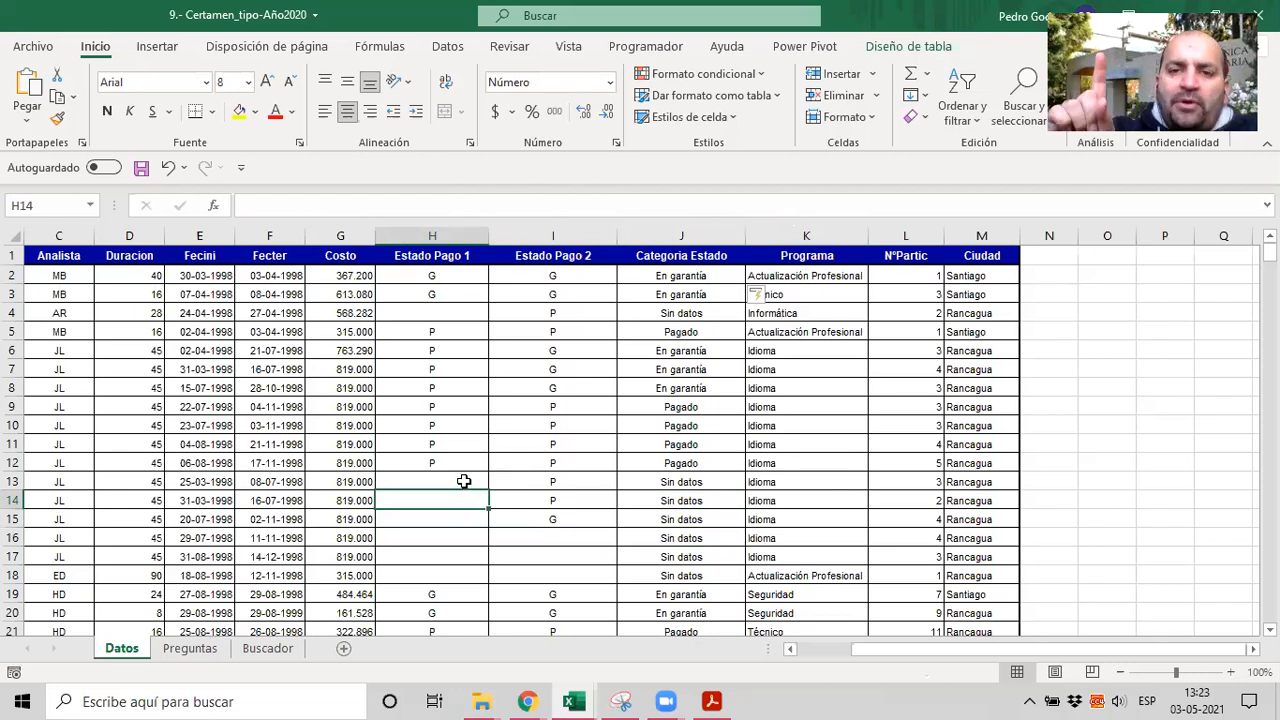
click(782, 402)
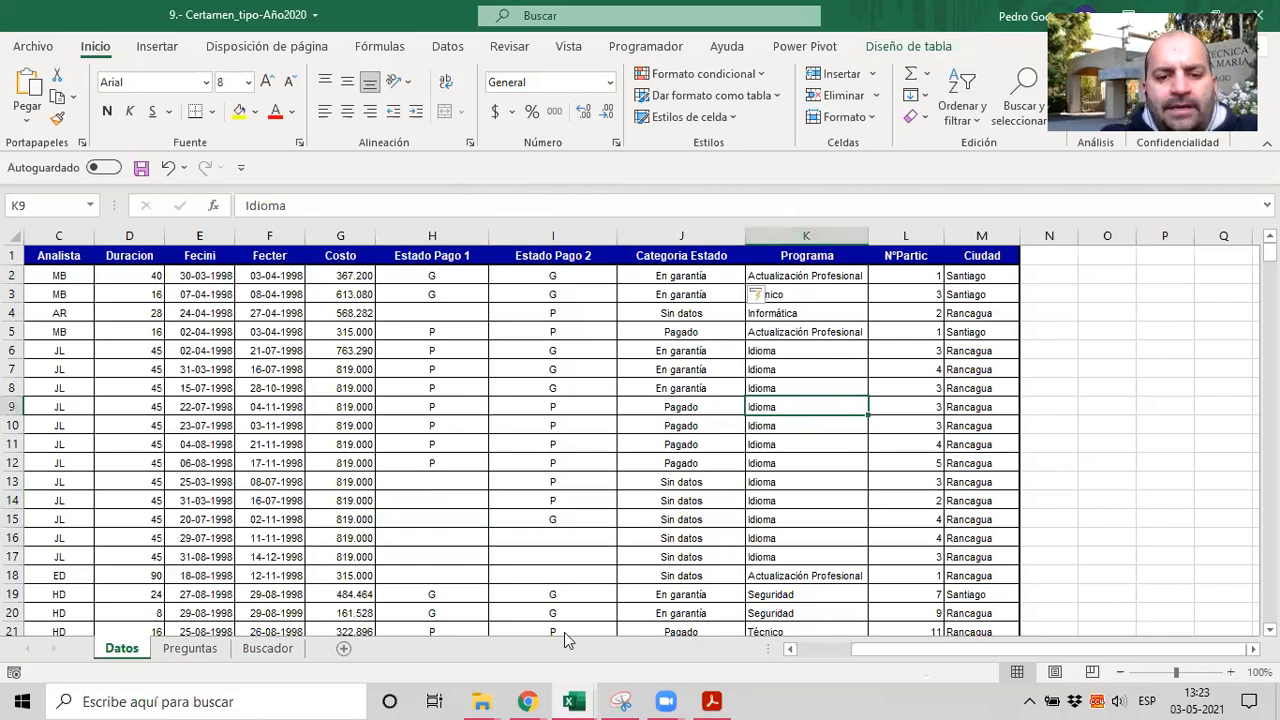
Step: Read question 4 on the Preguntas sheet, and compare the Categoria Estado cells in rows 2 and 3 of Datos with their payment states
click(182, 652)
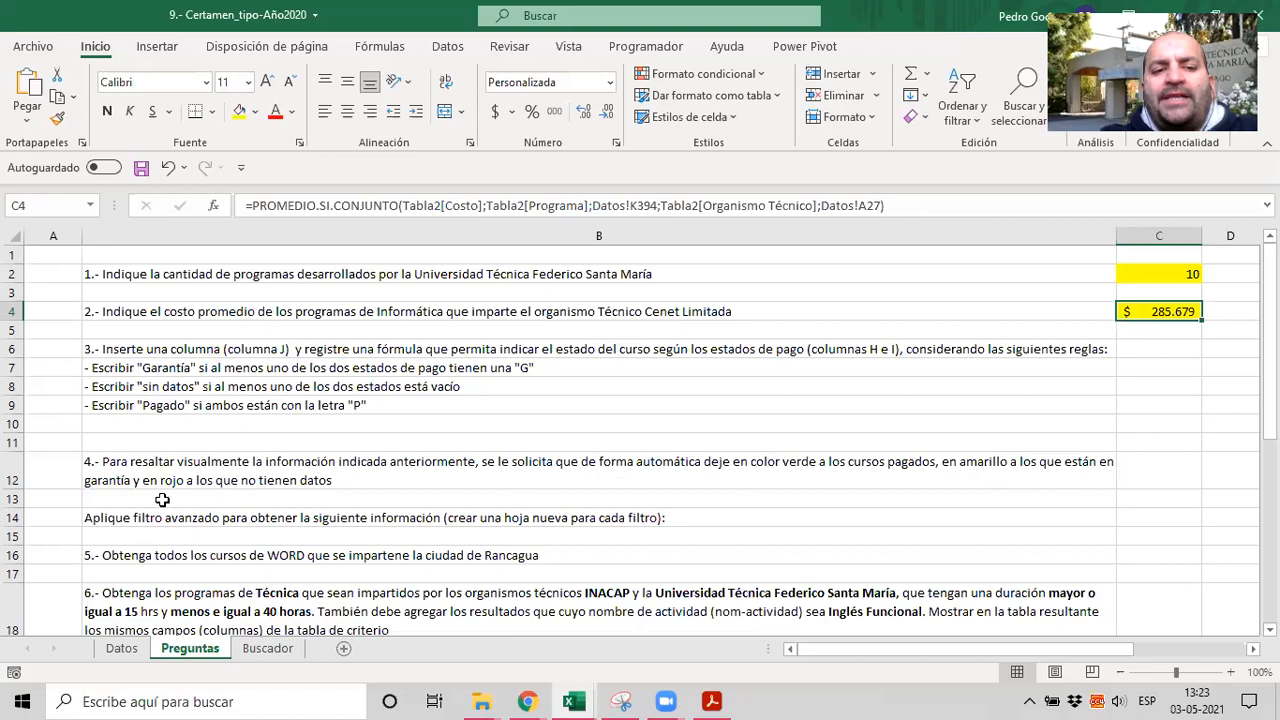
click(112, 652)
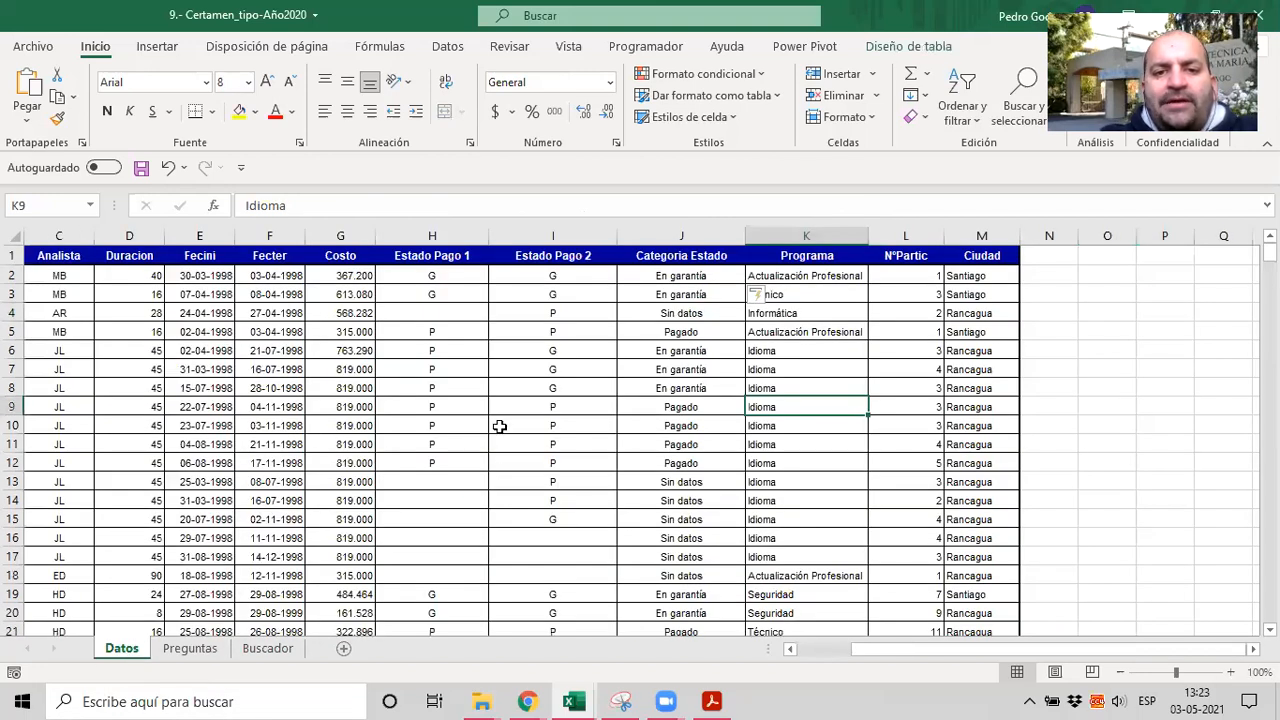
click(674, 275)
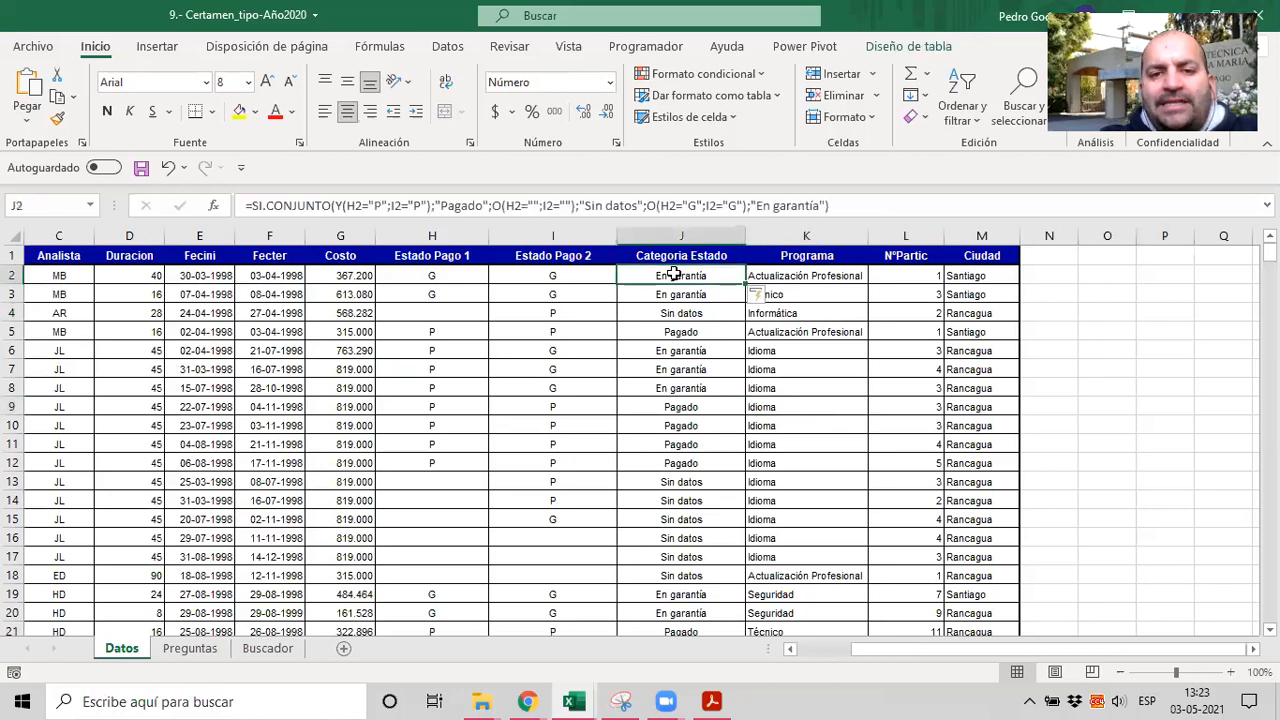
click(427, 279)
click(688, 290)
click(472, 290)
click(690, 276)
click(512, 279)
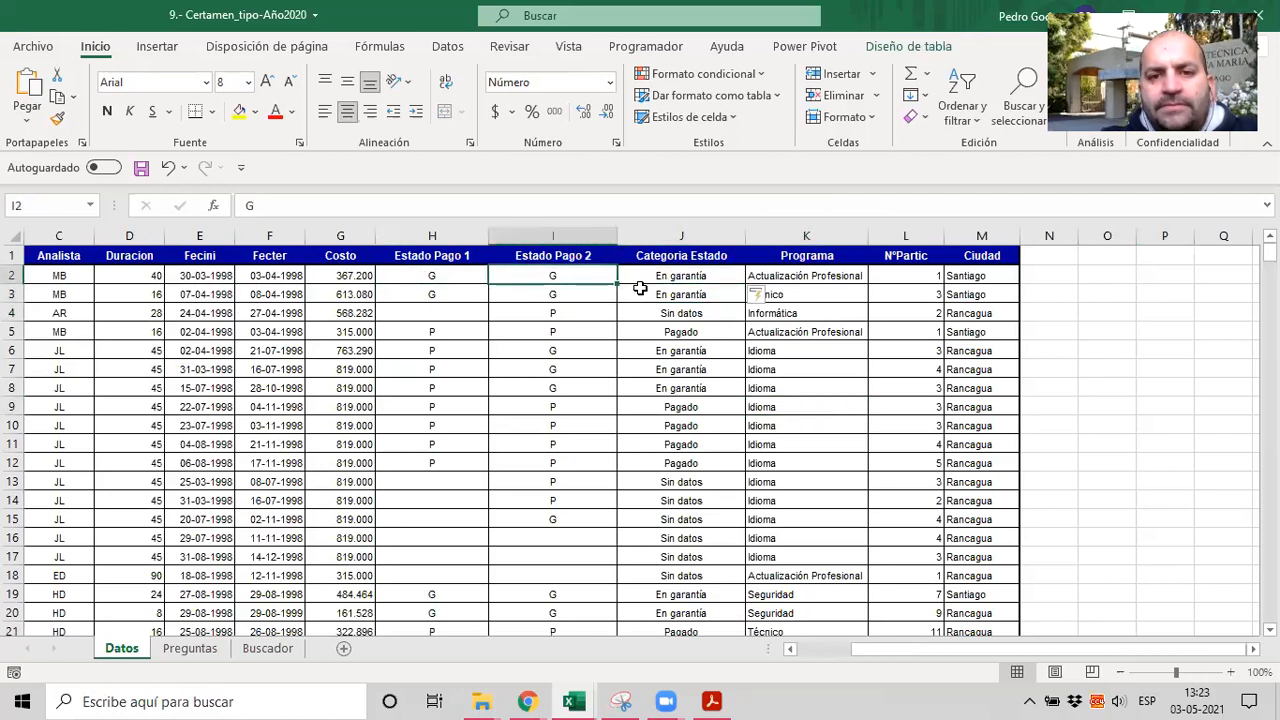
click(640, 288)
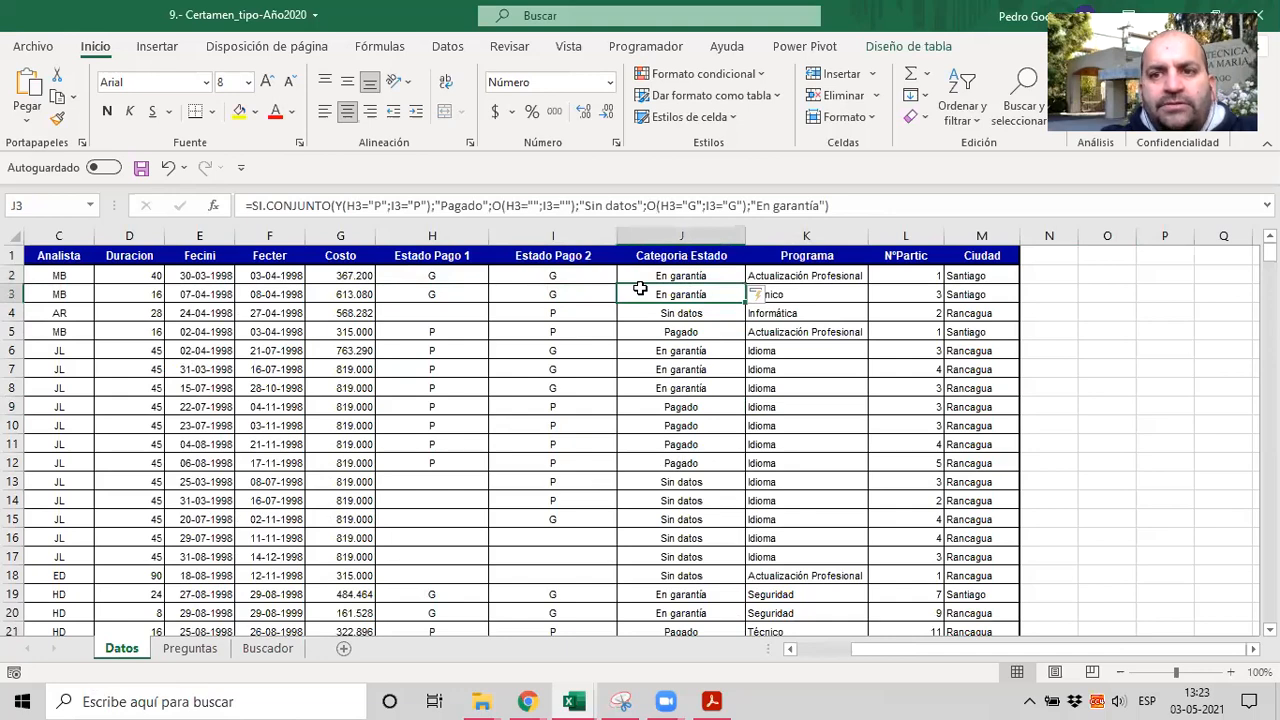
Step: Start an Es igual a conditional formatting rule for the value Pagado on all Categoria Estado data cells, J2 through J395
click(656, 274)
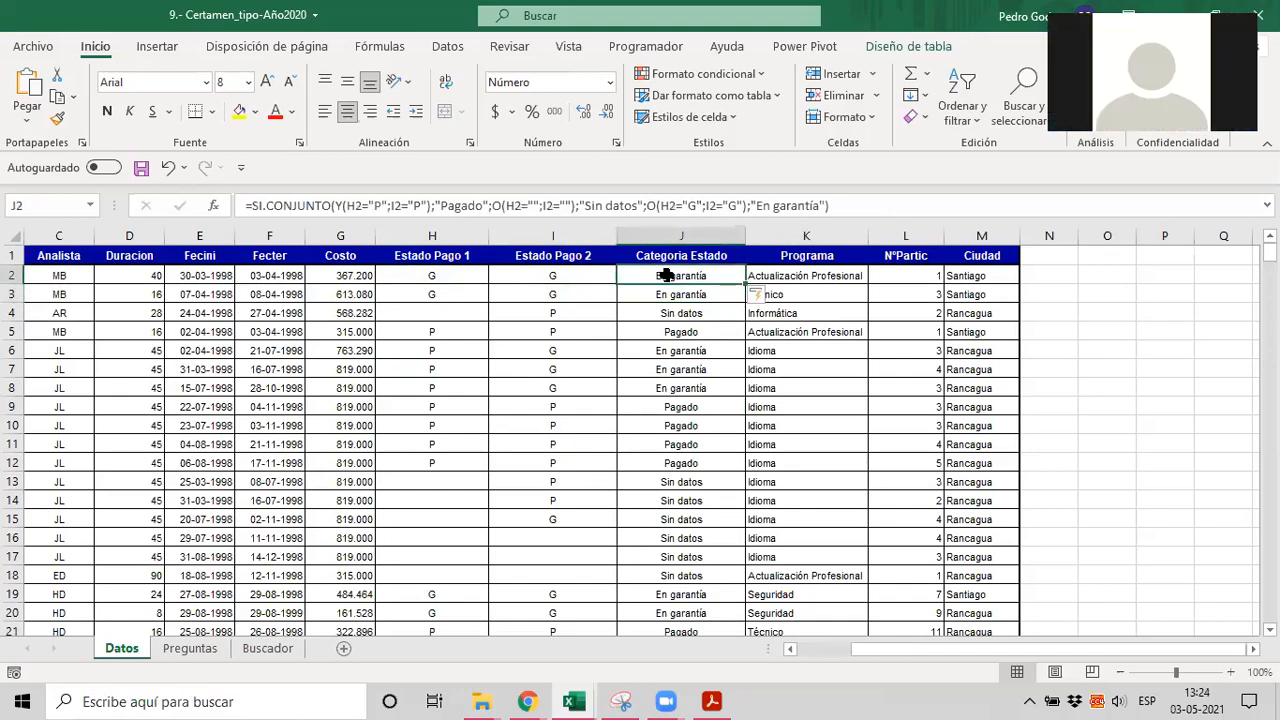
key(ctrl+shift+Down)
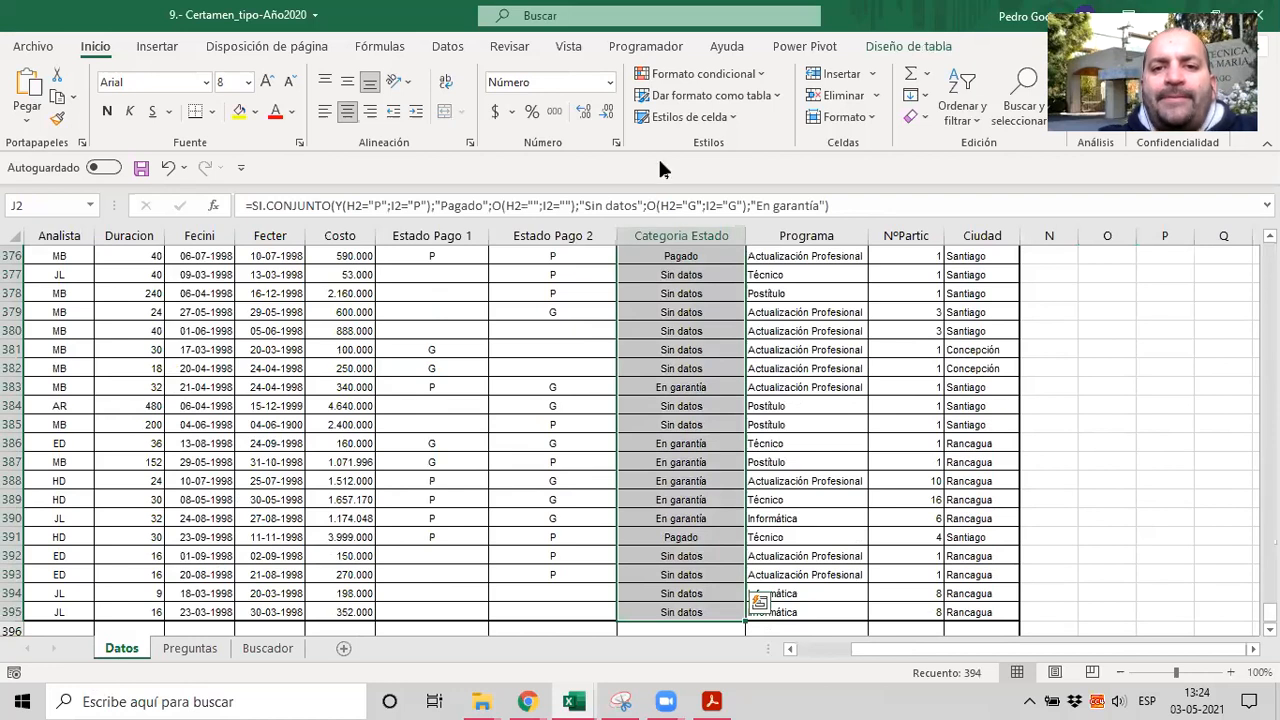
click(698, 76)
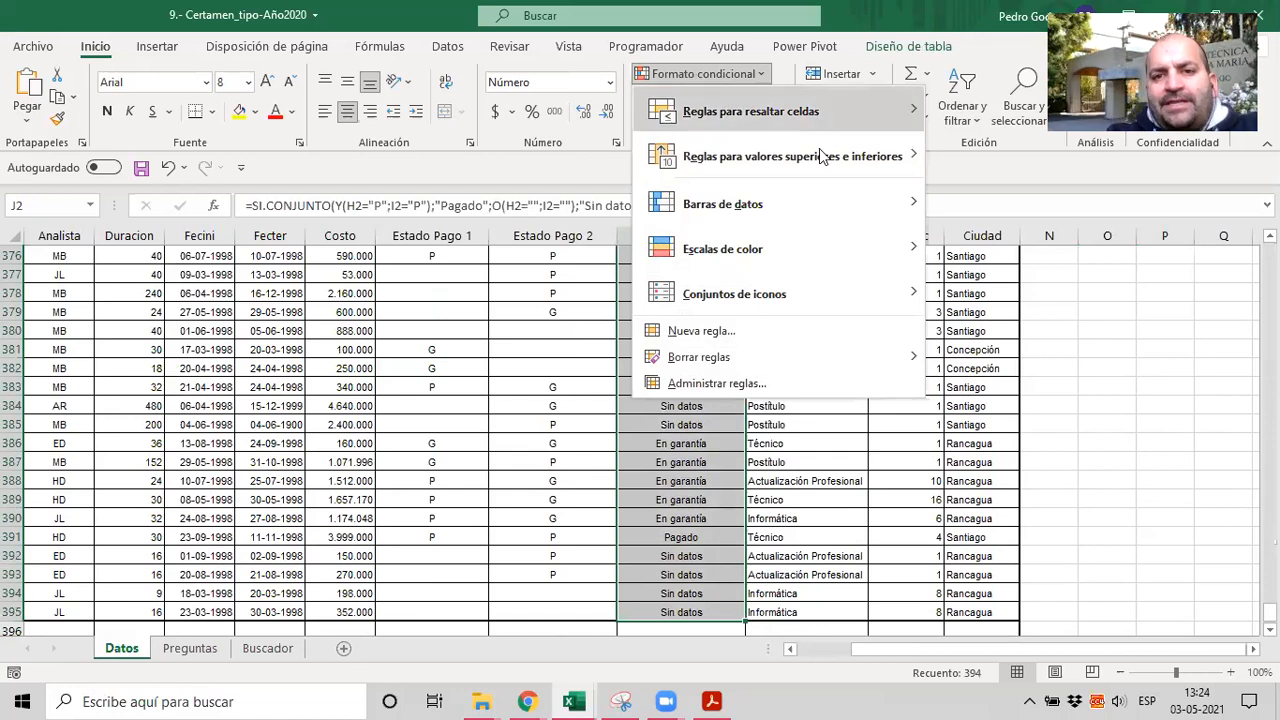
mouse_move(865, 163)
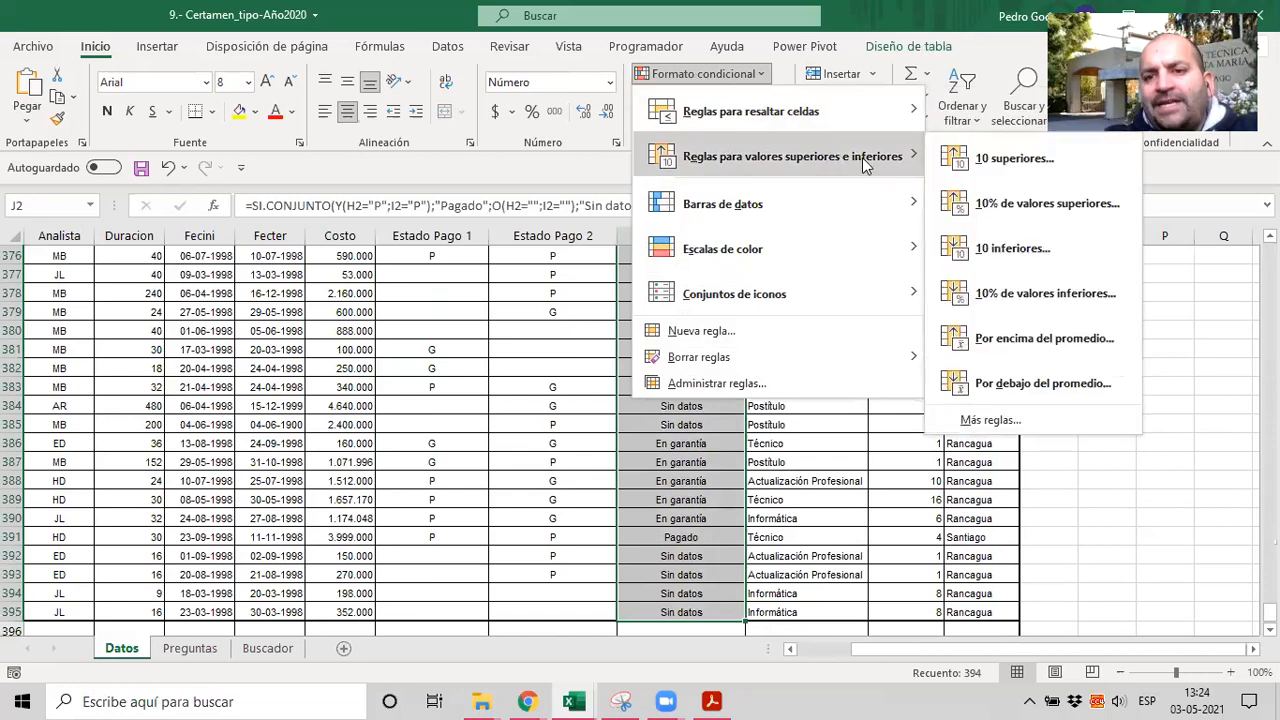
mouse_move(808, 112)
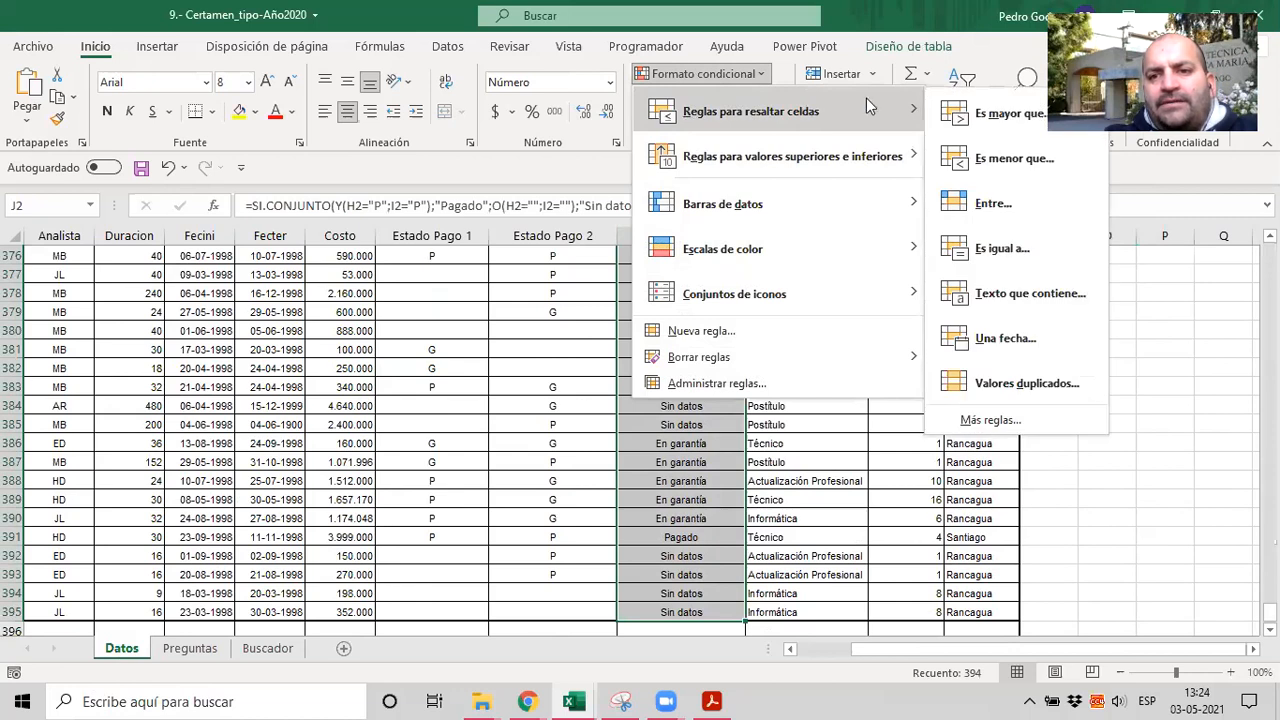
click(1031, 245)
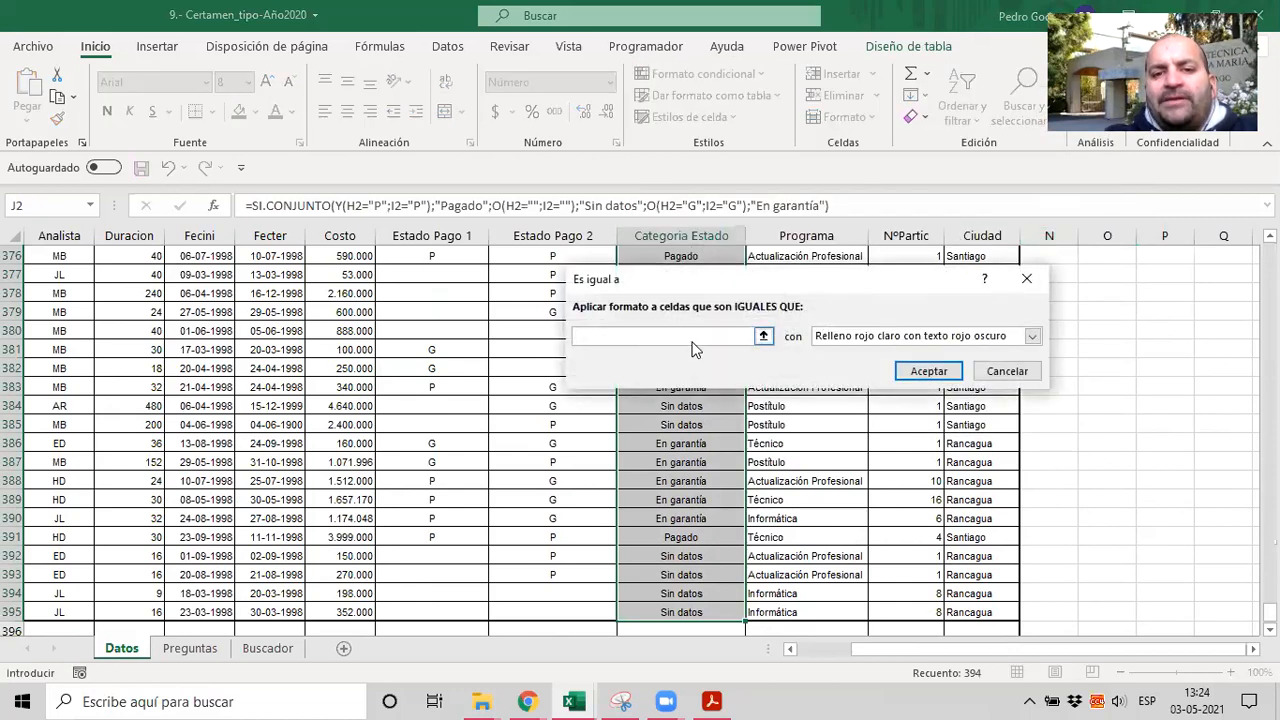
text(Pagado)
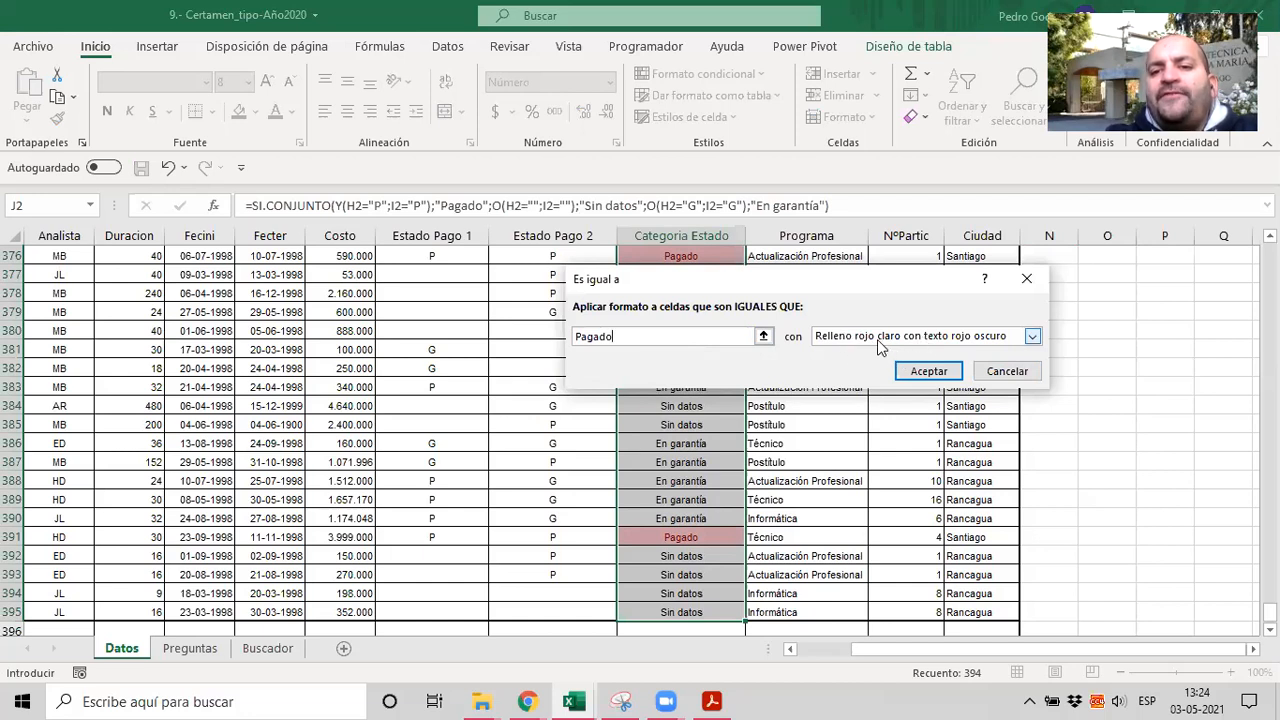
Step: Choose a custom format for the Pagado rule with bold (Negrita) style and white font color
click(1032, 336)
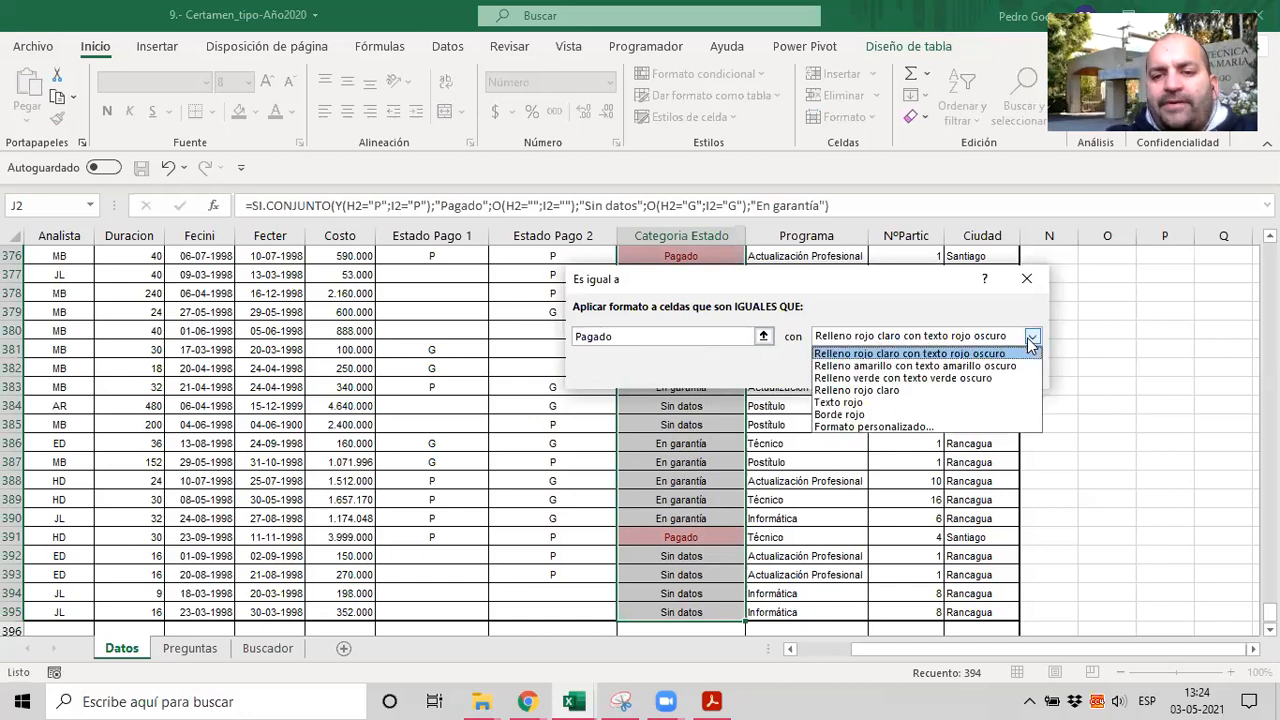
click(881, 426)
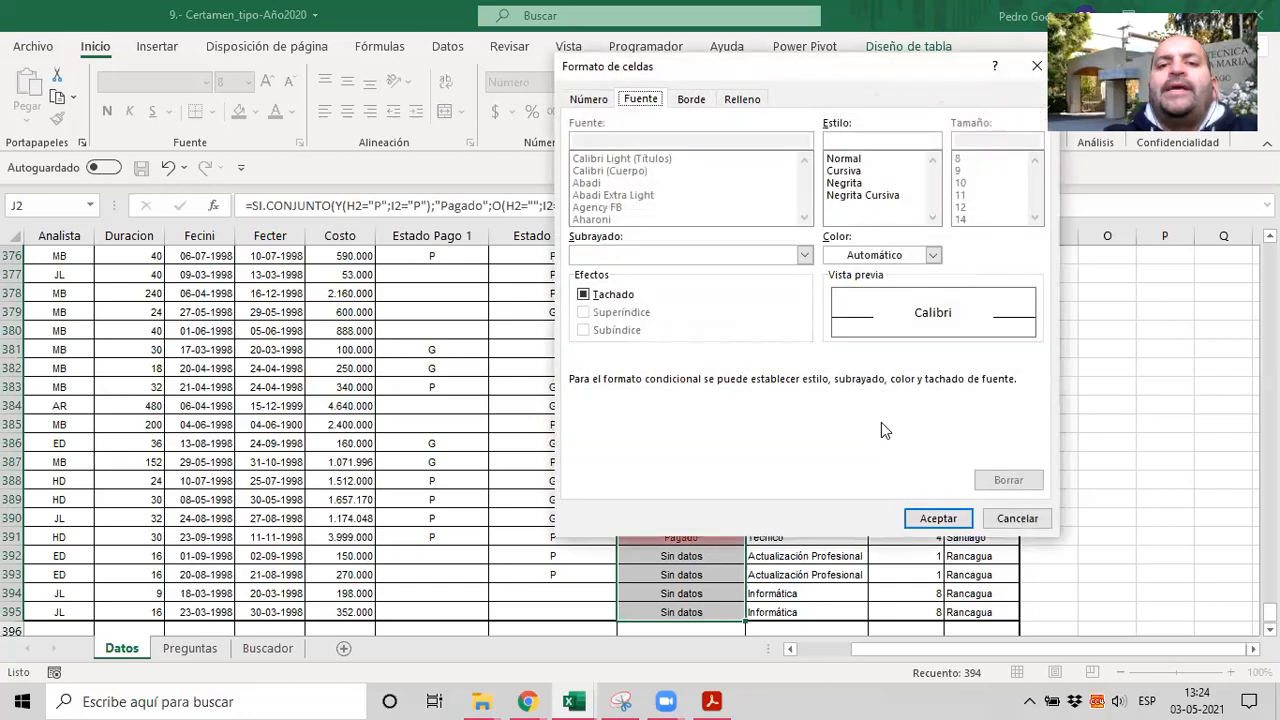
click(844, 184)
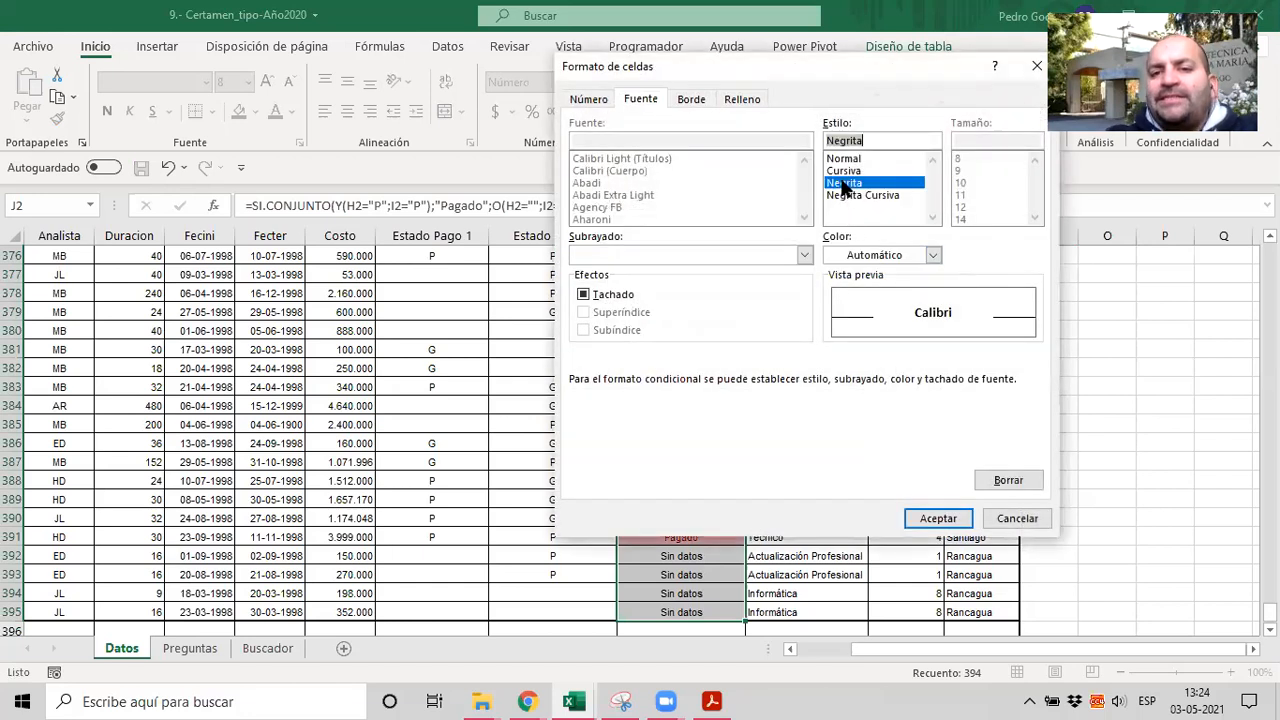
click(931, 256)
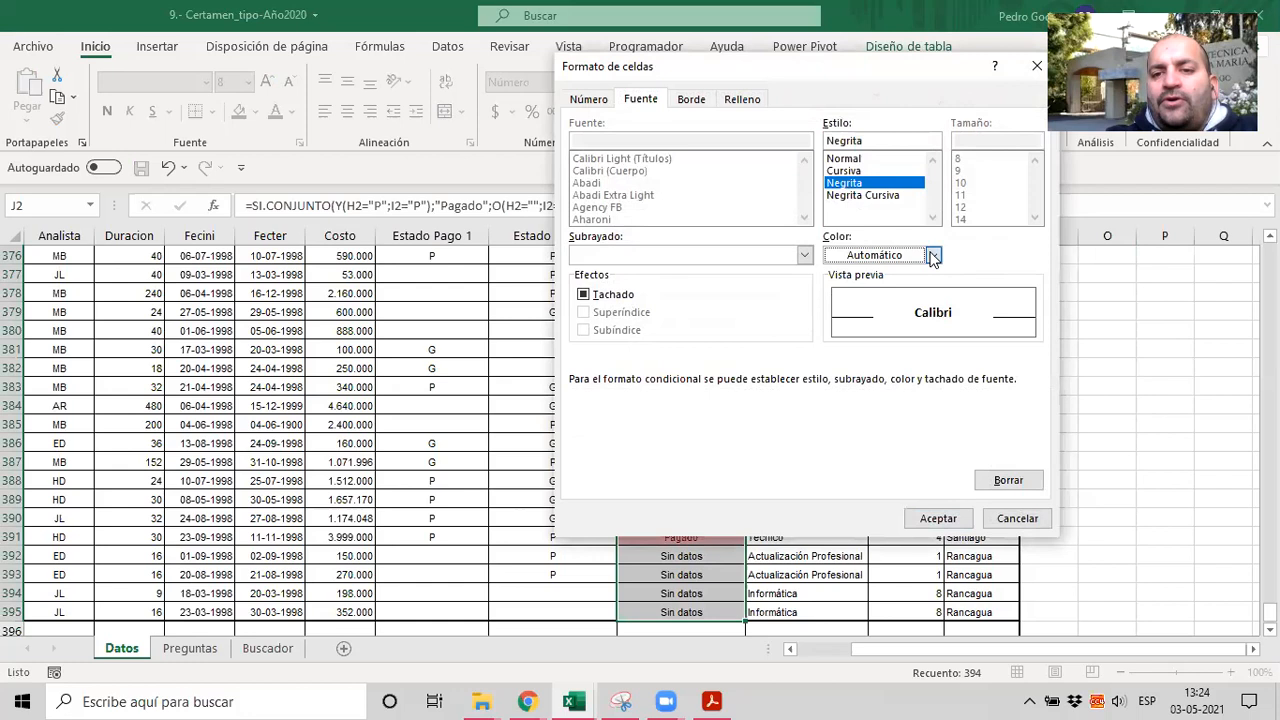
click(834, 331)
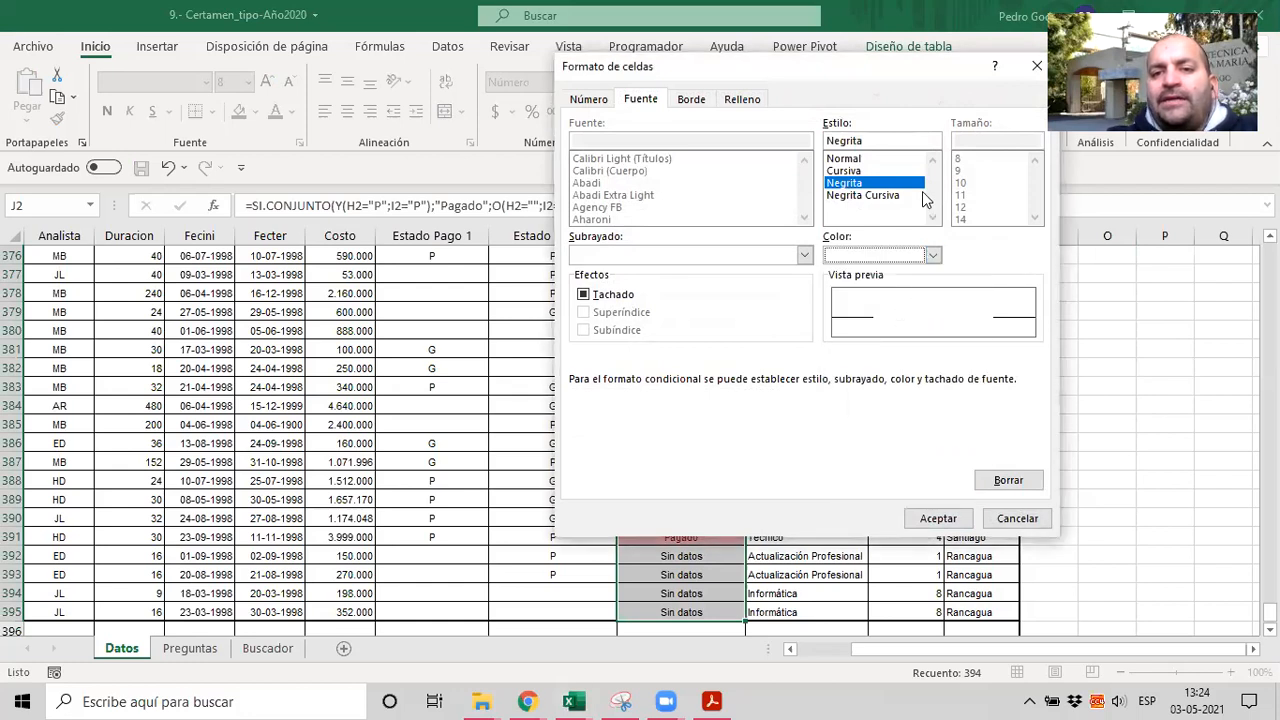
Step: Give the Pagado format a dark green fill and apply the rule to the Categoria Estado column
click(735, 100)
click(670, 284)
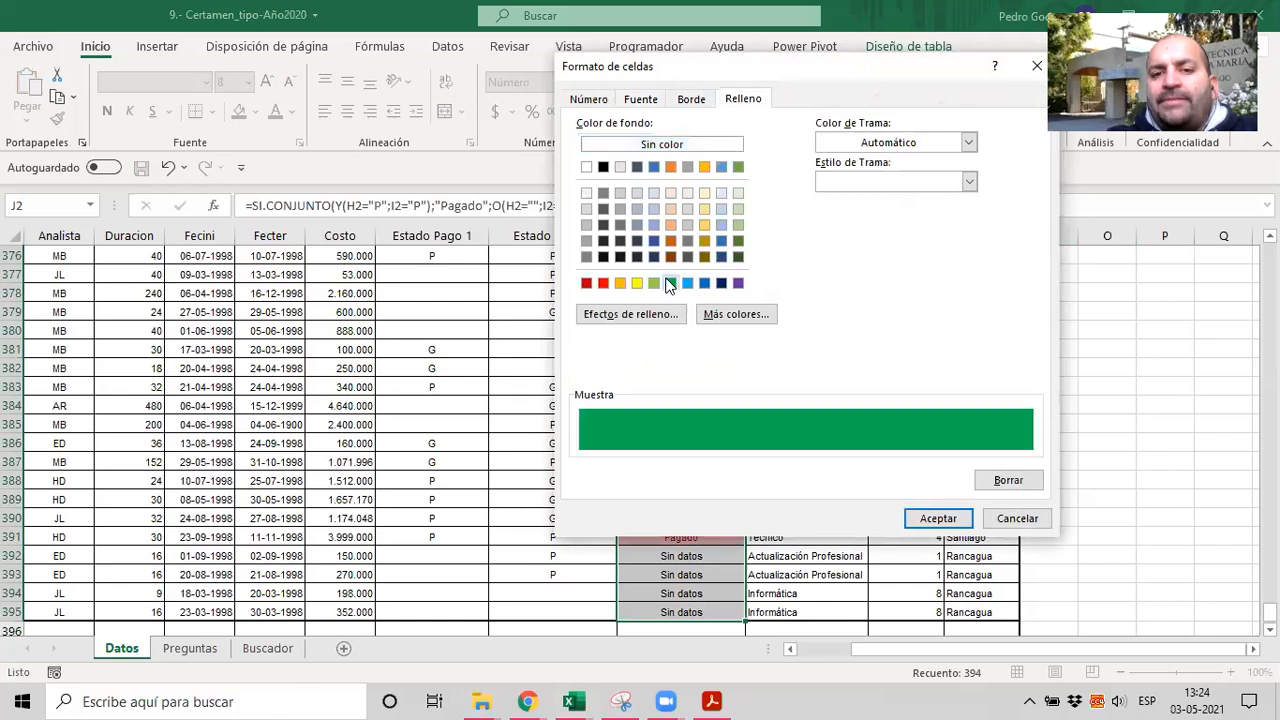
click(936, 520)
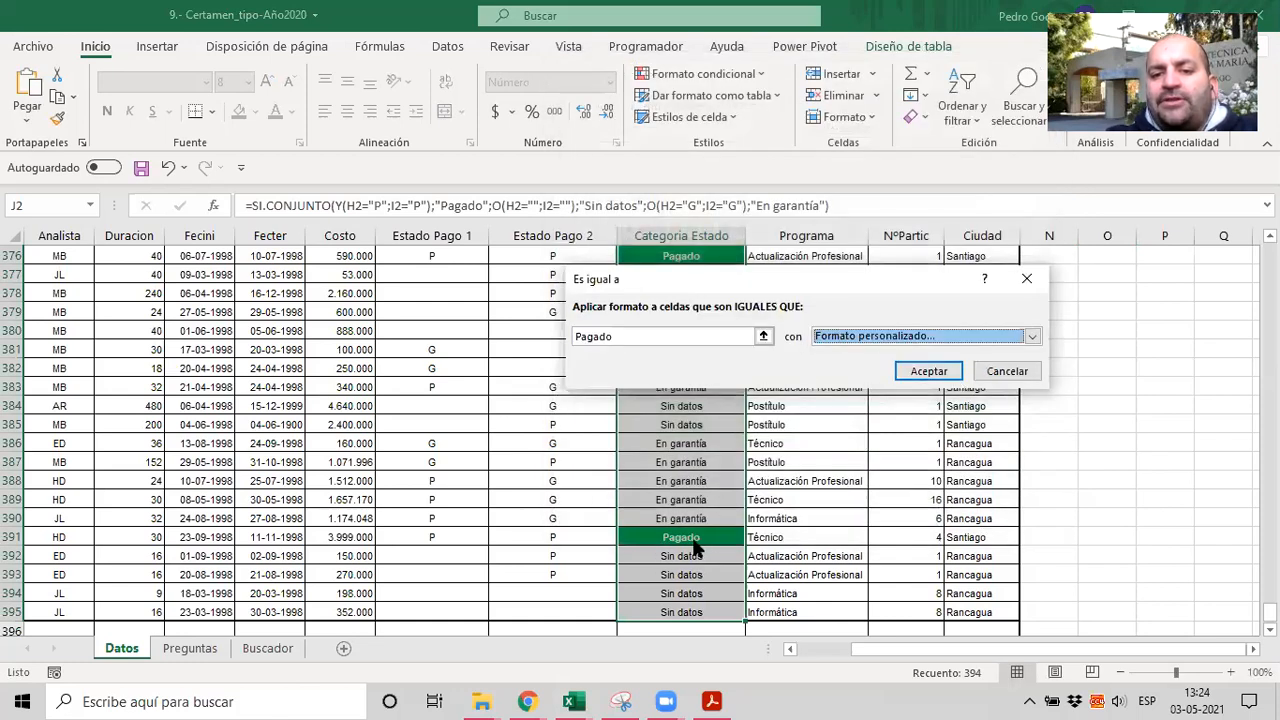
click(928, 370)
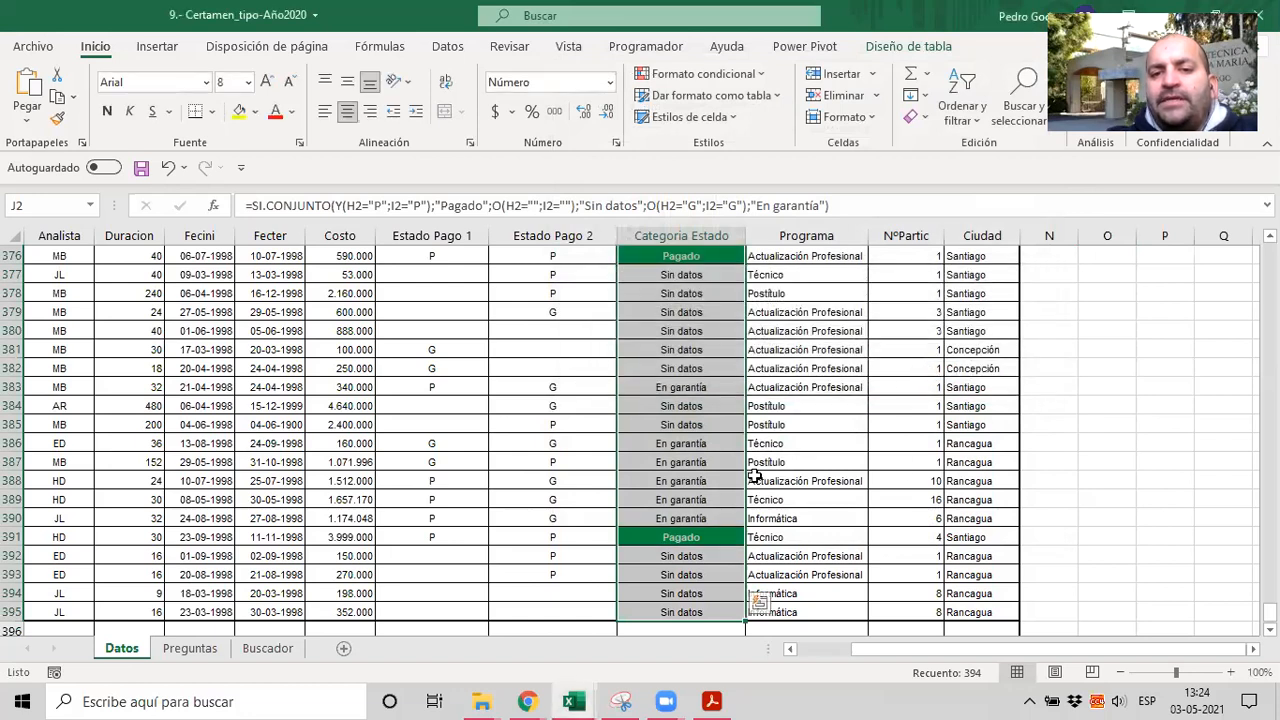
Step: Start a second formatting rule on the same Categoria Estado cells for cell values igual a "En garantía"
click(679, 79)
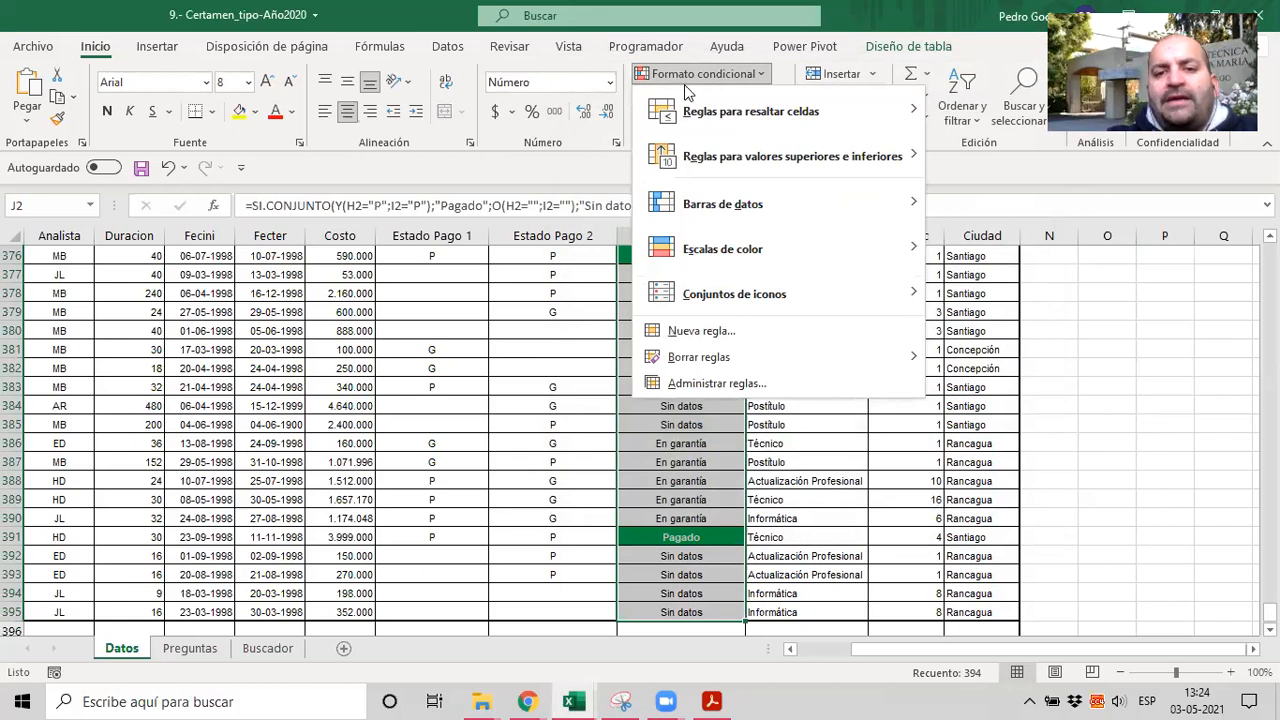
mouse_move(830, 111)
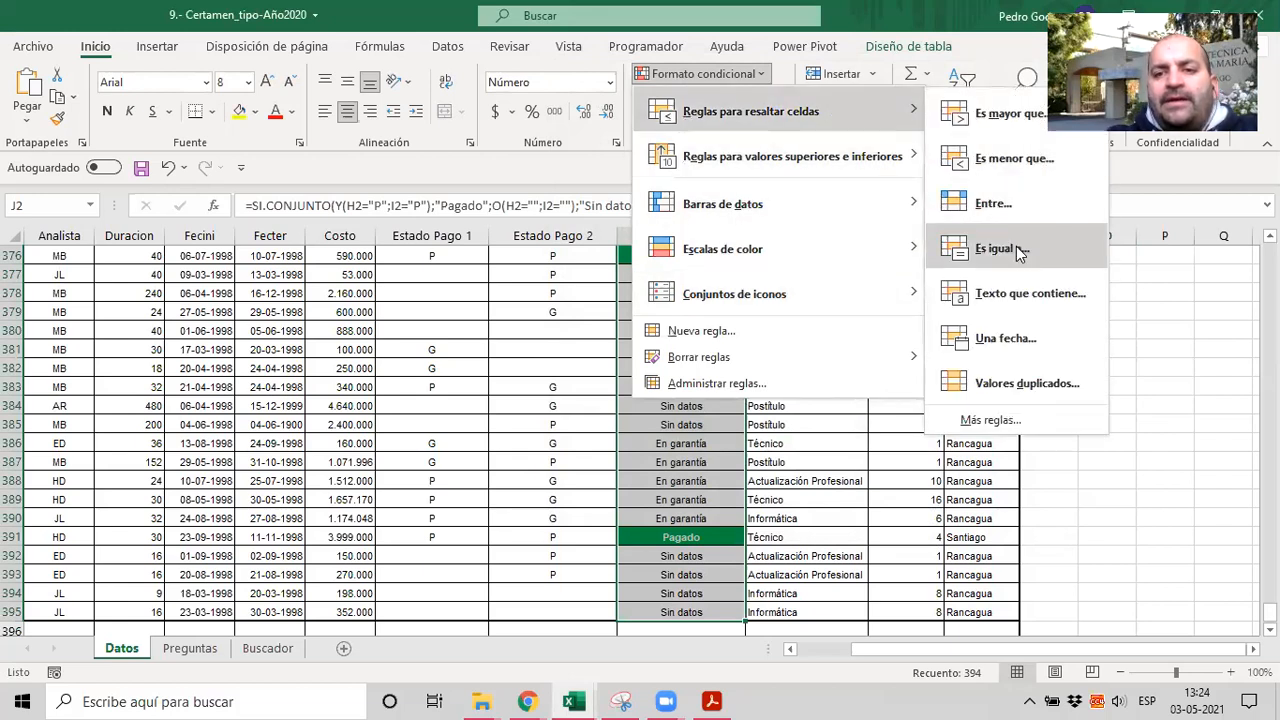
click(988, 421)
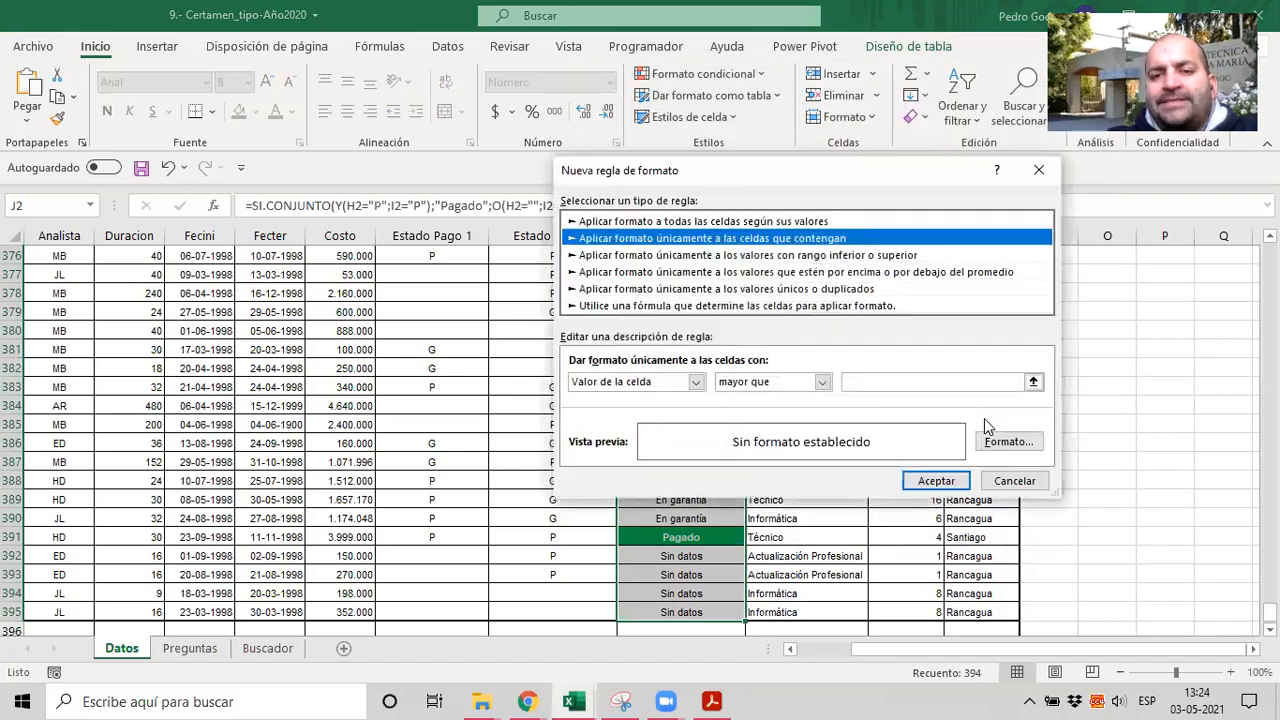
click(821, 382)
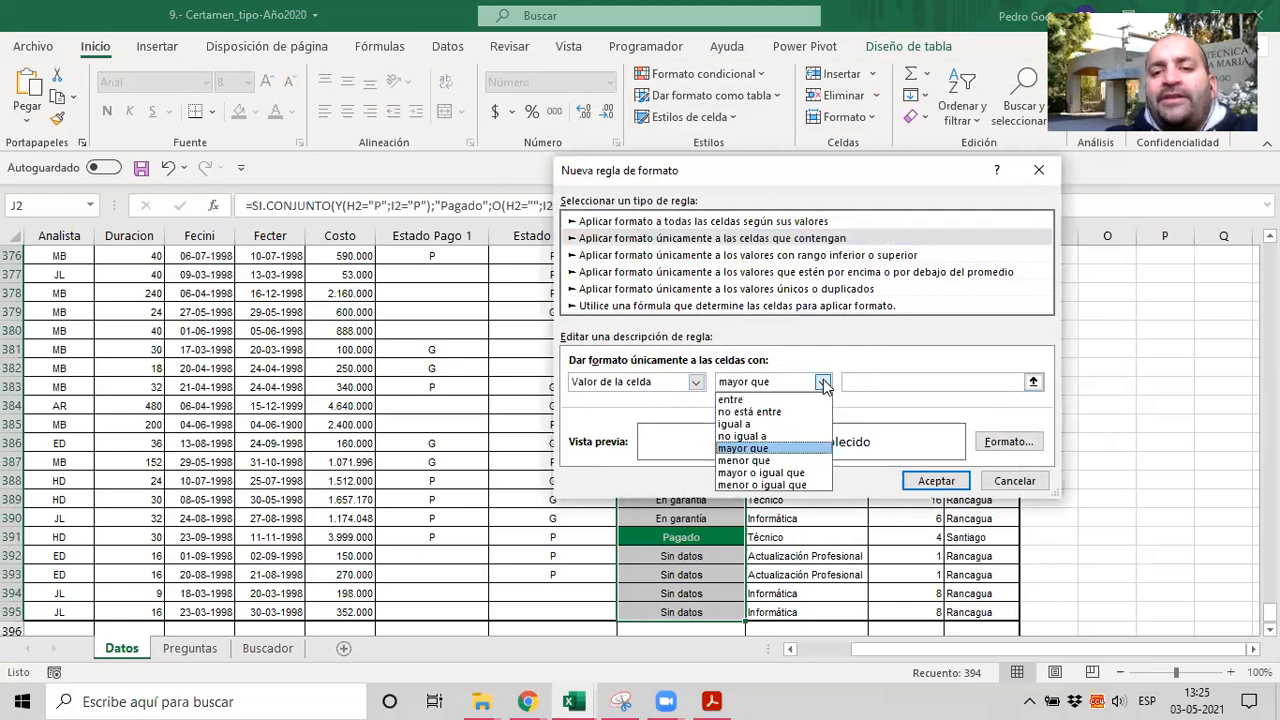
click(772, 423)
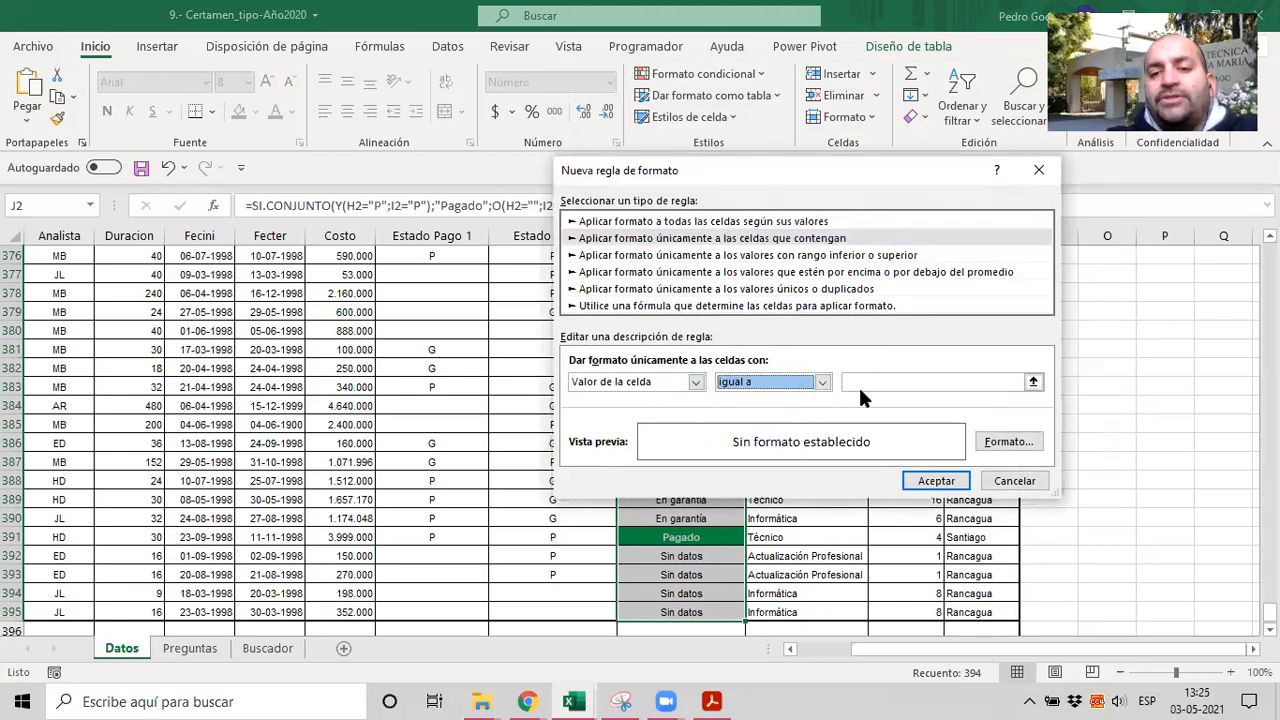
click(888, 379)
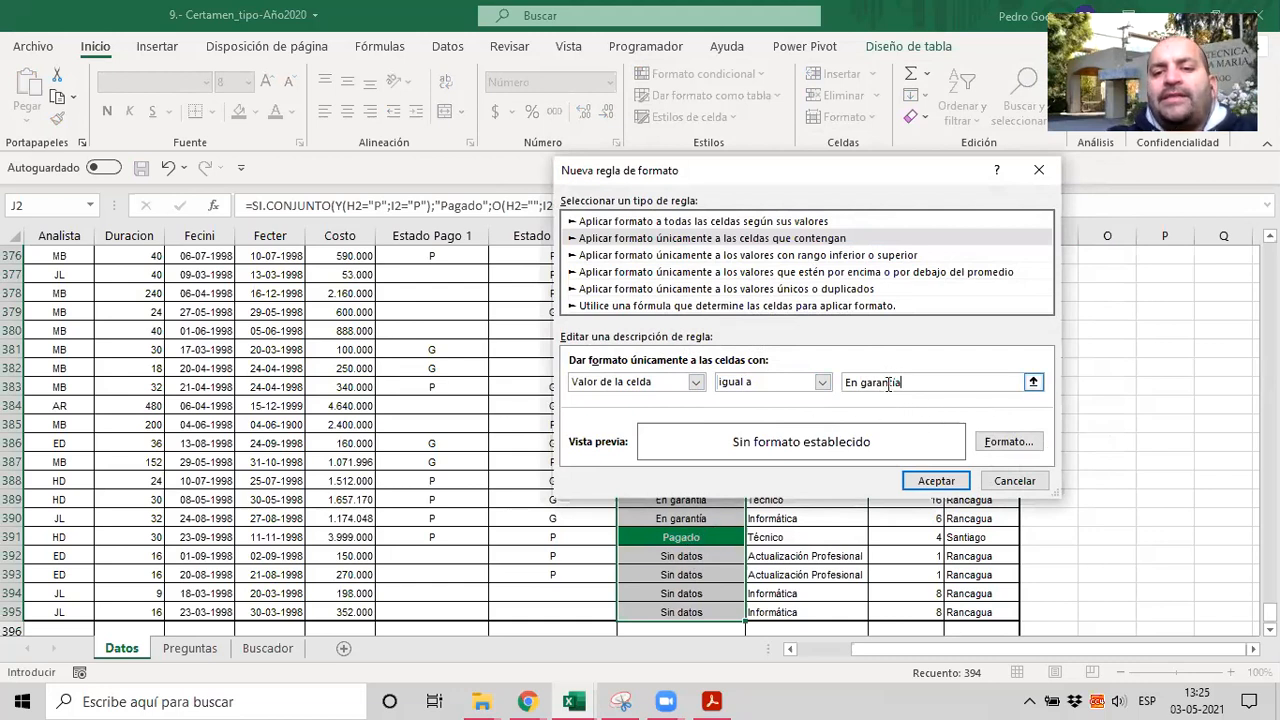
Step: Format the En garantía rule with yellow fill and bold (Negrita) dark blue text, and apply it to the Categoria Estado cells
click(1000, 443)
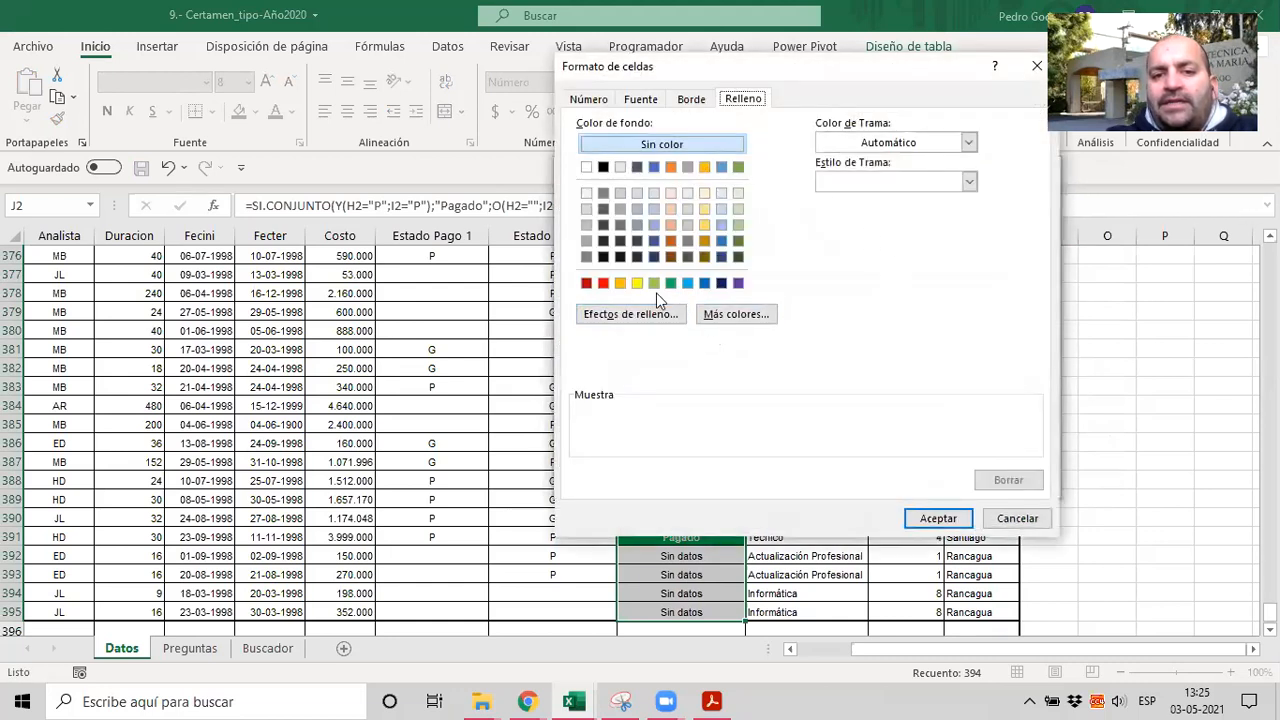
click(637, 283)
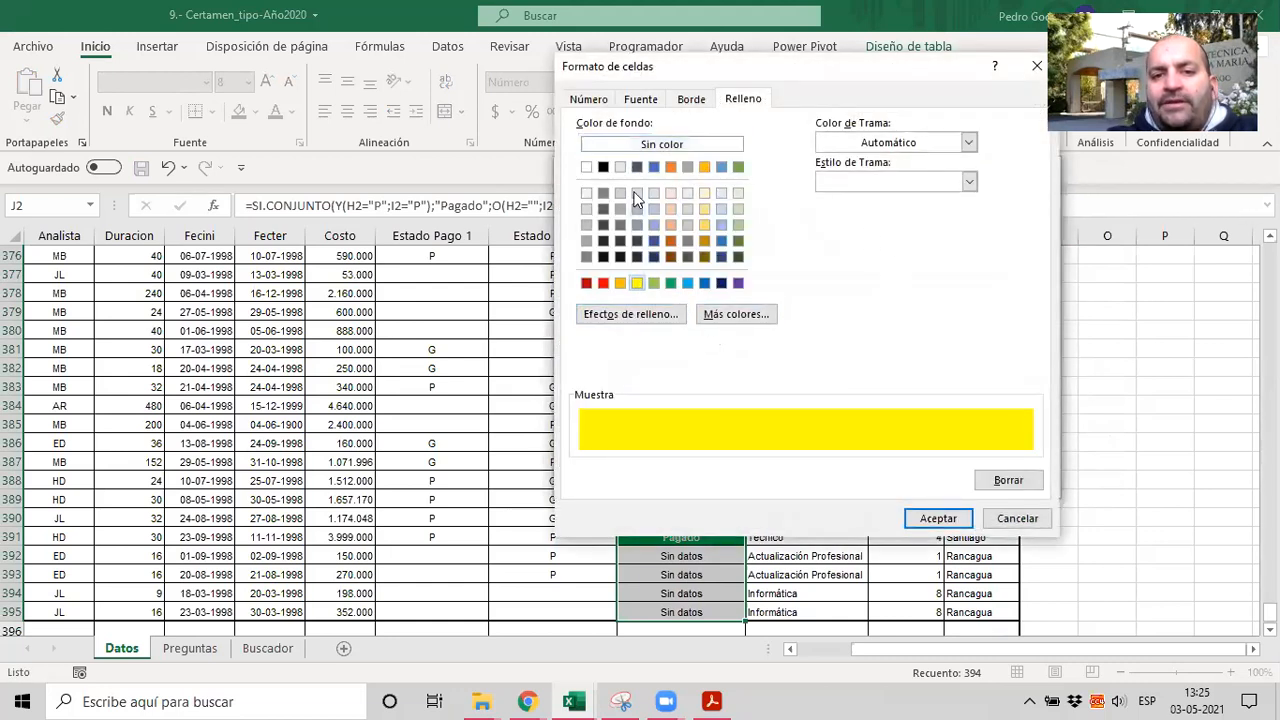
click(640, 99)
click(844, 183)
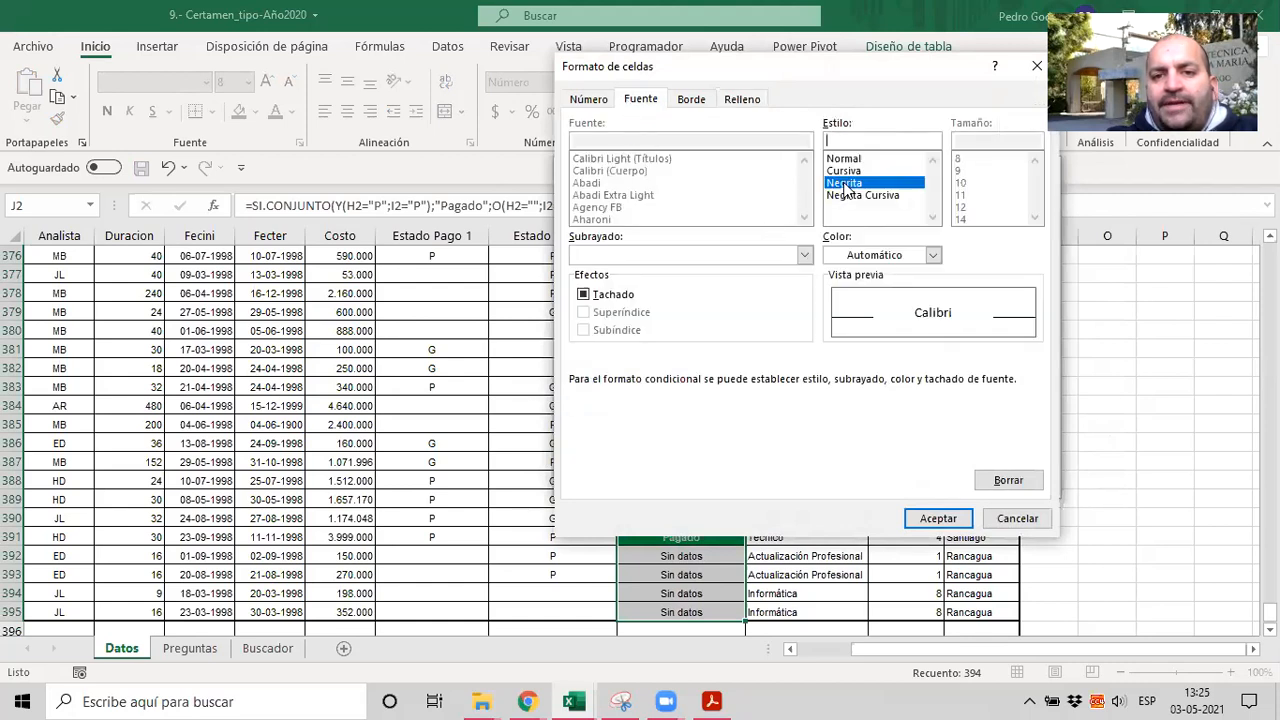
click(908, 256)
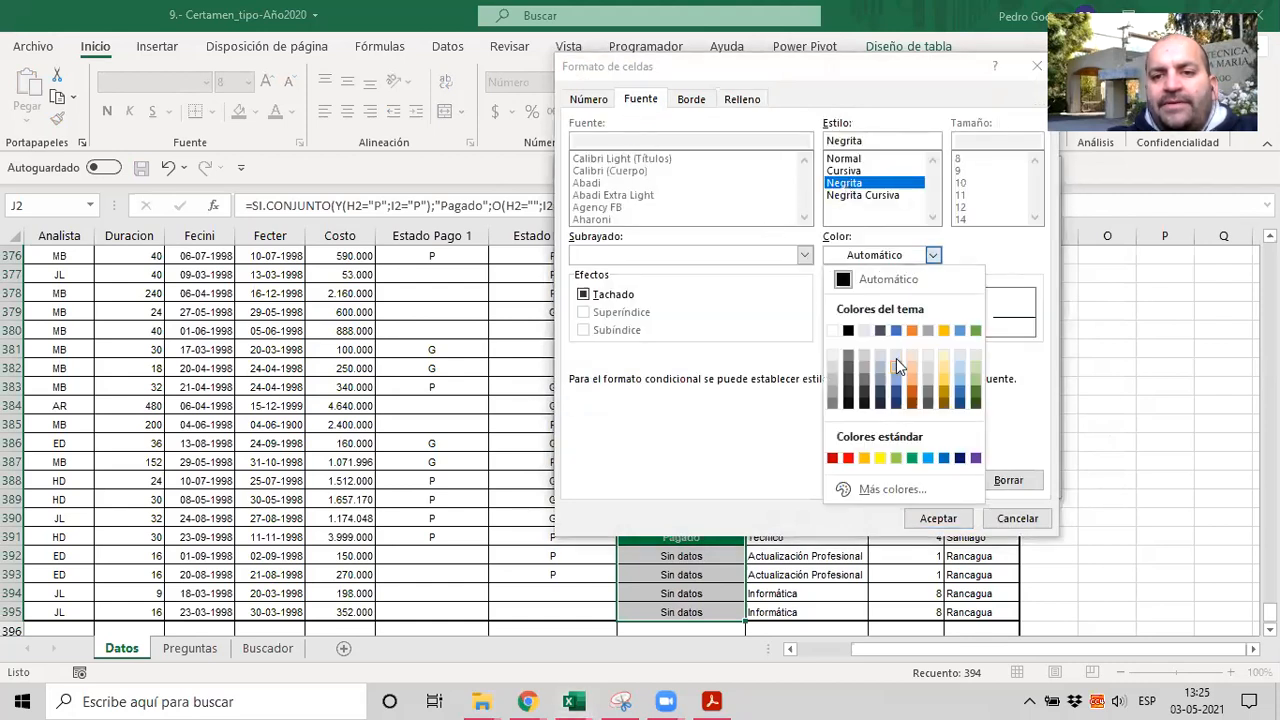
click(898, 403)
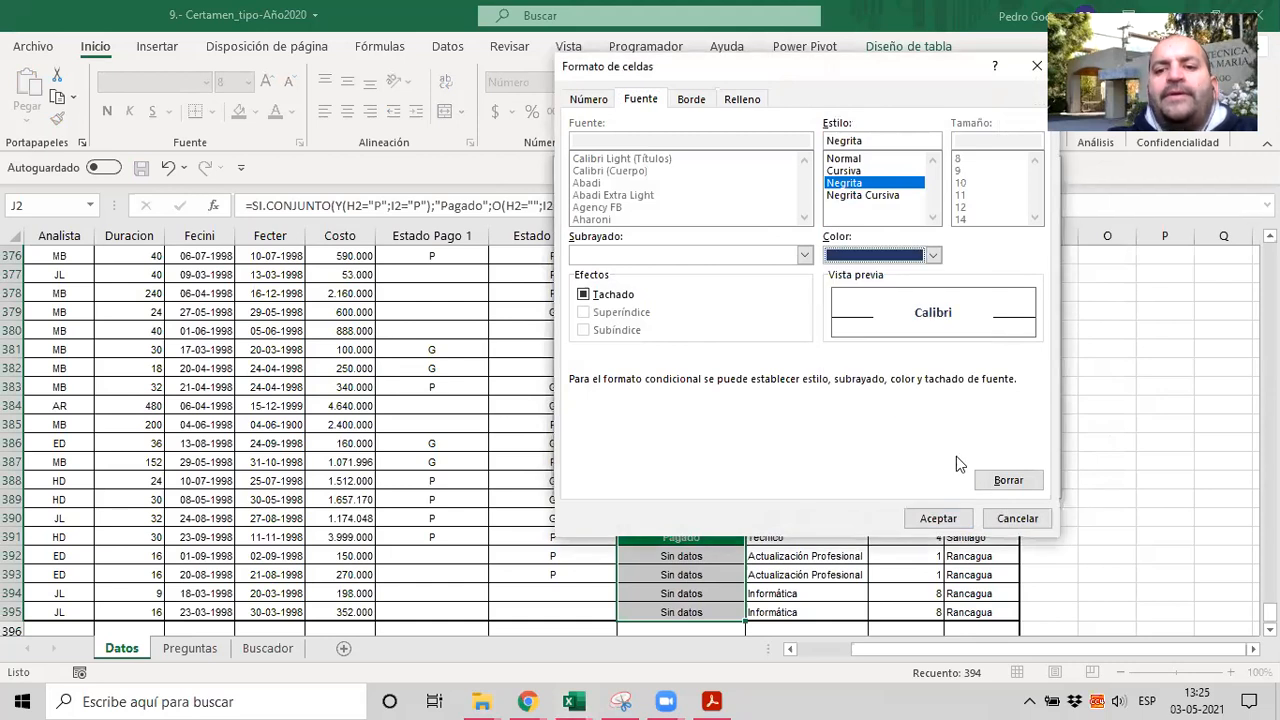
click(952, 521)
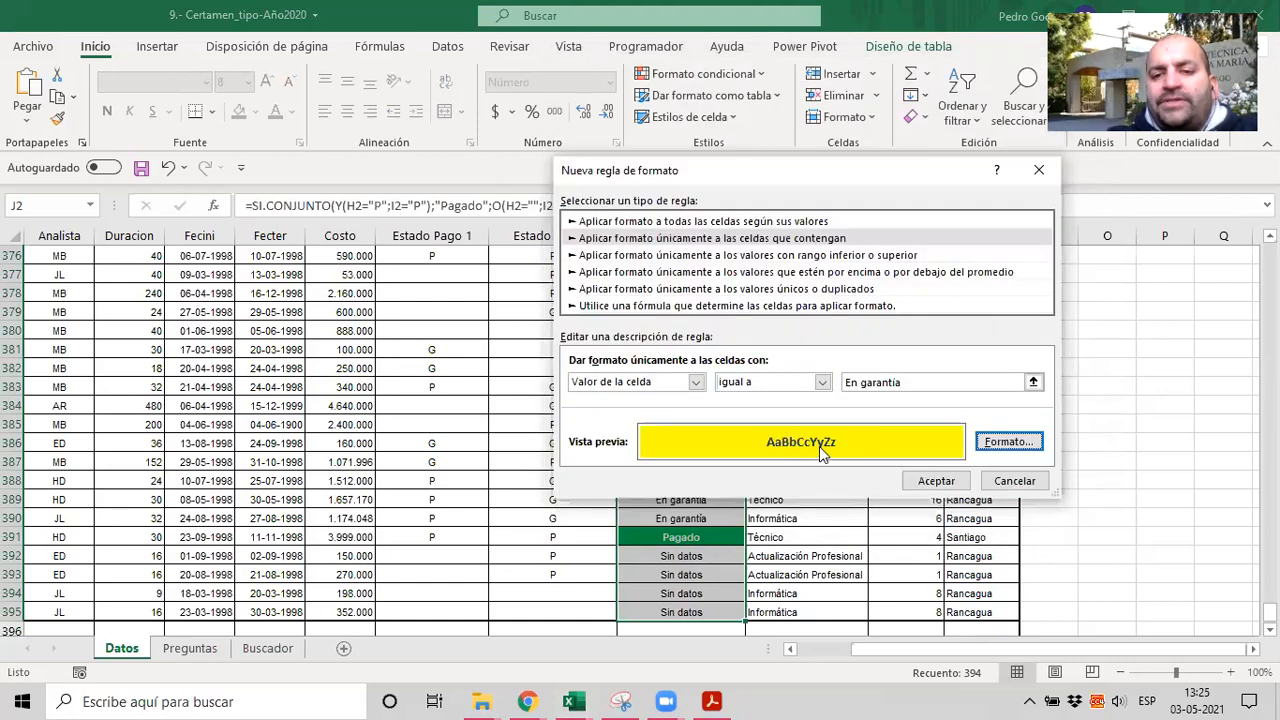
click(937, 481)
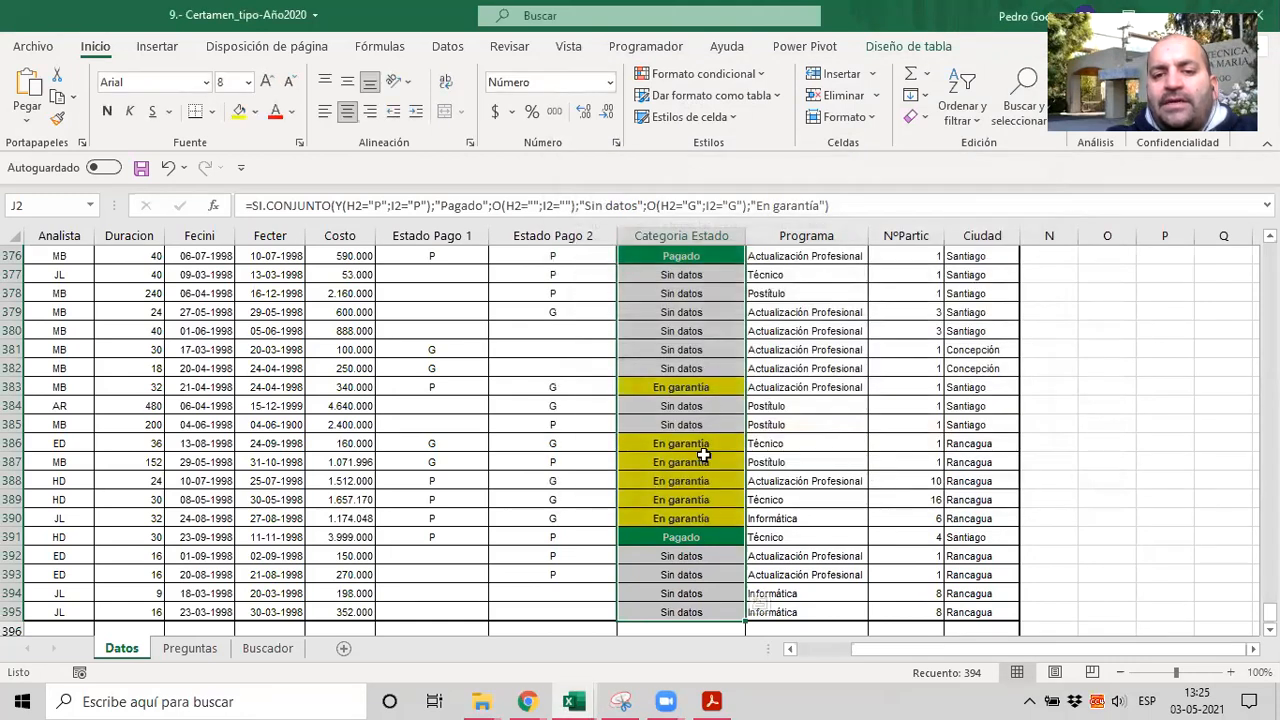
Step: Start an Es igual a conditional formatting rule for the value Sin Datos on the same Categoria Estado cells
click(669, 71)
mouse_move(843, 143)
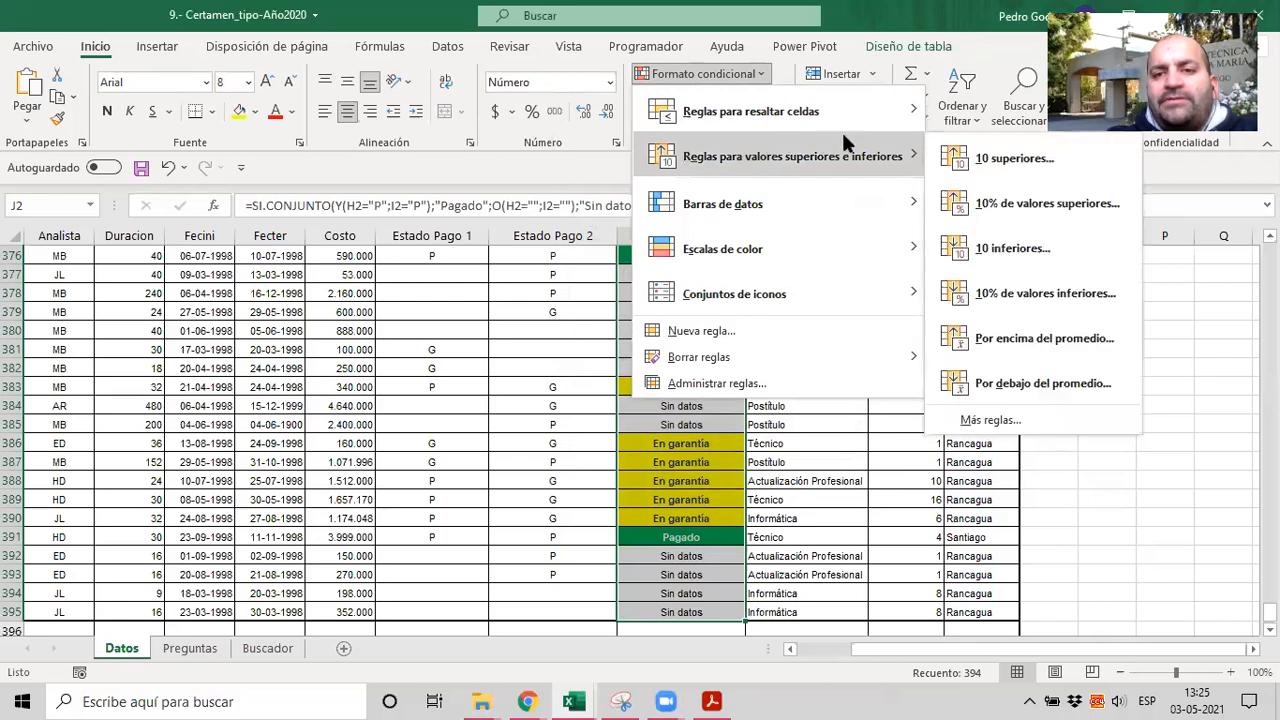
mouse_move(885, 112)
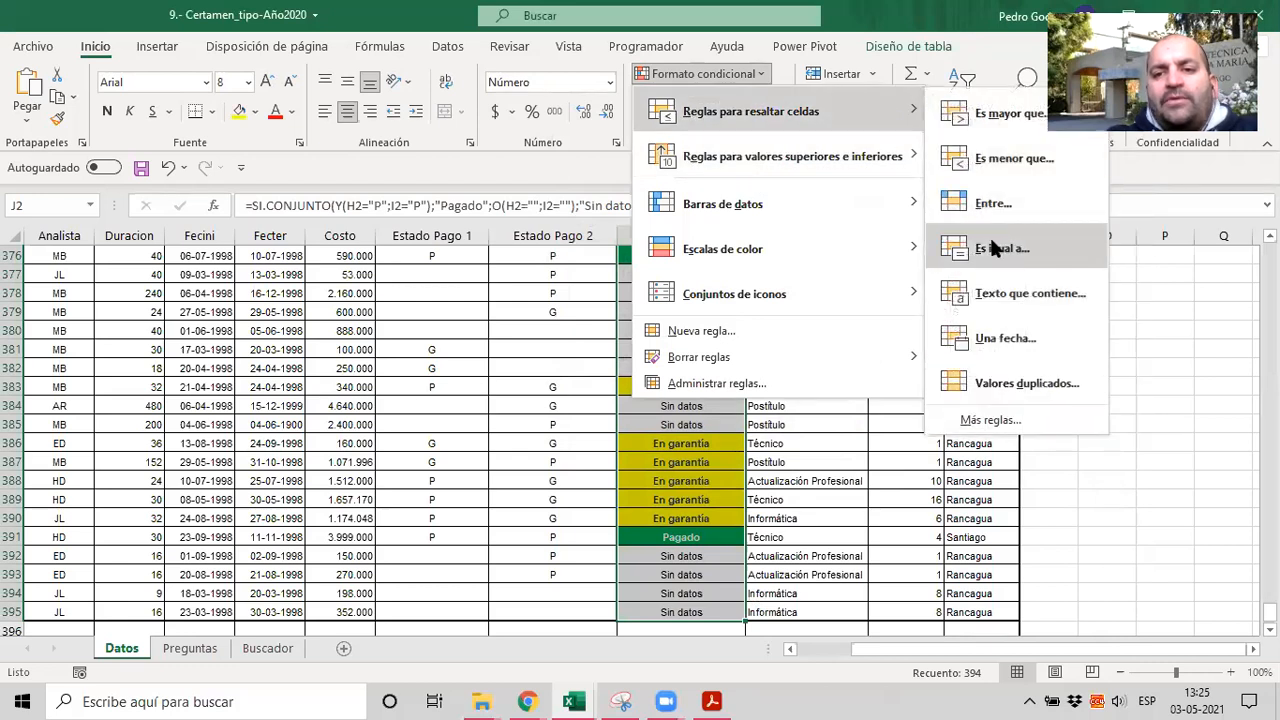
click(995, 250)
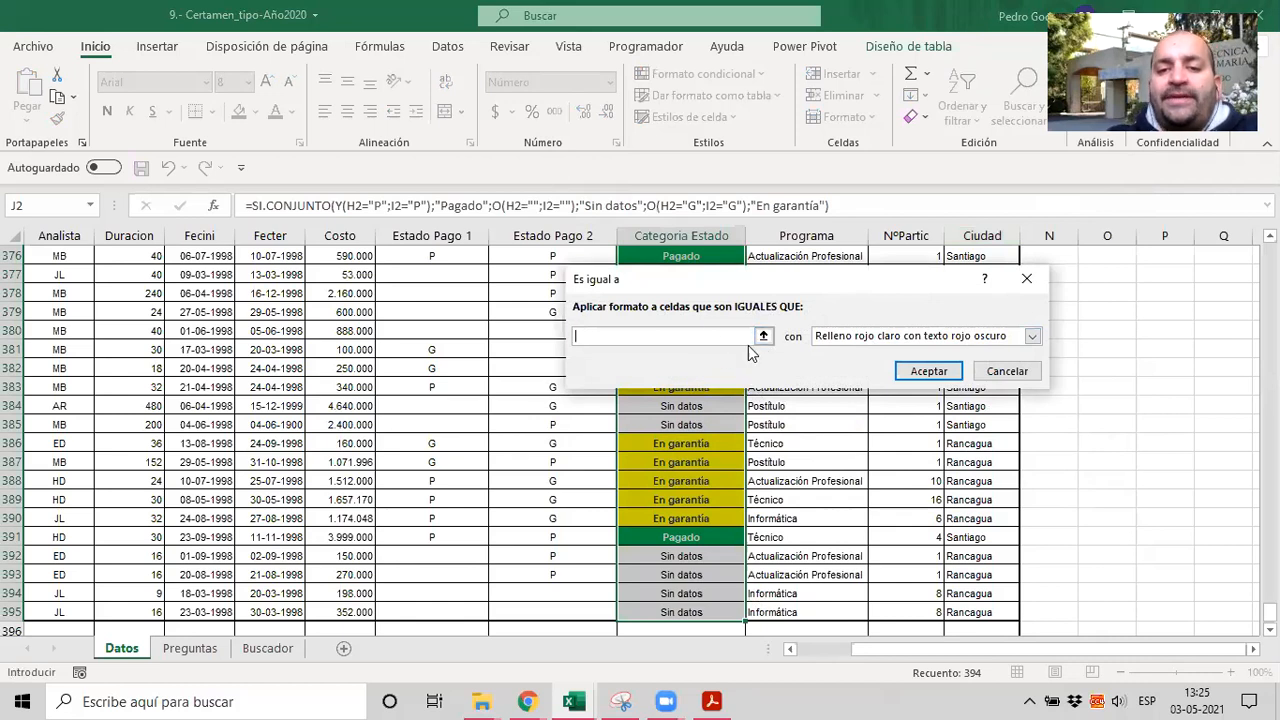
text(Sin )
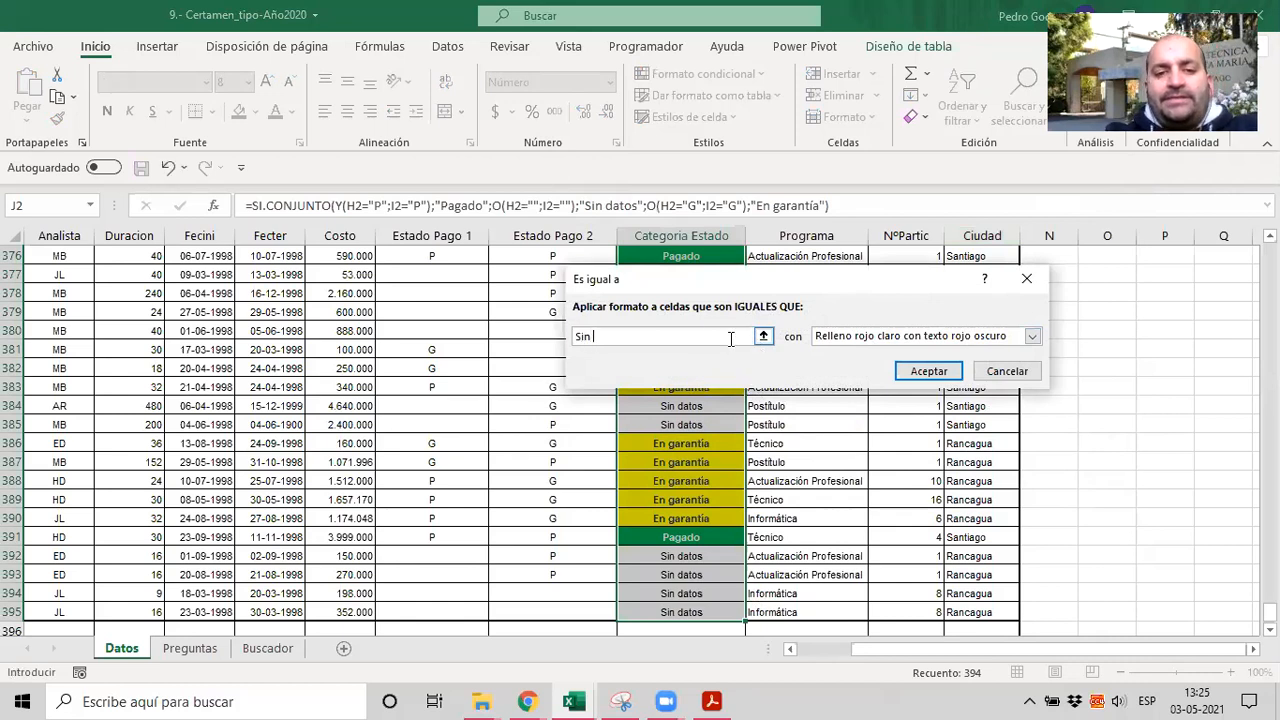
text(Datos)
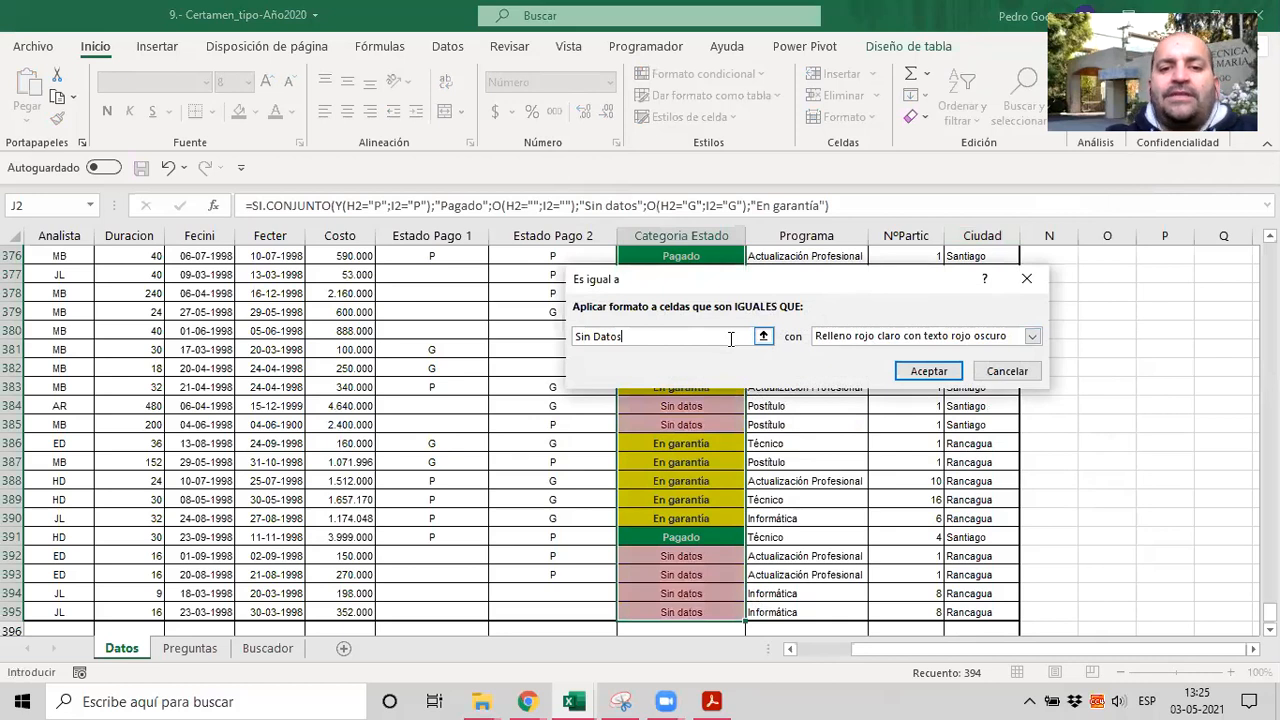
Step: Give the Sin Datos rule a custom format with bold (Negrita) white text and red fill, and apply it
click(922, 338)
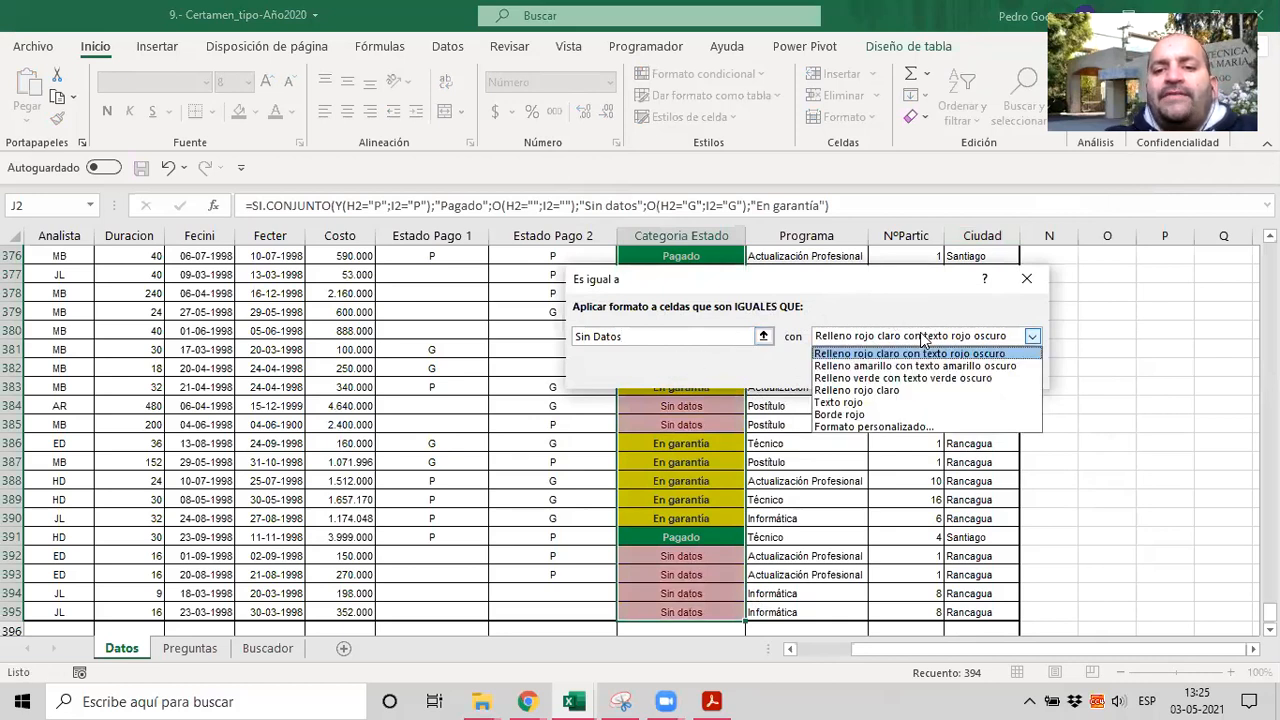
click(891, 428)
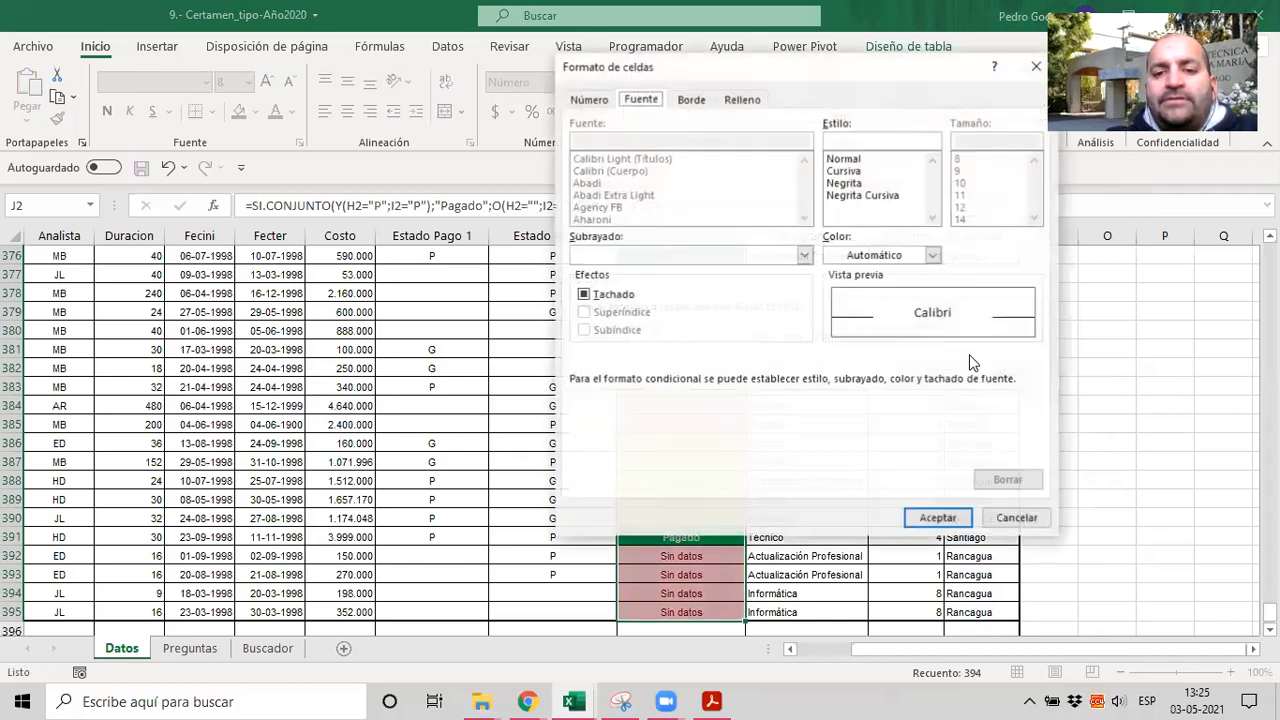
click(845, 184)
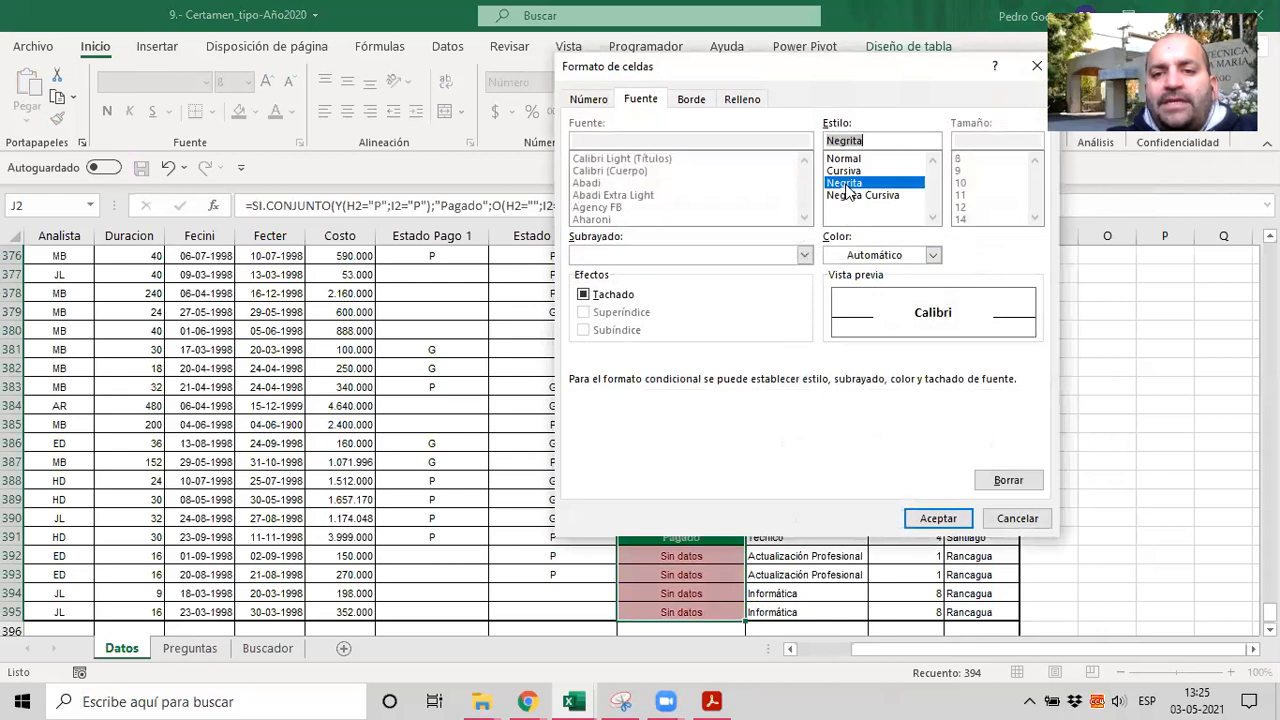
click(851, 258)
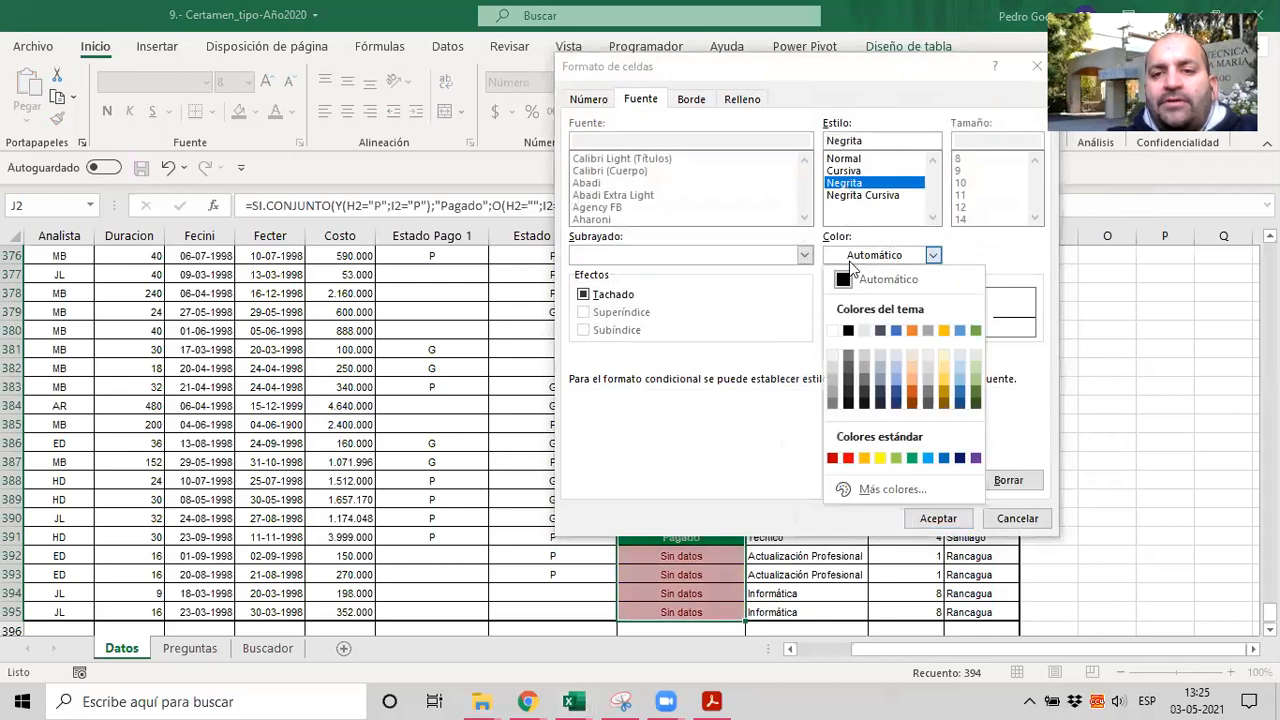
click(834, 331)
click(732, 100)
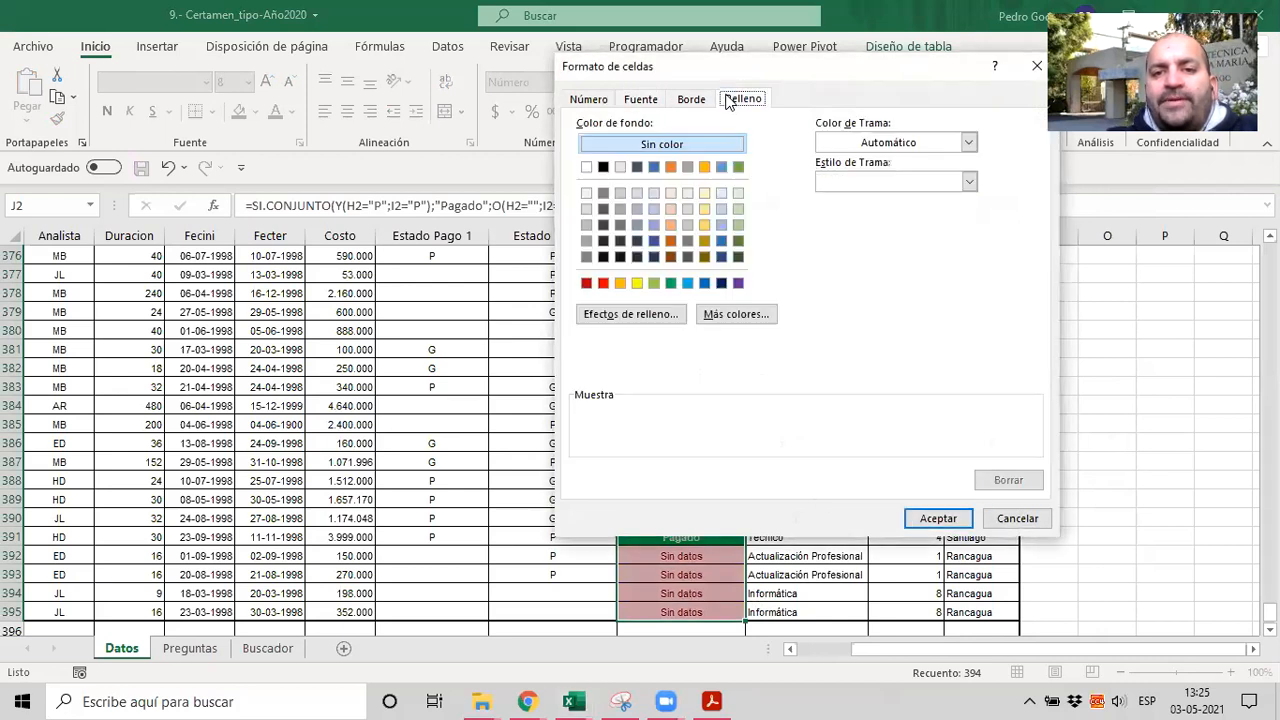
click(603, 283)
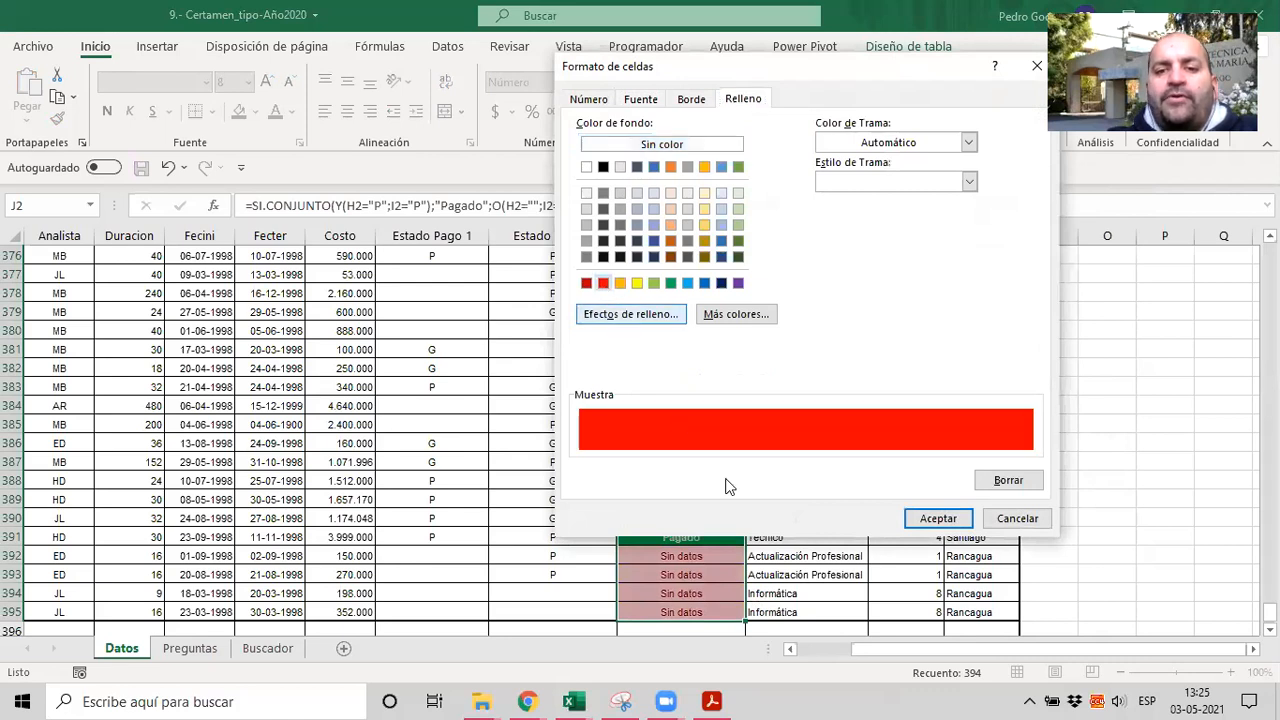
click(927, 518)
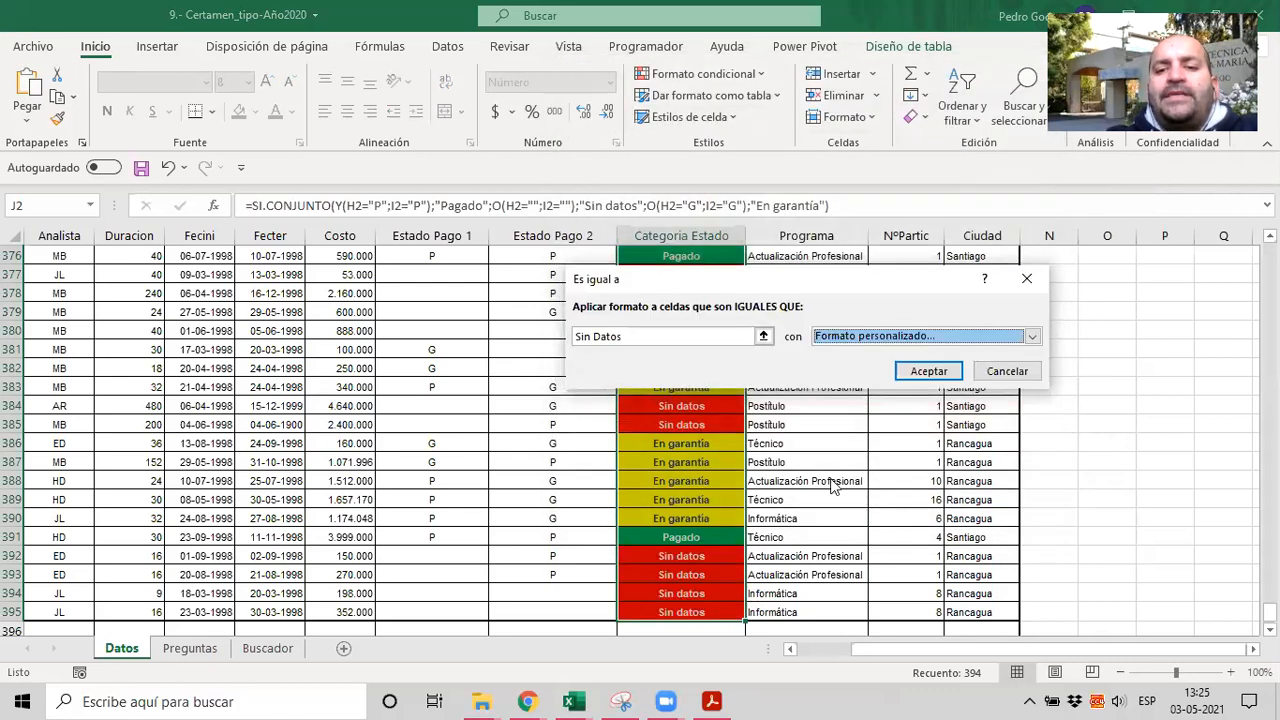
click(928, 371)
Step: Mark question 4 as answered by filling cell C12 on the Preguntas sheet with yellow
scroll(694, 380, up, 15)
scroll(694, 380, up, 20)
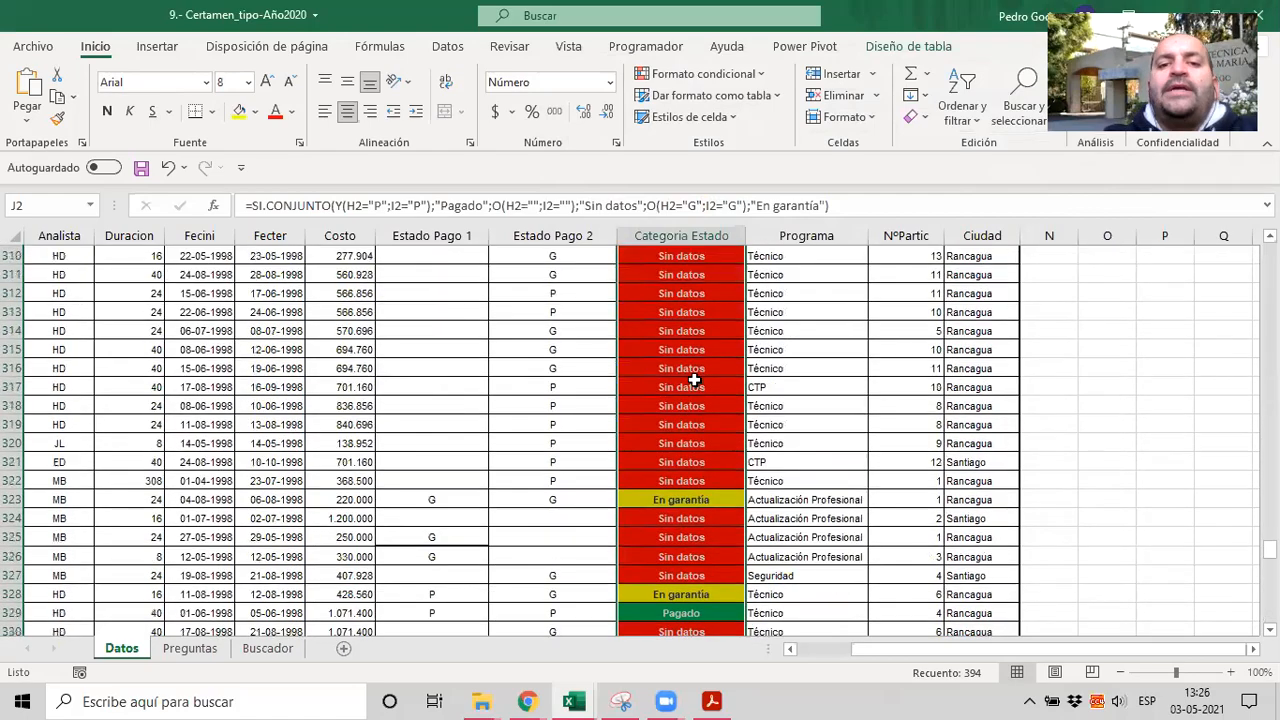
scroll(694, 380, up, 20)
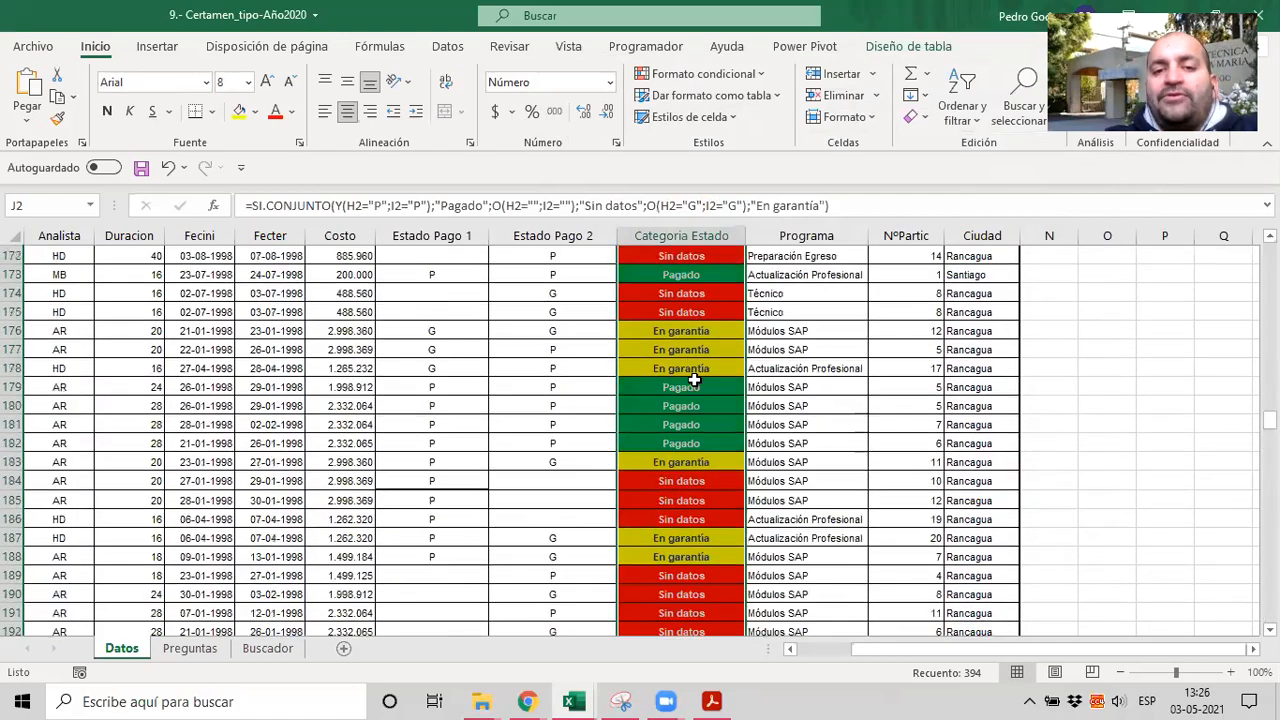
scroll(694, 380, up, 20)
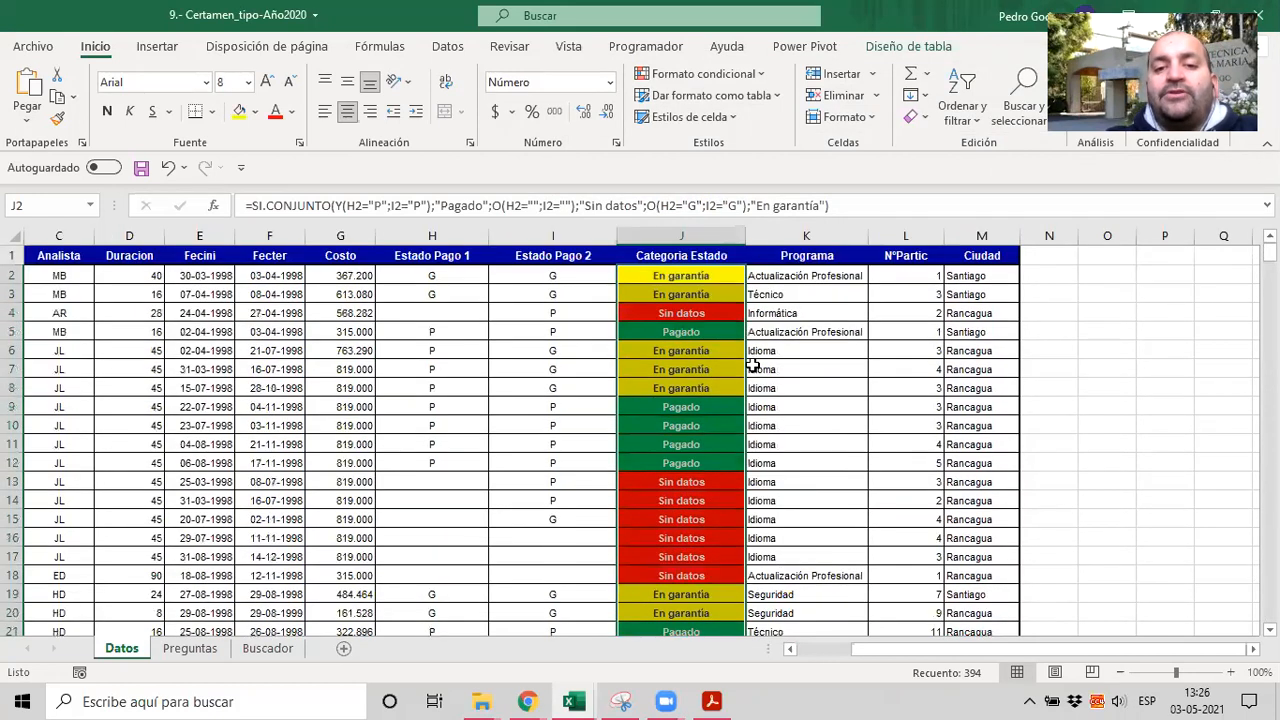
click(817, 374)
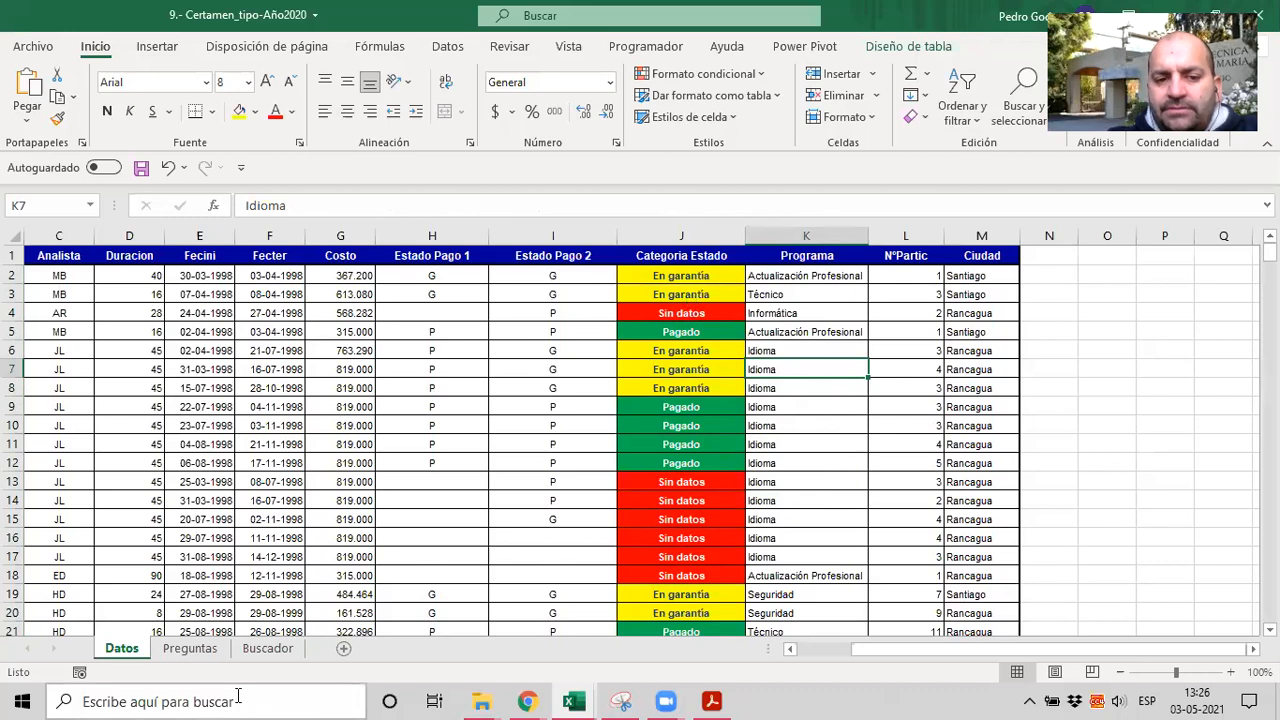
click(199, 649)
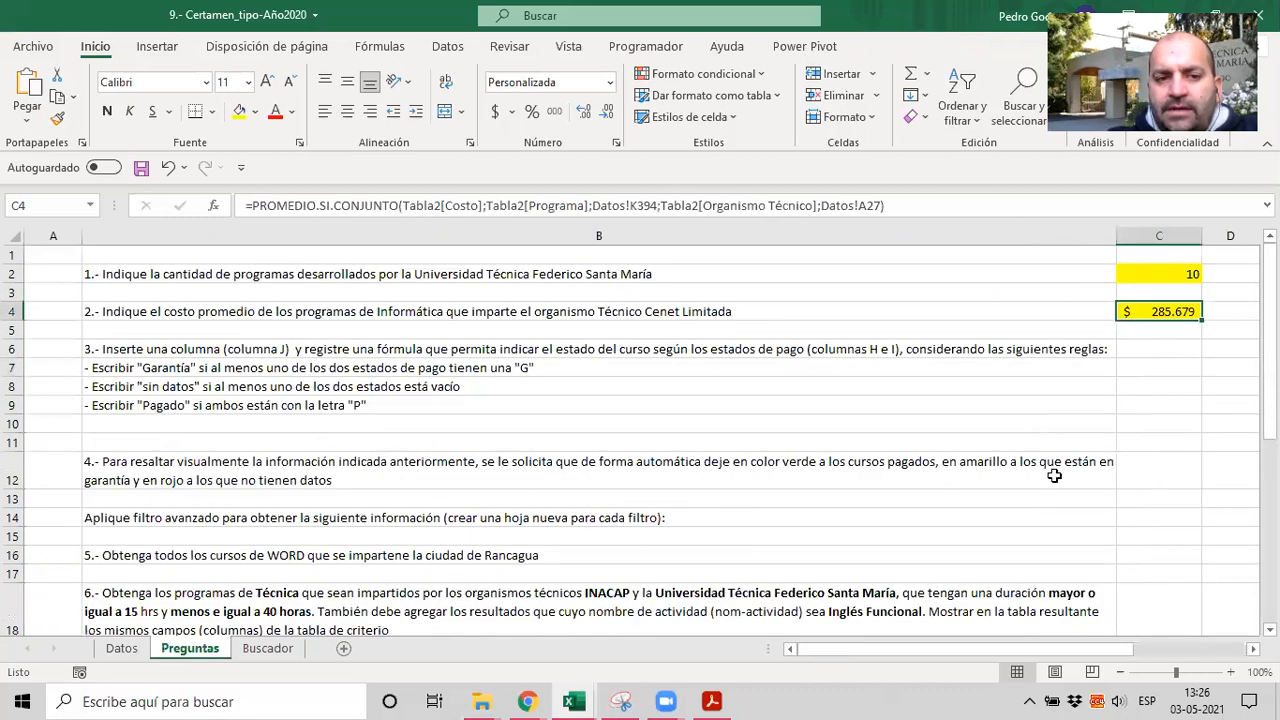
click(1150, 457)
click(240, 112)
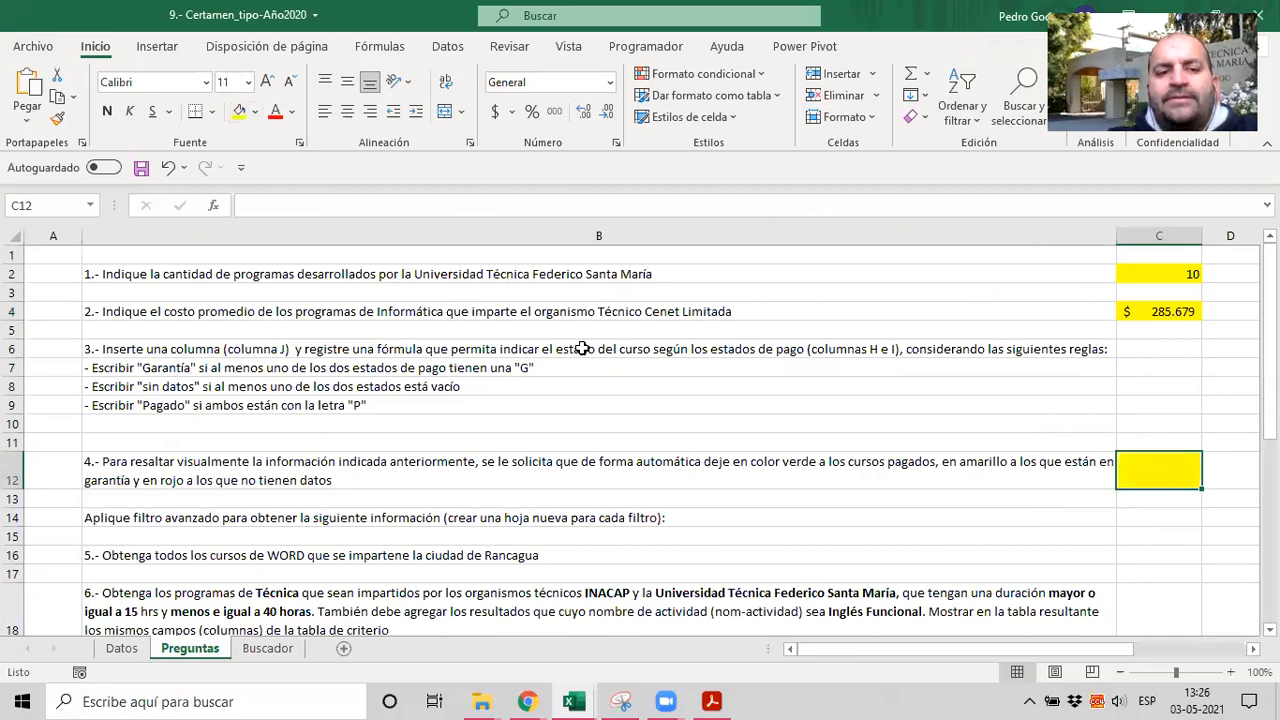
Step: Insert a new sheet between Preguntas and Buscador and rename it Filtros Avanzados
scroll(583, 350, down, 2)
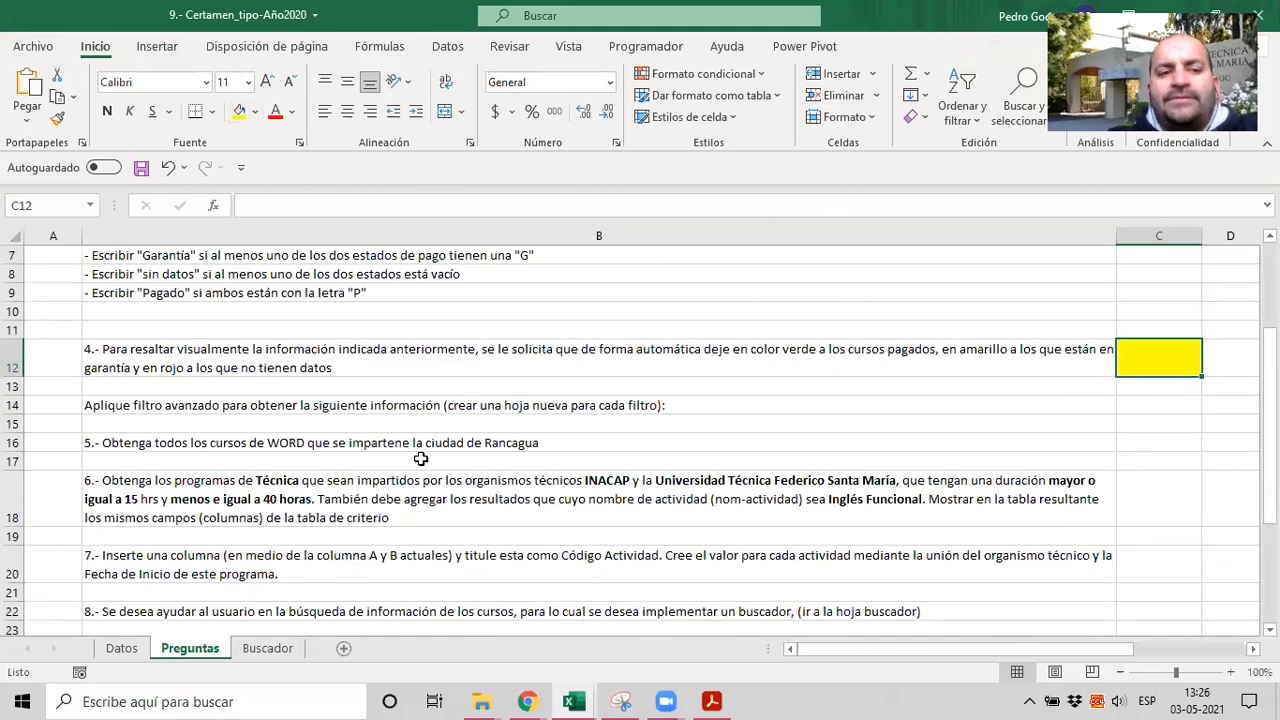
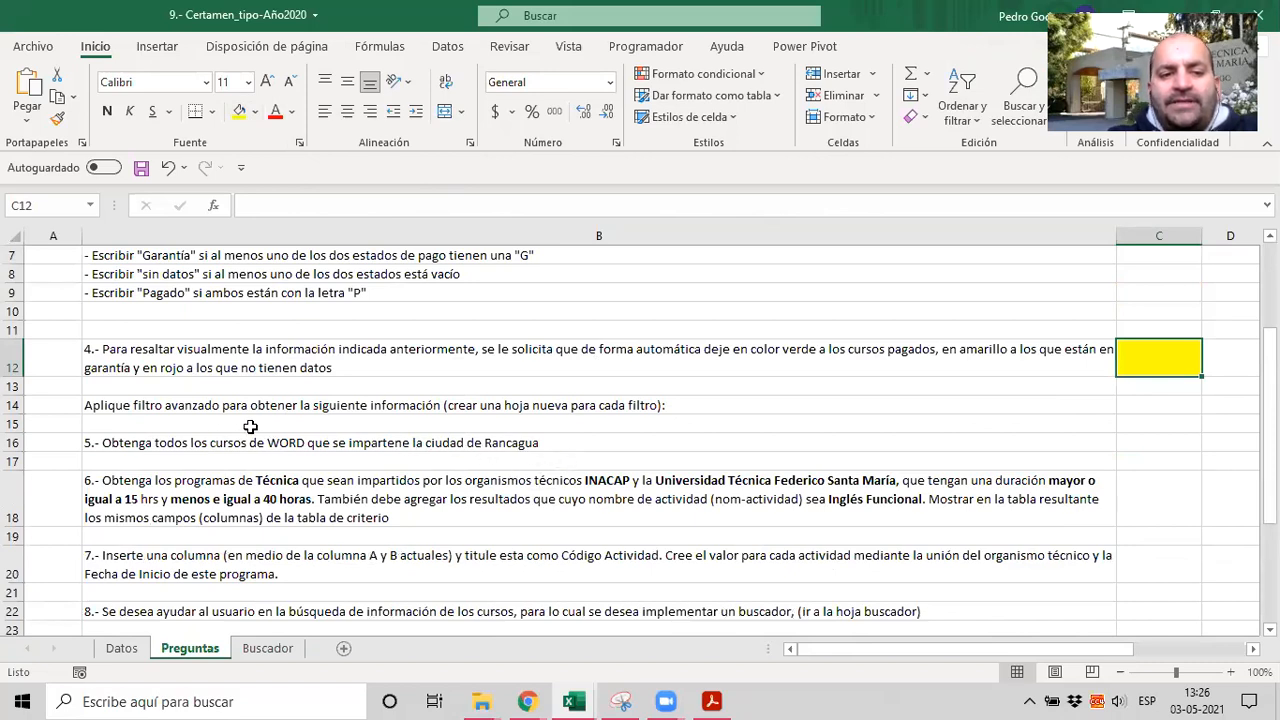
click(340, 649)
click(318, 649)
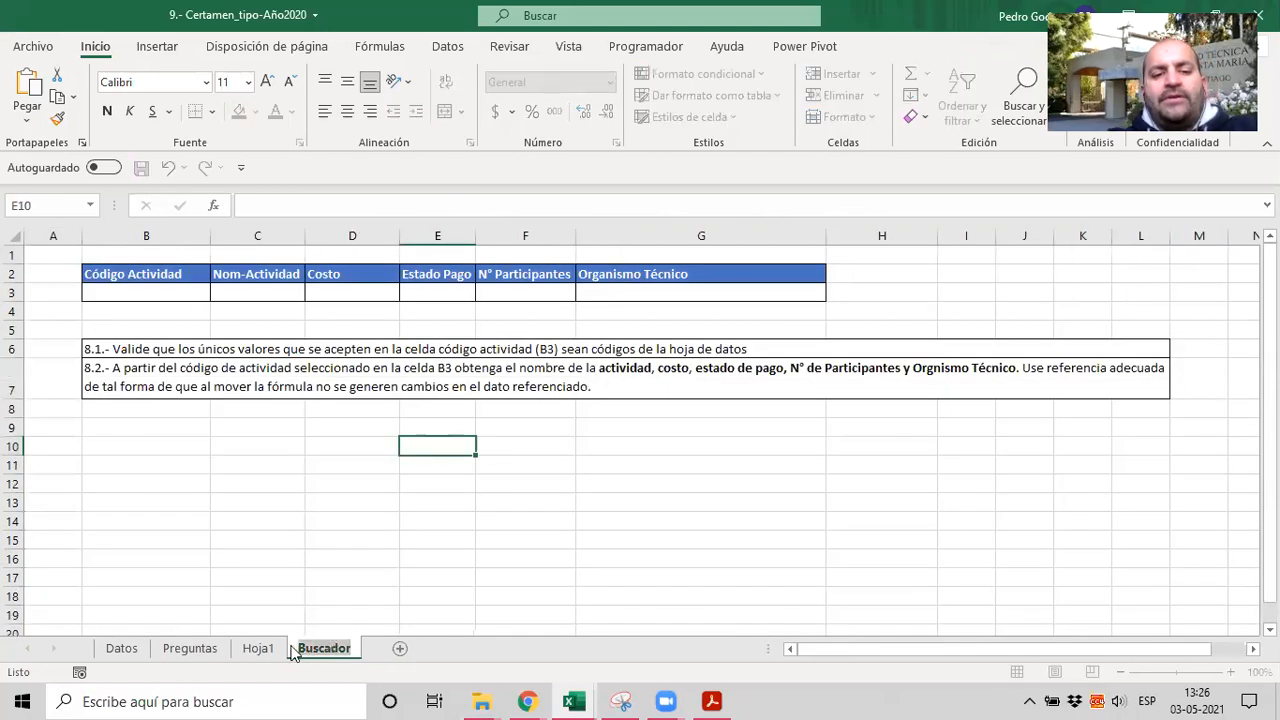
click(258, 648)
double_click(258, 648)
text(Filtroa)
key(BackSpace)
key(BackSpace)
key(BackSpace)
text(o)
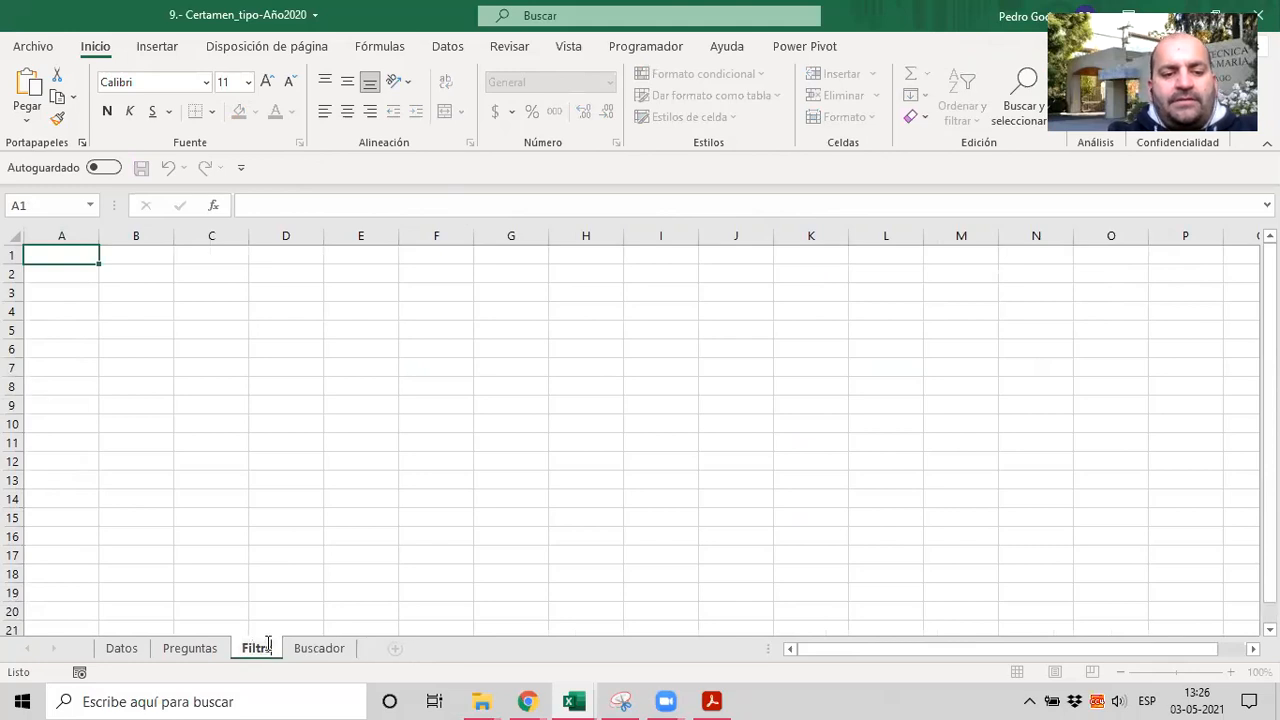
text(s Avanzado)
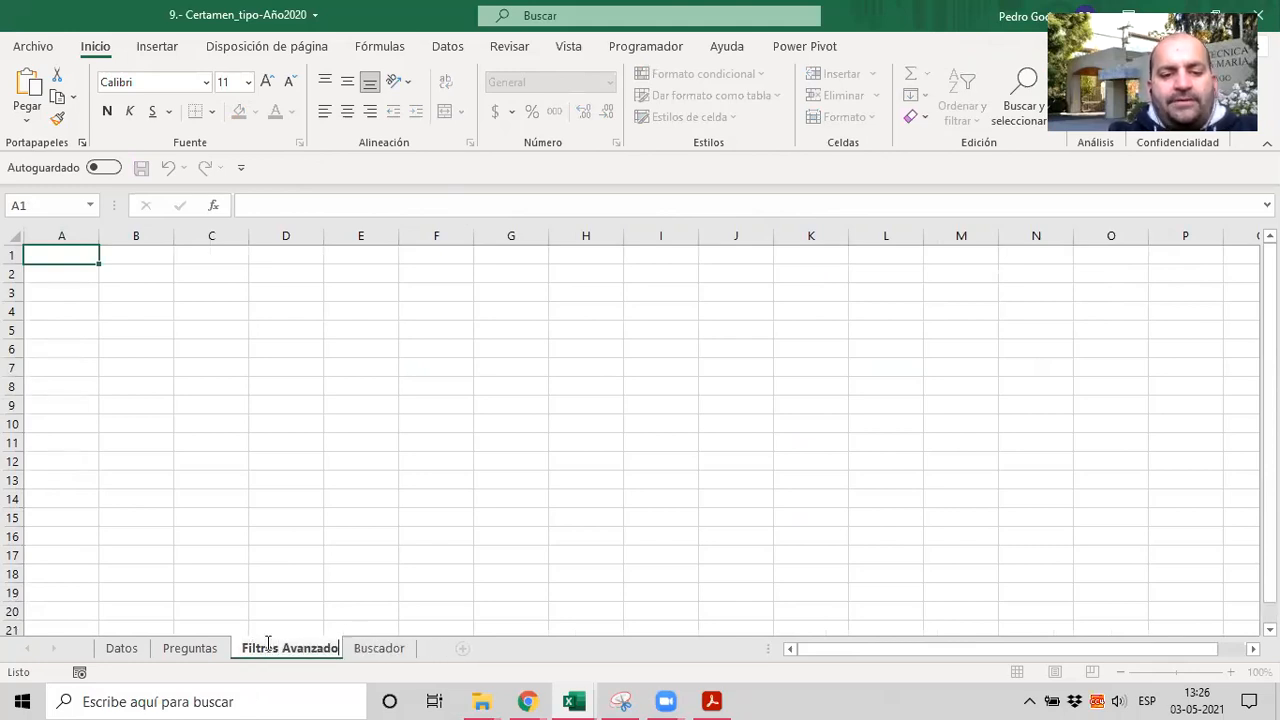
text(s)
key(Return)
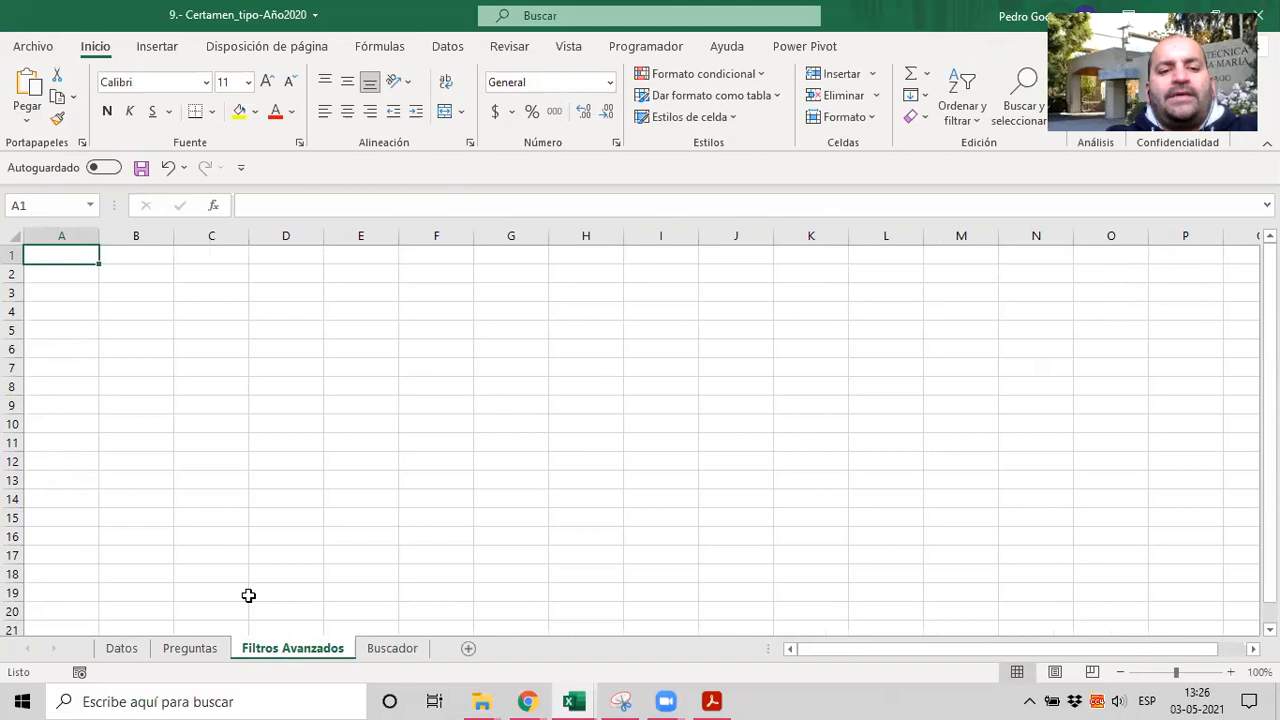
Step: Check the question number on the Preguntas sheet and label cell A1 of the Filtros Avanzados sheet Preg 5
click(197, 652)
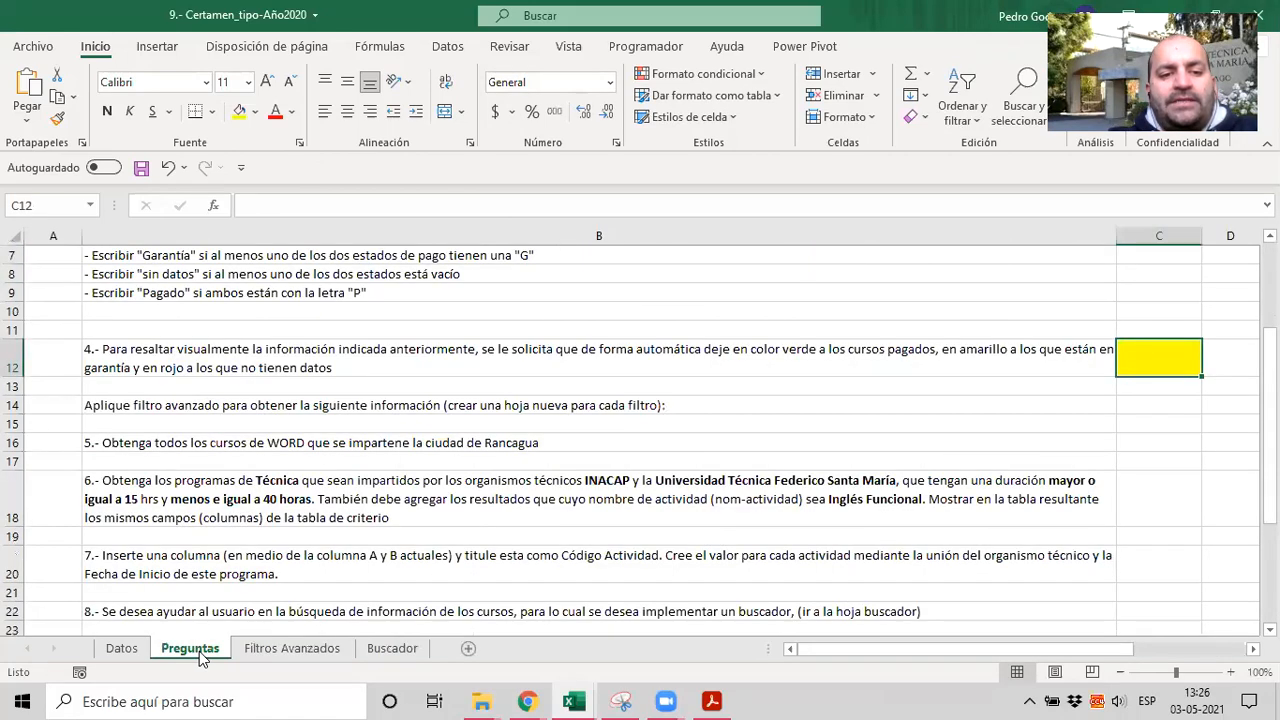
click(262, 649)
text(Preg 5)
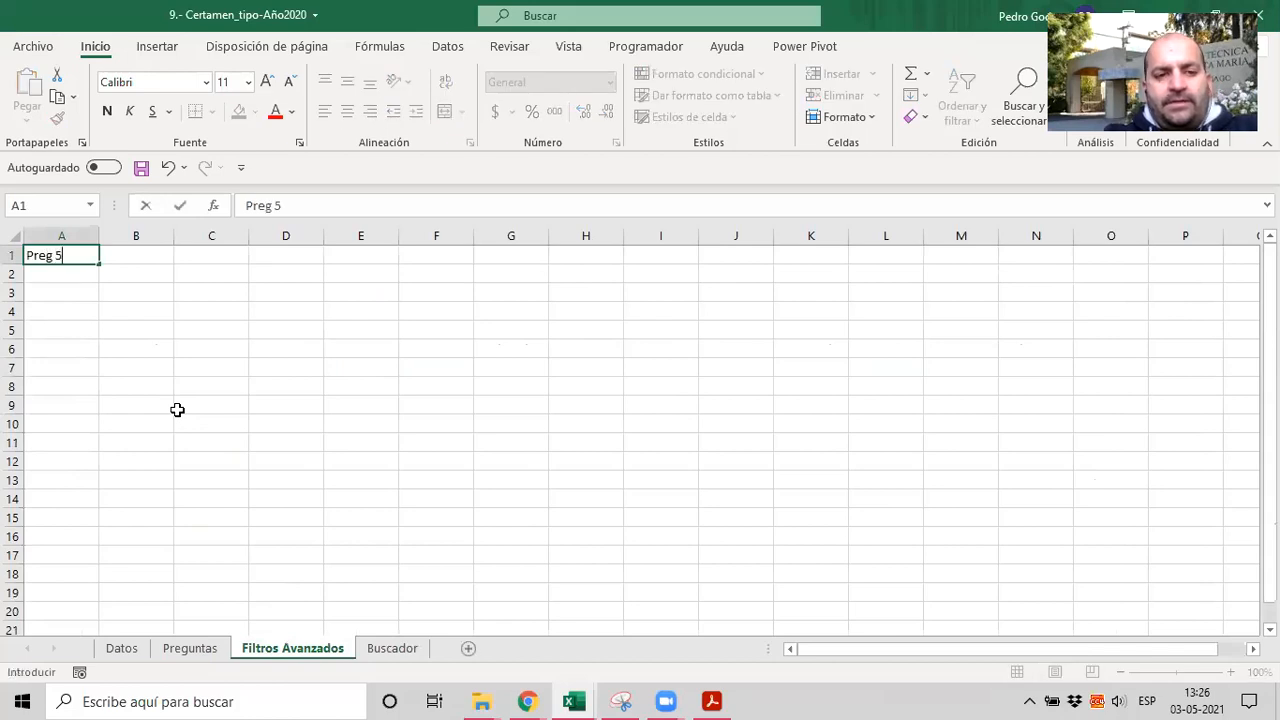
key(Return)
key(Up)
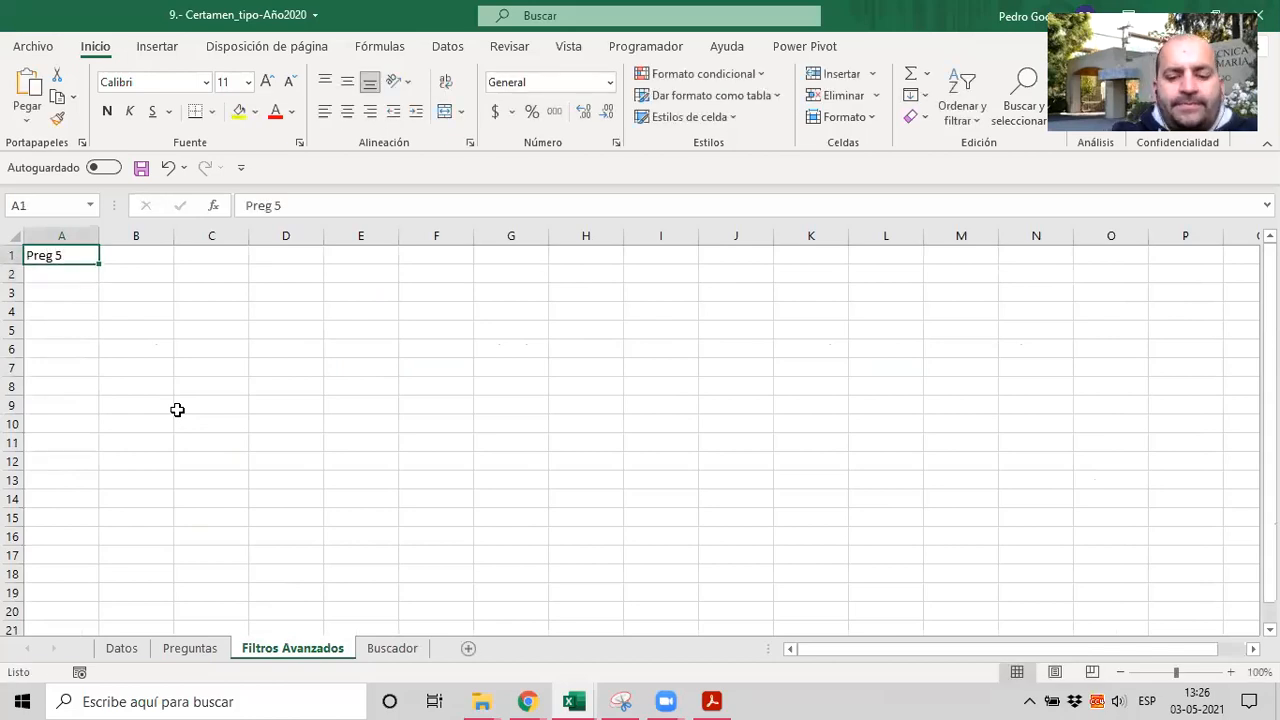
Step: Format the Preg 5 label in cell A1 with yellow fill and bold text
key(ctrl+b)
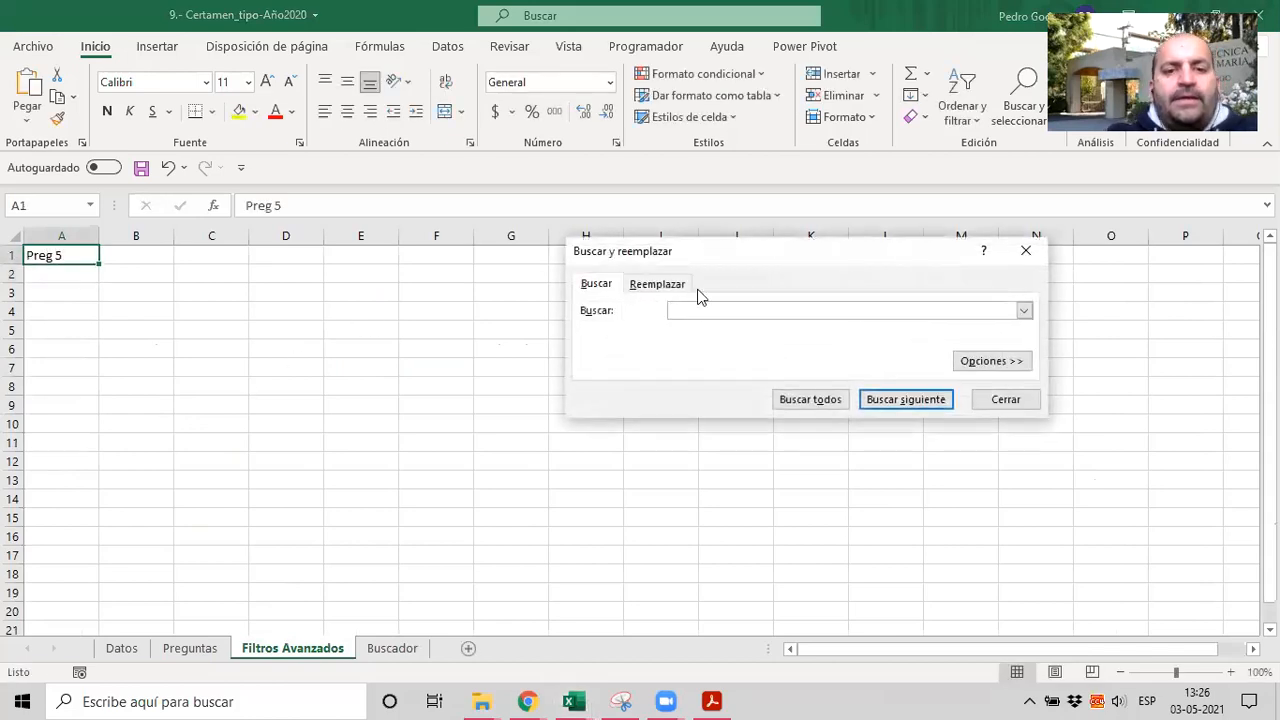
click(1005, 400)
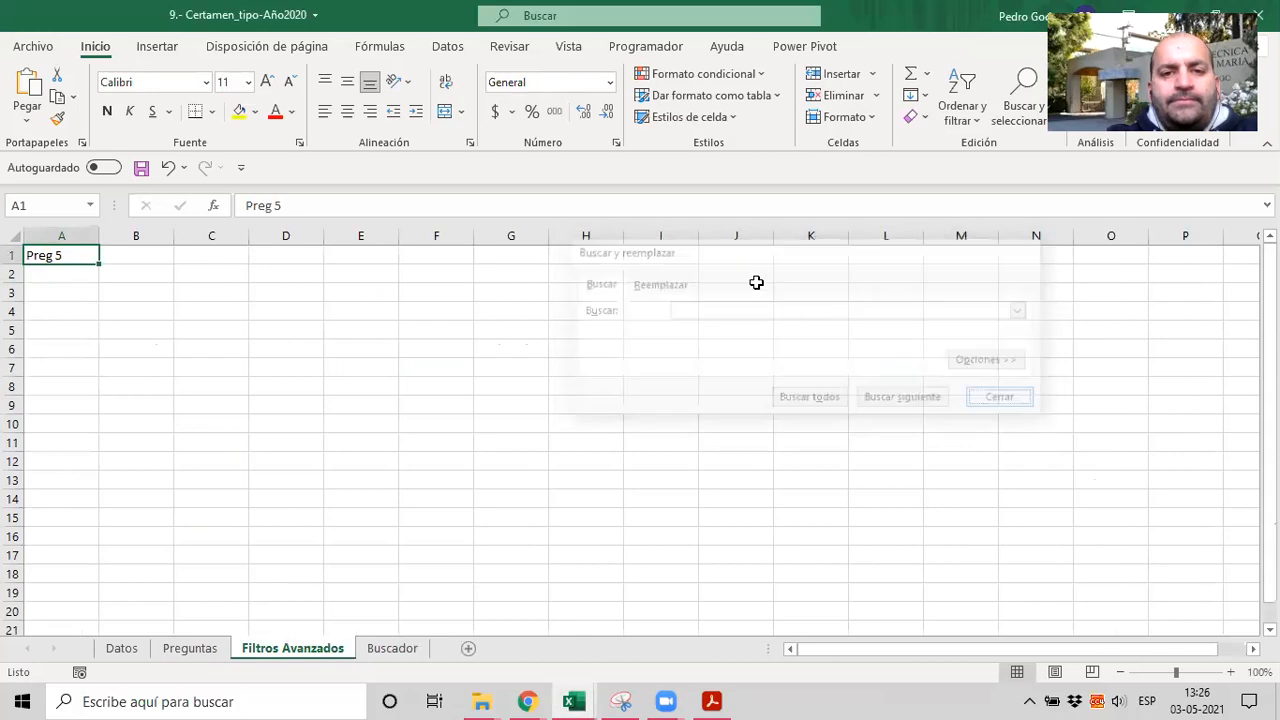
click(240, 112)
click(108, 112)
click(185, 290)
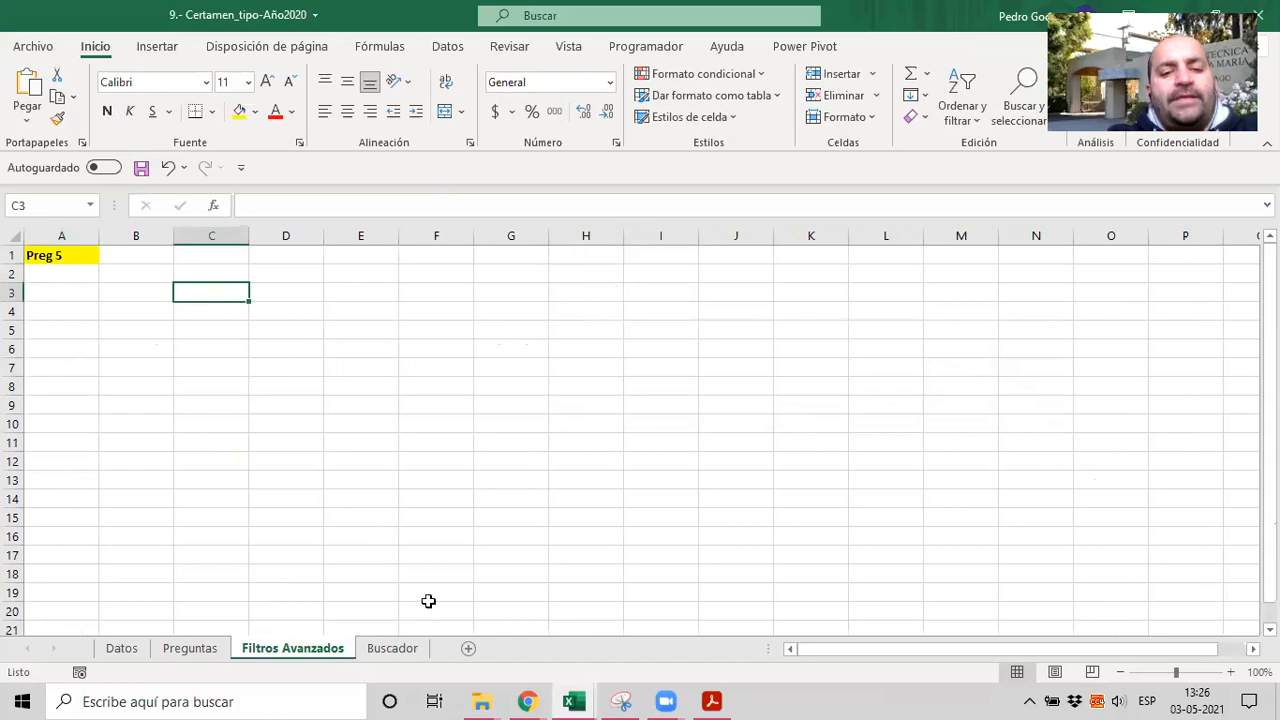
Step: Look through the Nom-actividad column on the Datos sheet to see how the WORD courses are named
click(191, 650)
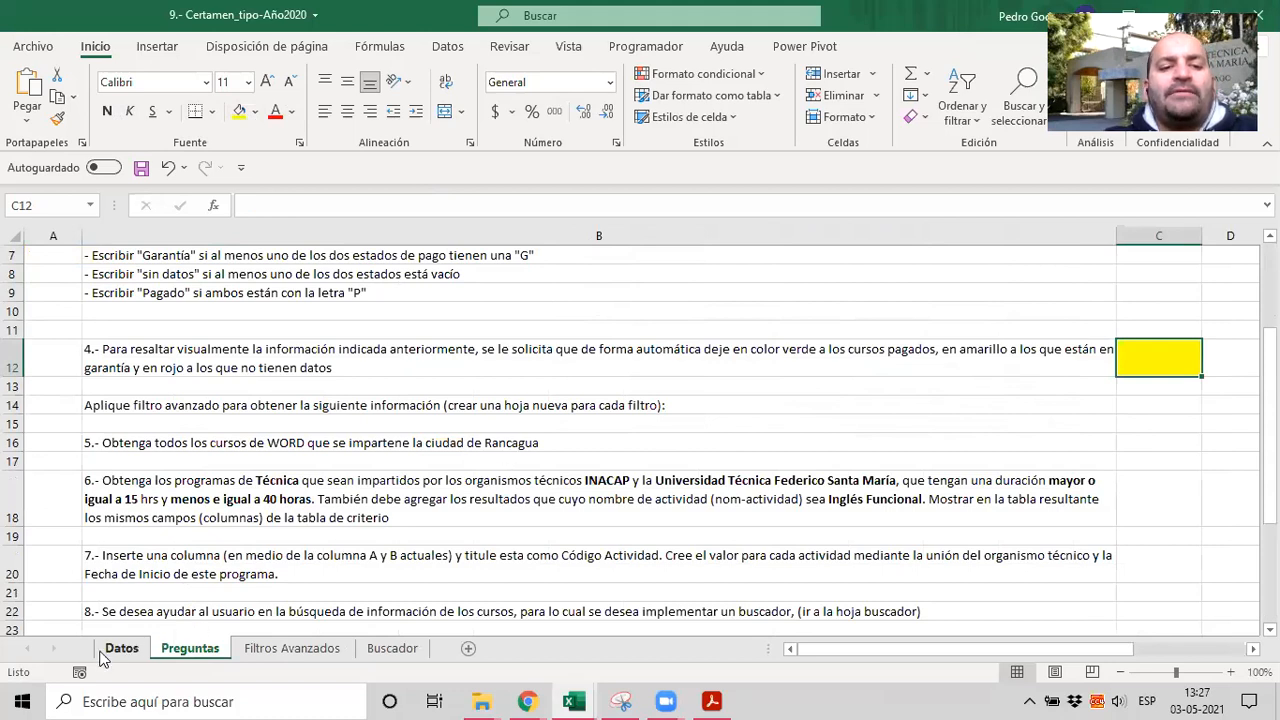
click(292, 648)
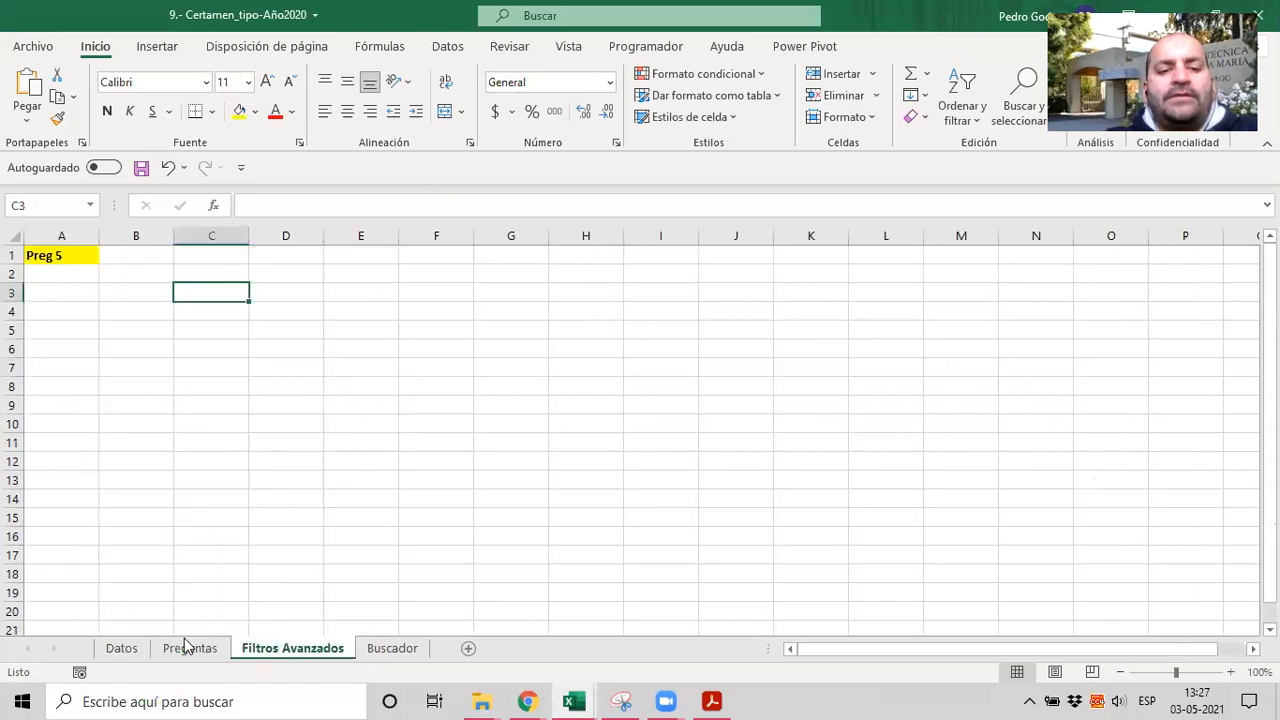
click(122, 649)
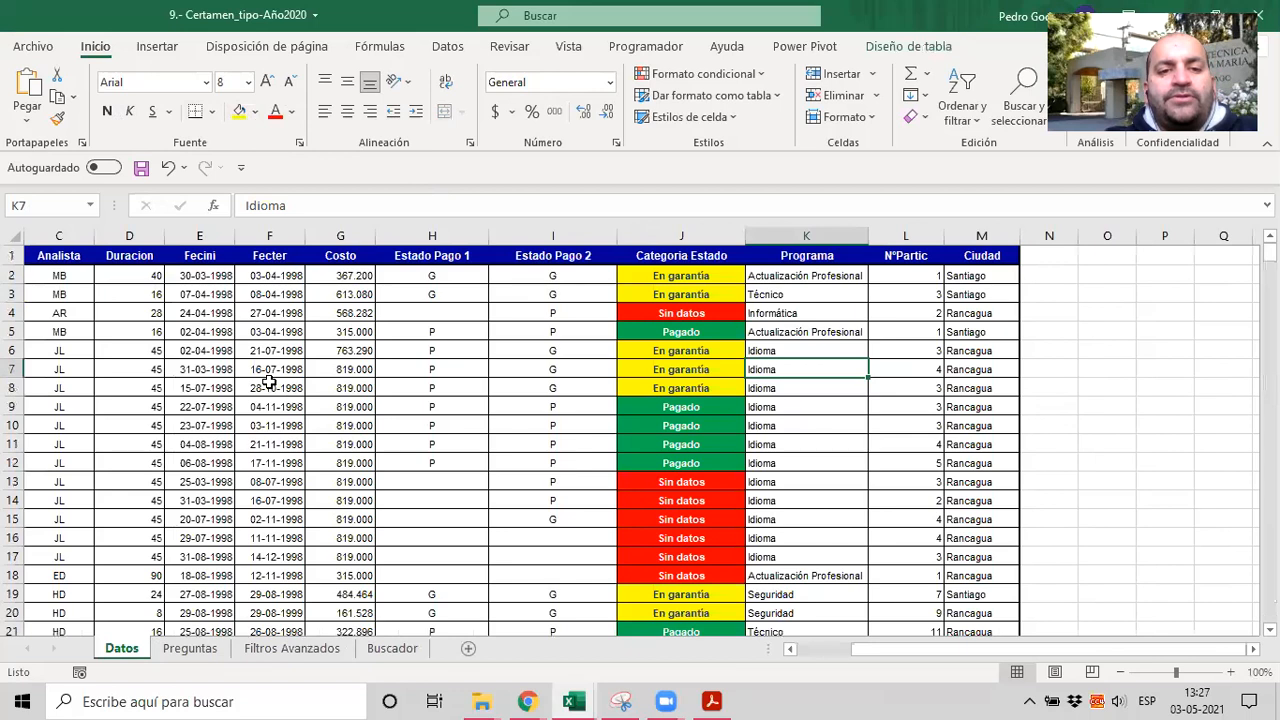
key(Left)
key(Left)
key(Left)
key(Left)
key(Left)
key(Left)
key(Left)
key(Left)
key(Left)
key(Left)
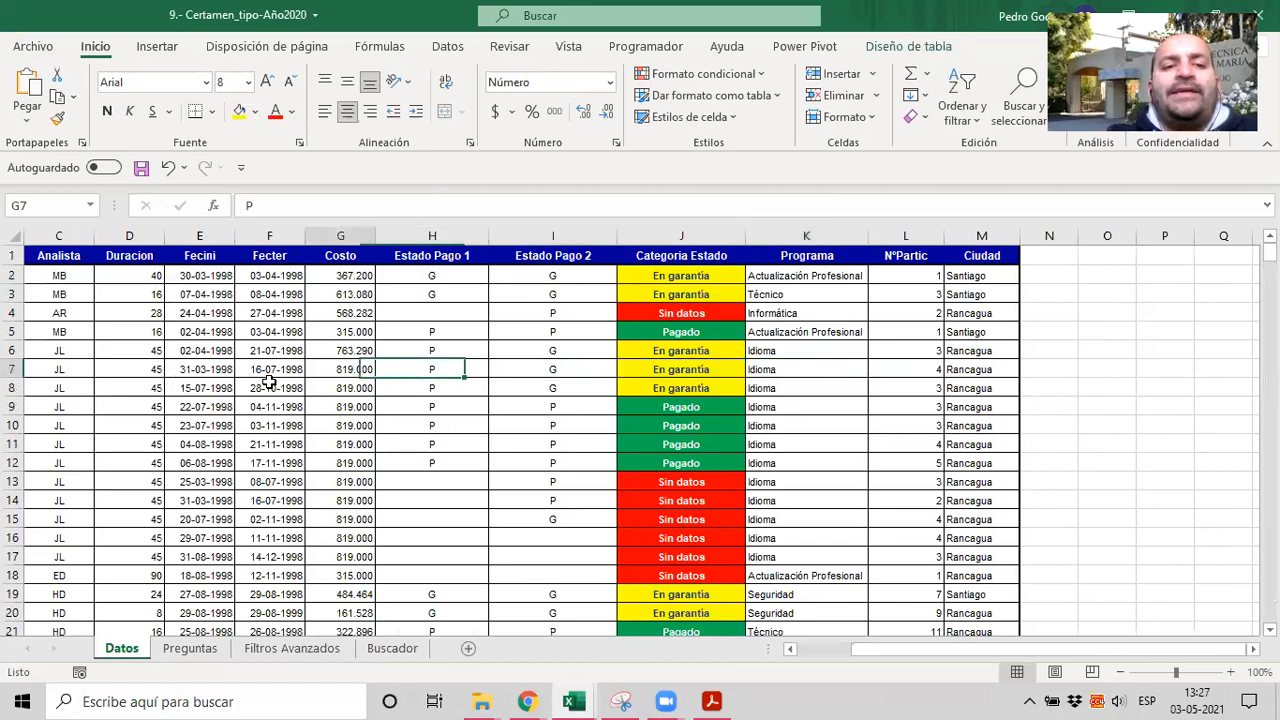
key(Right)
key(Up)
key(Up)
key(Up)
key(Up)
key(Up)
key(Up)
key(Down)
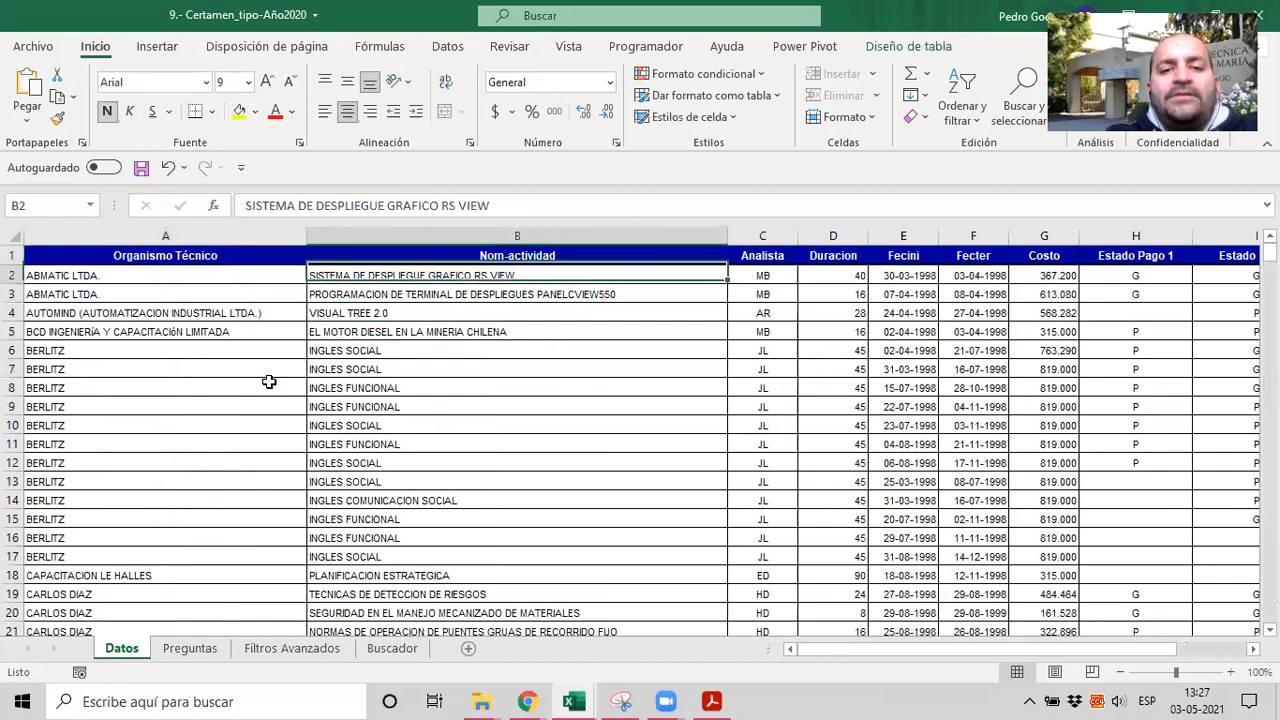
key(Down)
key(Down)
key(Down)
key(Down)
key(Down)
key(Down)
key(Down)
key(Down)
key(Down)
key(Down)
key(Down)
key(Down)
key(Down)
key(Down)
key(Down)
key(Down)
key(Down)
key(Down)
key(Down)
key(Down)
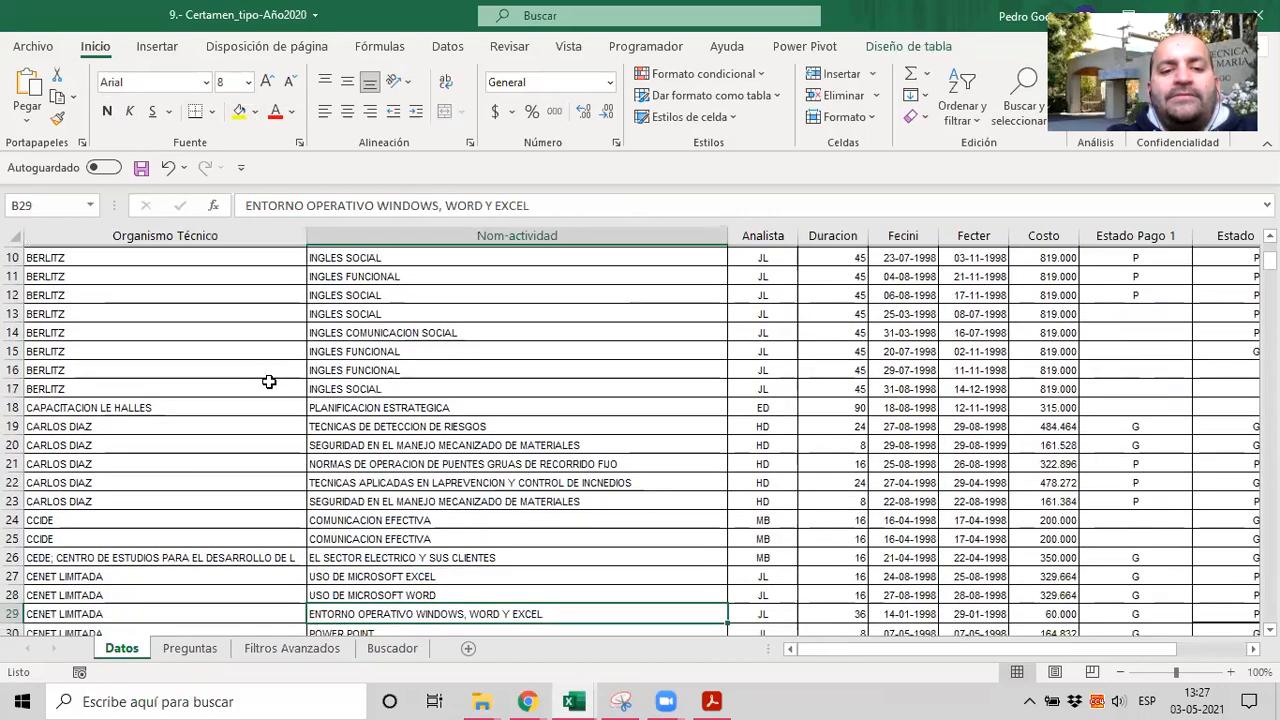
key(Up)
key(Up)
key(Up)
key(Up)
key(Up)
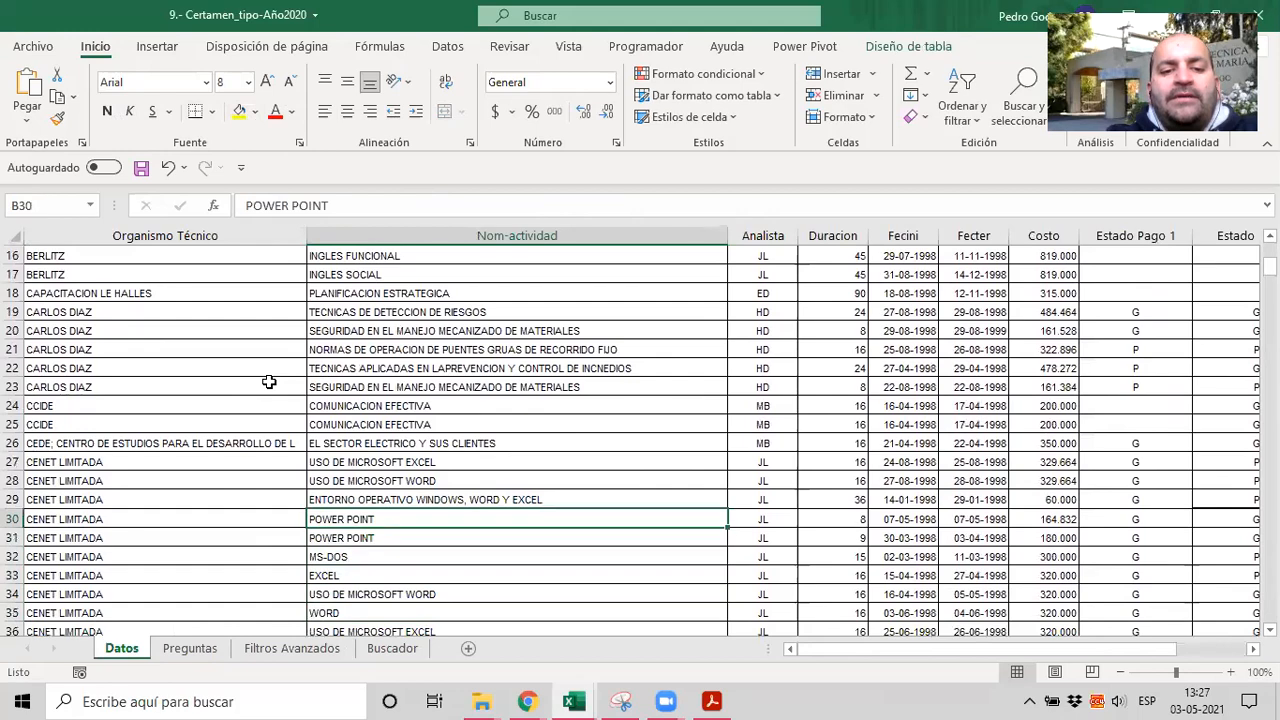
key(Down)
key(Down)
key(Down)
key(Down)
key(Down)
key(Down)
key(Down)
key(Down)
key(Down)
key(Down)
key(Down)
key(Down)
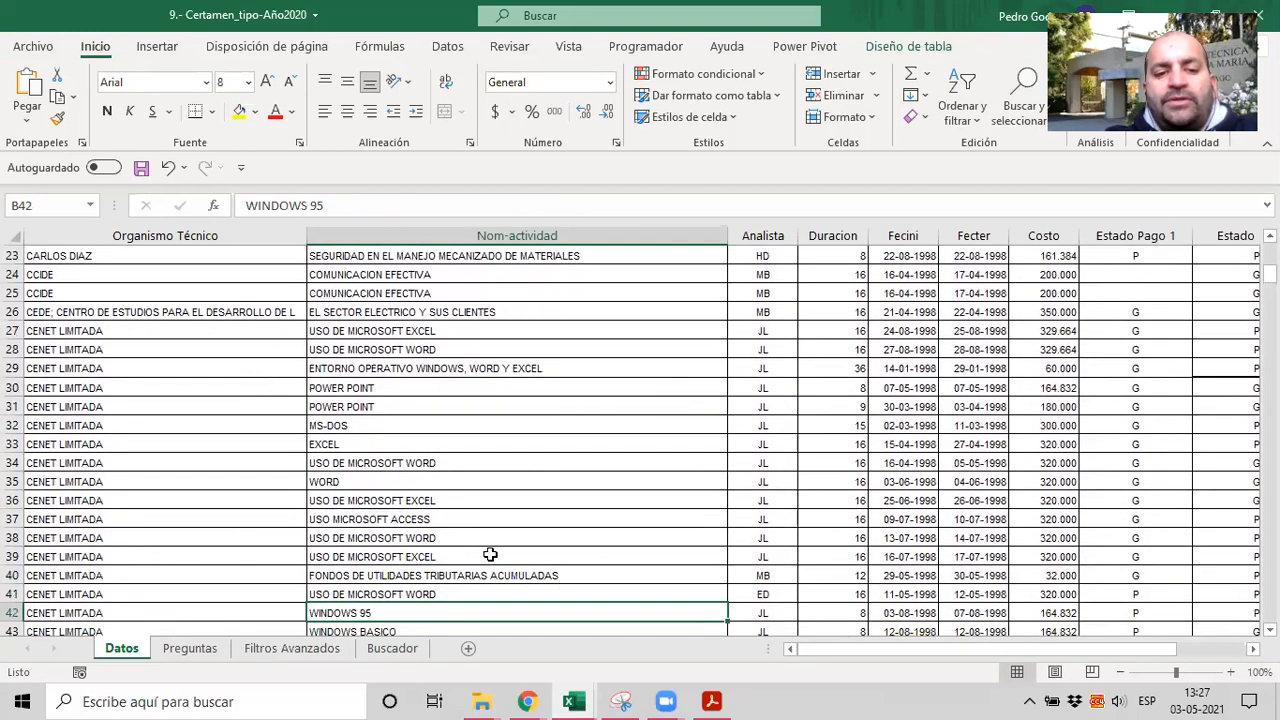
key(ctrl+Home)
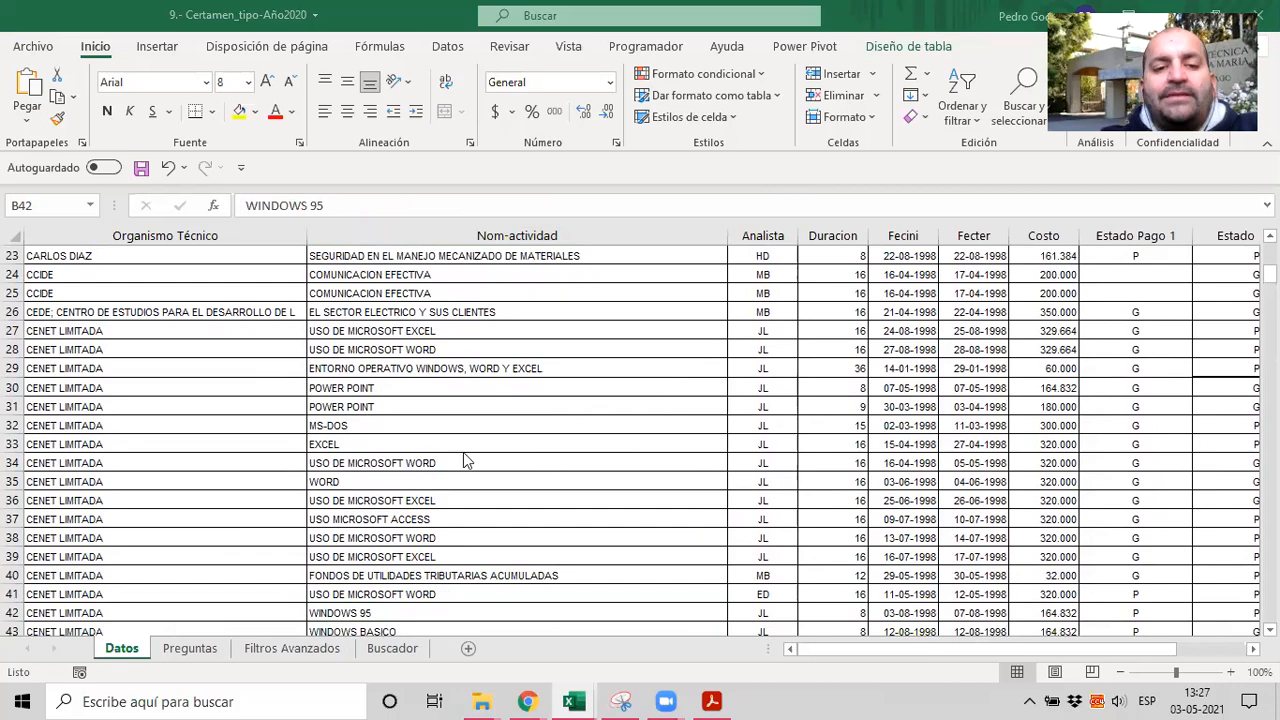
scroll(428, 437, up, 1)
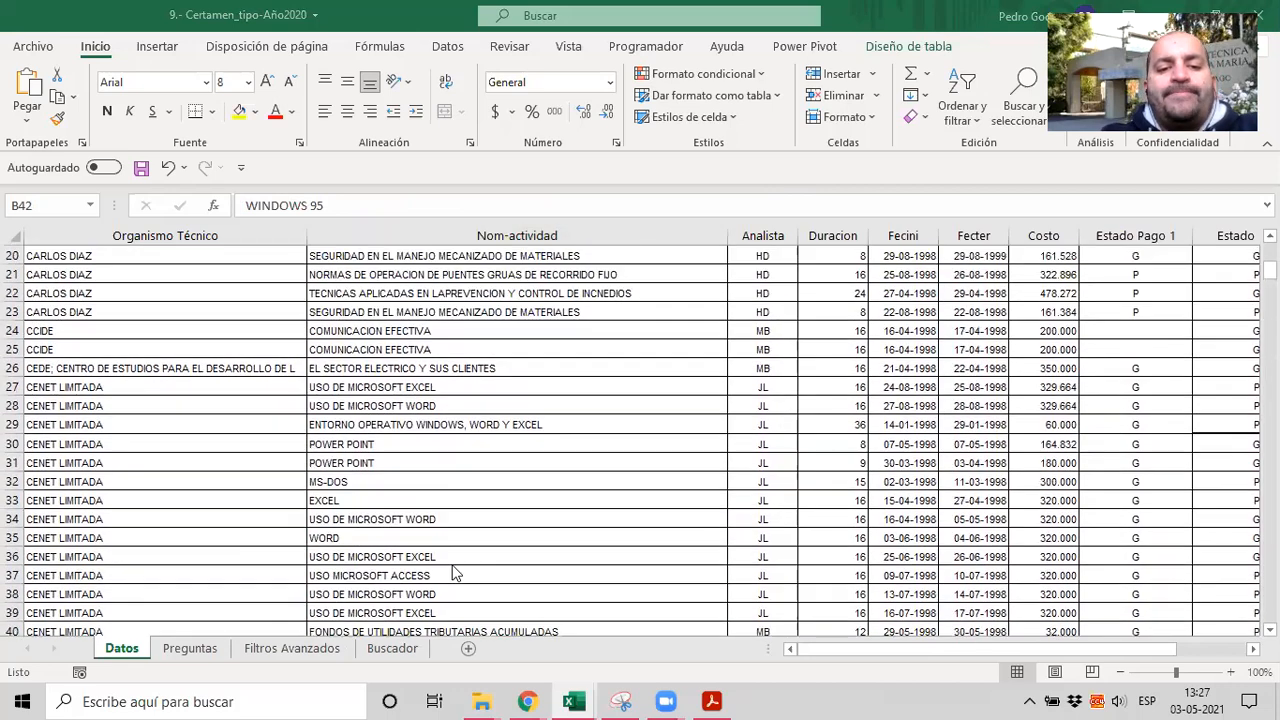
Step: Reread question 5 on the Preguntas sheet and review the course names in the Nom-actividad column on the Datos sheet
click(283, 647)
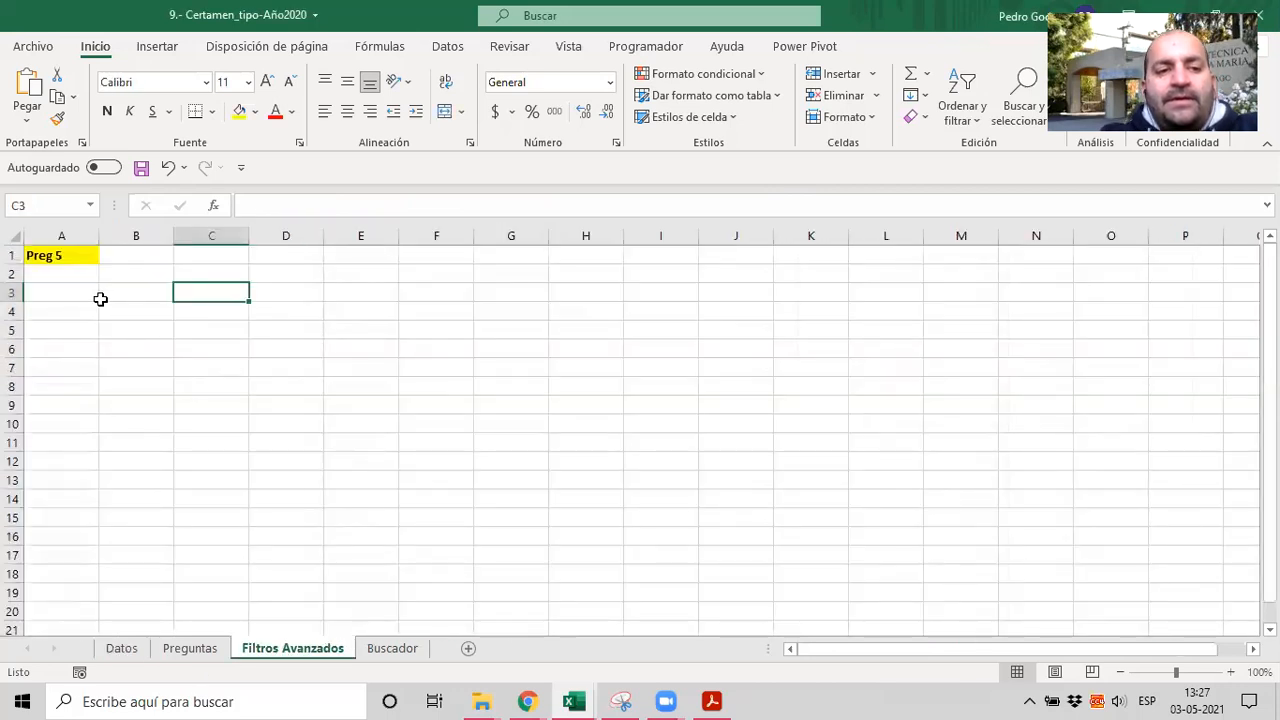
click(189, 648)
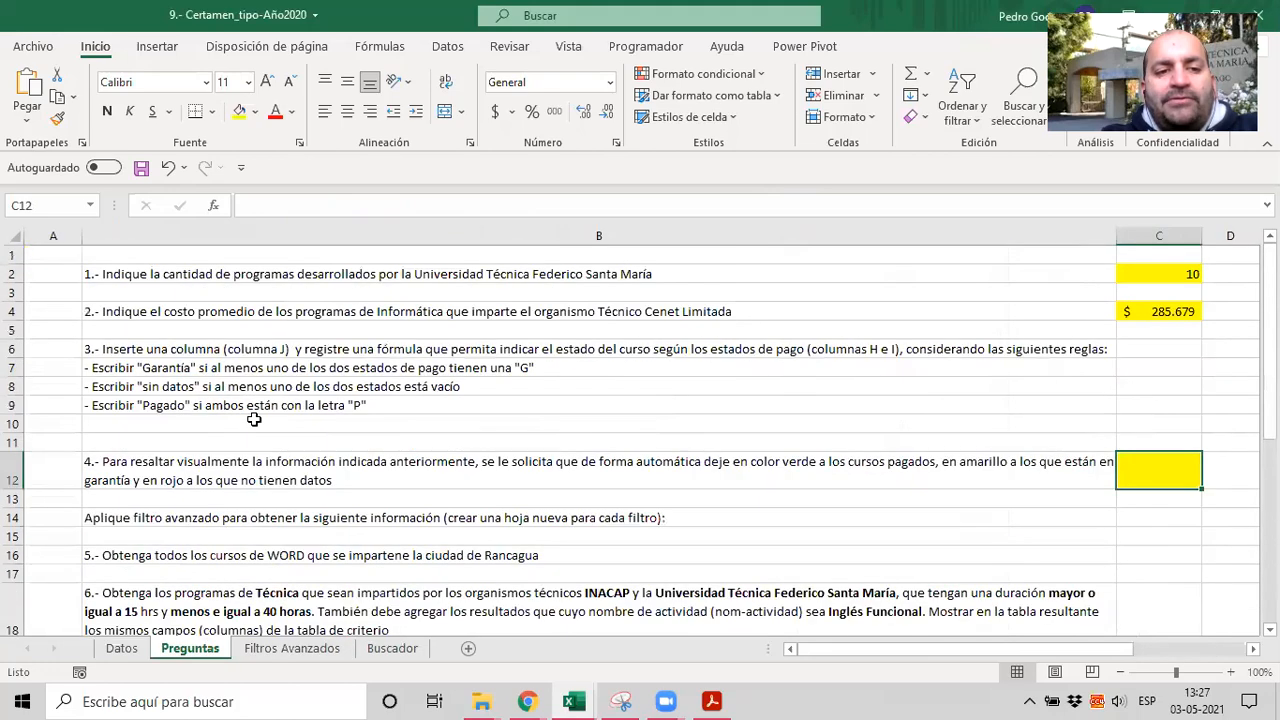
click(330, 648)
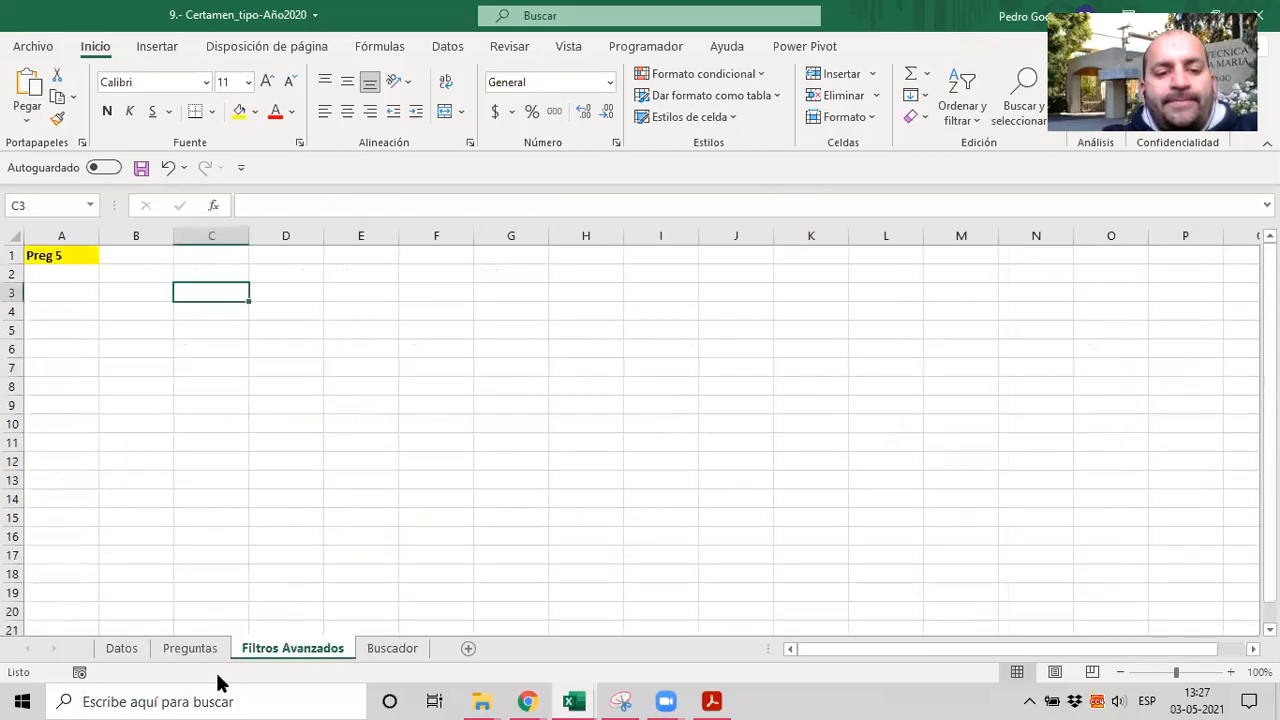
click(178, 648)
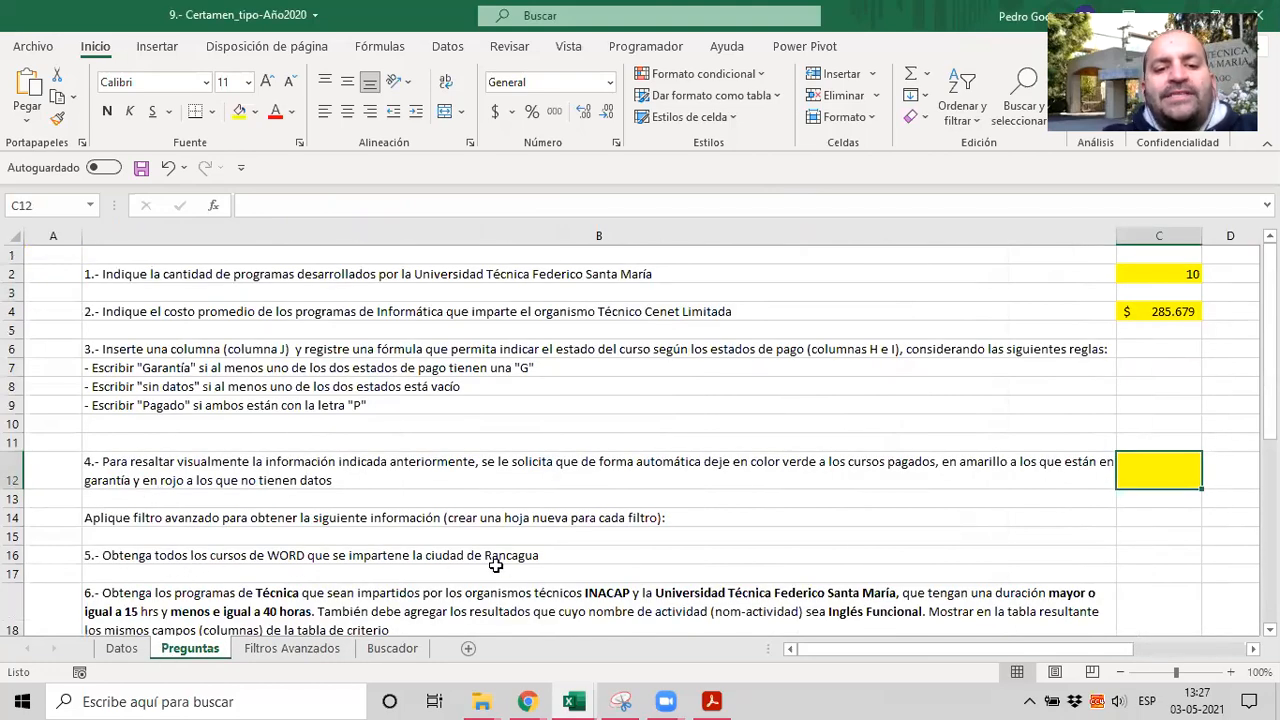
click(295, 650)
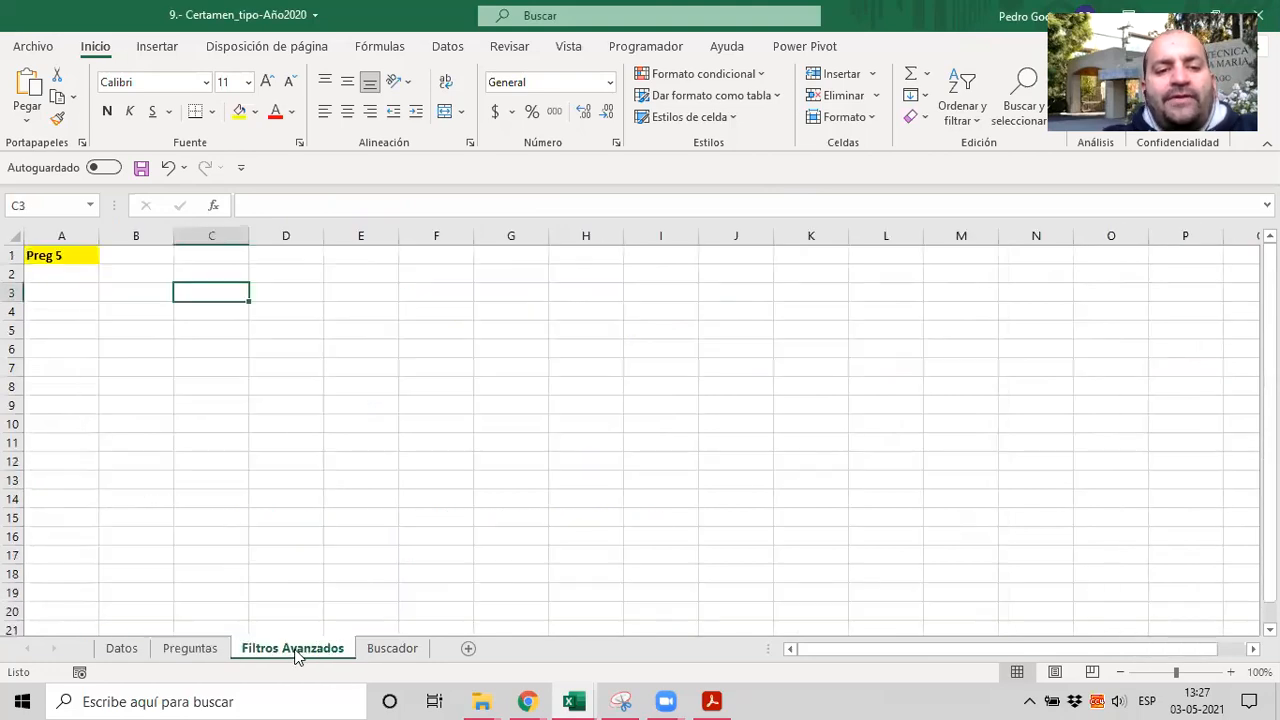
click(165, 645)
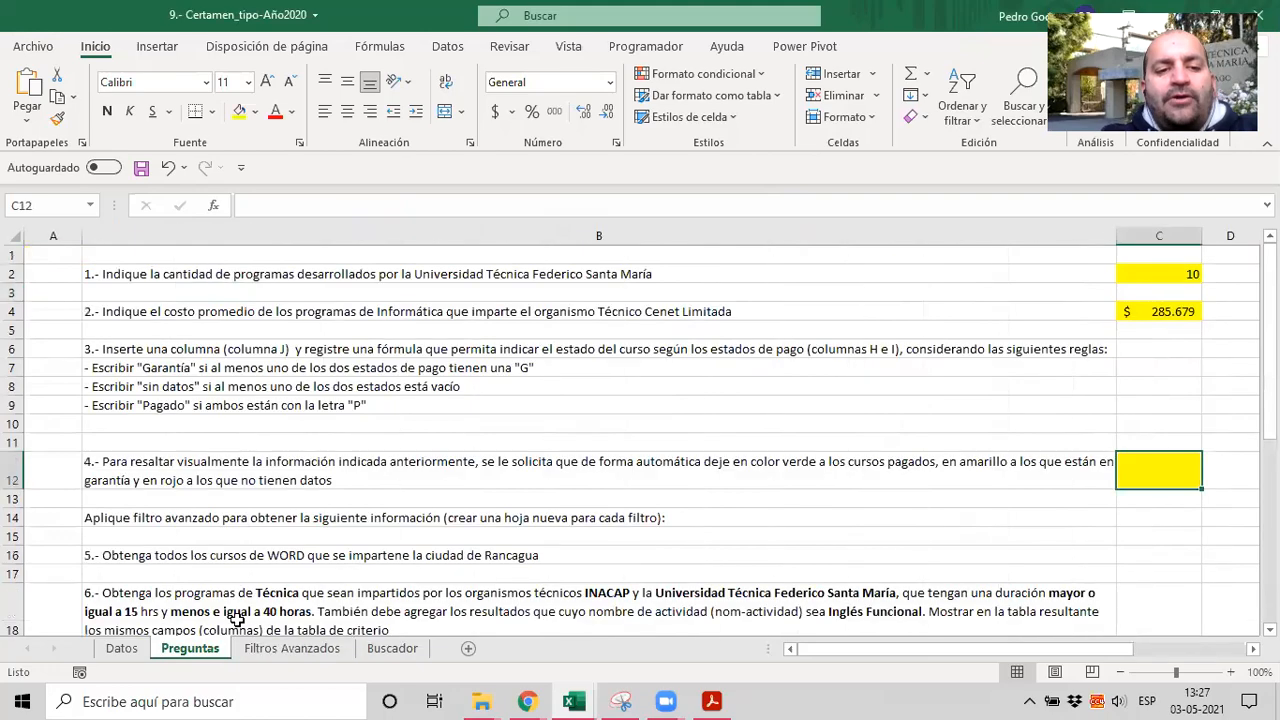
click(121, 648)
scroll(214, 440, up, 7)
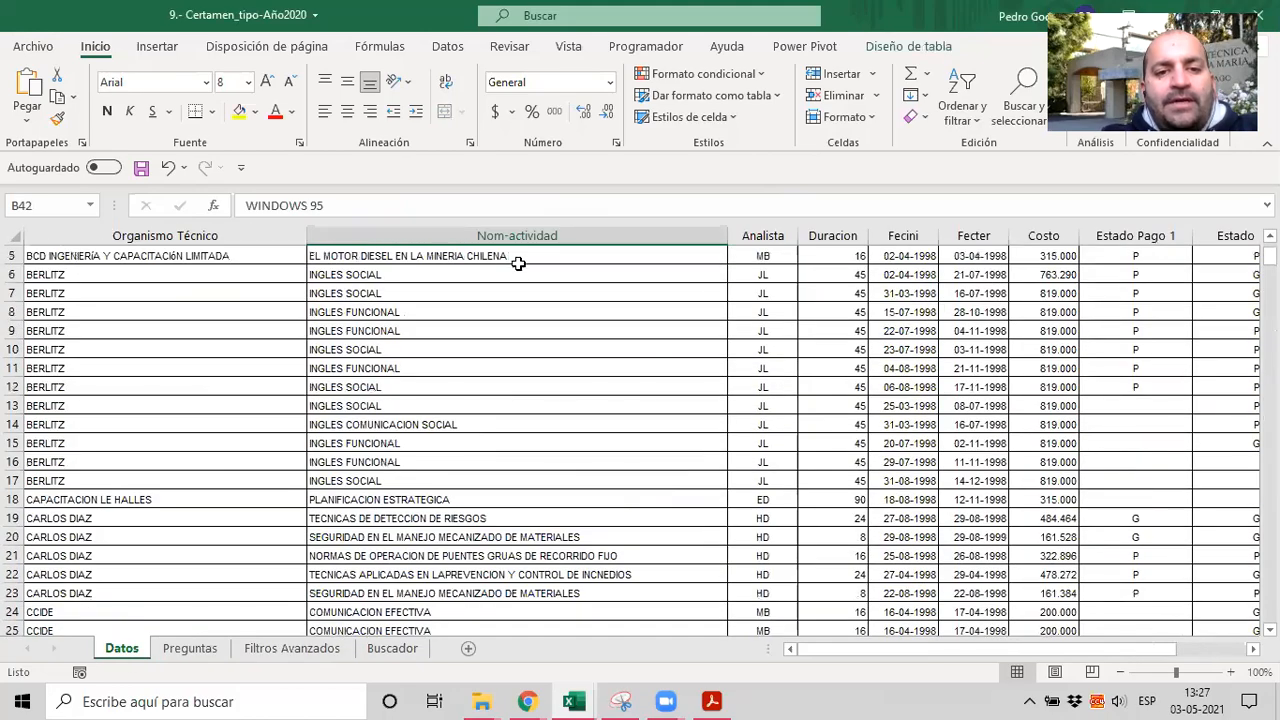
scroll(514, 252, up, 2)
scroll(514, 252, down, 13)
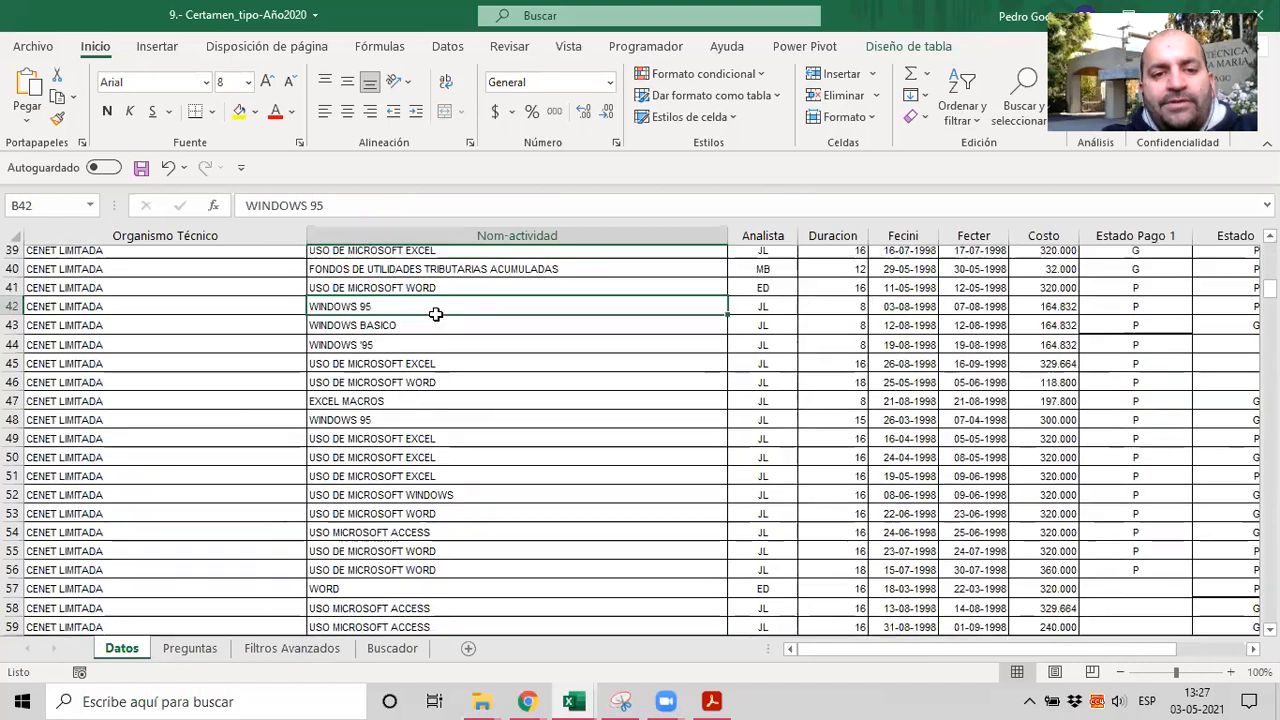
scroll(436, 314, up, 4)
click(480, 233)
click(479, 237)
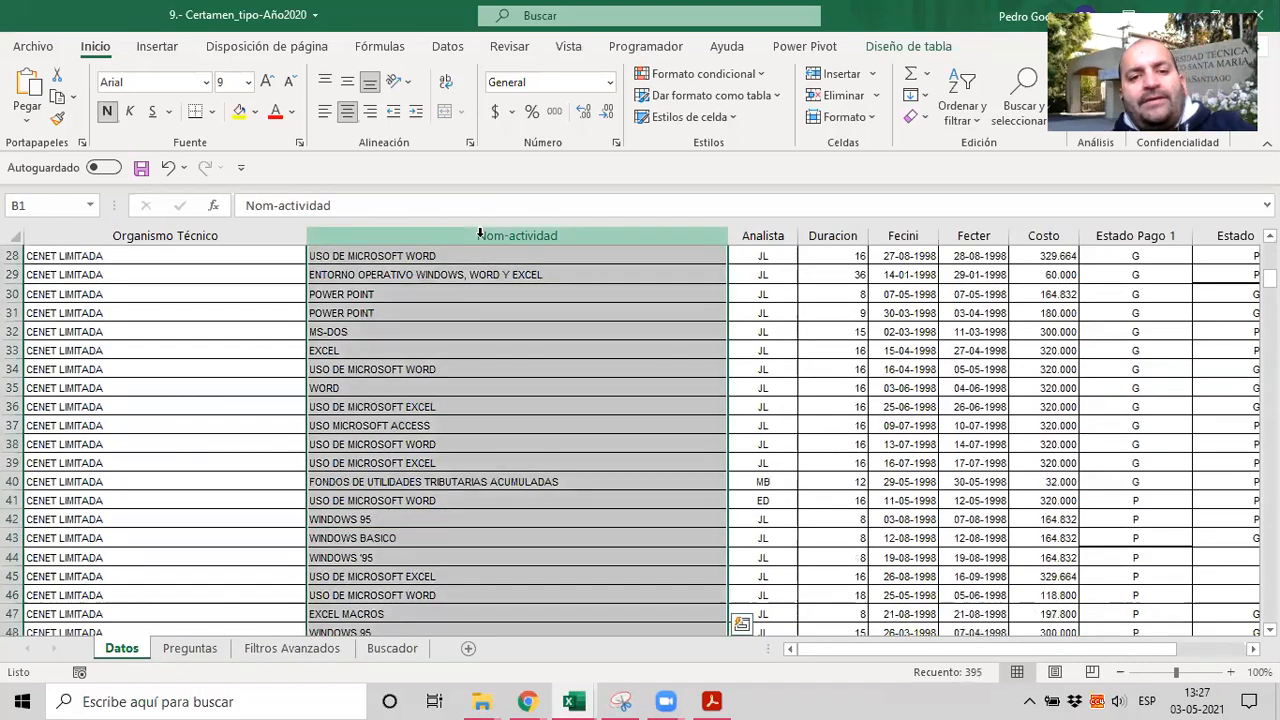
click(482, 229)
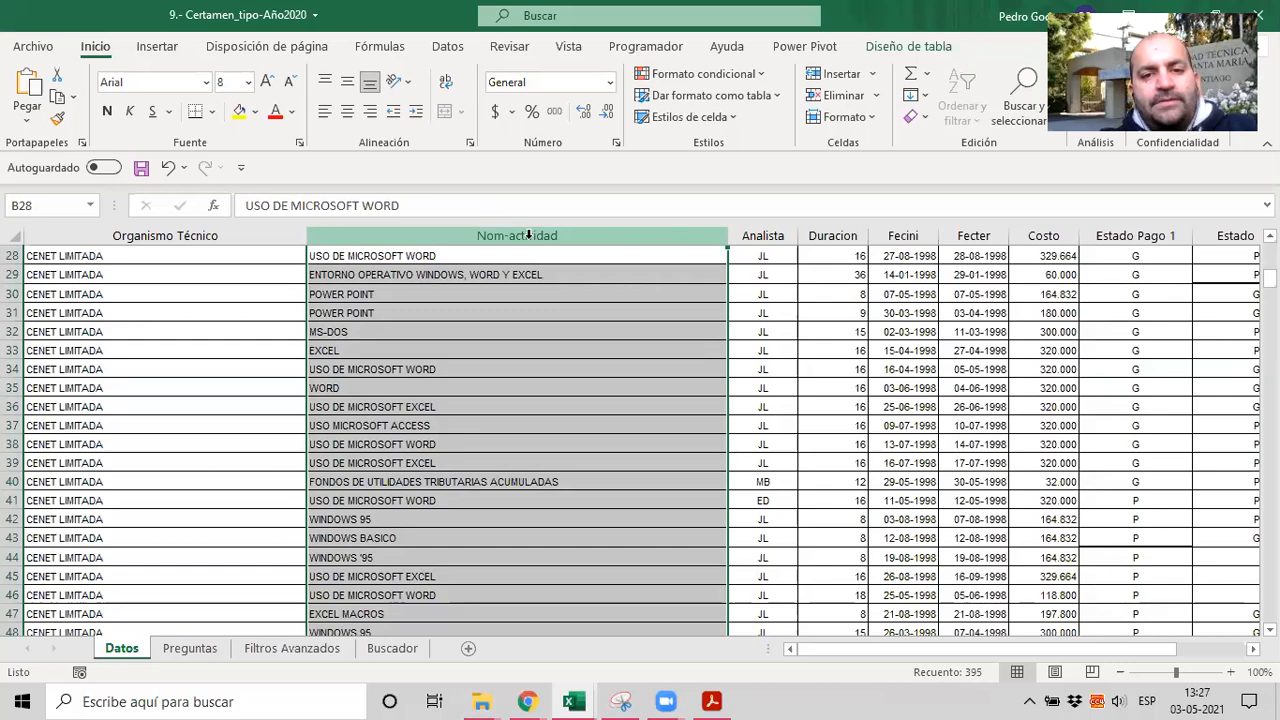
click(528, 256)
key(Up)
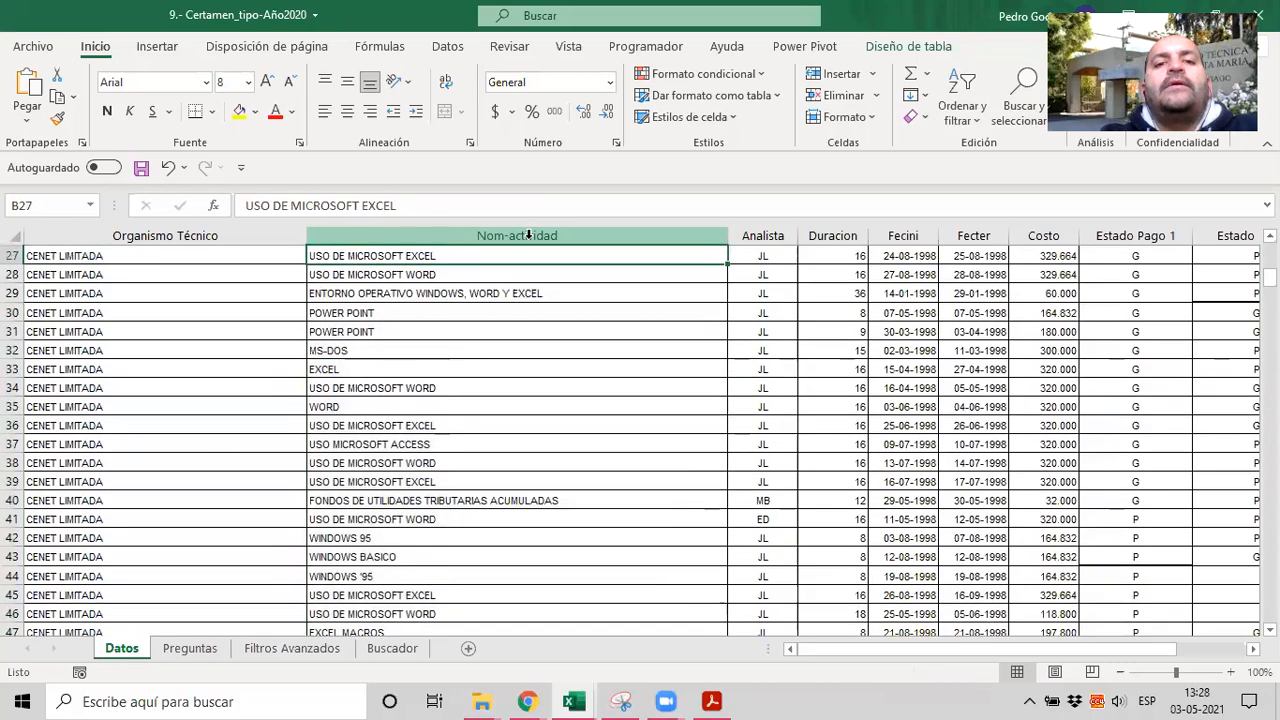
key(Up)
Step: Copy the Nom-actividad header text from the Datos sheet into cell B2 of the Filtros Avanzados sheet
click(693, 234)
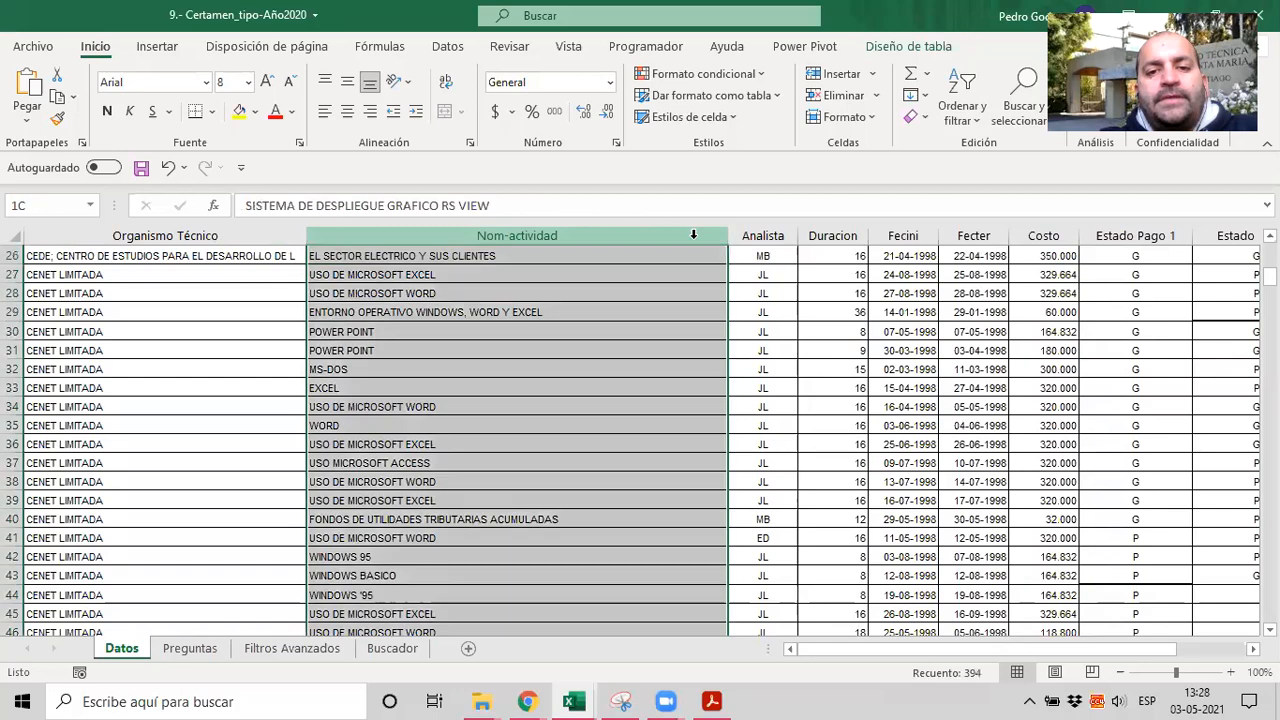
click(690, 233)
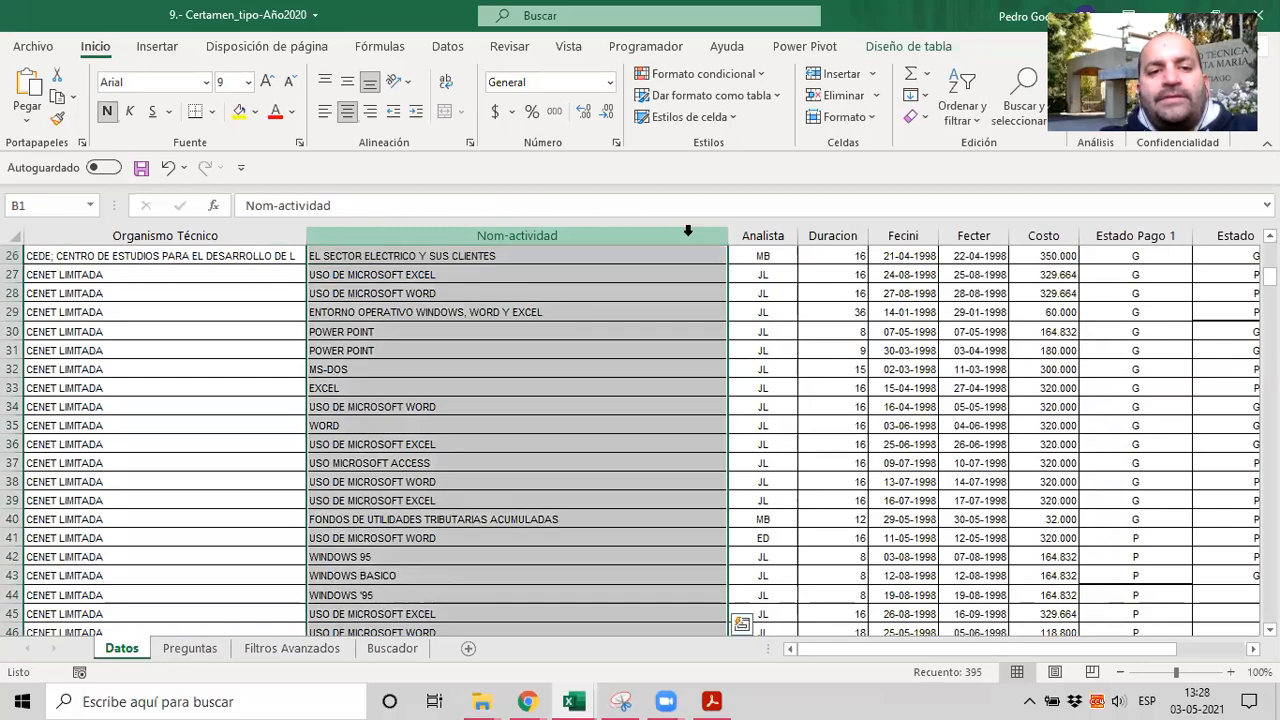
drag(355, 200, 250, 205)
key(ctrl+c)
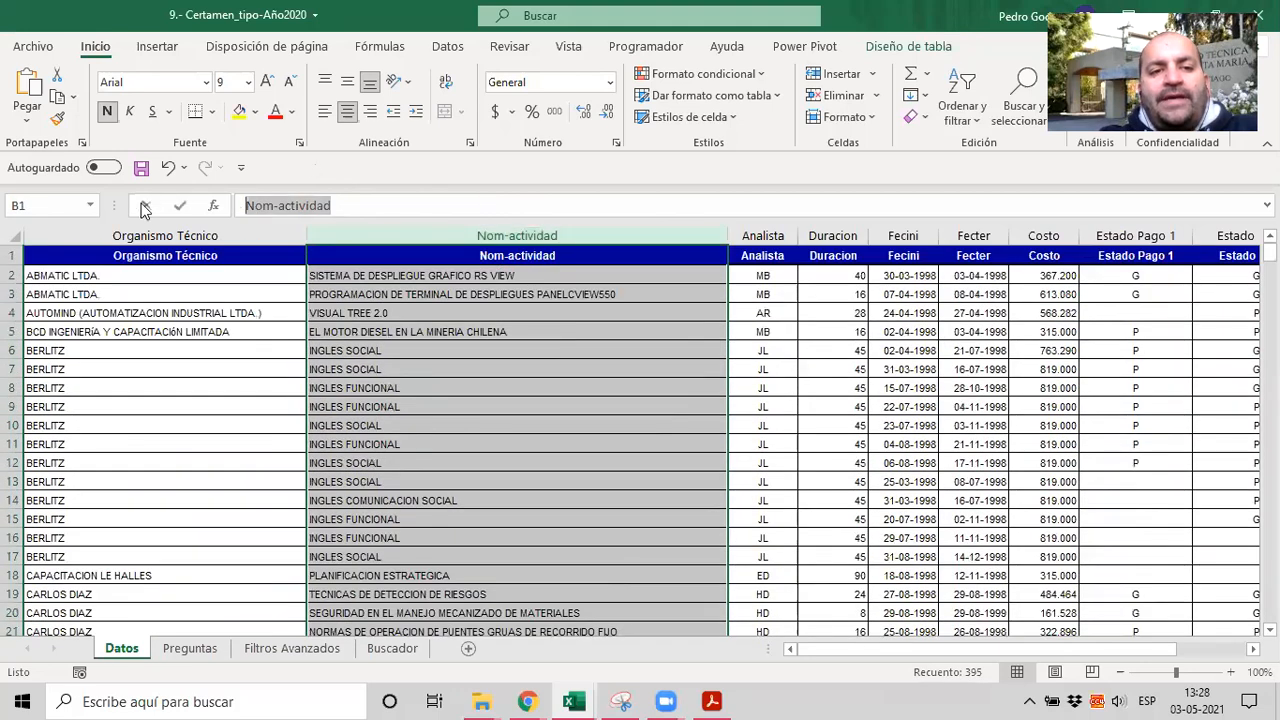
click(317, 649)
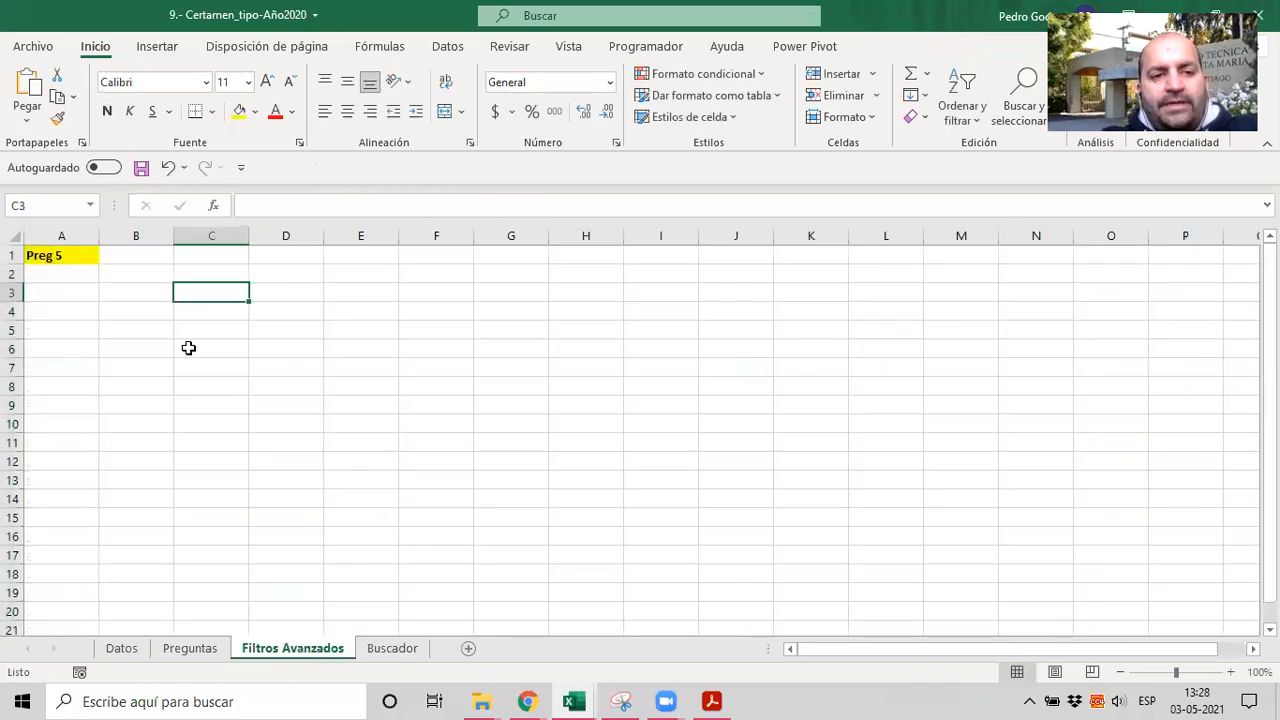
click(125, 277)
key(ctrl+v)
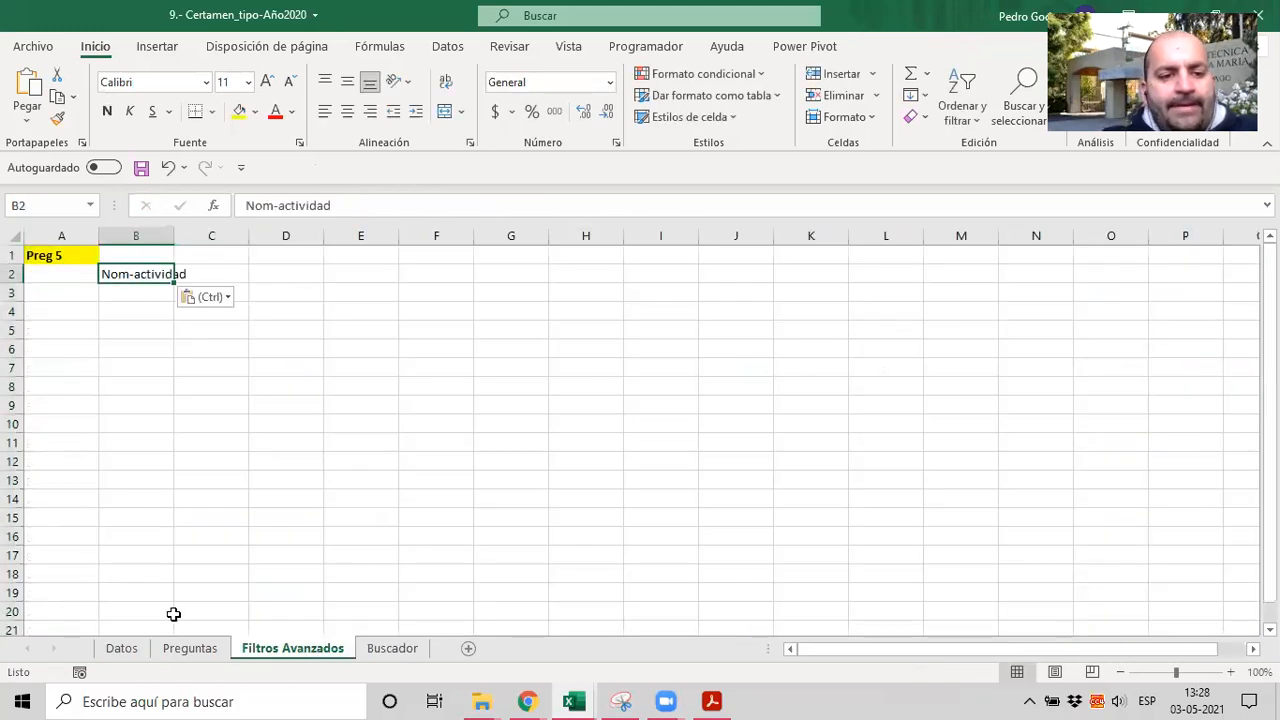
Step: Copy the Ciudad header from cell M1 of the Datos sheet into cell C2 of the Filtros Avanzados sheet
click(190, 649)
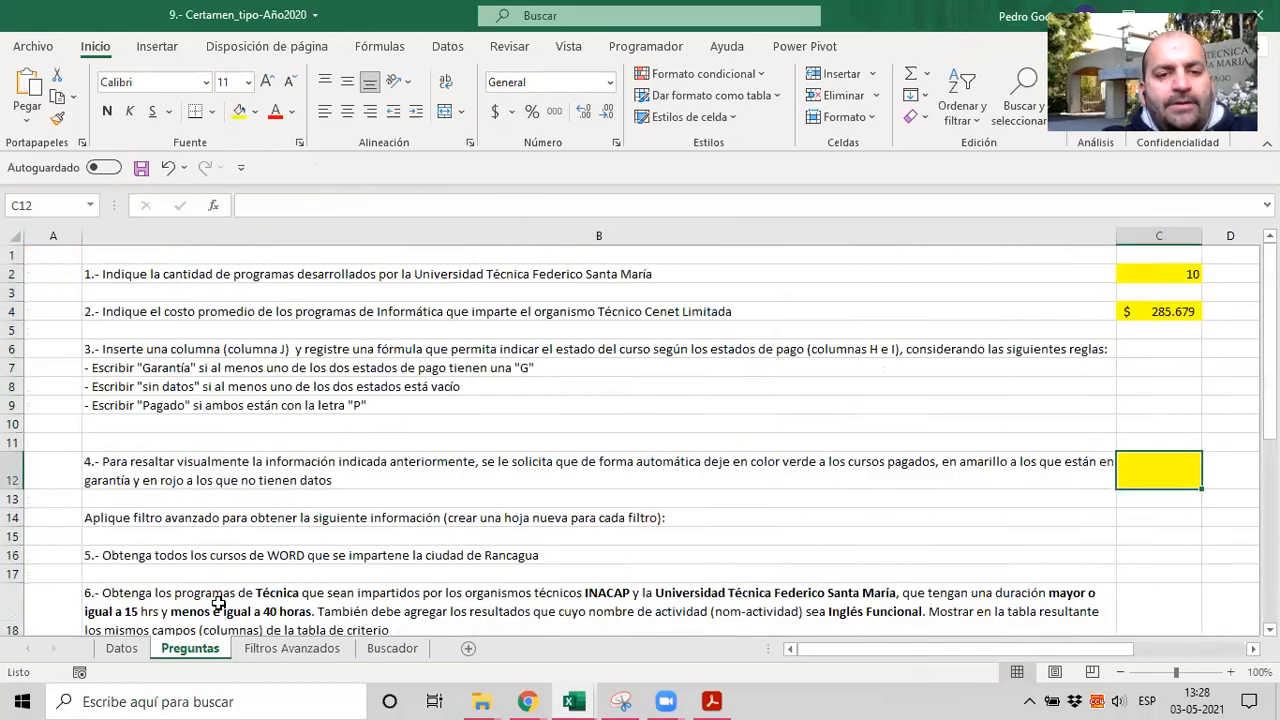
click(122, 649)
click(1098, 263)
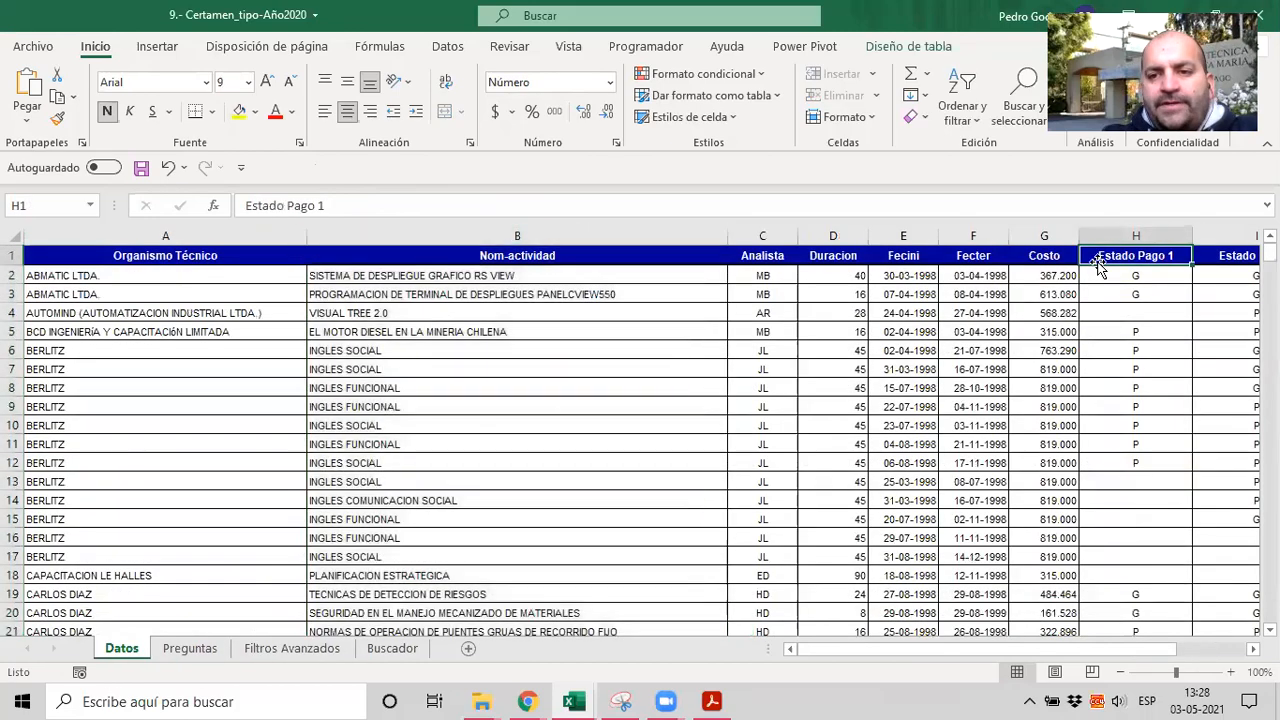
key(Right)
key(Right)
key(Right)
key(Right)
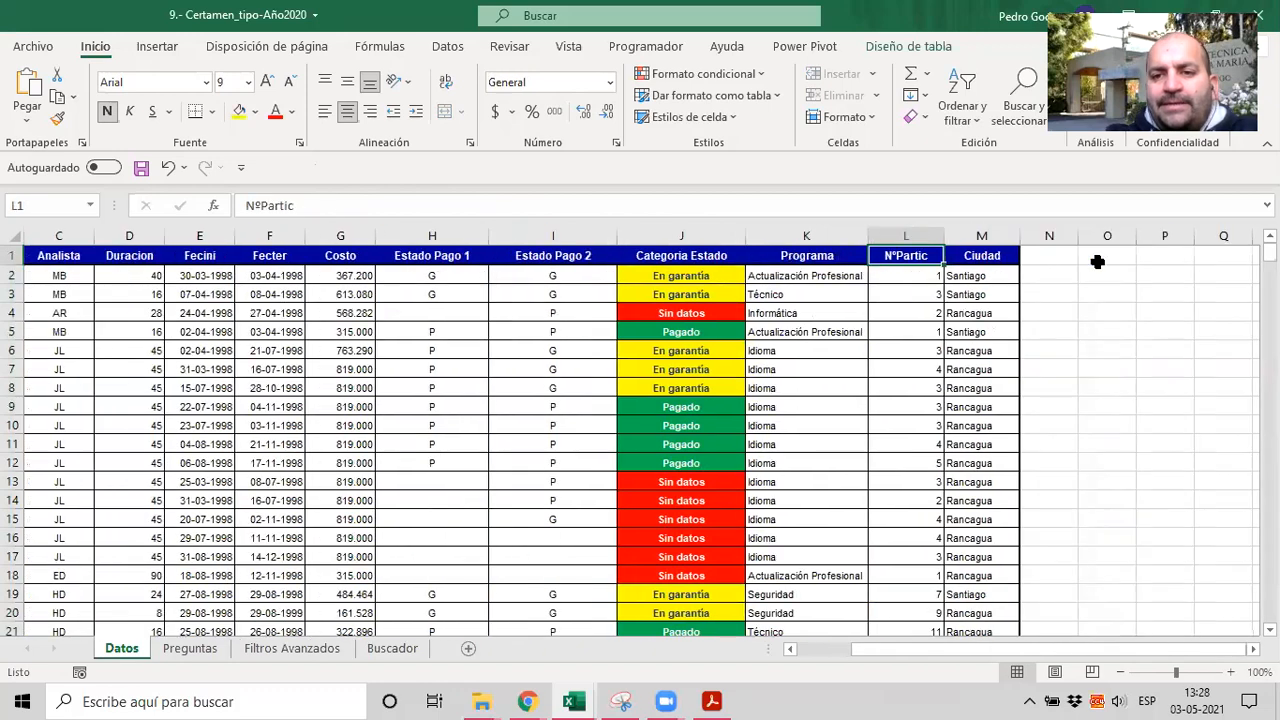
key(Right)
key(ctrl+c)
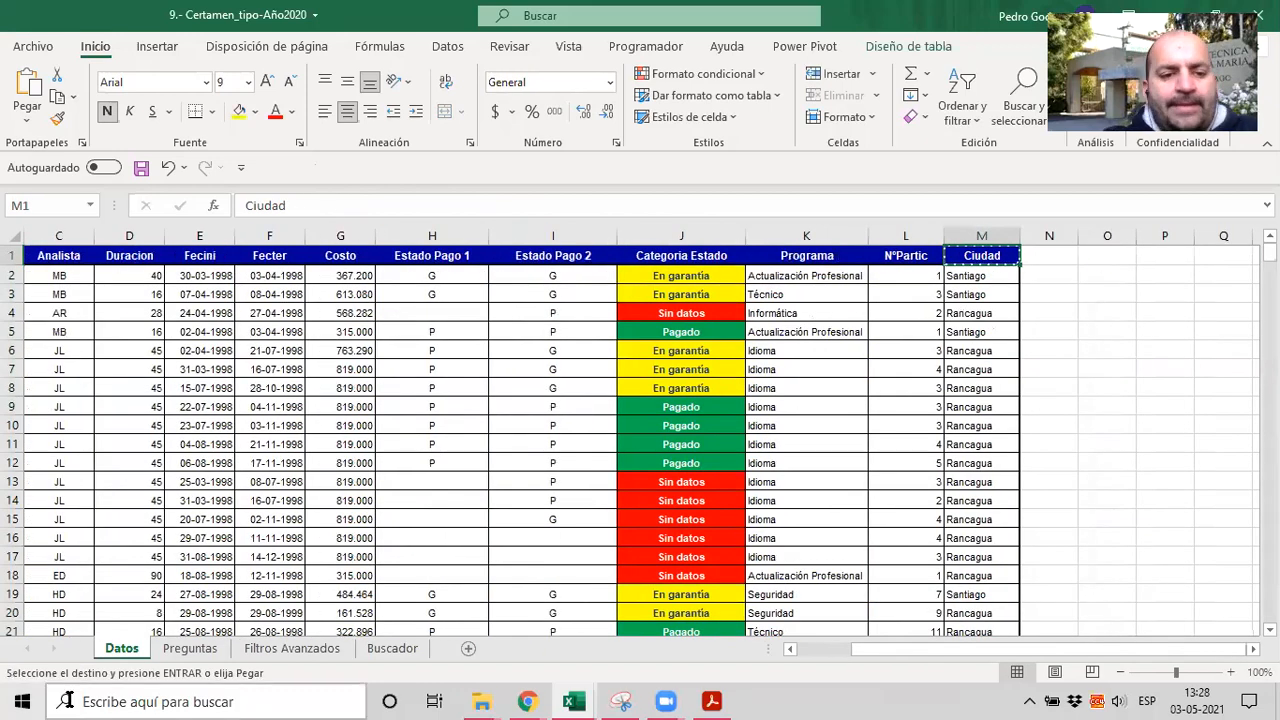
click(190, 648)
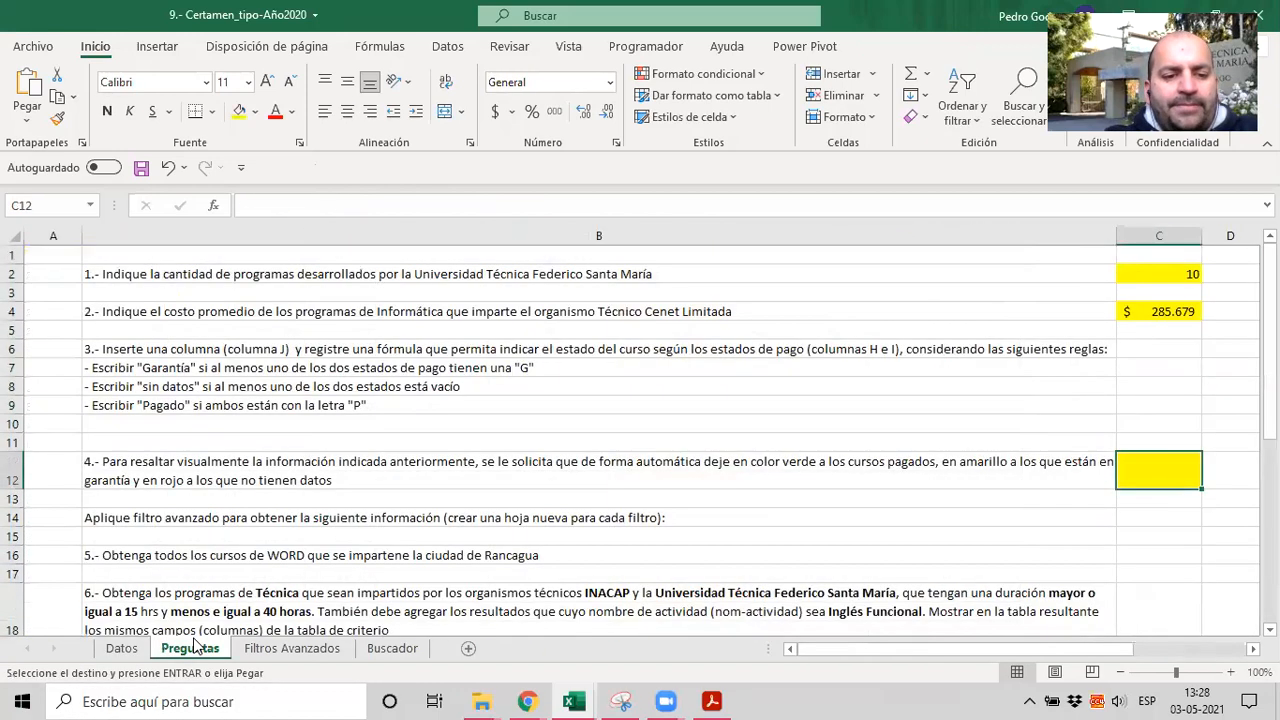
click(266, 648)
click(252, 284)
click(224, 278)
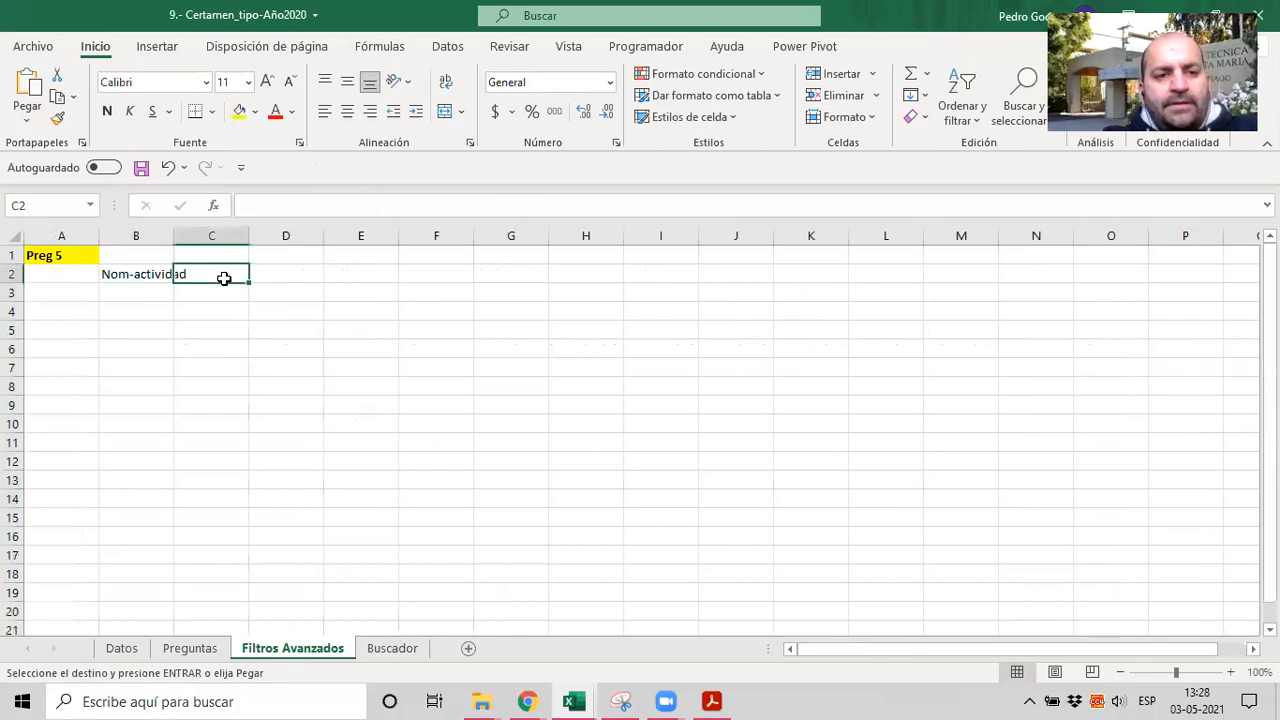
key(ctrl+v)
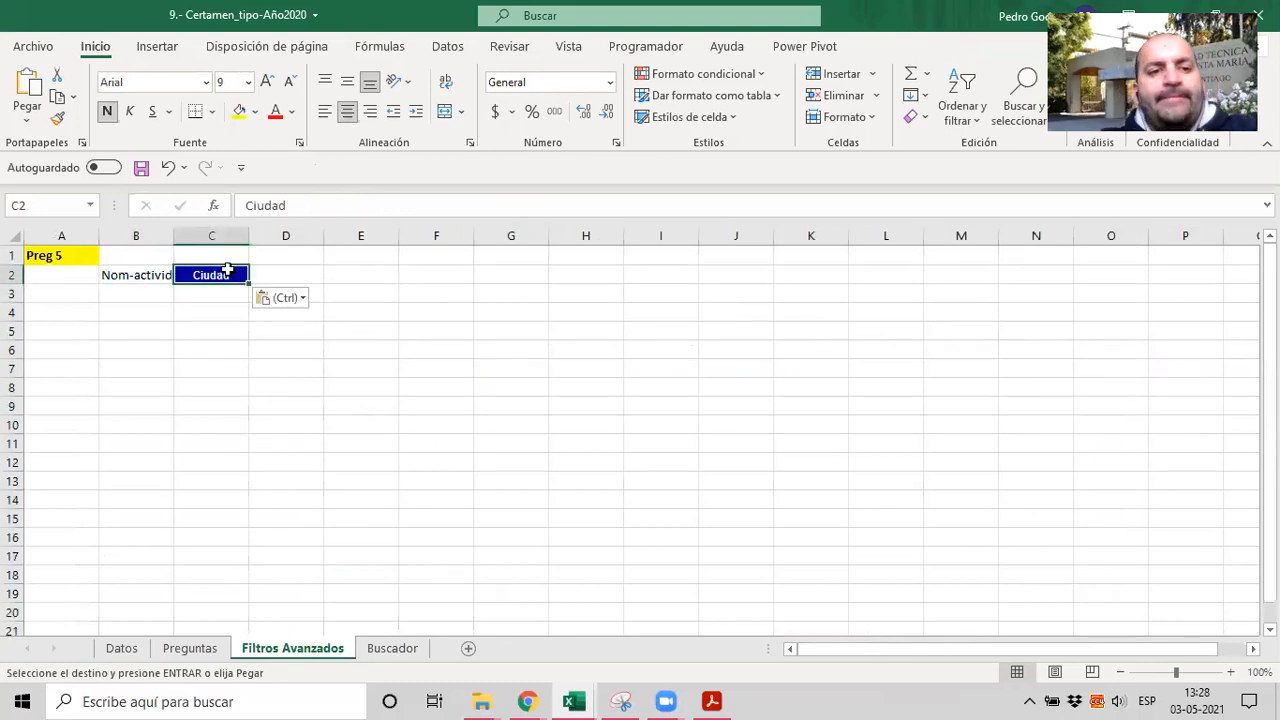
Step: Fit column B to its contents and apply the Ciudad header's formatting to the Nom-actividad header in B2
double_click(173, 234)
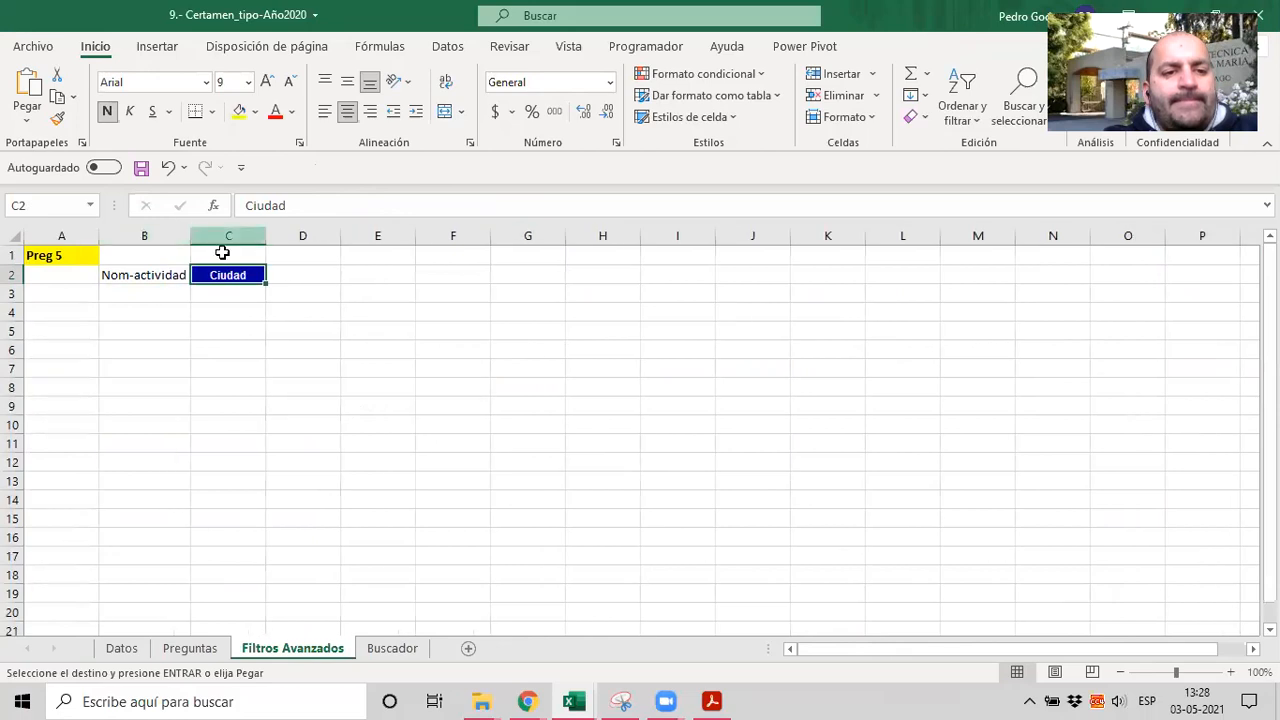
click(58, 119)
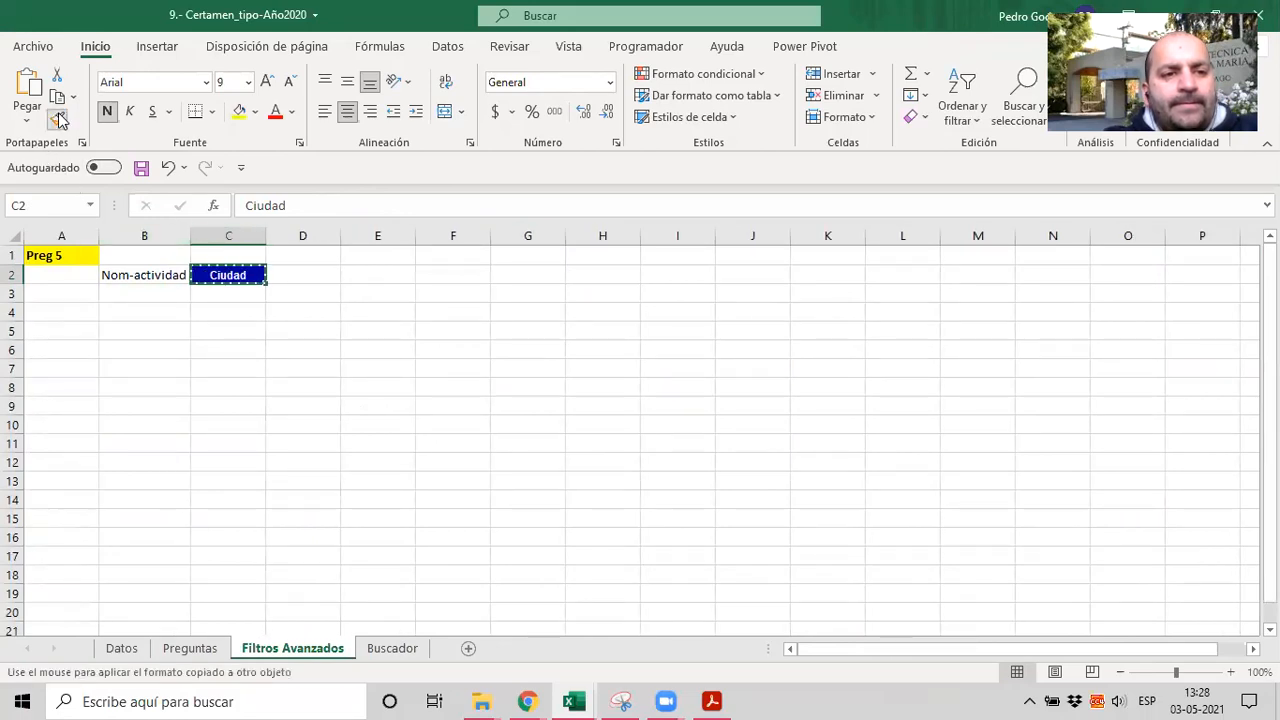
click(145, 276)
click(294, 316)
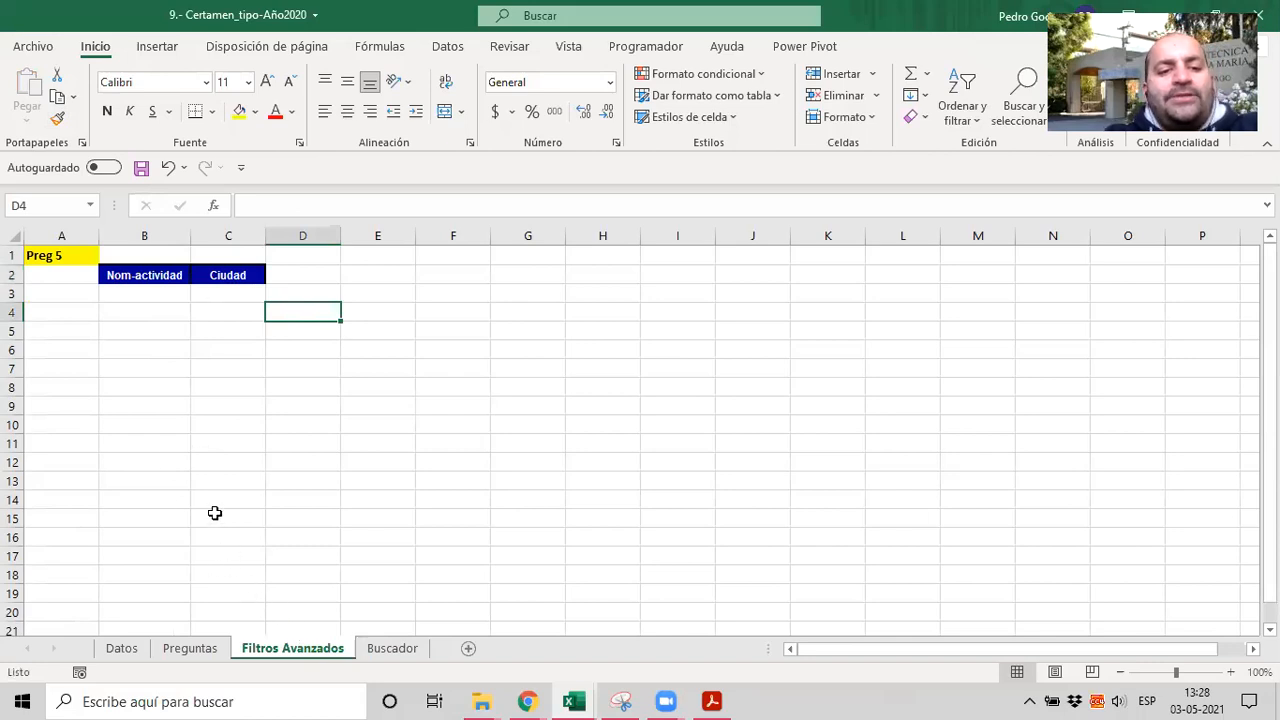
Step: Copy a Rancagua entry from the Ciudad column of the Datos sheet into cell C3 of Filtros Avanzados
click(190, 649)
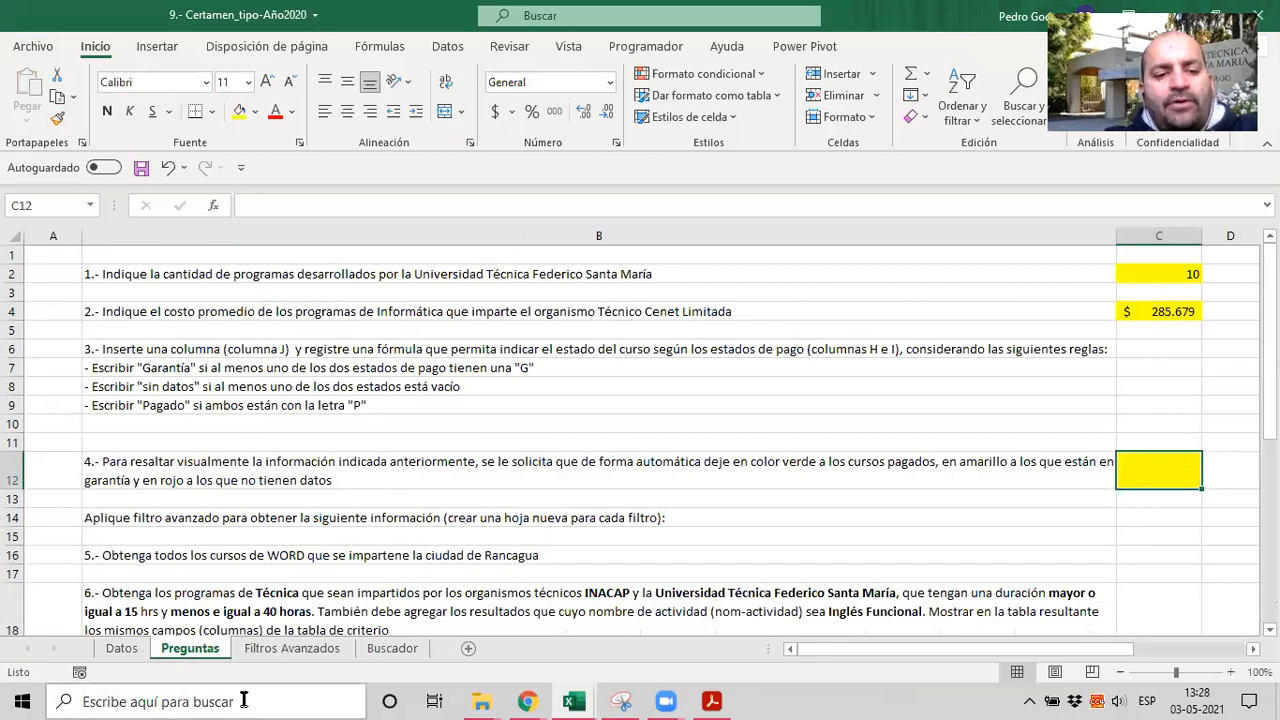
click(121, 648)
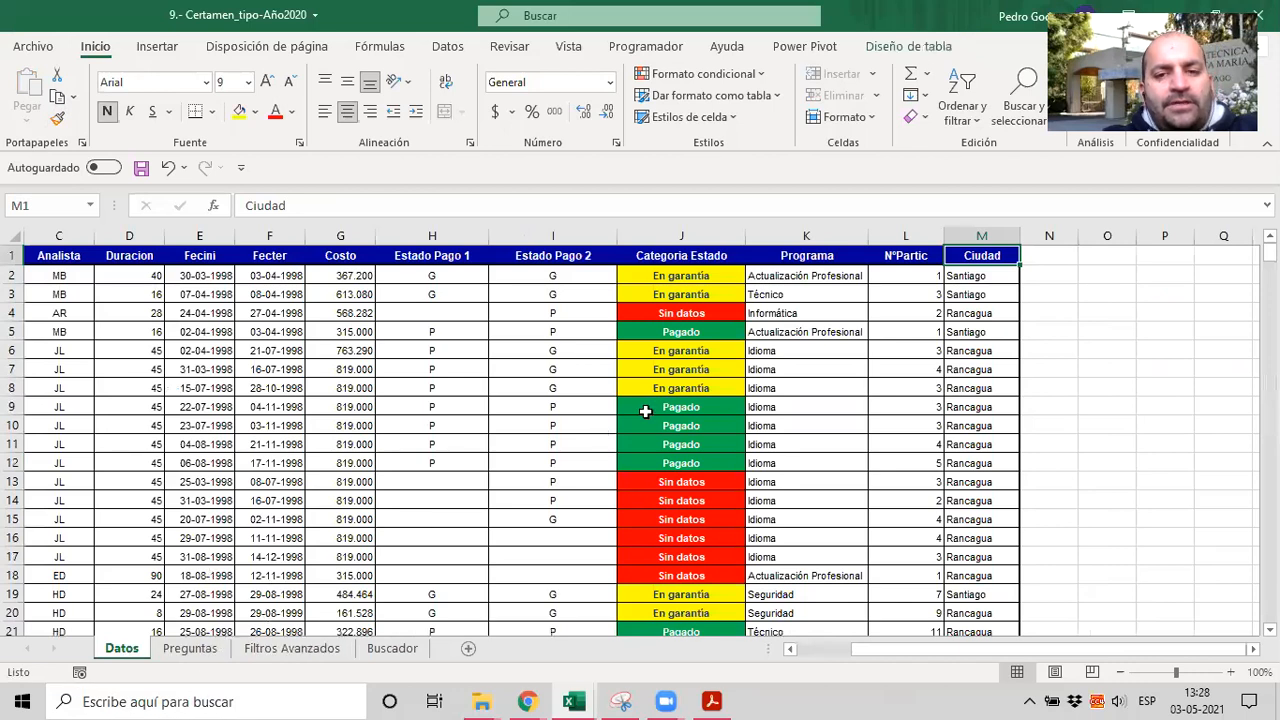
click(966, 350)
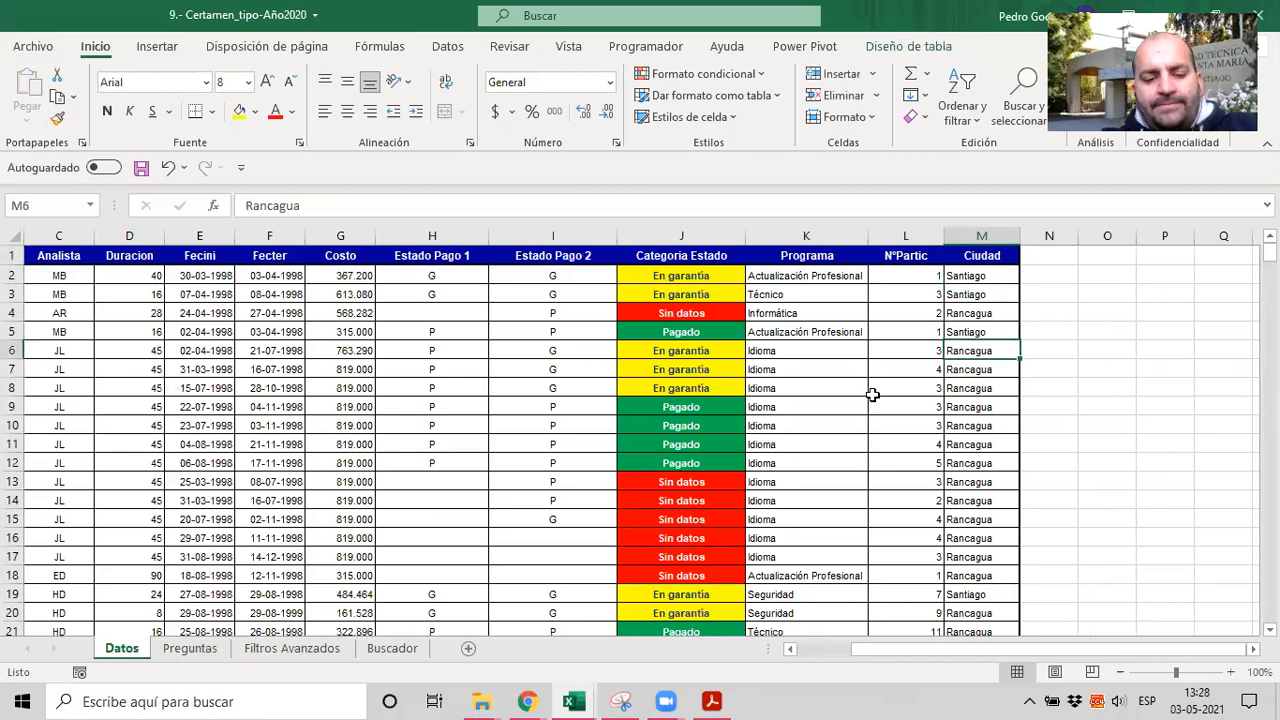
key(ctrl+c)
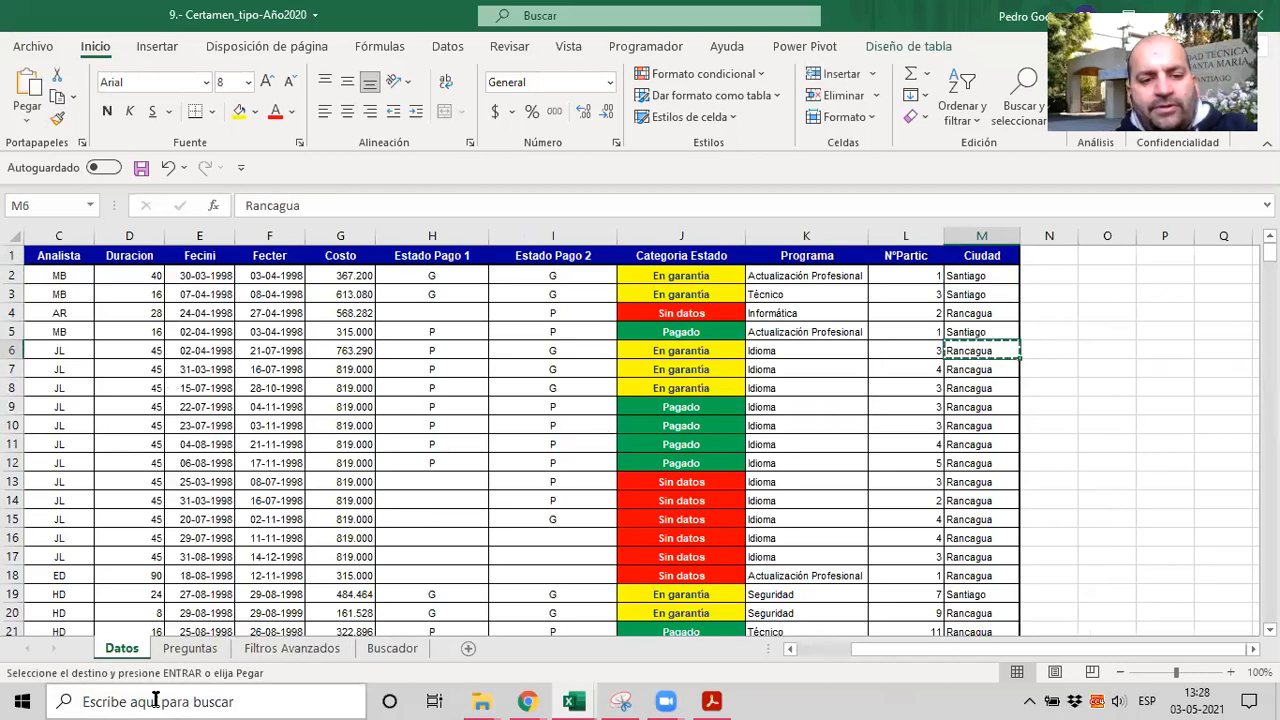
click(303, 650)
click(240, 297)
key(ctrl+v)
click(226, 366)
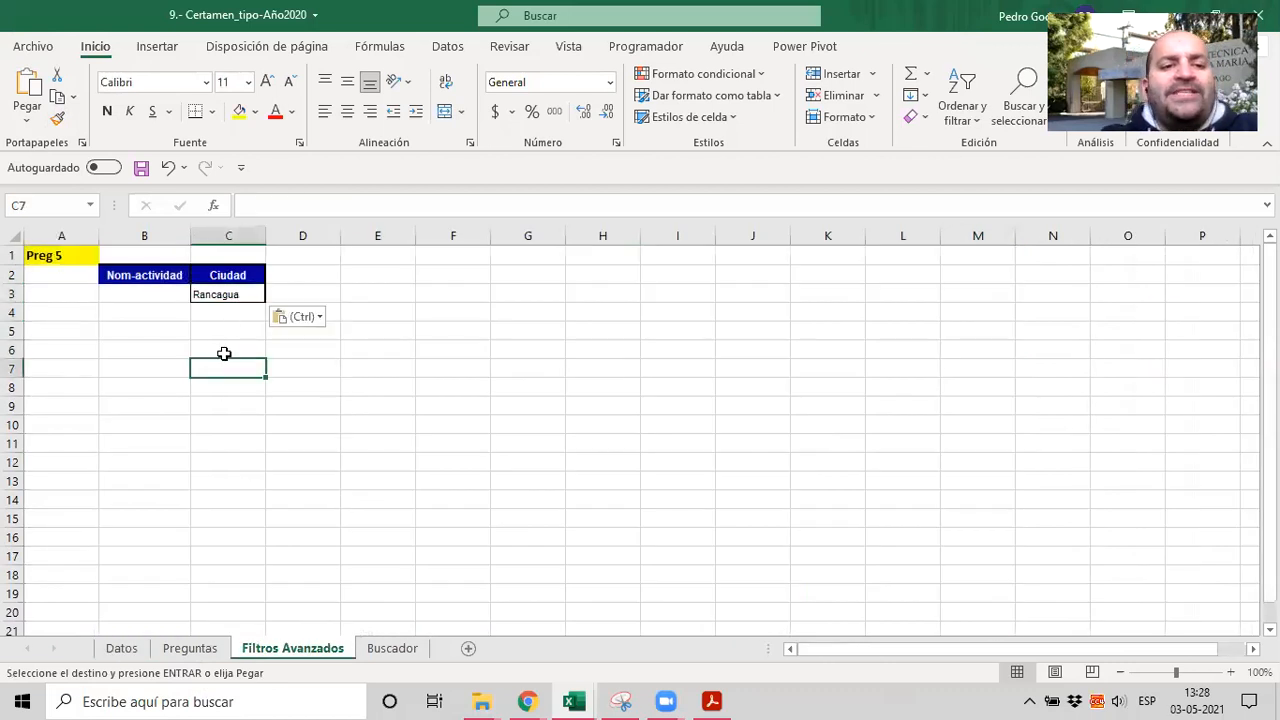
Step: Enter the criterion *Word* in cell B3 under the Nom-actividad header
click(124, 294)
click(62, 294)
drag(140, 287, 254, 291)
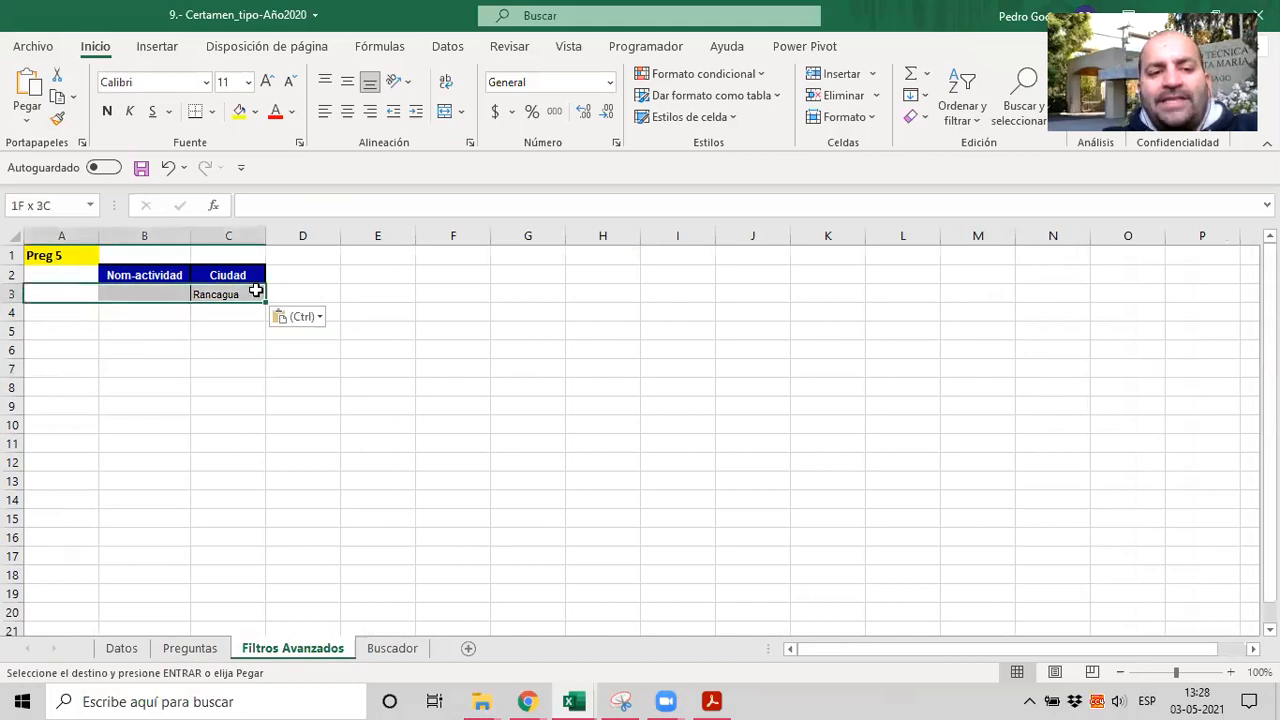
click(197, 314)
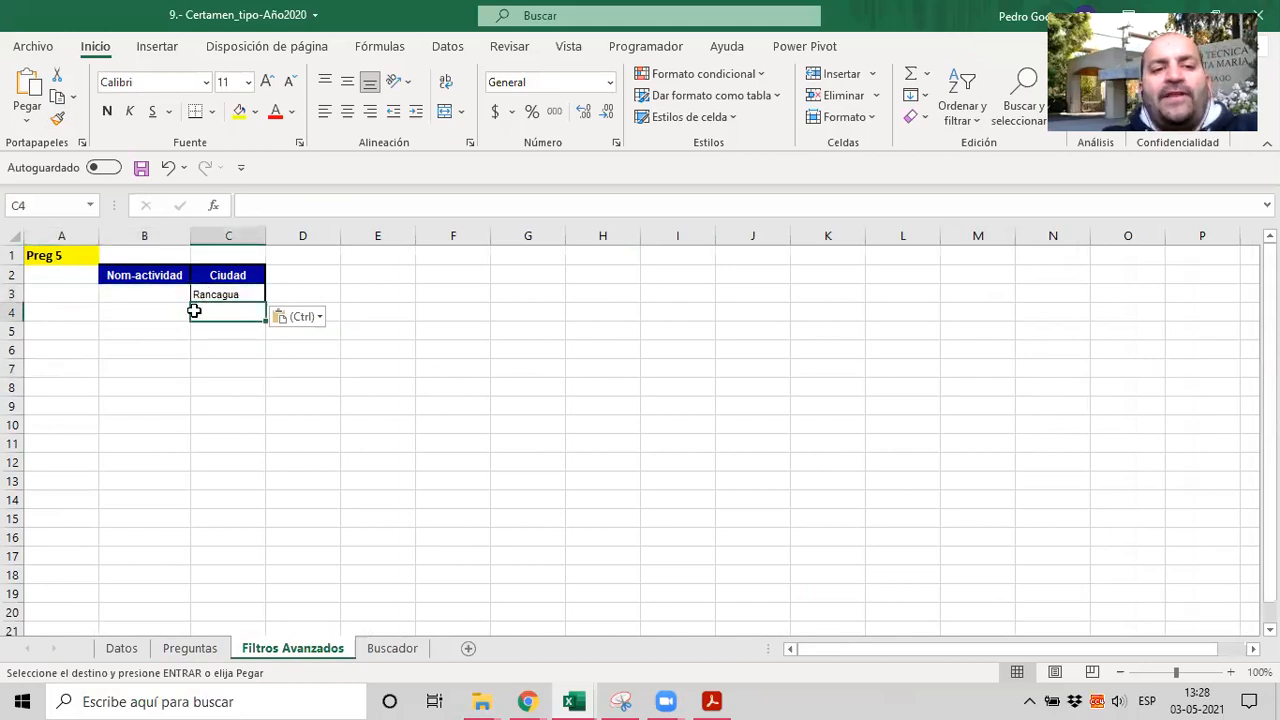
click(128, 292)
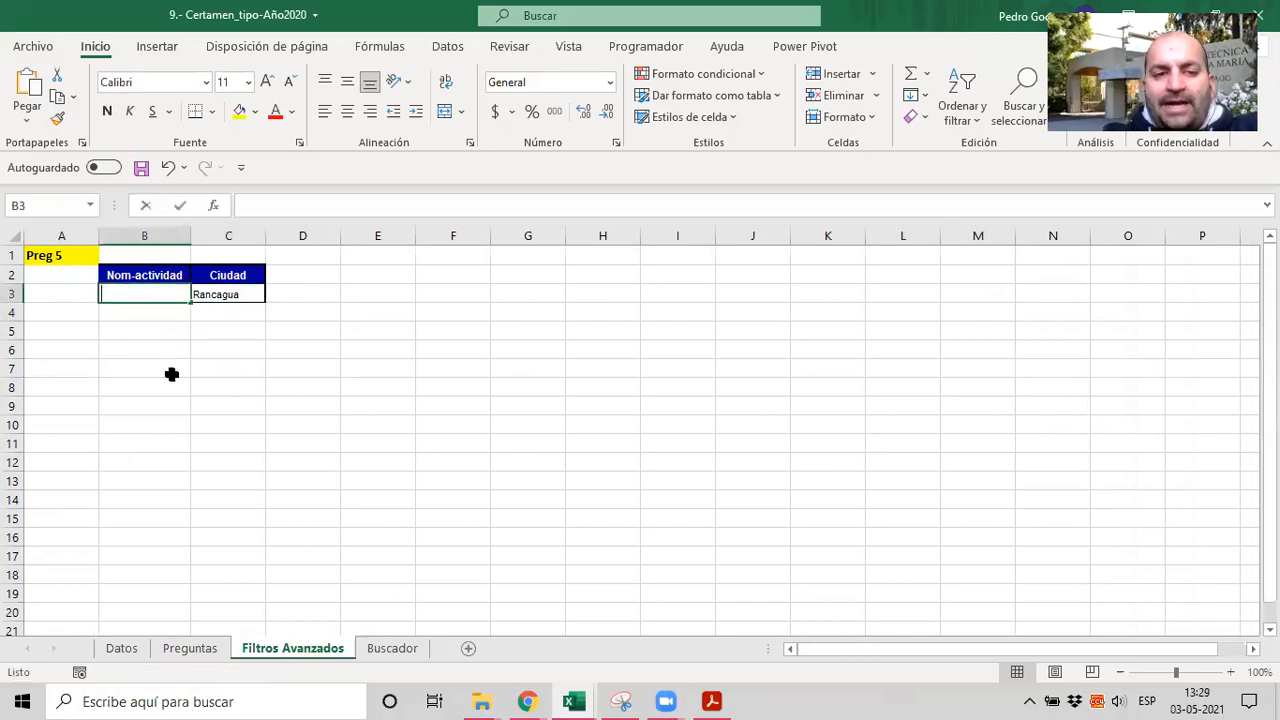
text(*)
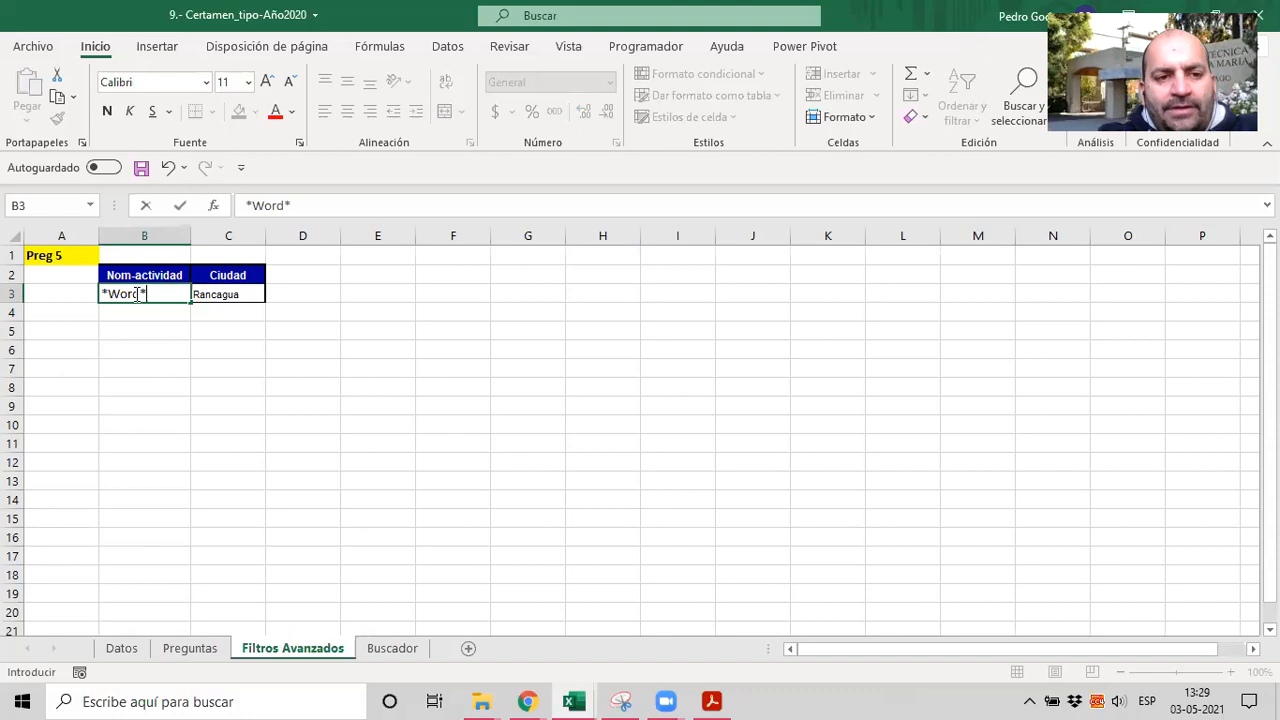
key(Return)
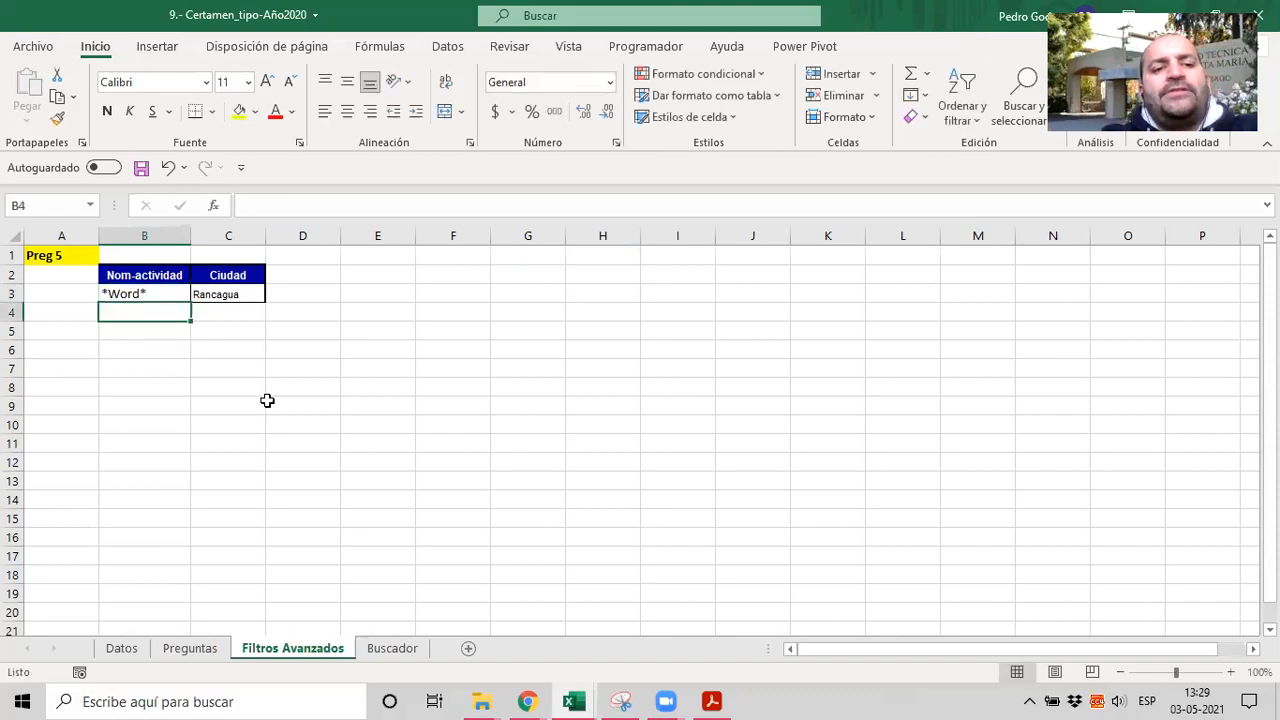
Step: Start an advanced filter with the Datos table's Analista to Ciudad columns, headers and all rows included, as the list range
click(126, 341)
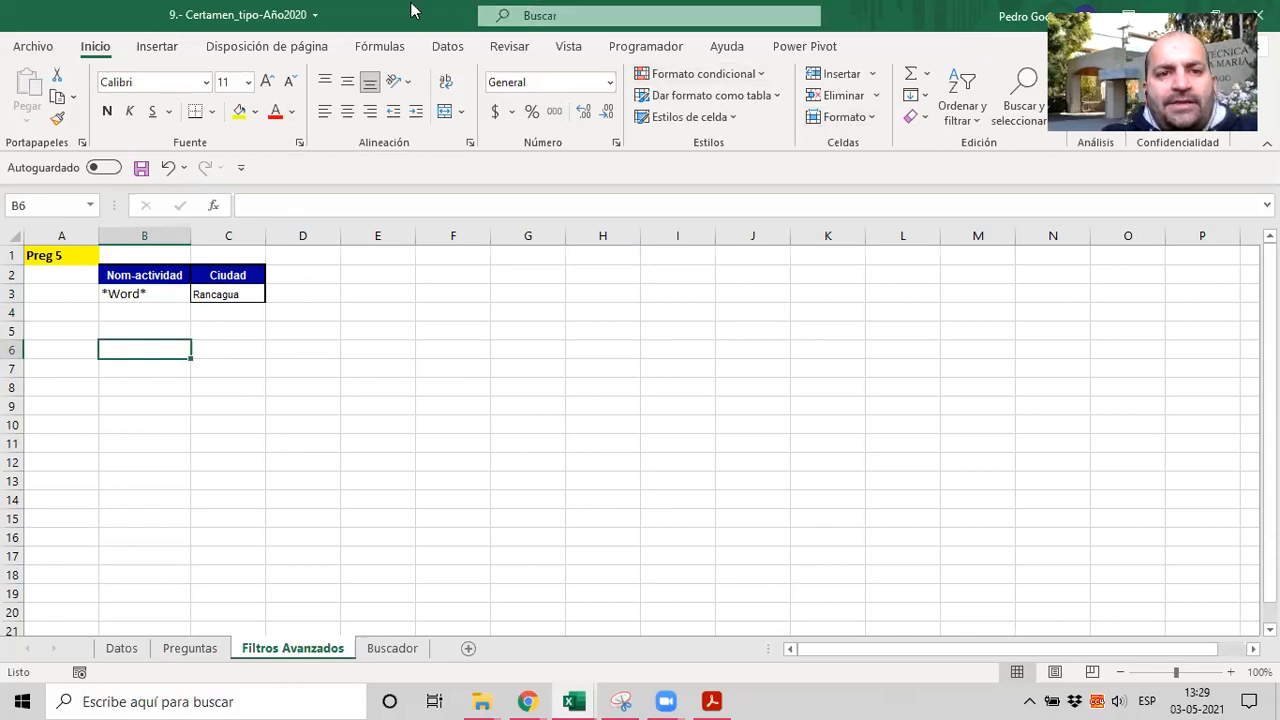
click(446, 47)
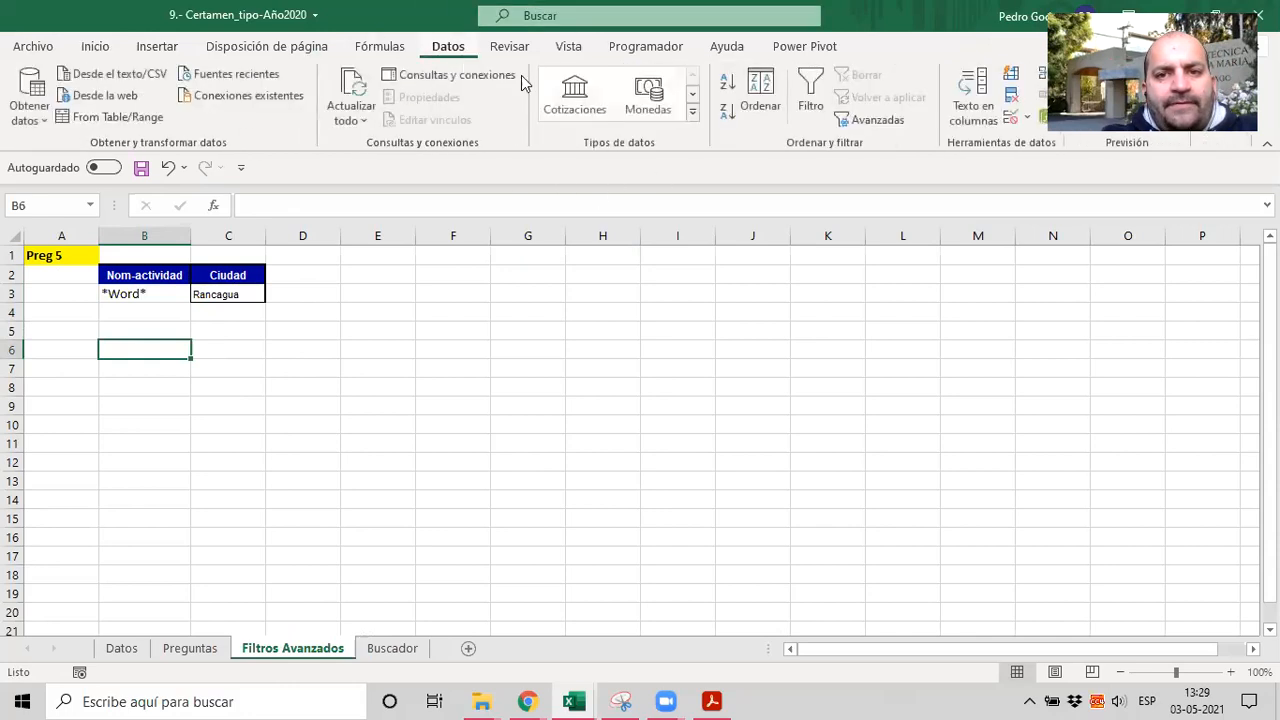
click(856, 121)
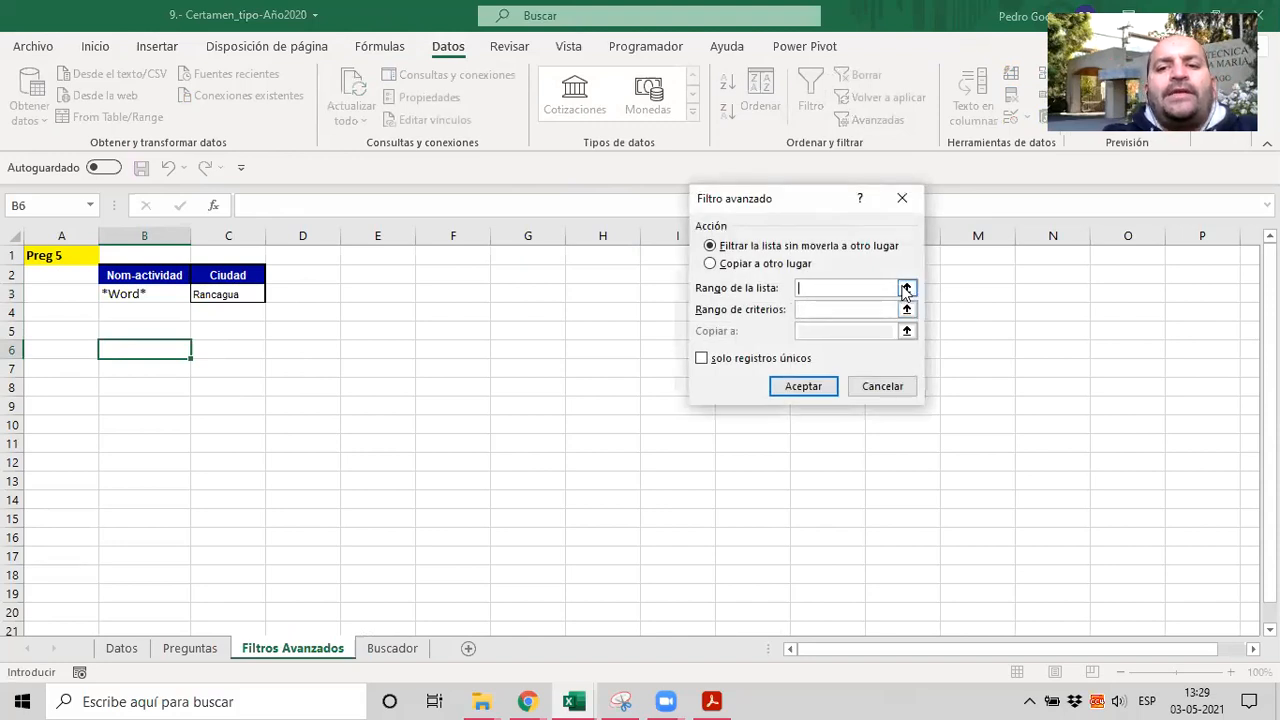
click(905, 289)
click(122, 647)
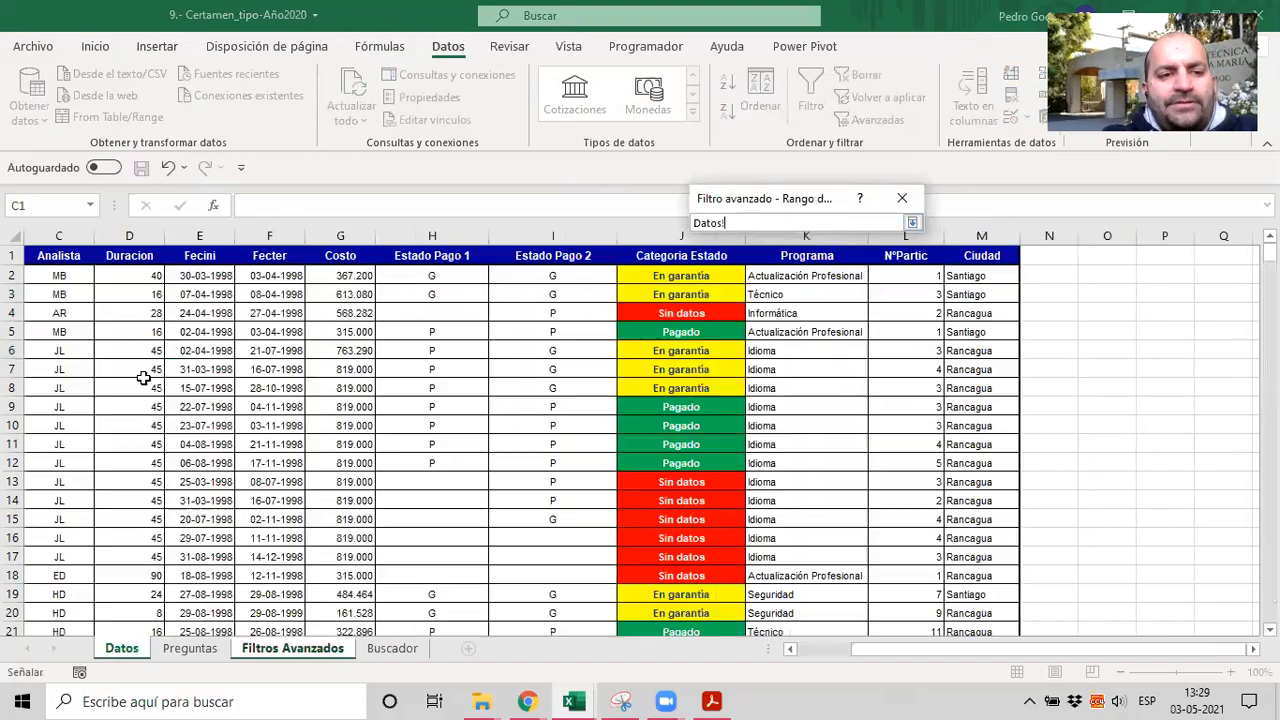
click(56, 258)
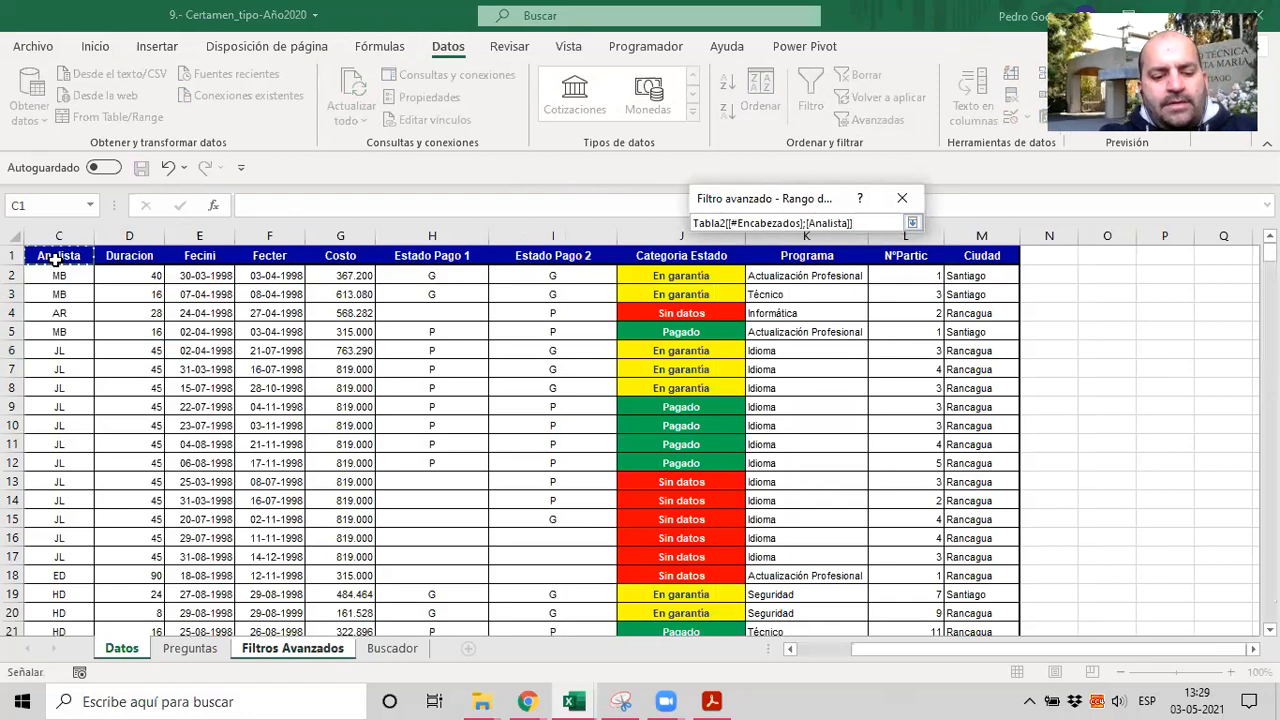
key(ctrl+shift+Right)
key(ctrl+shift+Down)
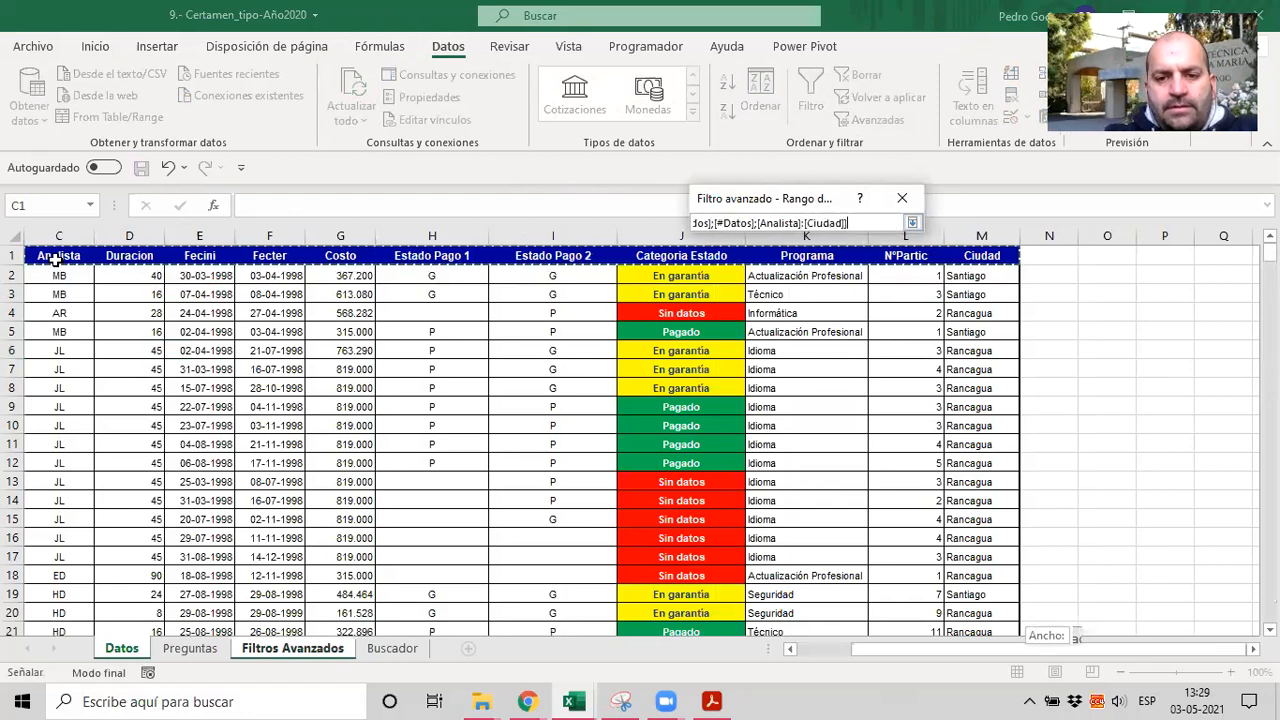
text(;)
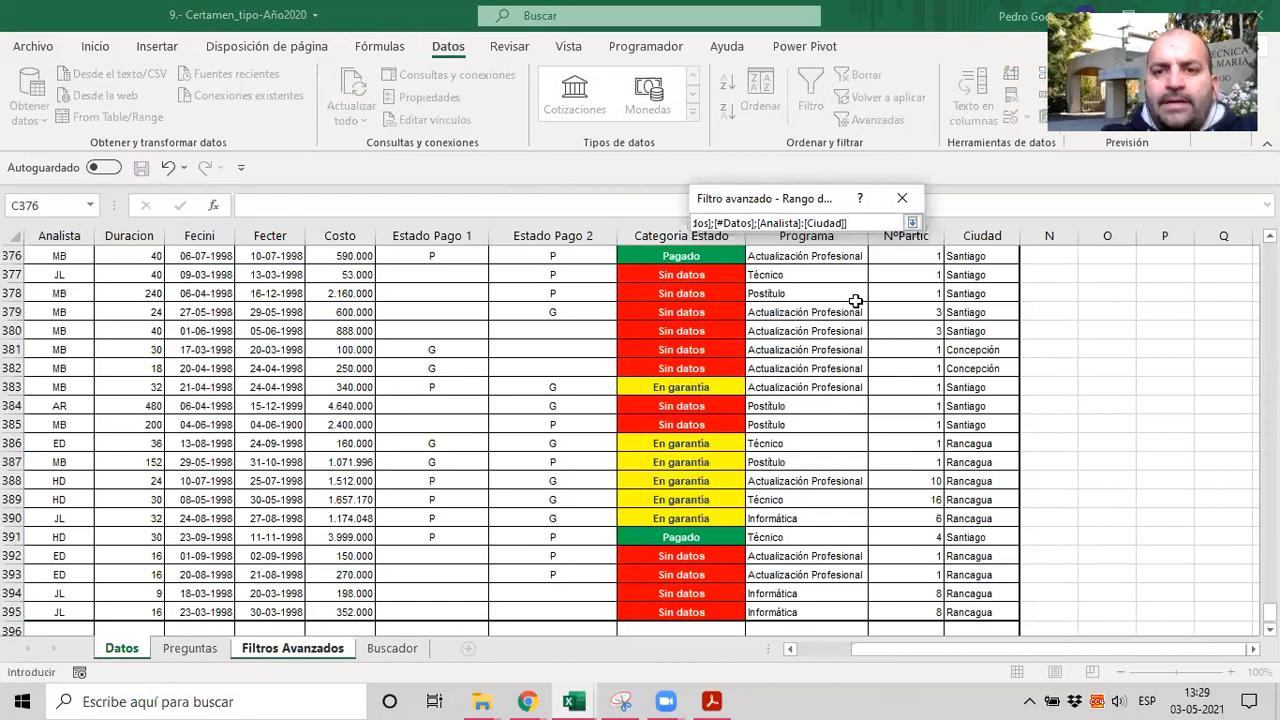
click(913, 222)
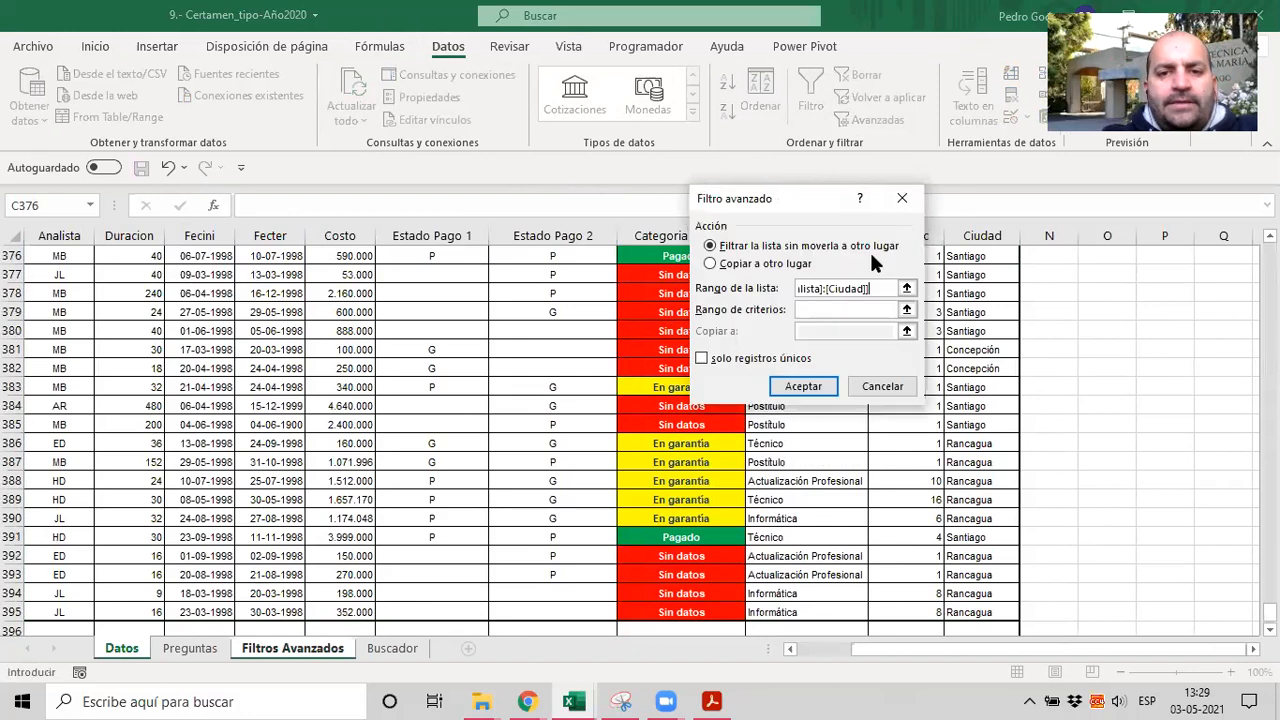
Step: Run the advanced filter with B2:C3 as criteria, copying only unique records to cell B5 of Filtros Avanzados
click(712, 266)
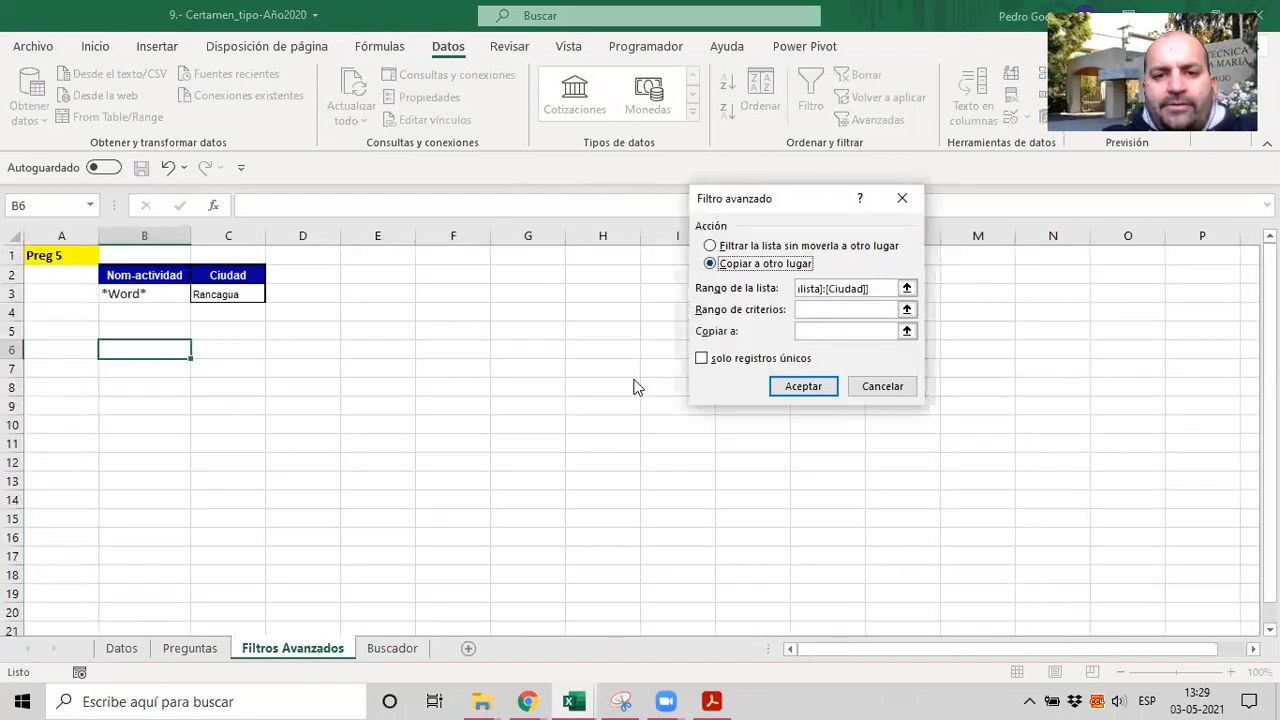
click(906, 309)
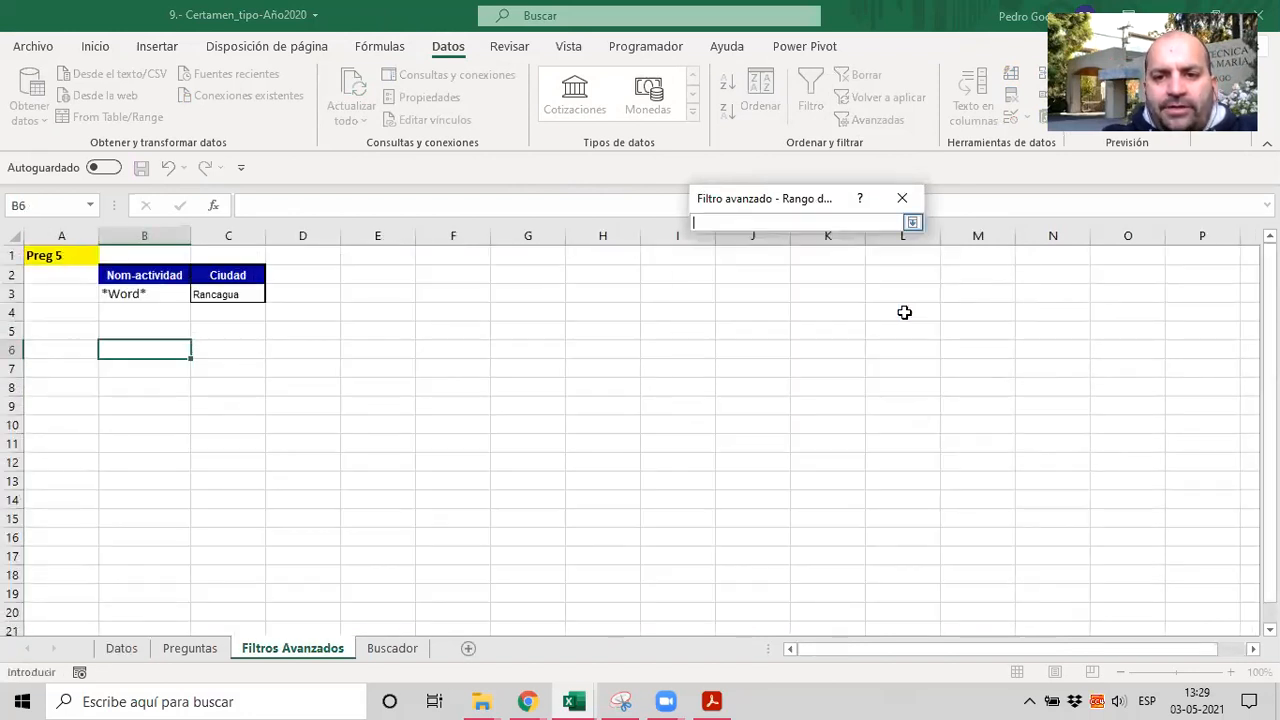
drag(135, 265, 224, 287)
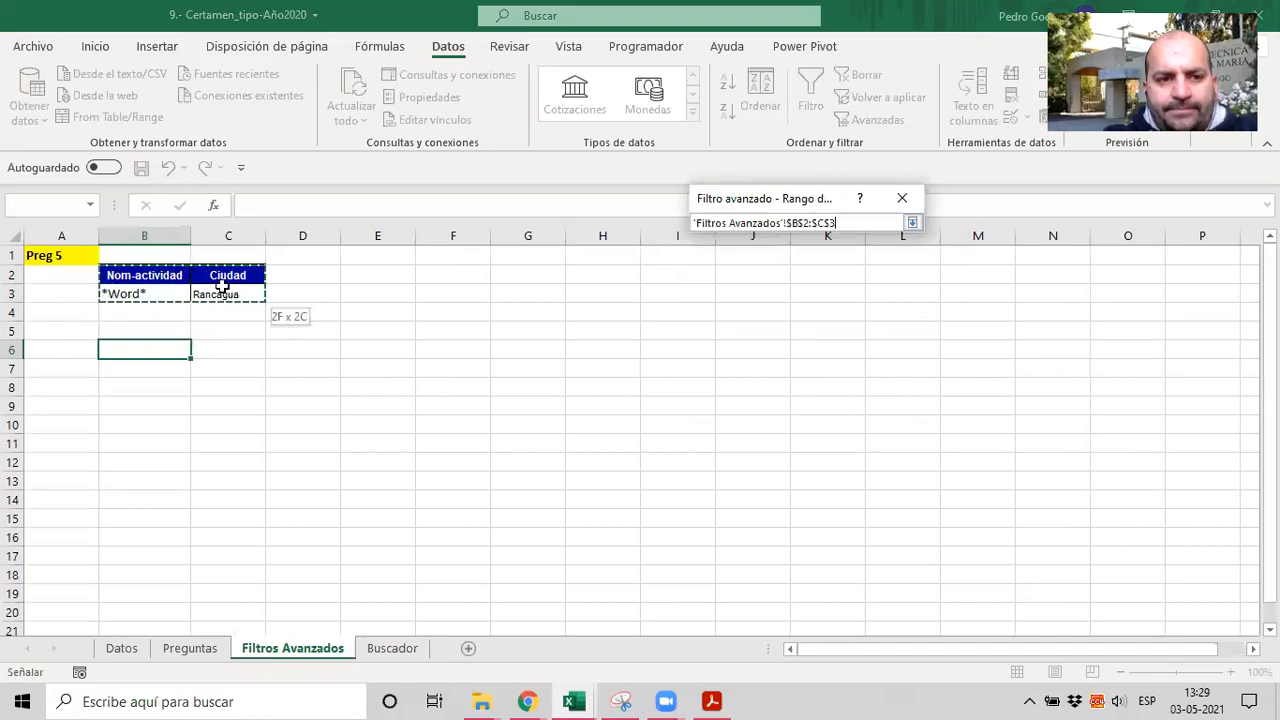
click(912, 223)
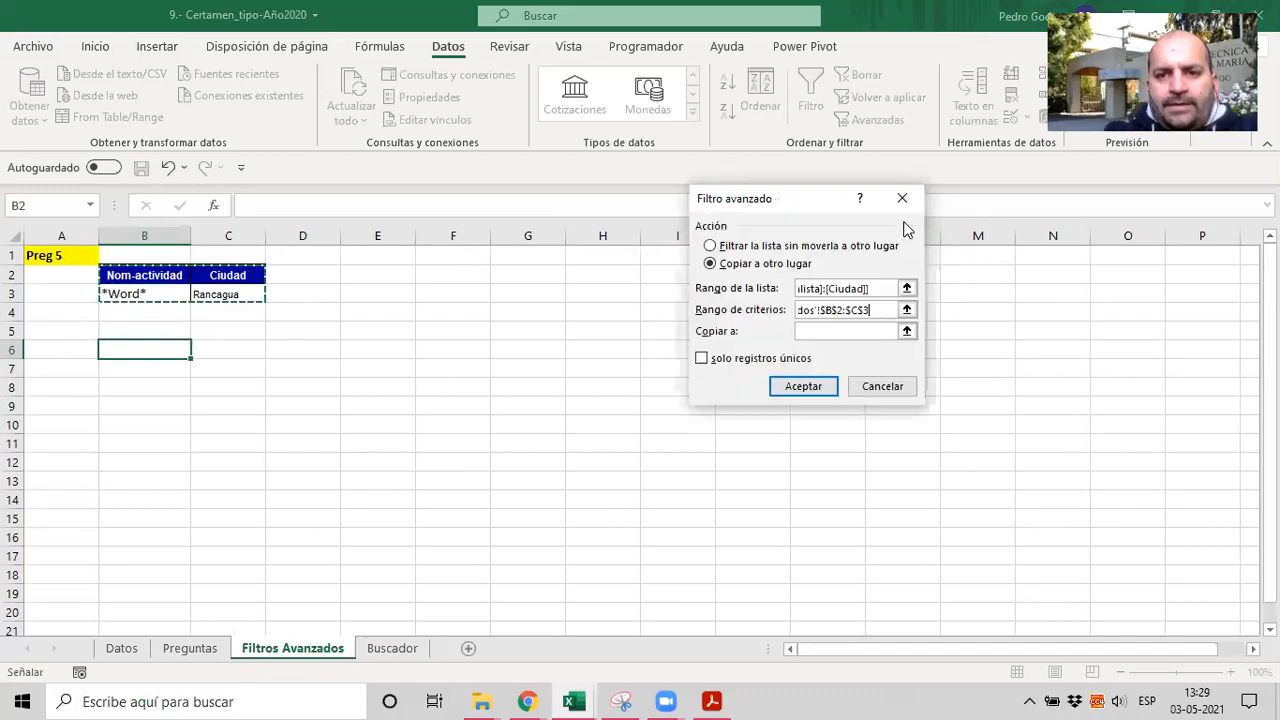
click(907, 332)
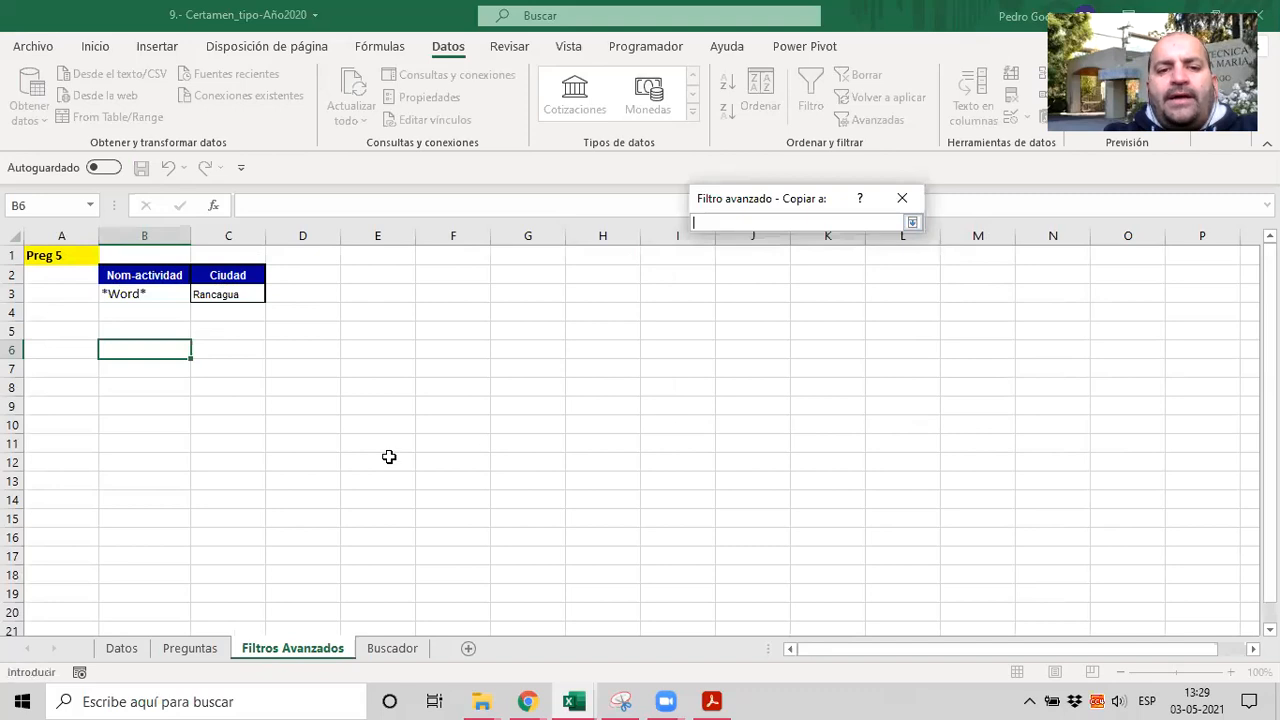
click(140, 331)
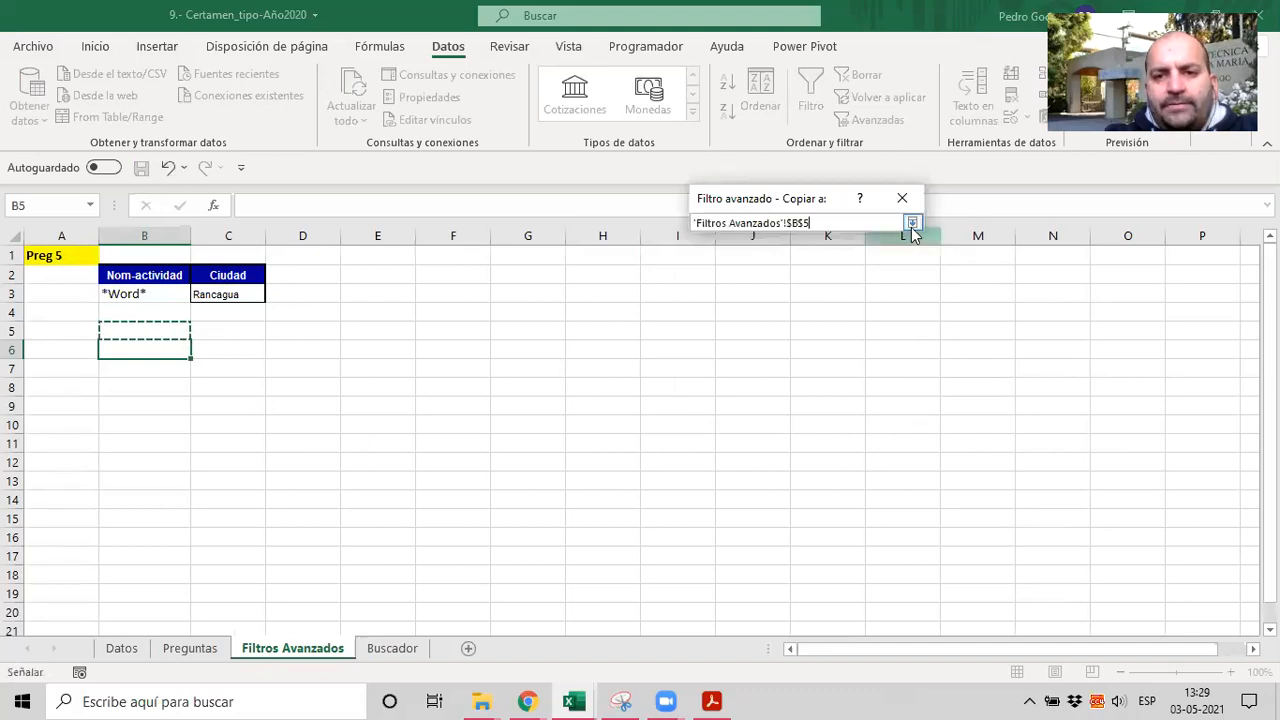
click(746, 359)
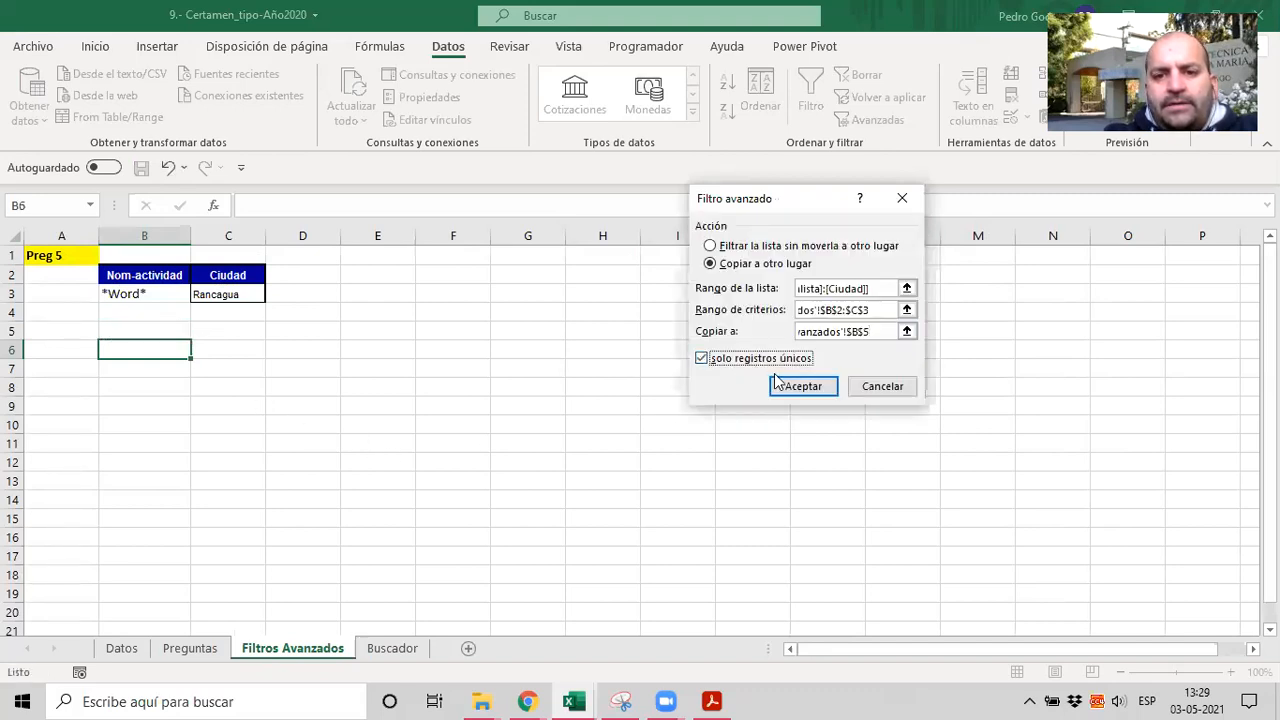
click(801, 386)
scroll(535, 406, down, 1)
scroll(535, 406, up, 1)
click(544, 413)
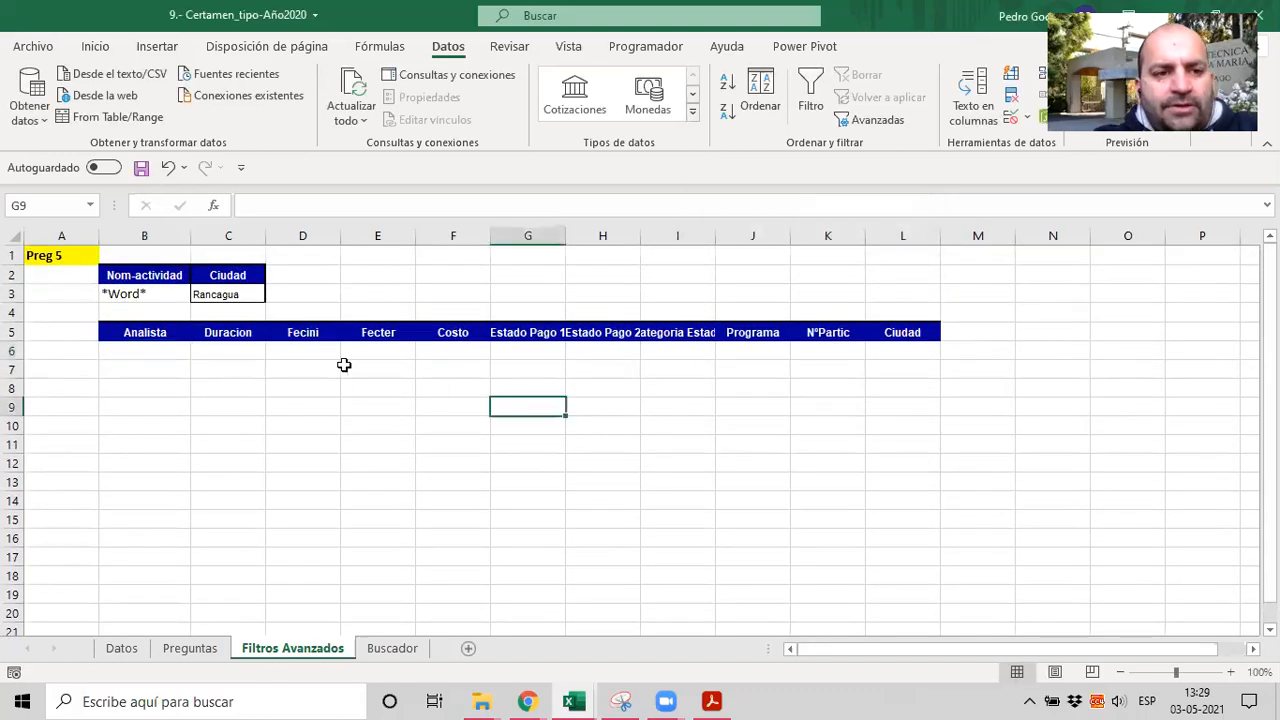
Step: Check question 5 in Preguntas and examine how Word courses are written in the Nom-actividad column of Datos
click(172, 650)
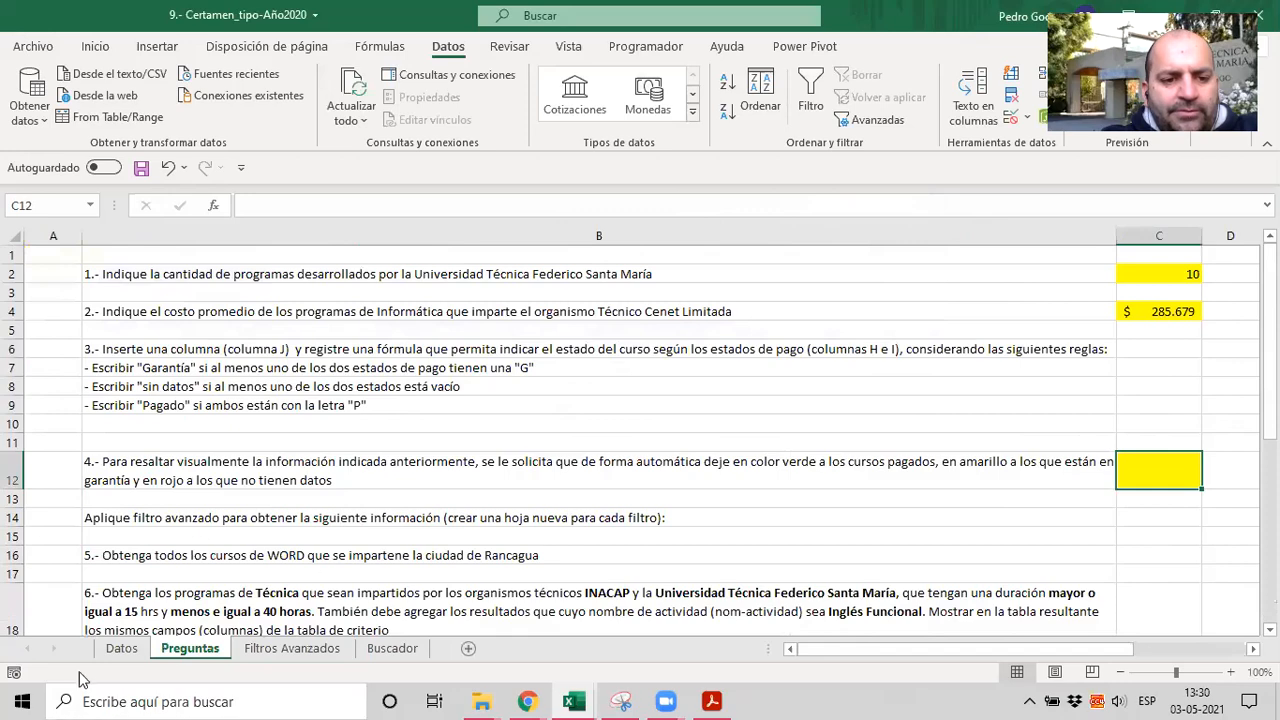
click(118, 648)
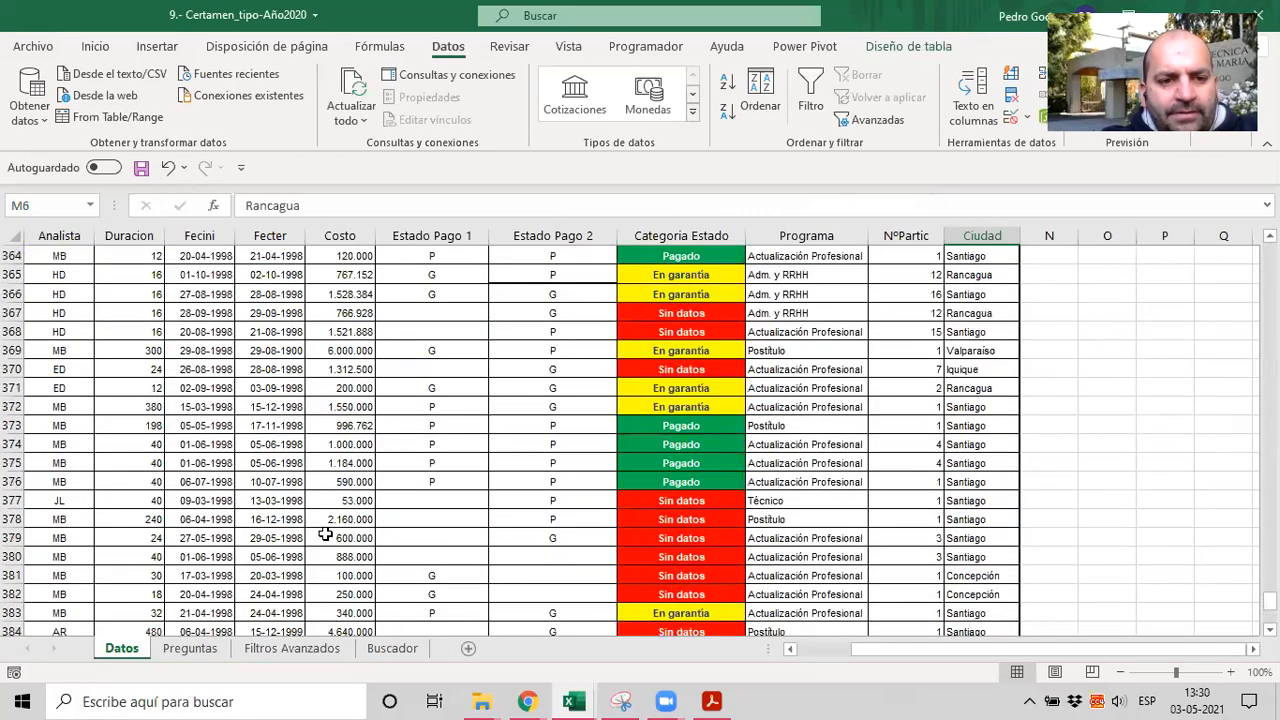
scroll(326, 535, up, 4)
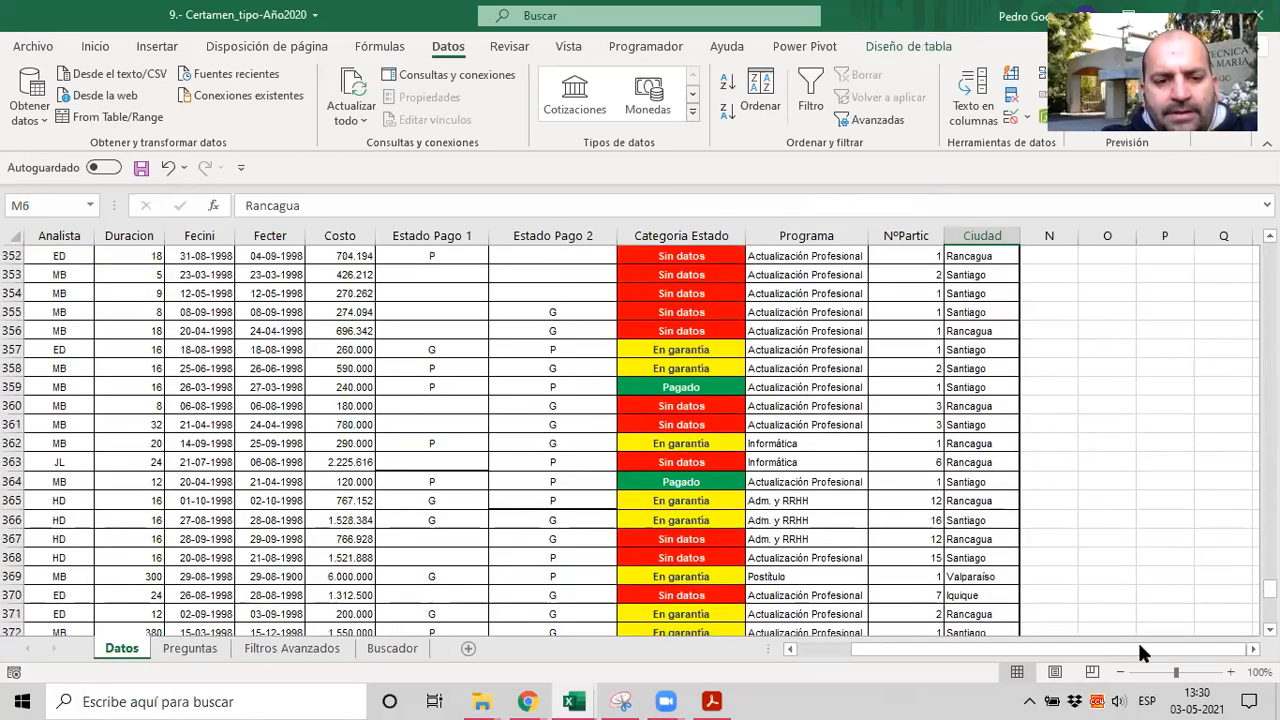
drag(1140, 649, 1060, 649)
scroll(500, 503, up, 7)
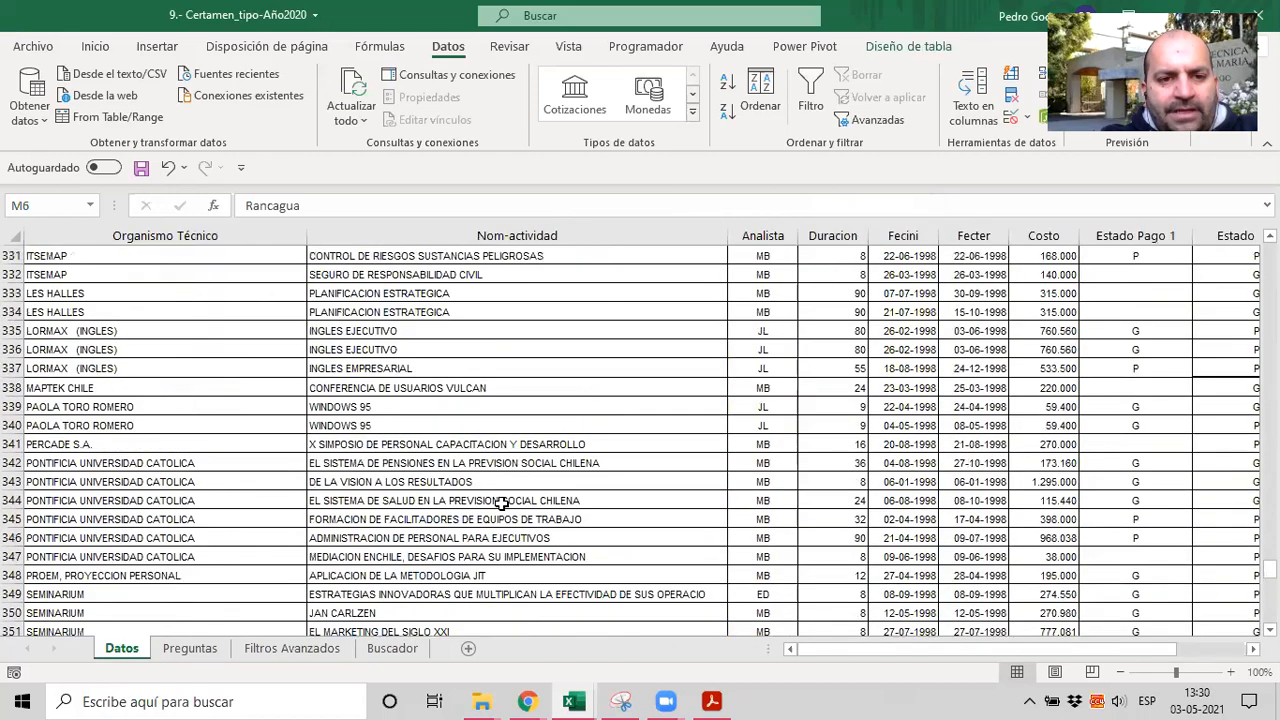
scroll(501, 503, up, 19)
scroll(436, 348, up, 19)
scroll(436, 348, up, 10)
scroll(436, 348, up, 1)
scroll(380, 458, up, 7)
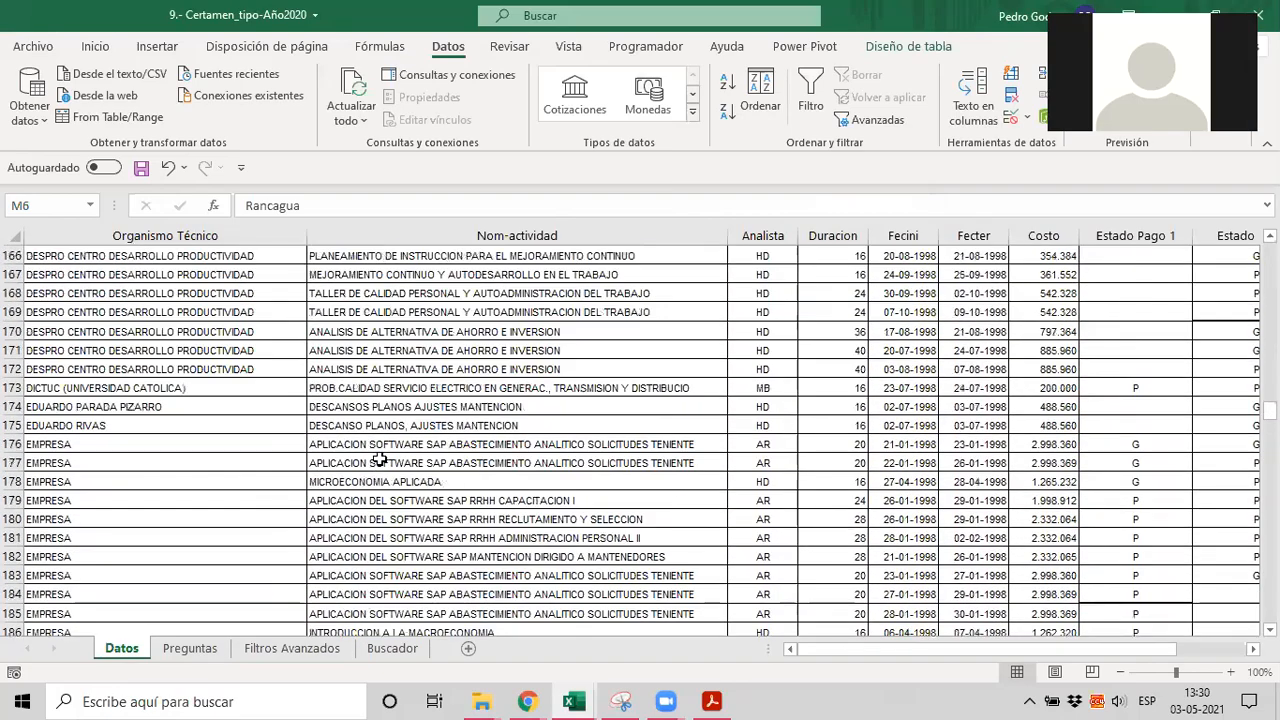
scroll(380, 458, down, 7)
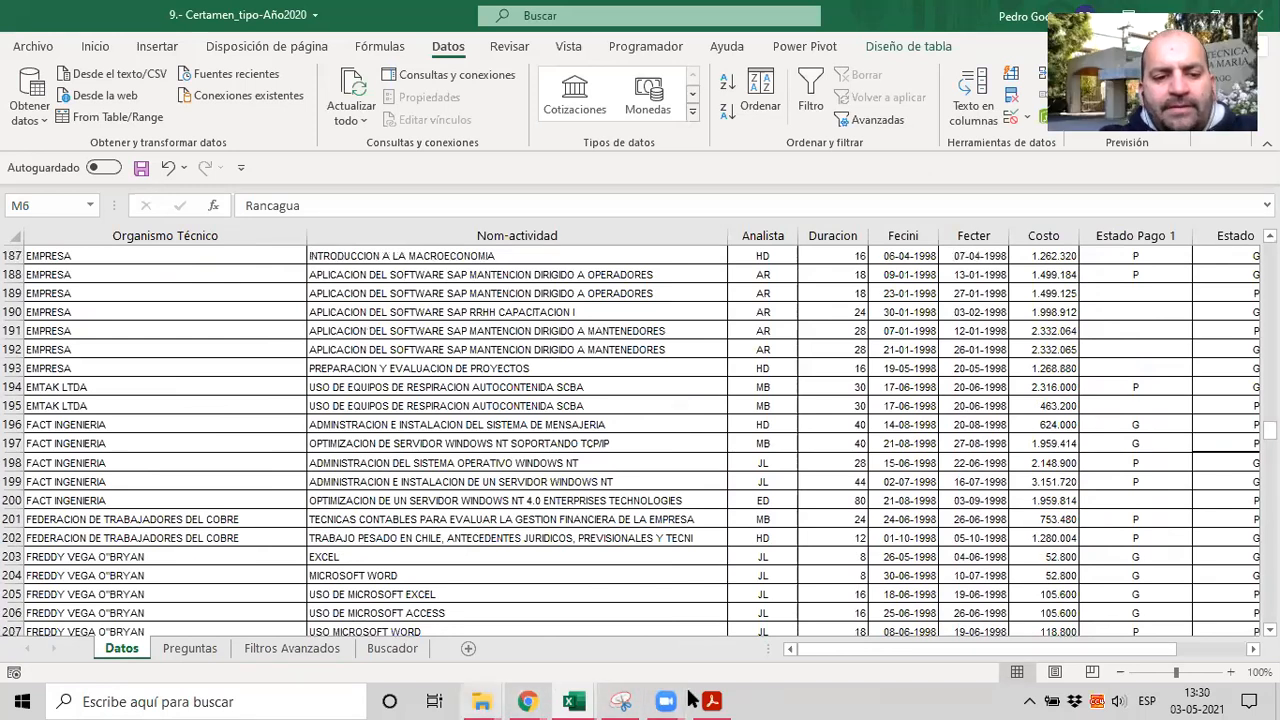
Step: Change the Nom-actividad criterion in cell B3 of Filtros Avanzados to *WORD*
click(292, 648)
click(229, 408)
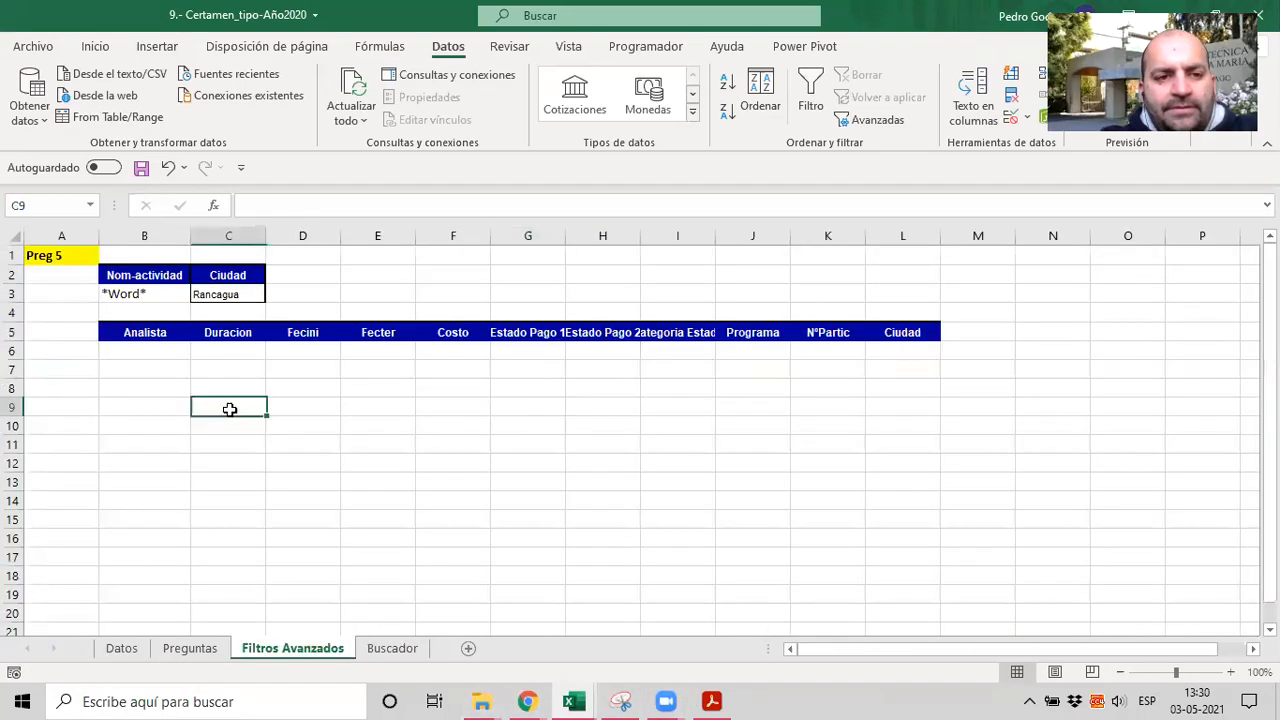
double_click(137, 294)
double_click(137, 294)
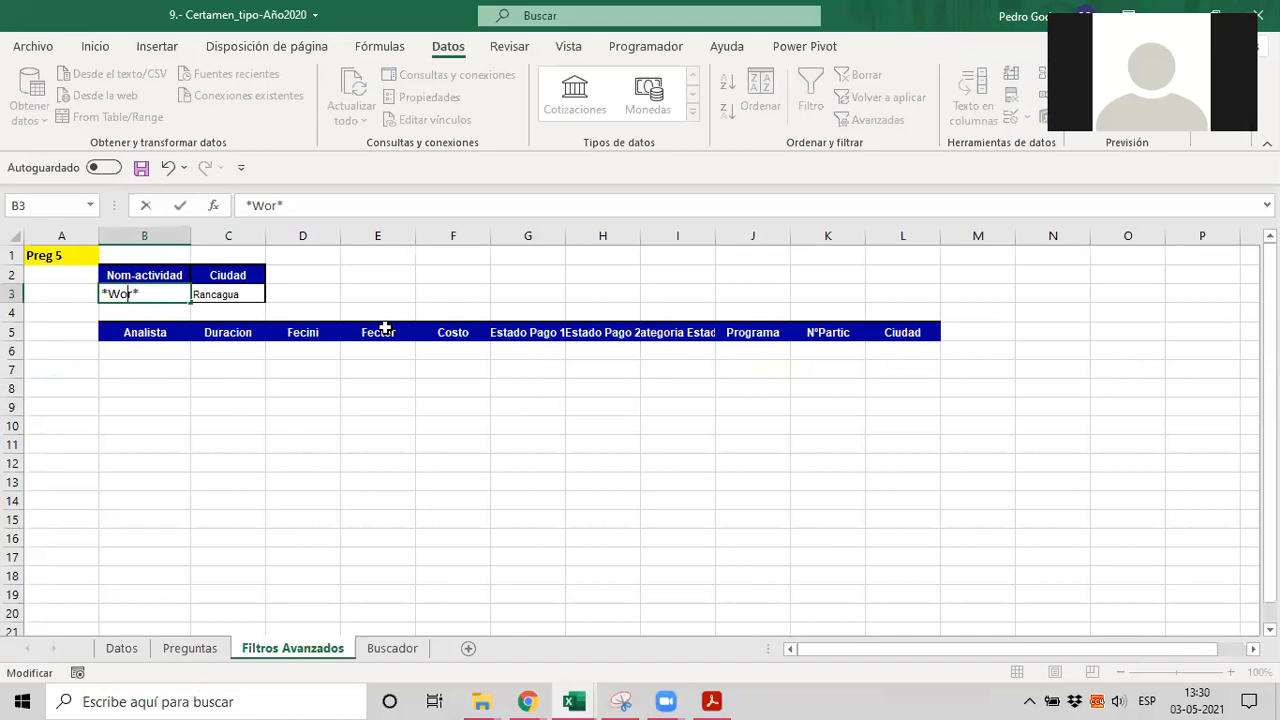
text(OR)
key(Return)
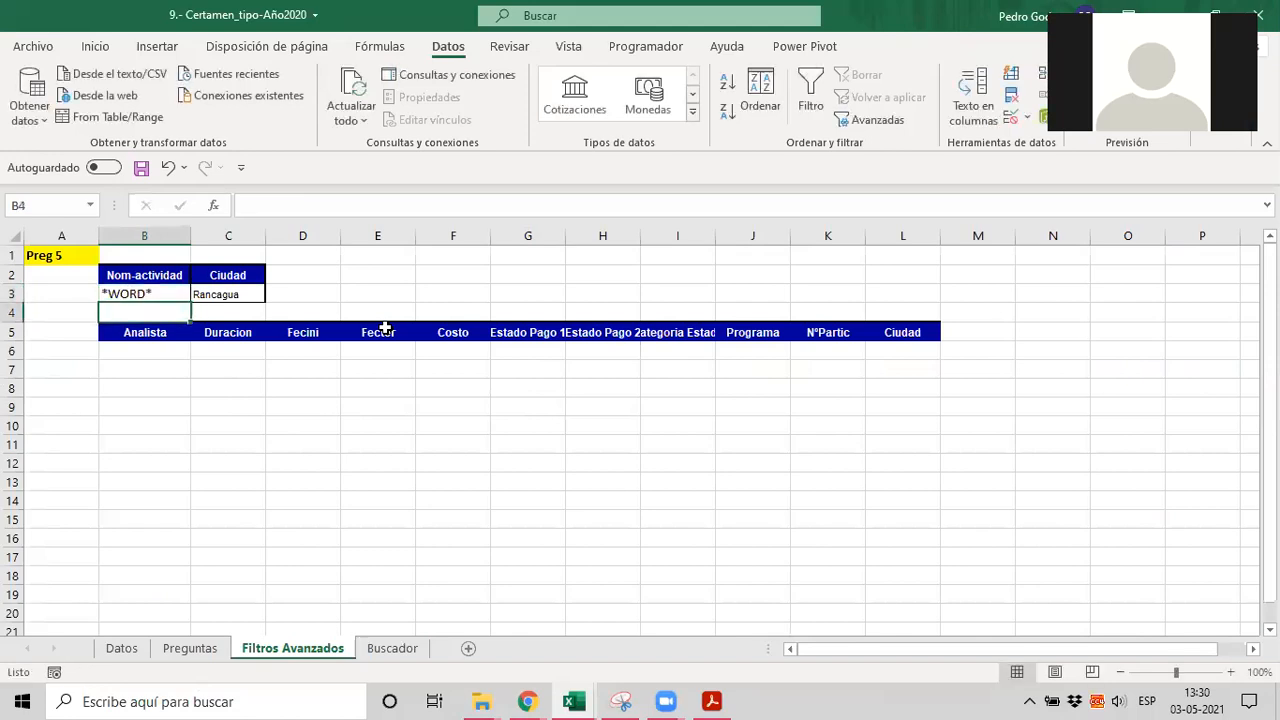
Step: Delete the extracted headers in row 5 of Filtros Avanzados
click(193, 332)
click(145, 348)
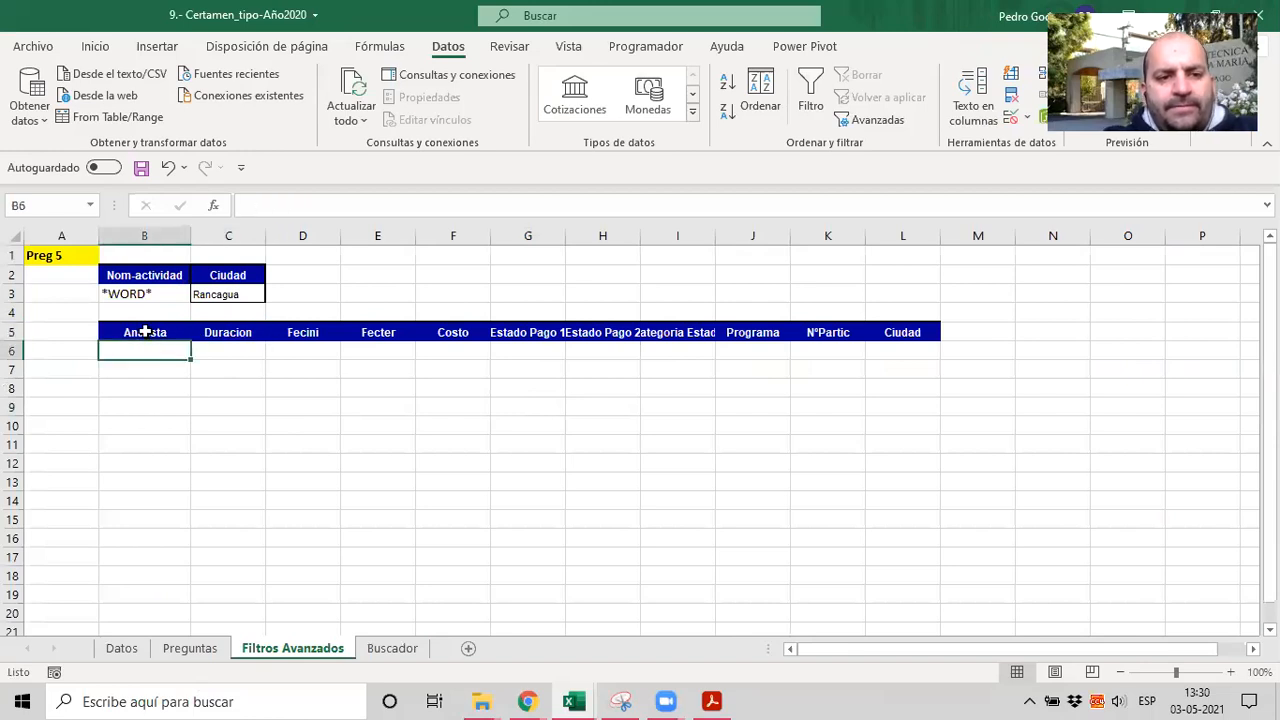
click(14, 329)
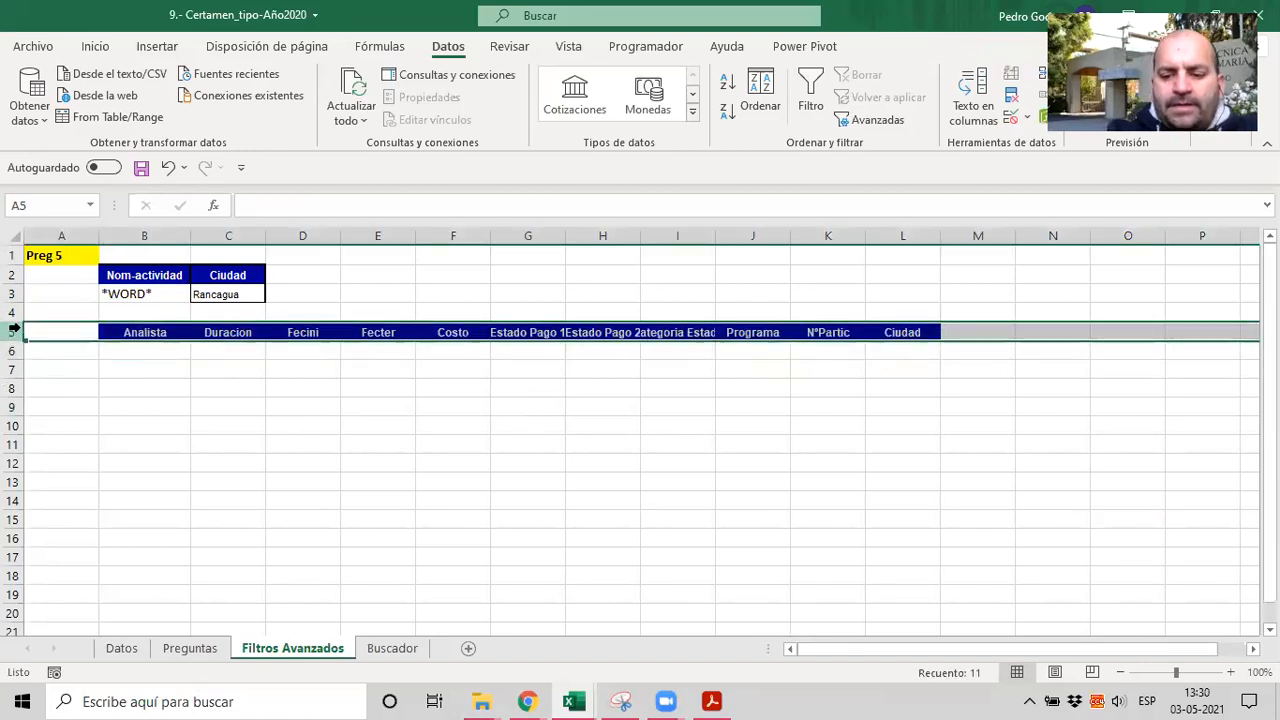
key(Delete)
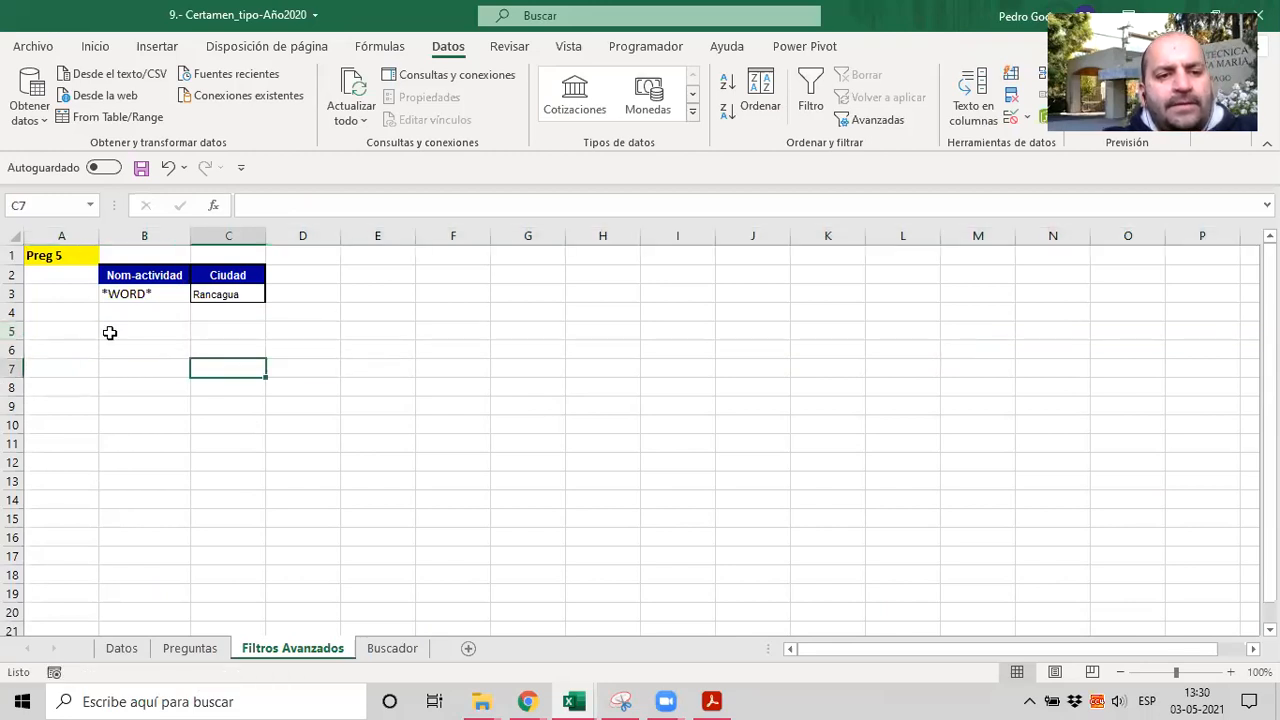
Step: Start a new advanced filter from cell B5 with the entire Datos table, from Organismo Técnico to Ciudad including headers, as list range
click(120, 324)
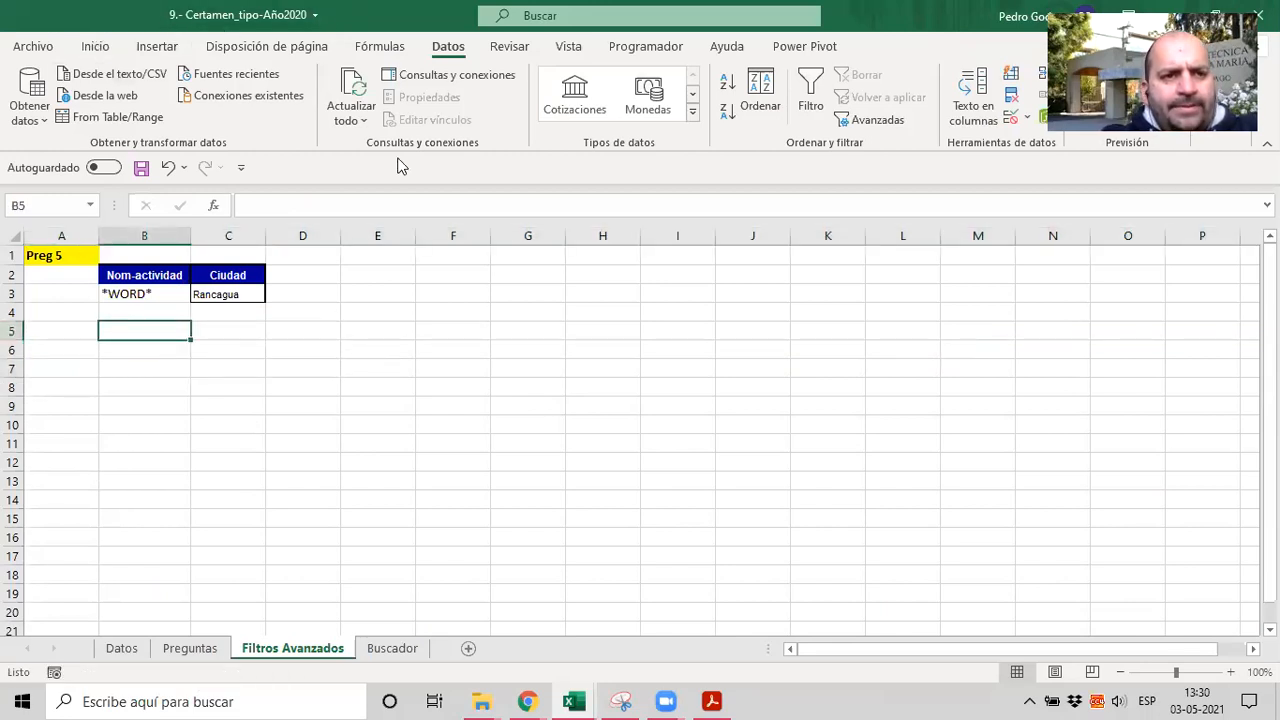
click(846, 121)
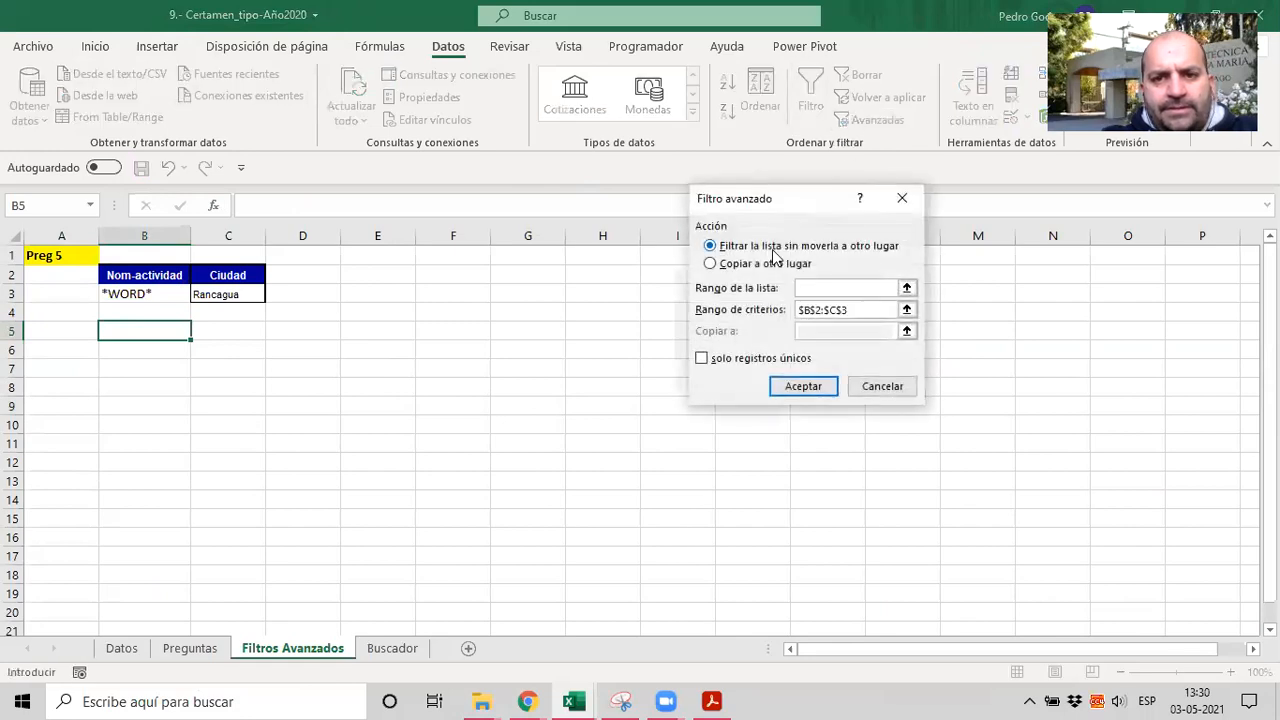
click(907, 289)
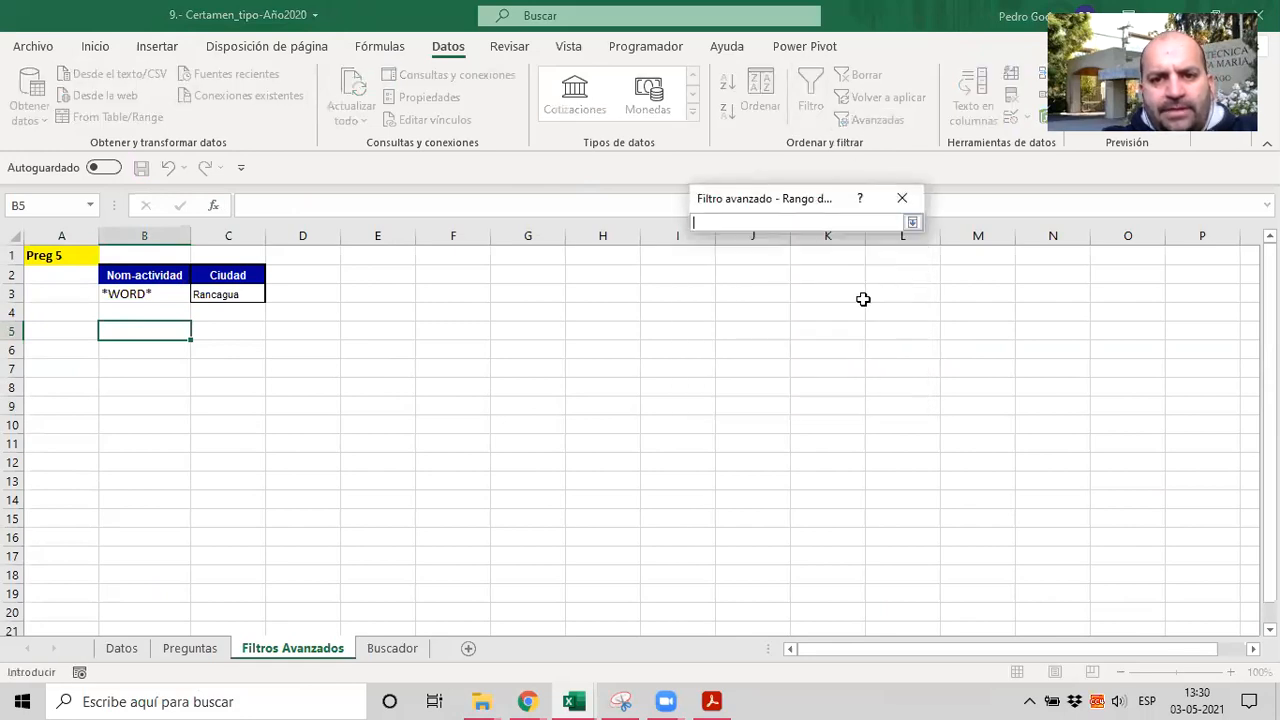
click(122, 647)
scroll(12, 262, up, 4)
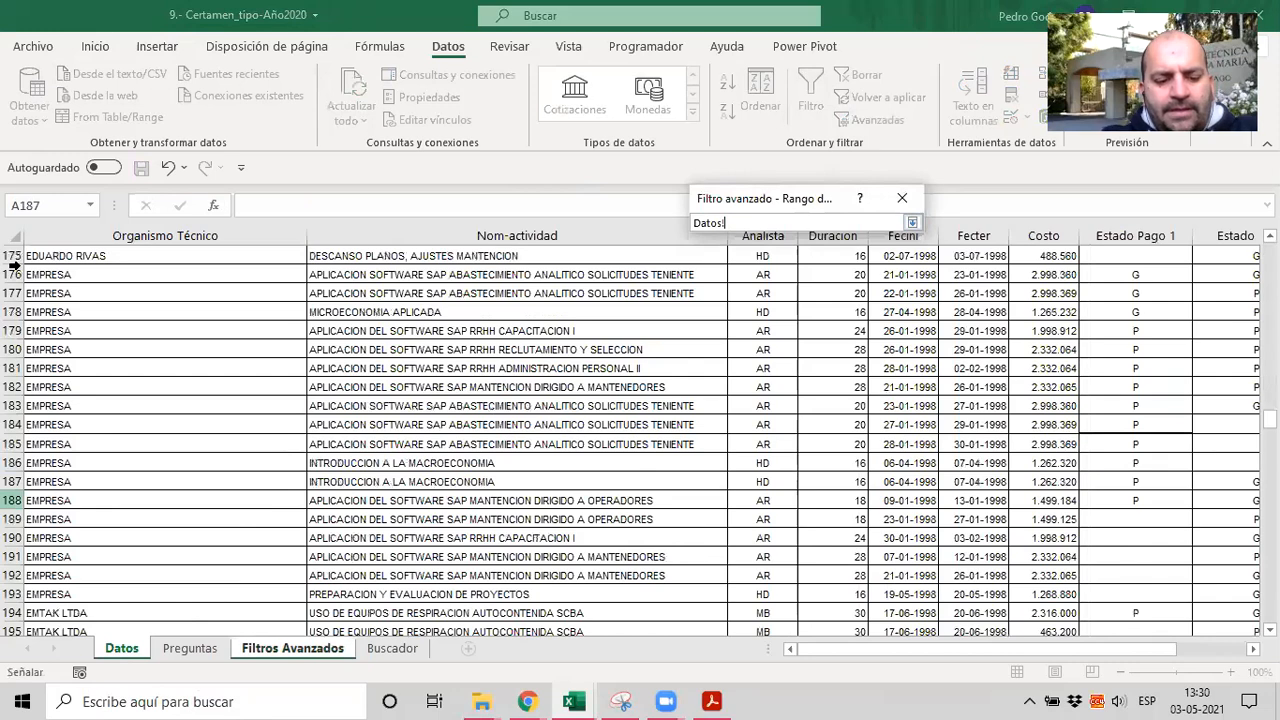
key(ctrl+Home)
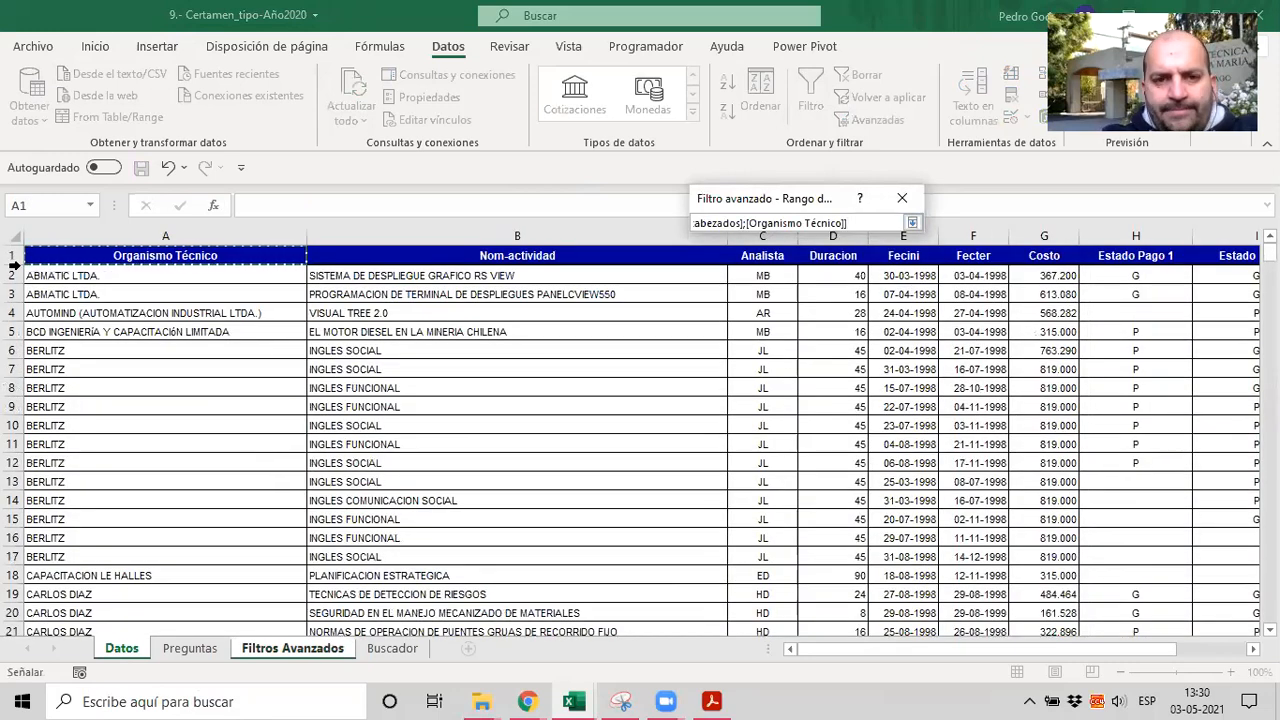
key(End)
key(shift+Home)
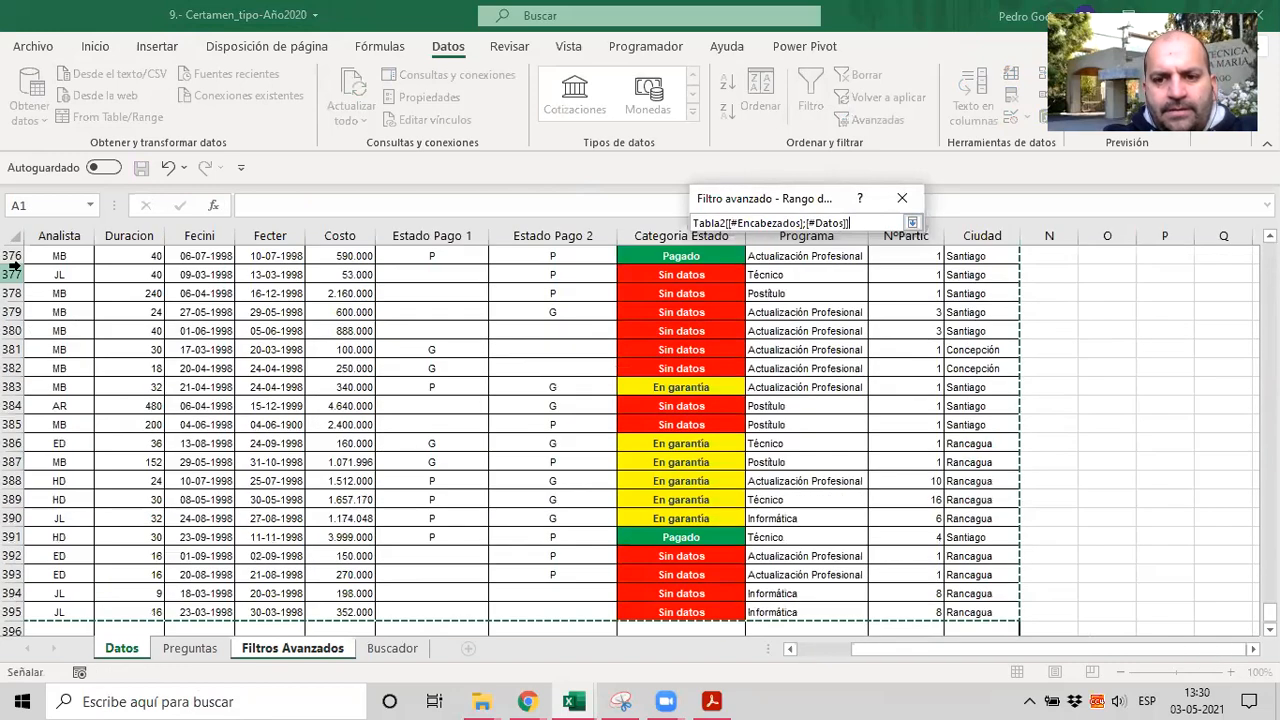
click(910, 224)
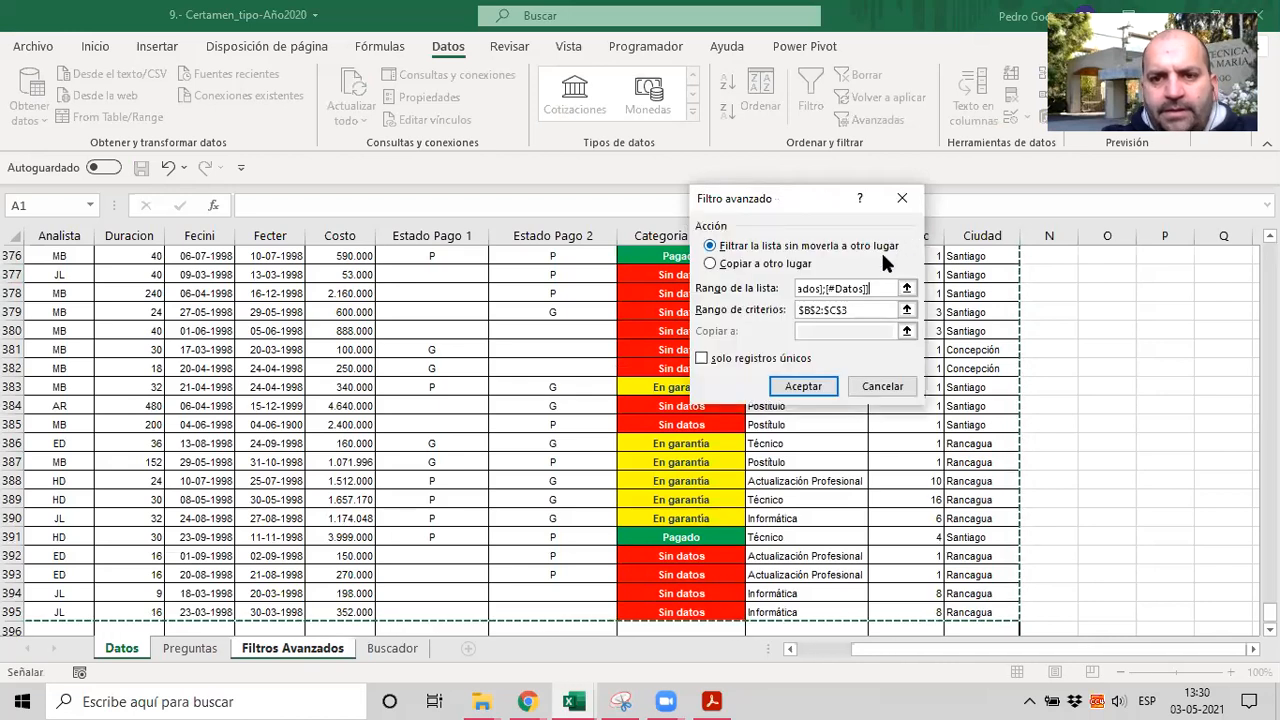
Step: Set B2:C3 as the criteria range and run the filter, copying only unique records to cell B5
click(908, 310)
drag(110, 275, 206, 292)
click(912, 222)
click(712, 264)
click(906, 331)
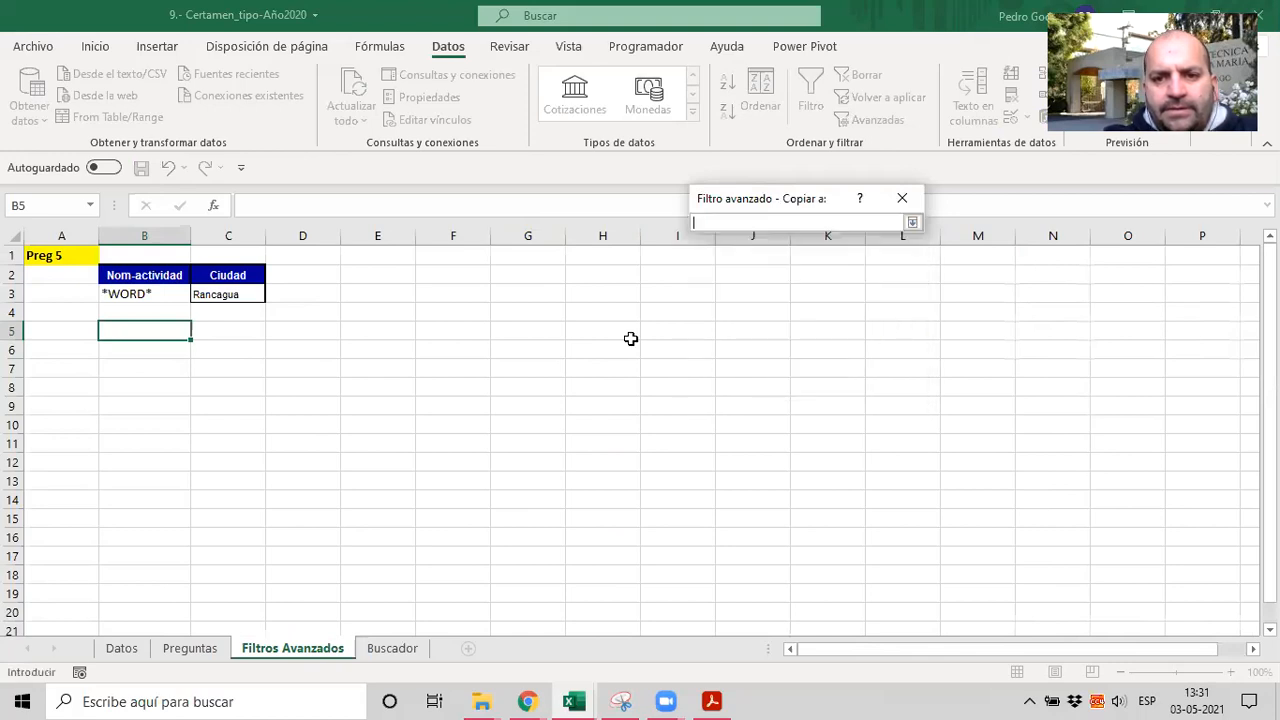
click(117, 330)
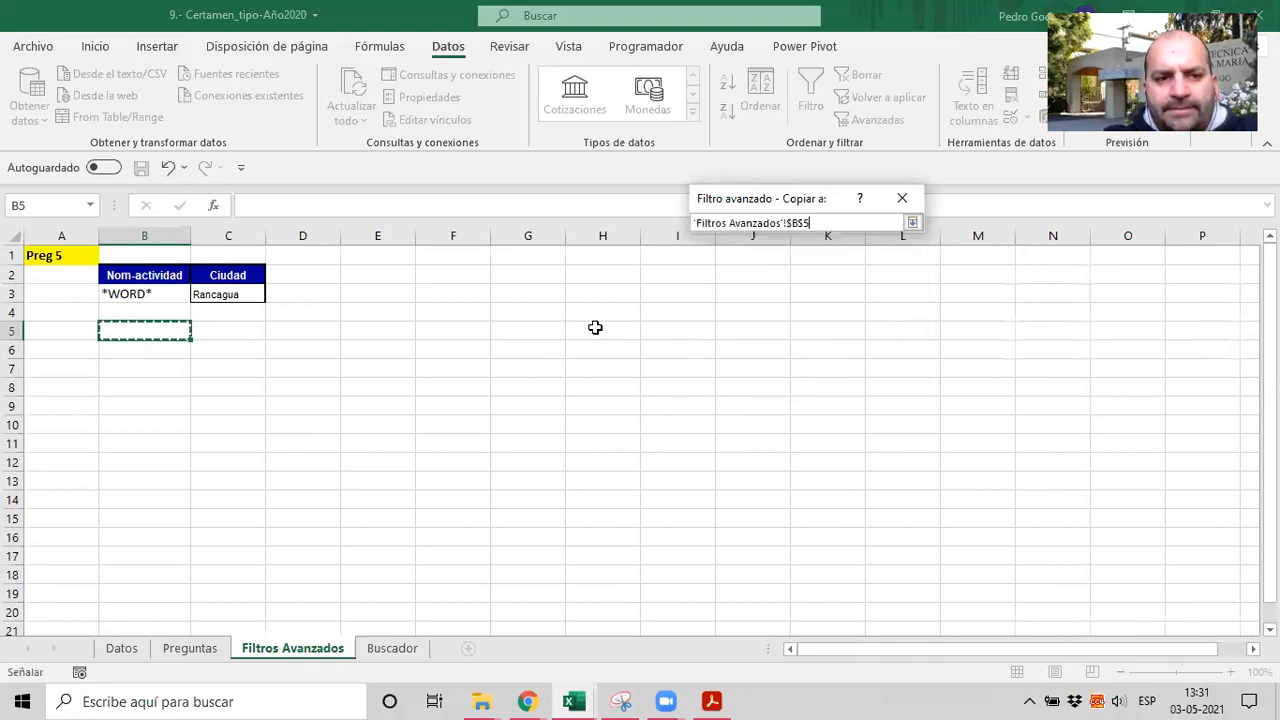
click(911, 223)
click(764, 362)
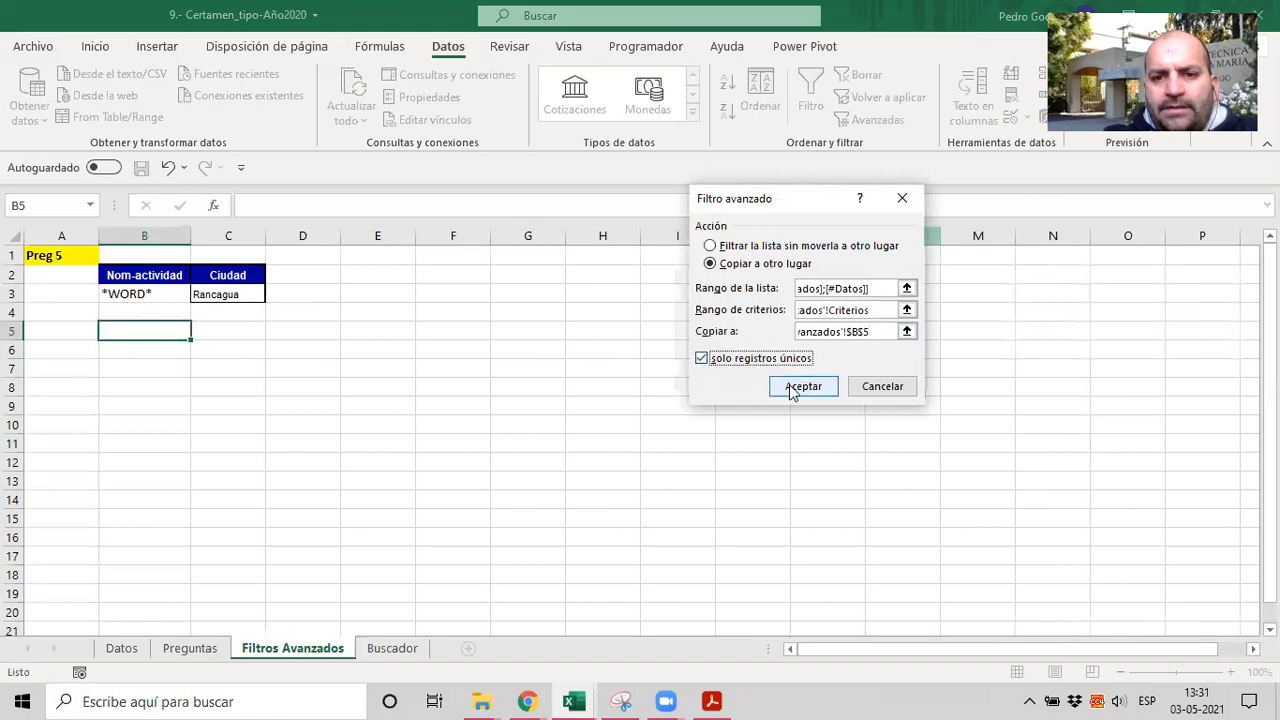
click(791, 386)
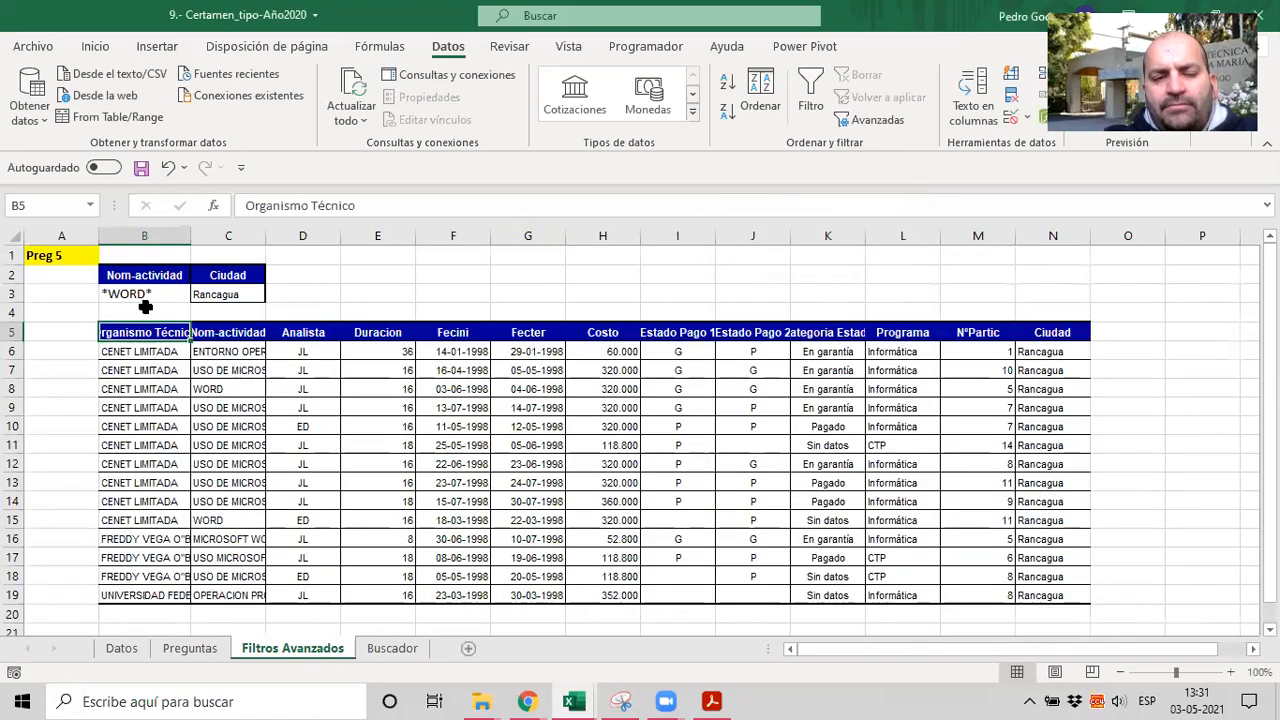
Step: Fit columns C and B of Filtros Avanzados to their contents
double_click(268, 242)
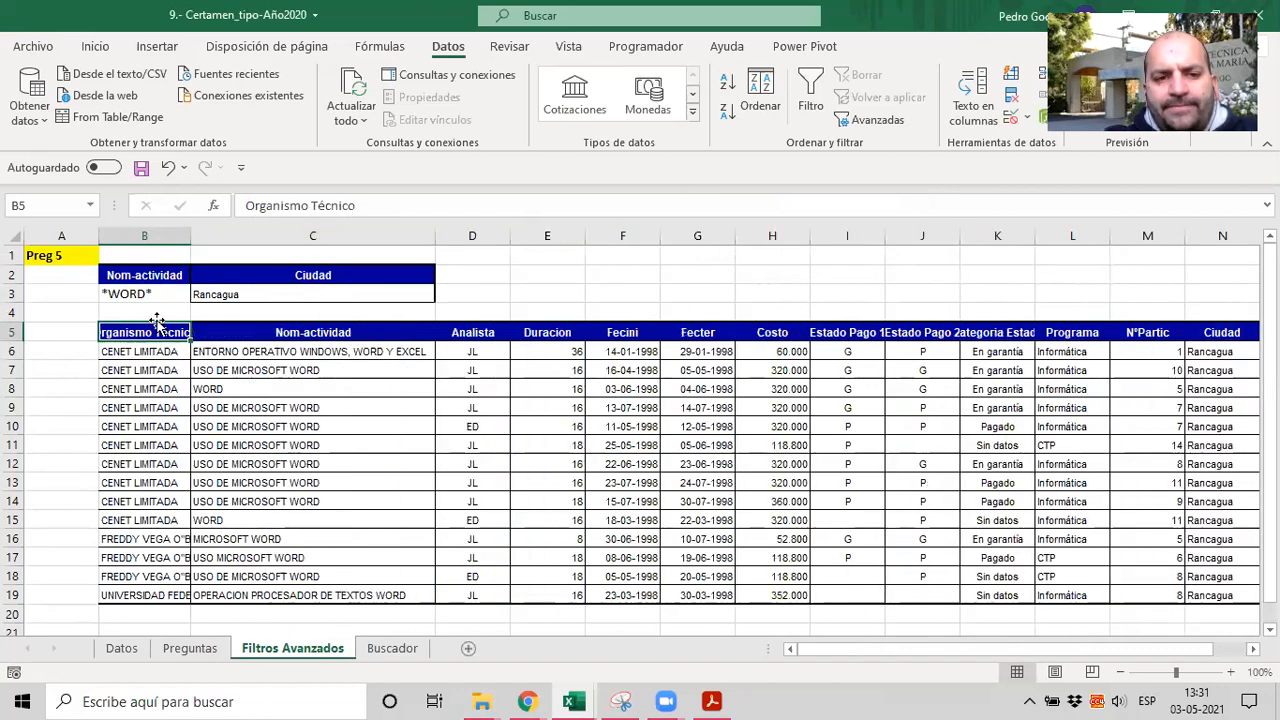
double_click(189, 238)
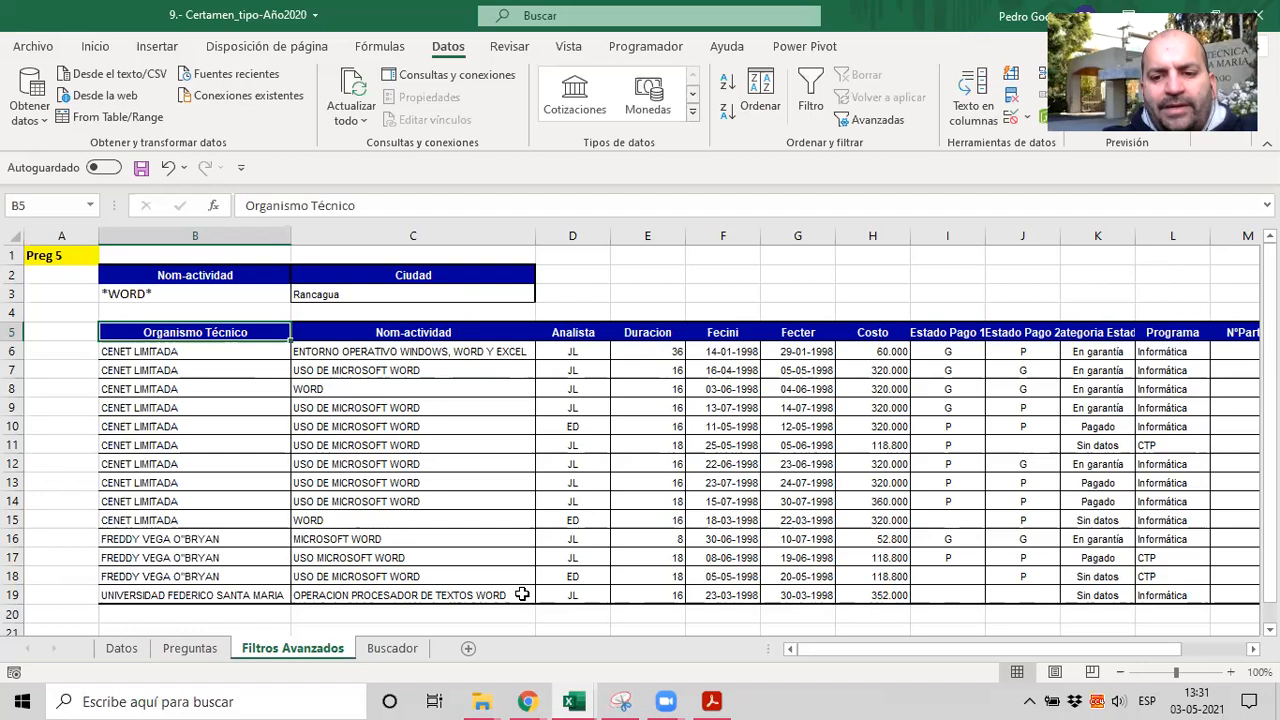
click(1013, 329)
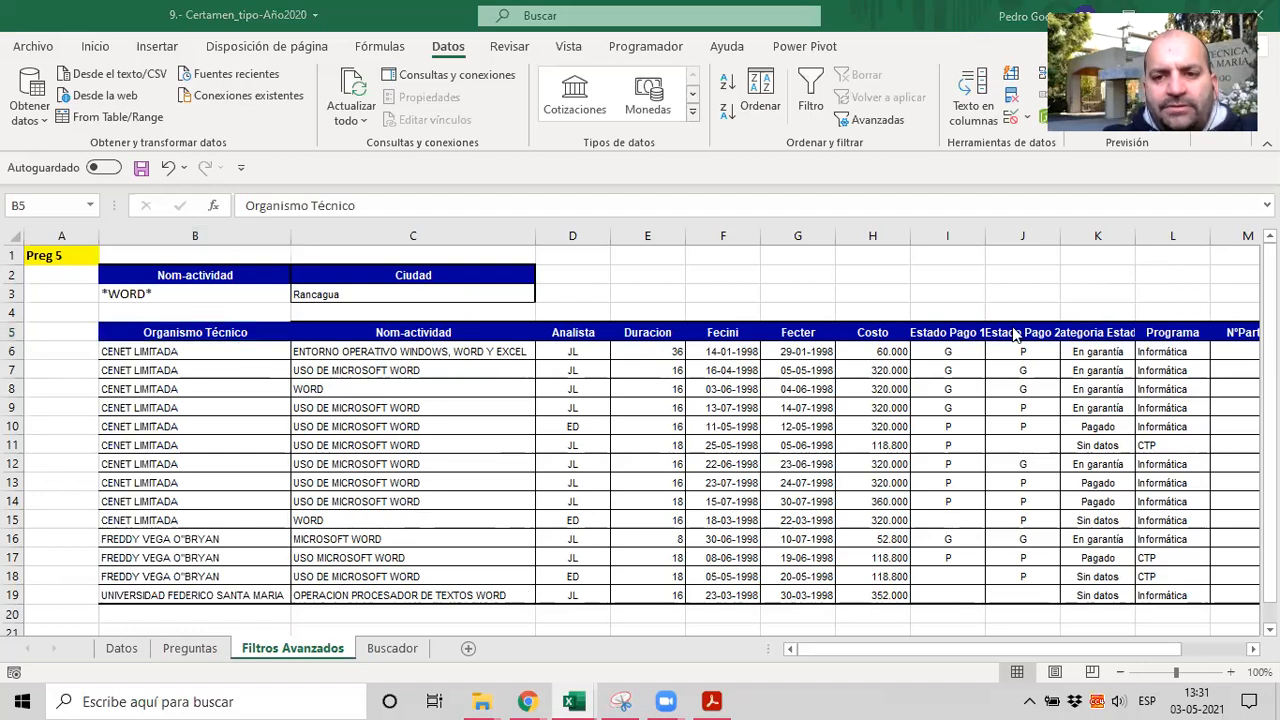